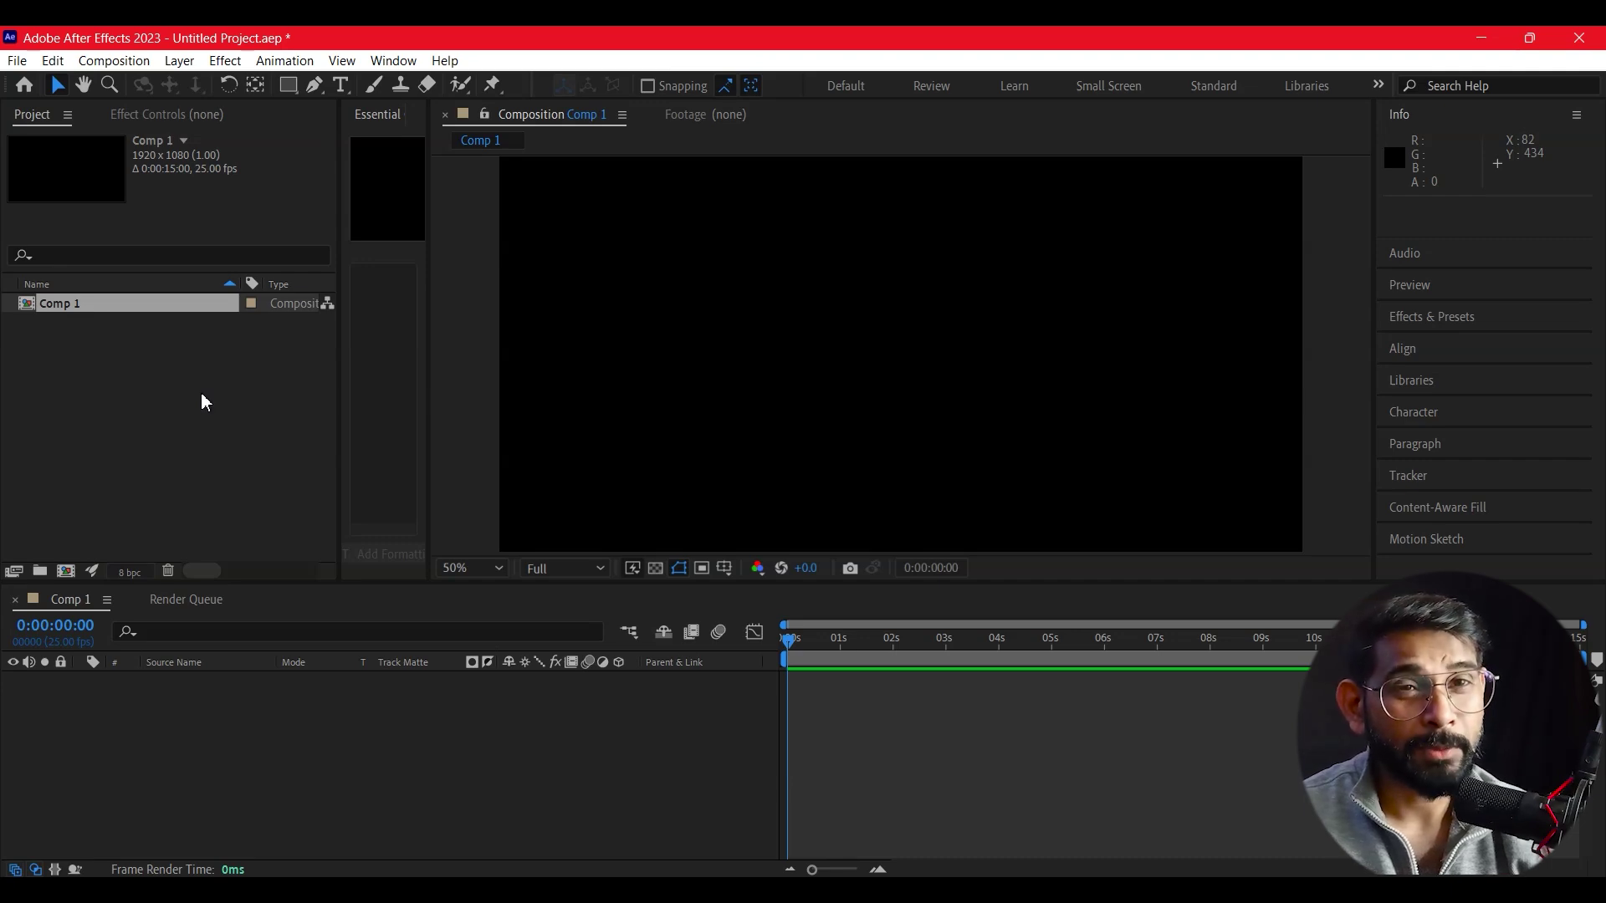
- Add the Cape Town photo to Comp 1, then draw a trial rectangle mask and undo it
{"action": "left_click_drag", "start_coordinate": [205, 402], "coordinate": [1042, 401]}
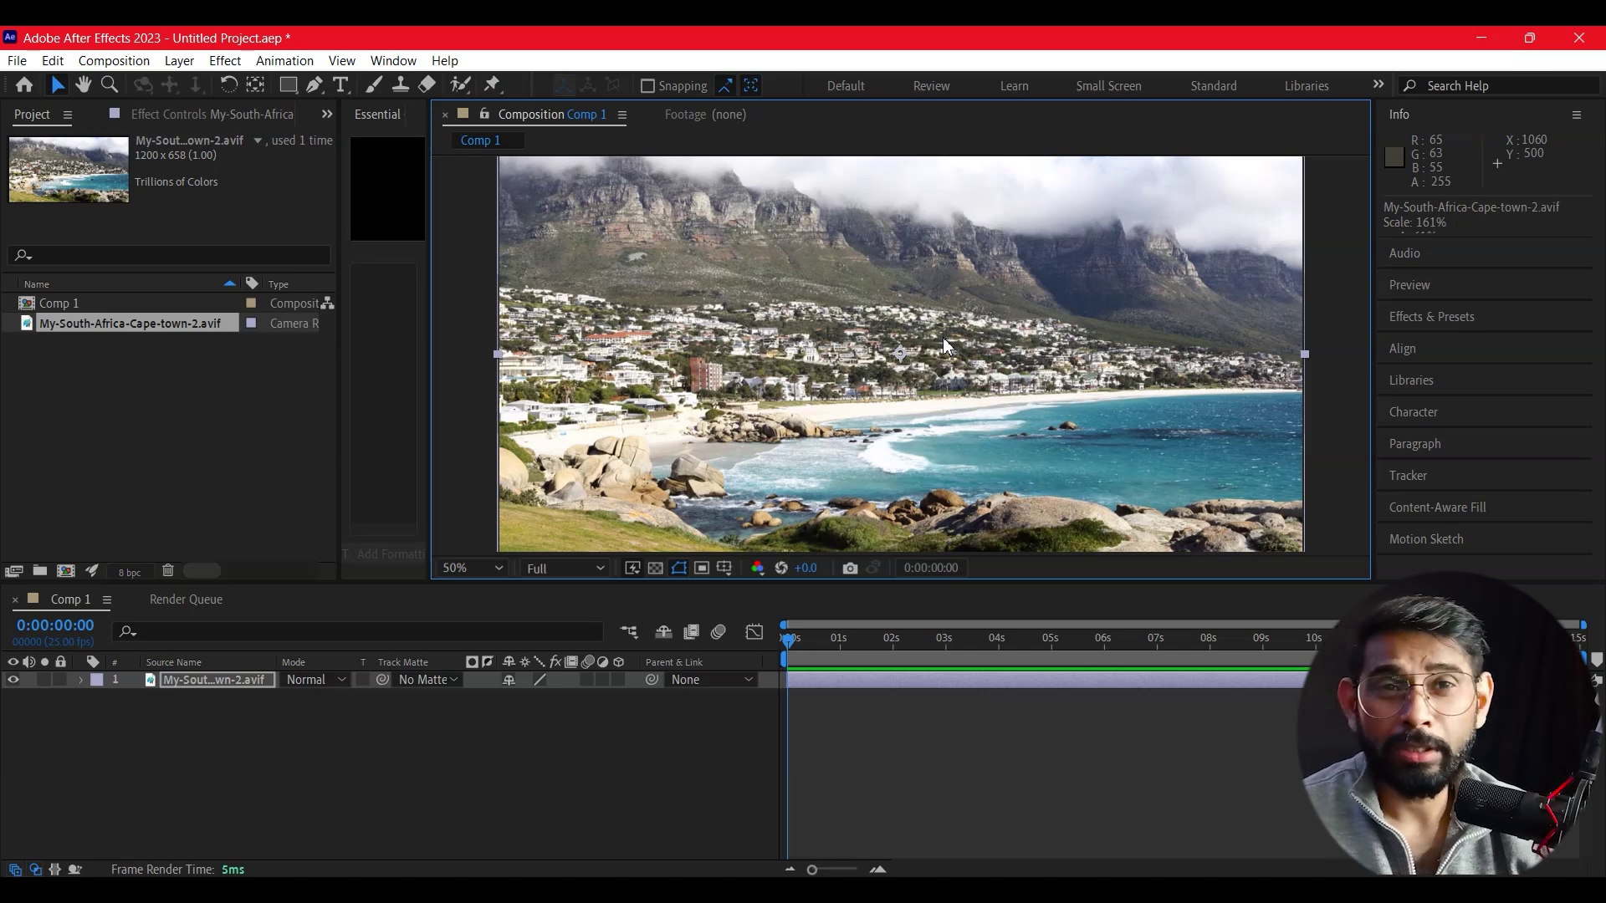
{"action": "left_click", "coordinate": [287, 85]}
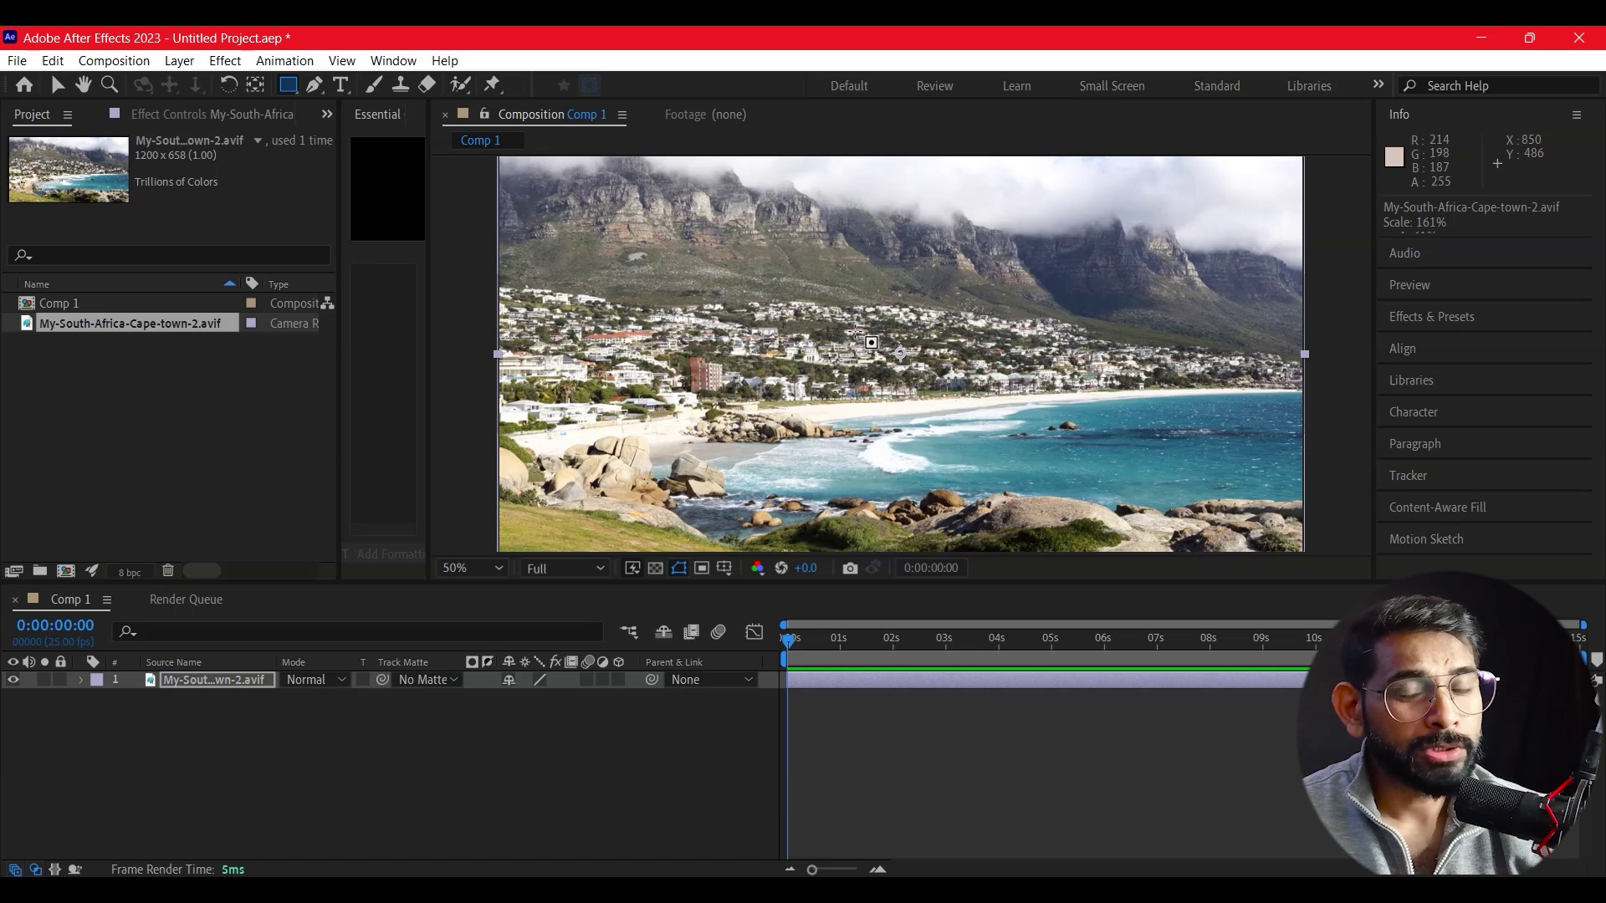
{"action": "left_click", "coordinate": [193, 681]}
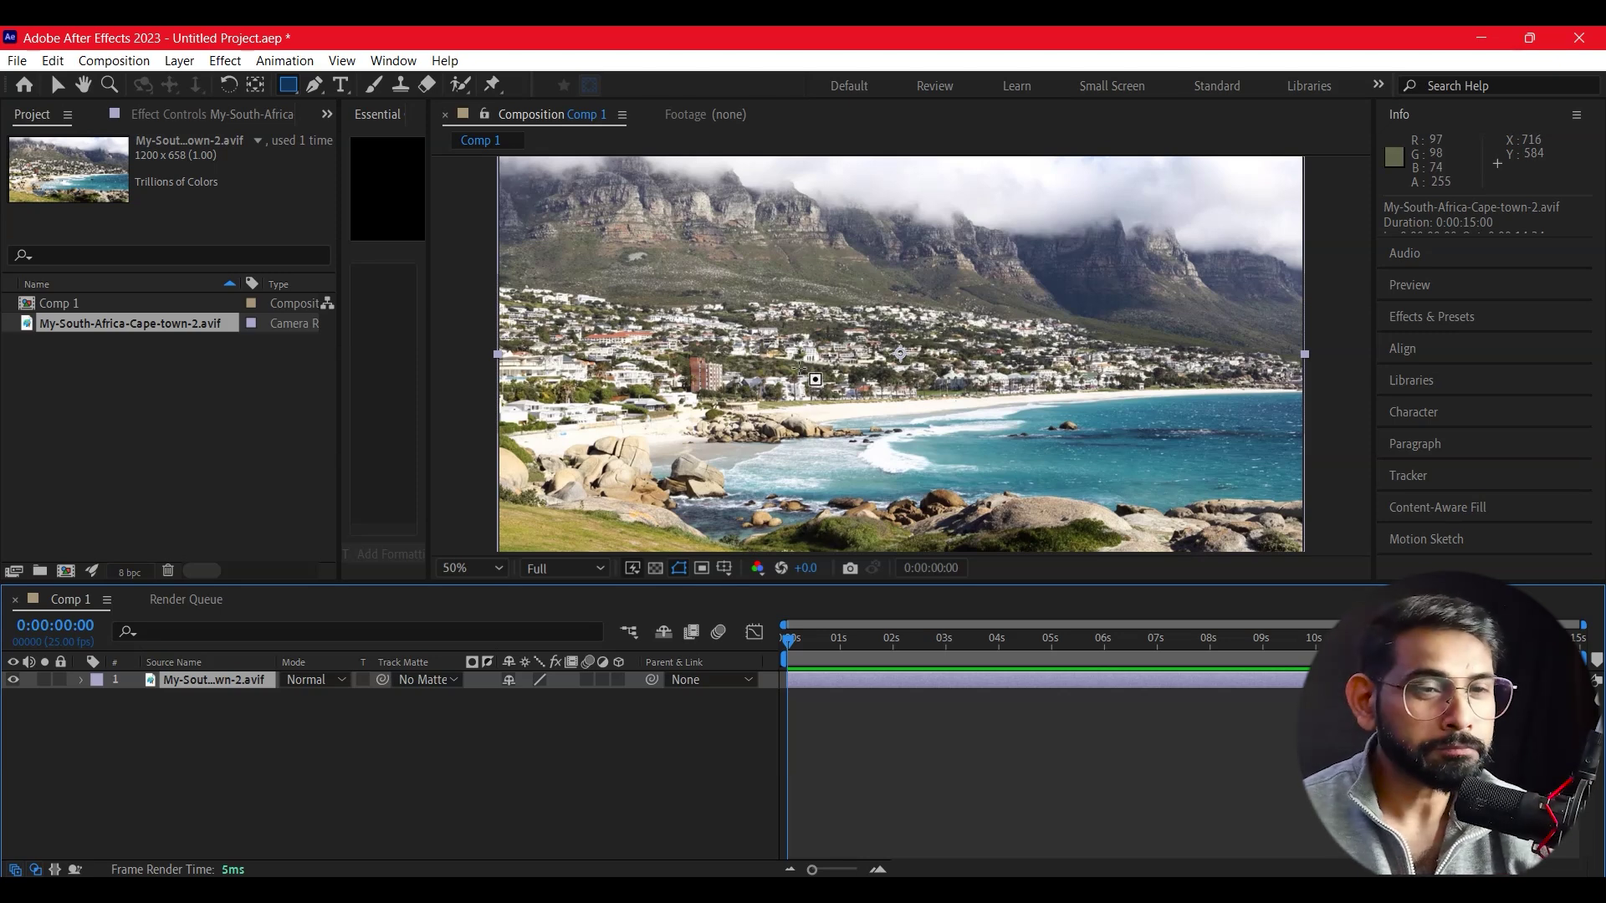
{"action": "left_click_drag", "start_coordinate": [683, 257], "coordinate": [1136, 497]}
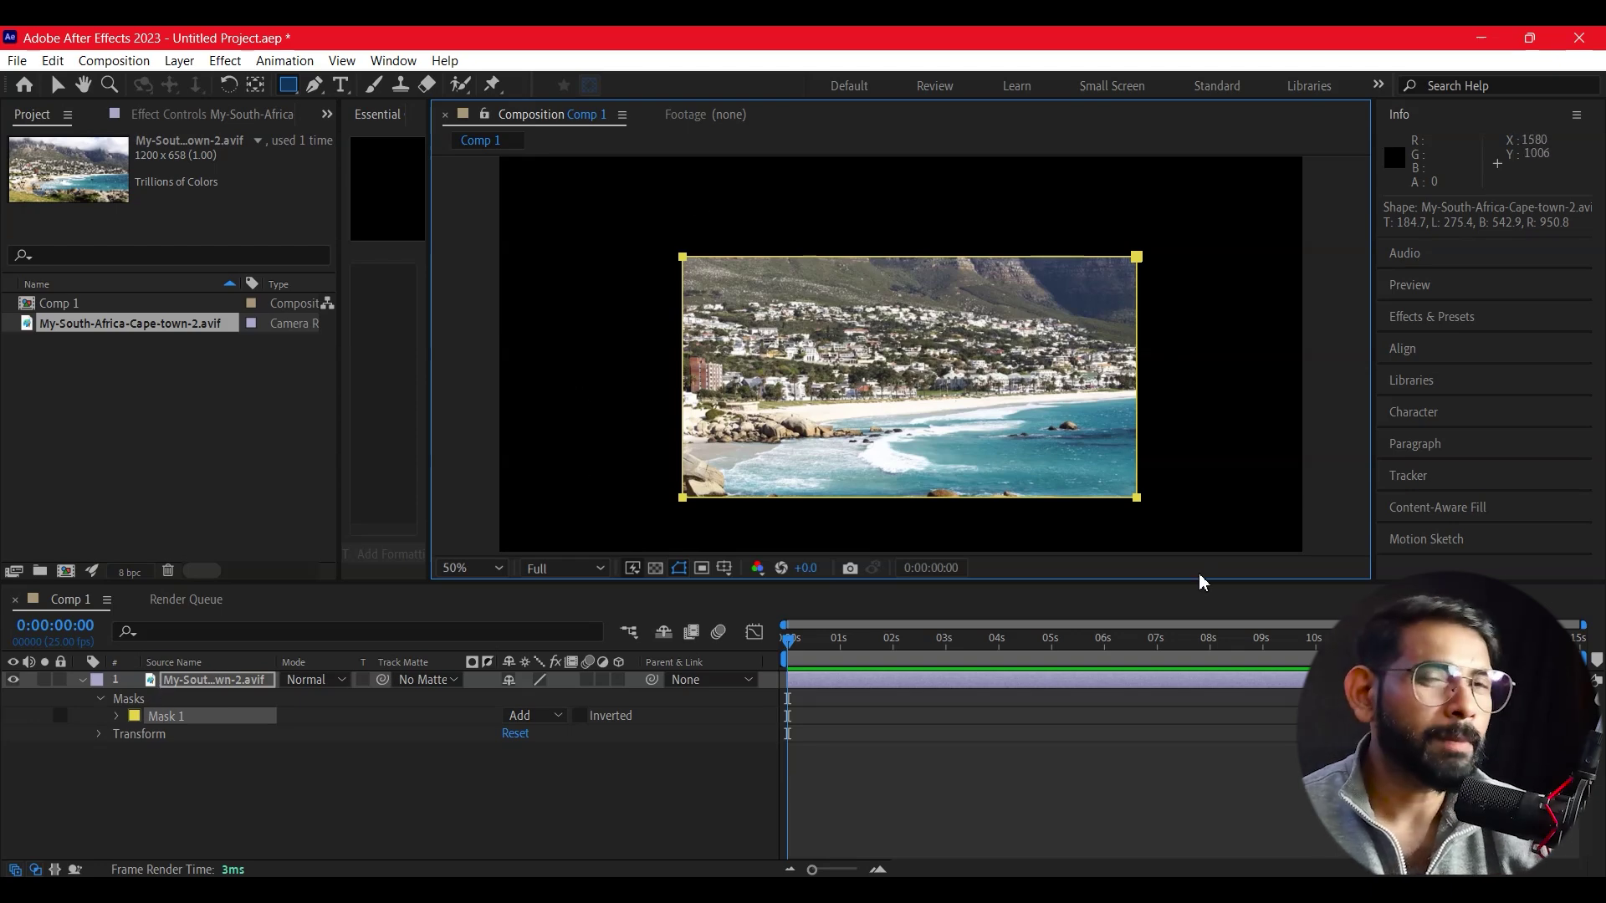
{"action": "key", "text": "ctrl+z"}
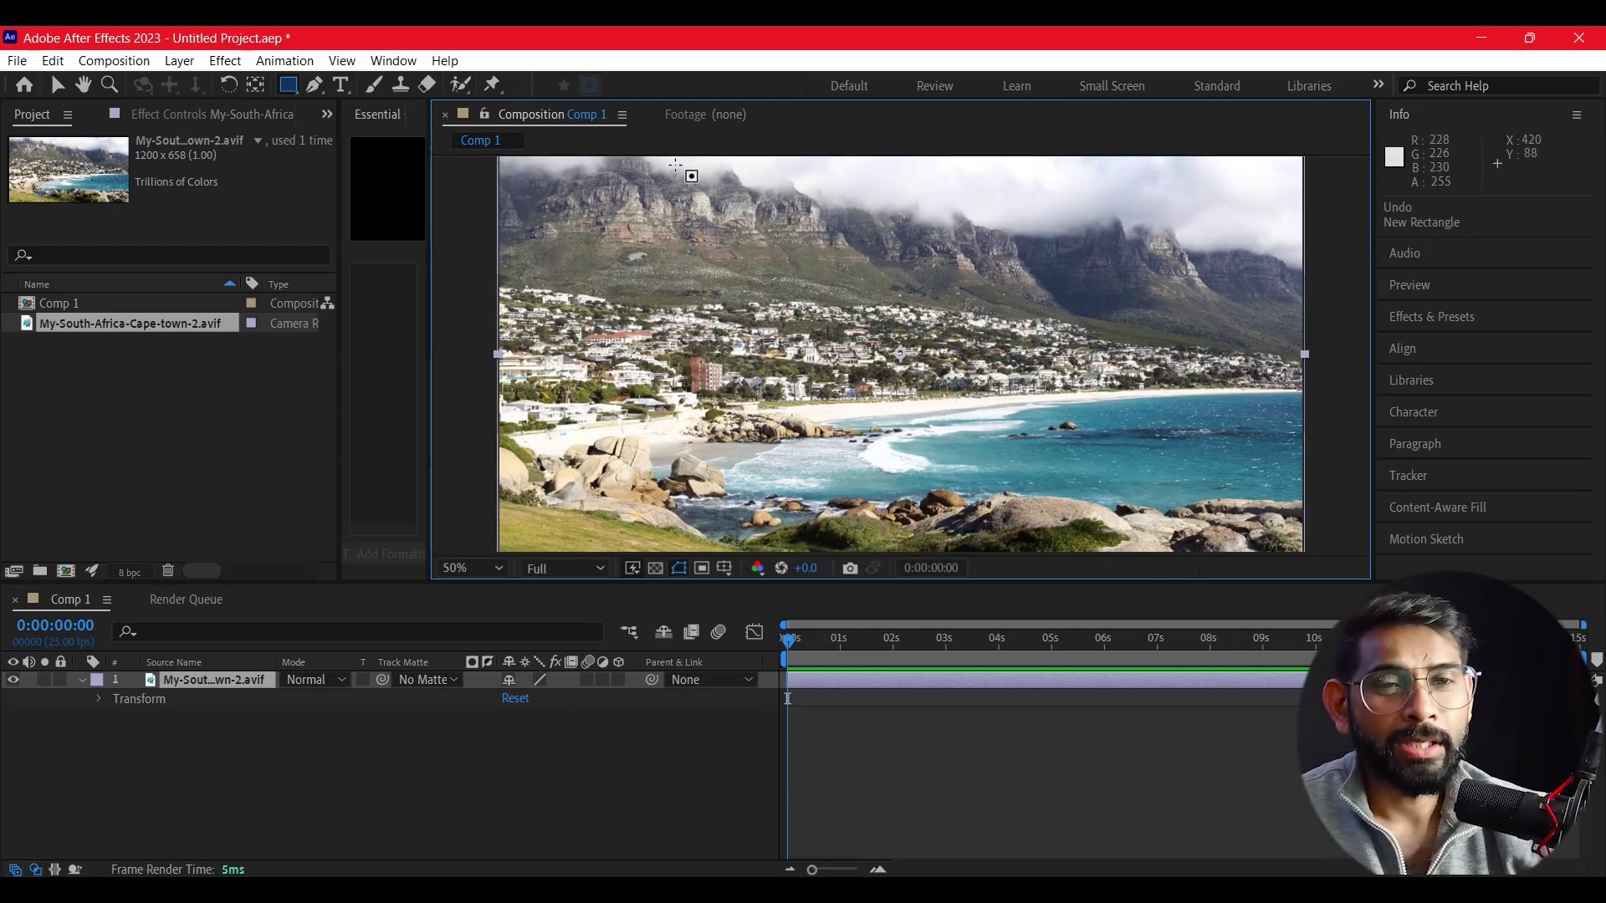
- Start a pen mask at the photo's right edge and trace it along the Cape Town shoreline
{"action": "left_click", "coordinate": [313, 84]}
{"action": "left_click", "coordinate": [1289, 393]}
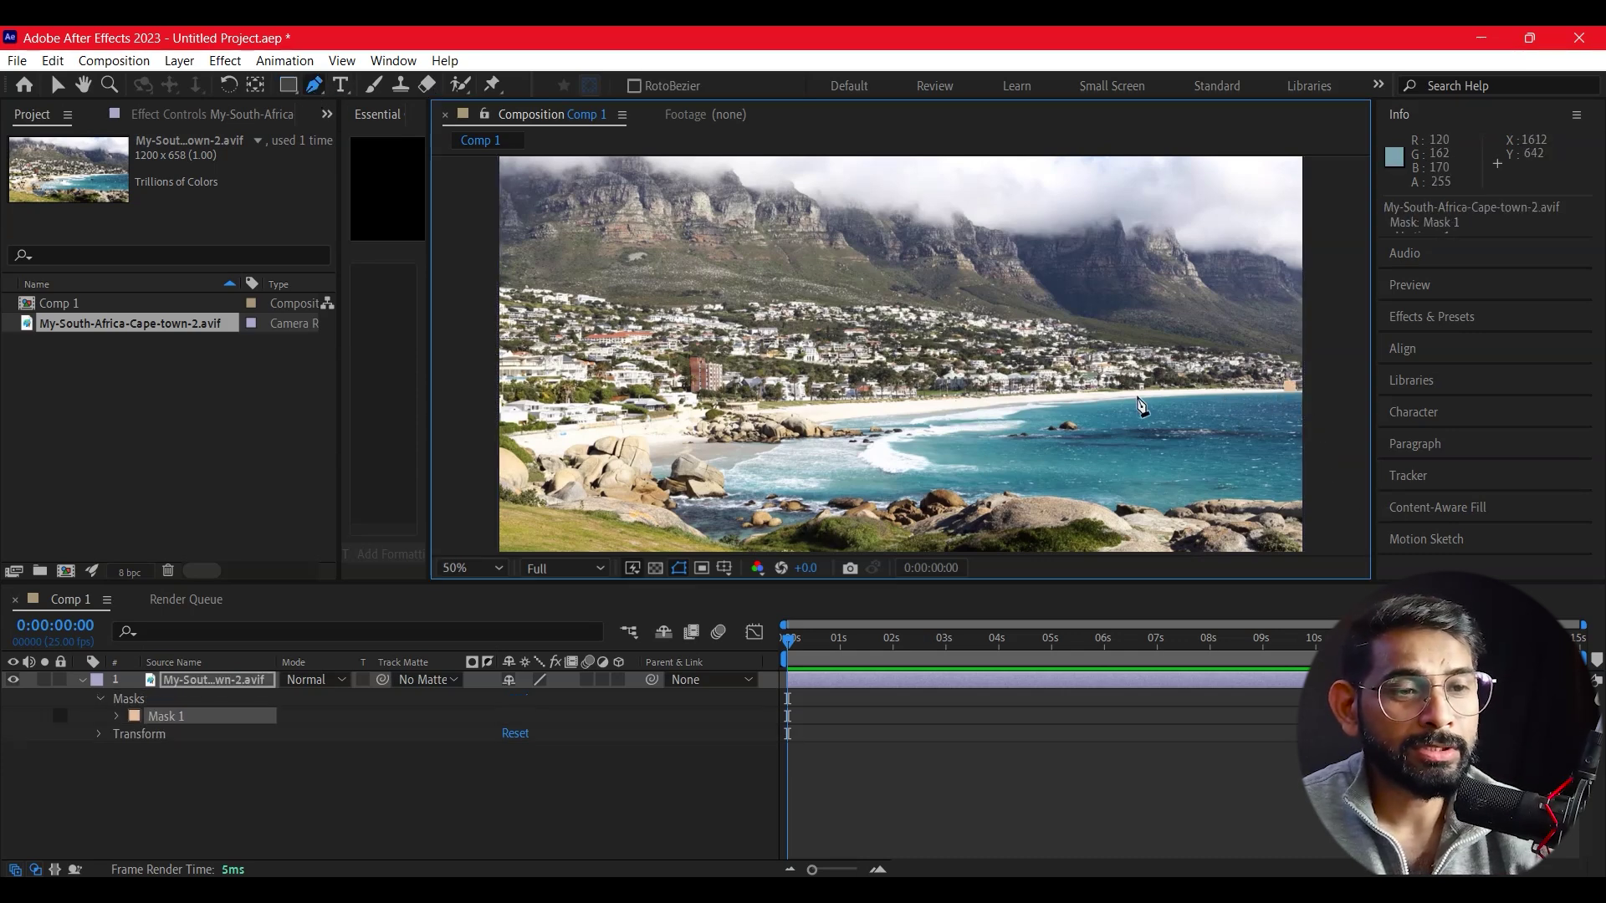
{"action": "left_click", "coordinate": [921, 407]}
{"action": "left_click", "coordinate": [819, 418]}
{"action": "left_click", "coordinate": [759, 457]}
- Run the mask path along the bottom rocks, then close it and undo the close, leaving it open; select Comp 1
{"action": "left_click", "coordinate": [832, 506]}
{"action": "left_click", "coordinate": [897, 498]}
{"action": "left_click", "coordinate": [1034, 500]}
{"action": "left_click", "coordinate": [1084, 502]}
{"action": "left_click", "coordinate": [1171, 499]}
{"action": "left_click", "coordinate": [1237, 501]}
{"action": "left_click", "coordinate": [1301, 499]}
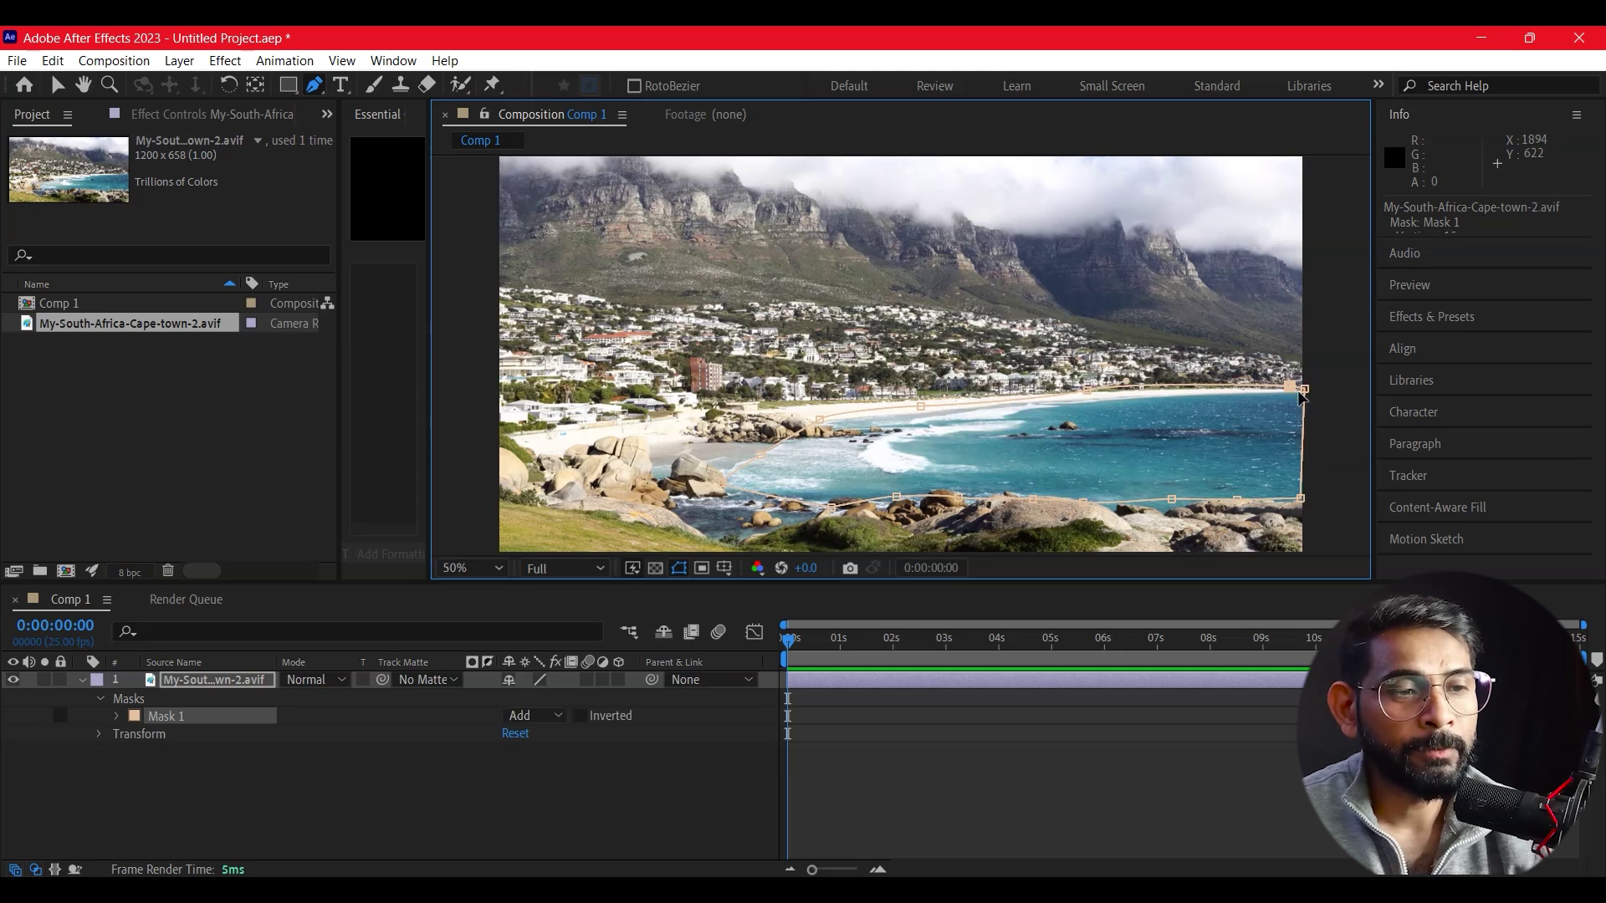
{"action": "left_click", "coordinate": [1302, 390]}
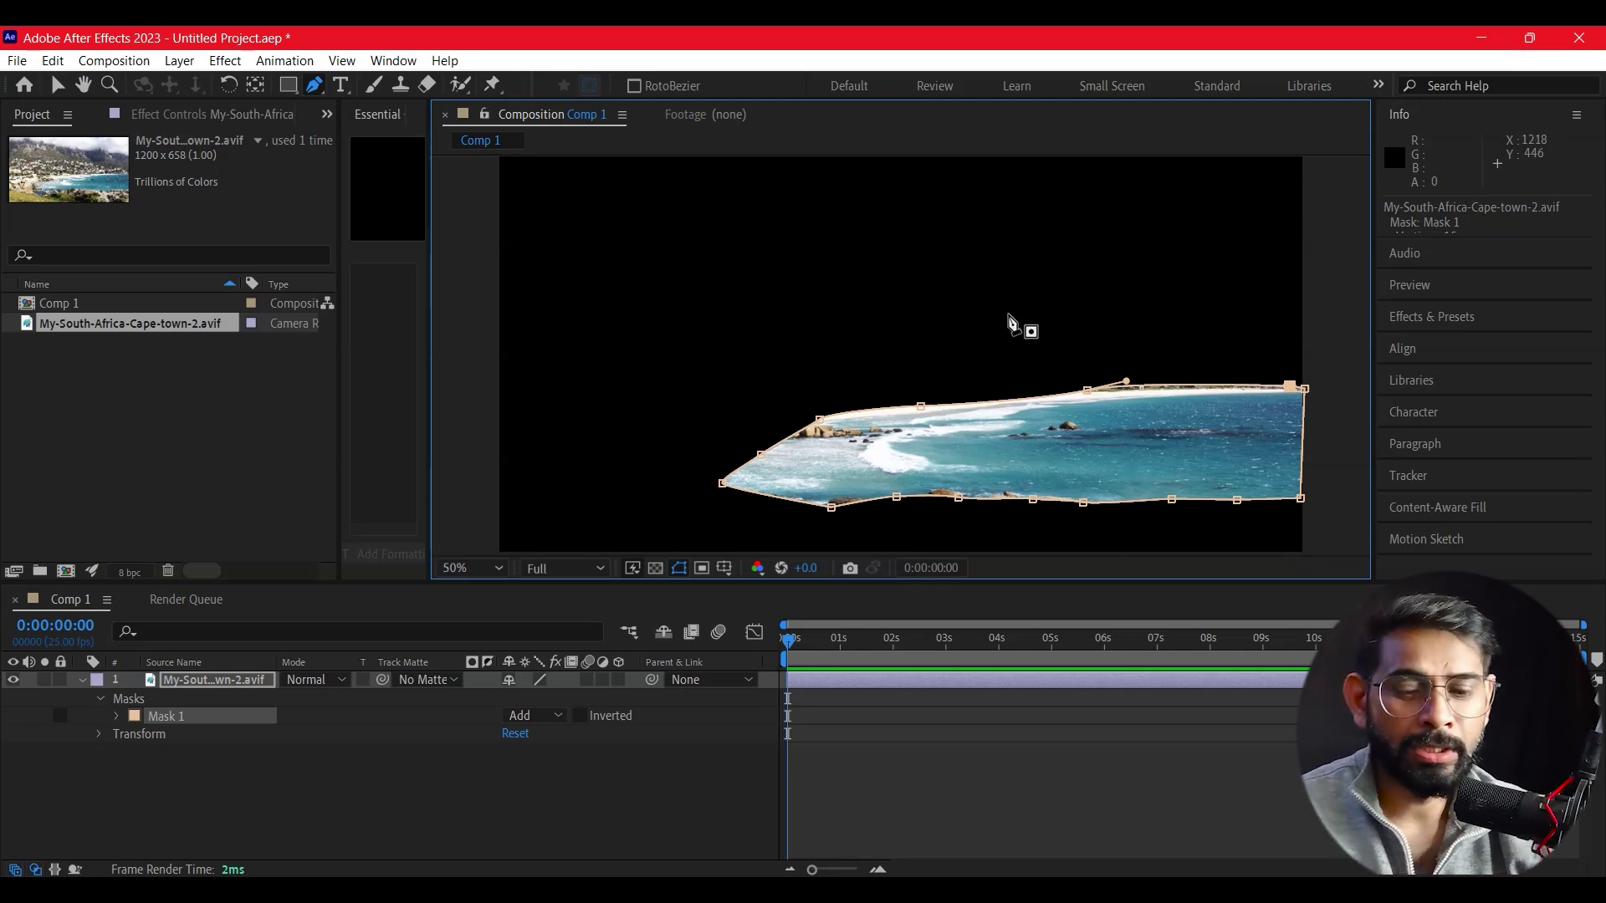
{"action": "key", "text": "ctrl+z"}
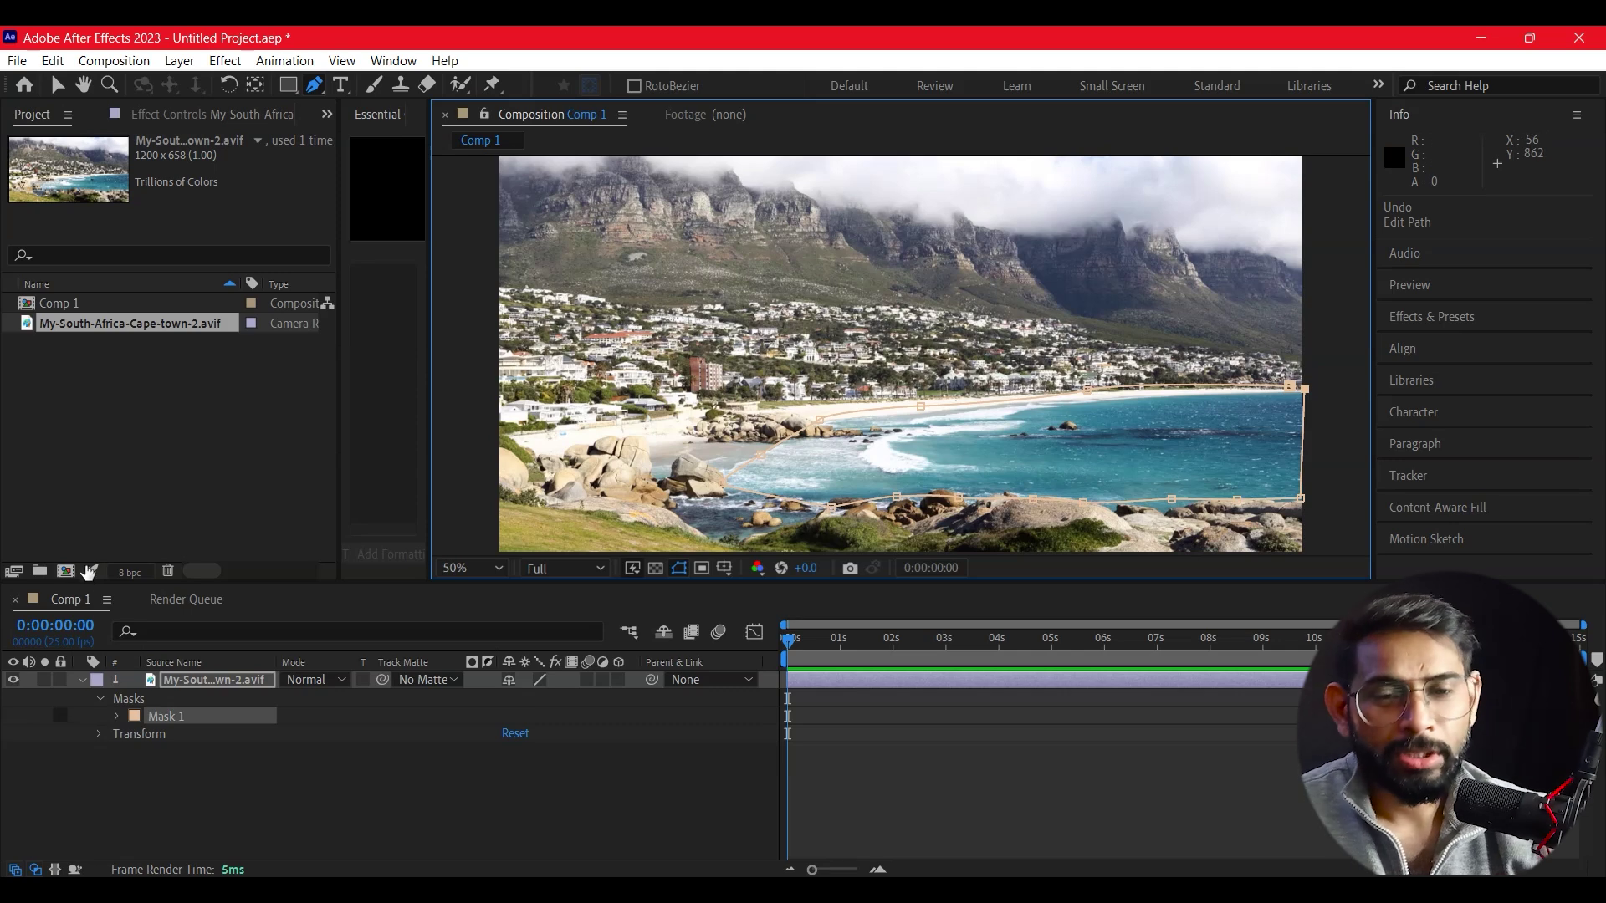
{"action": "left_click", "coordinate": [79, 303]}
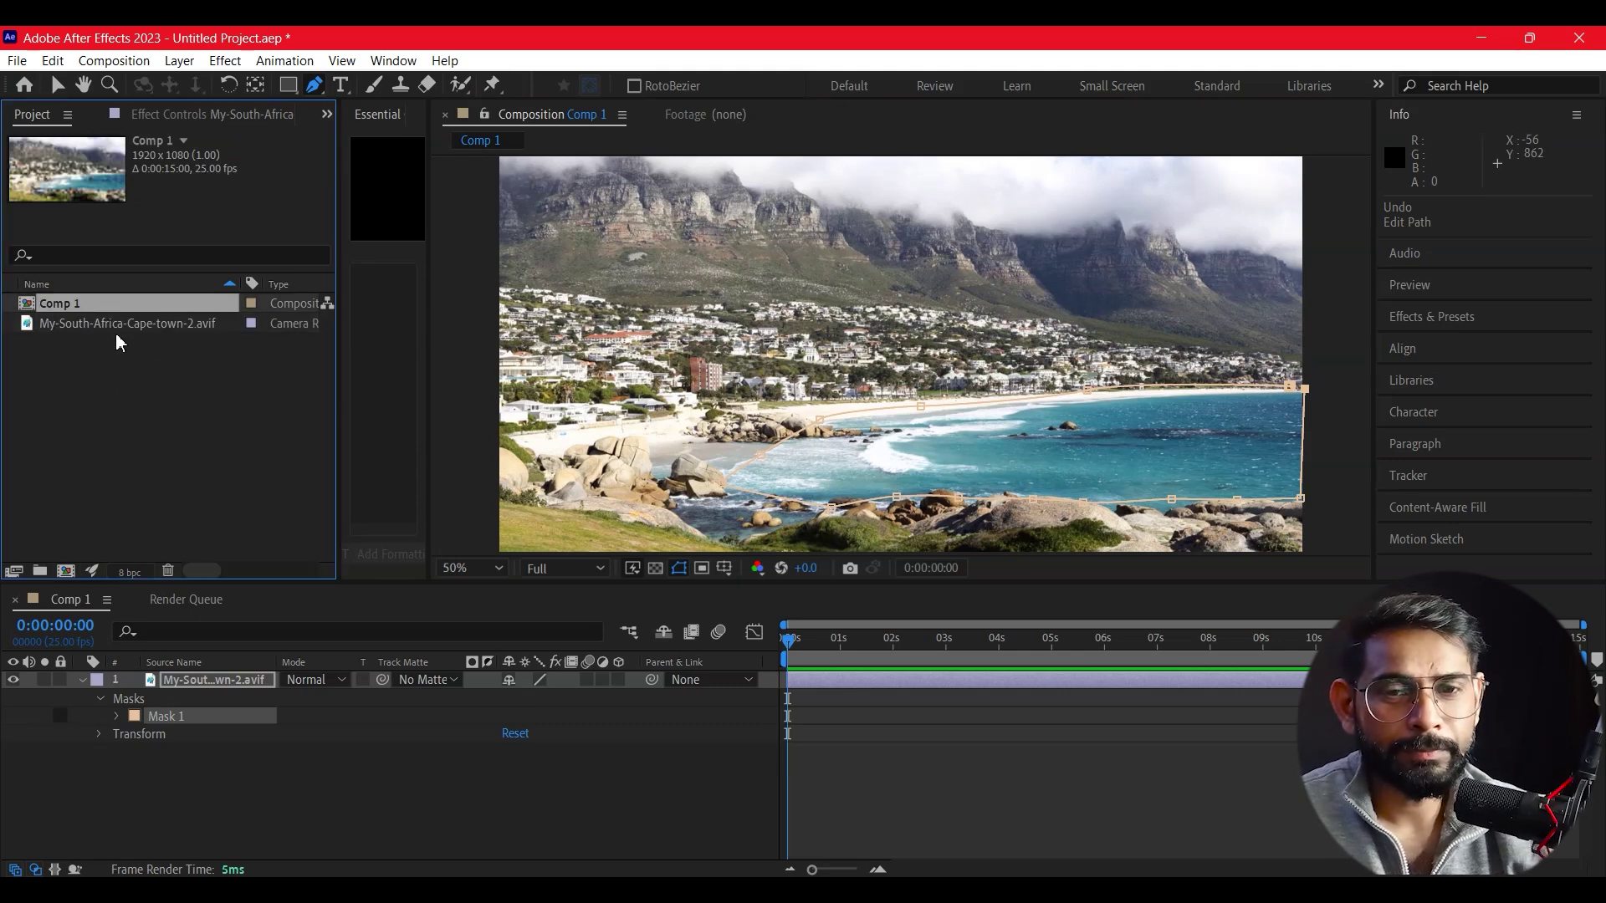
- Browse the Project footage, then add the pexels_videos_4515 sky clip and remove it again
{"action": "left_click", "coordinate": [113, 325]}
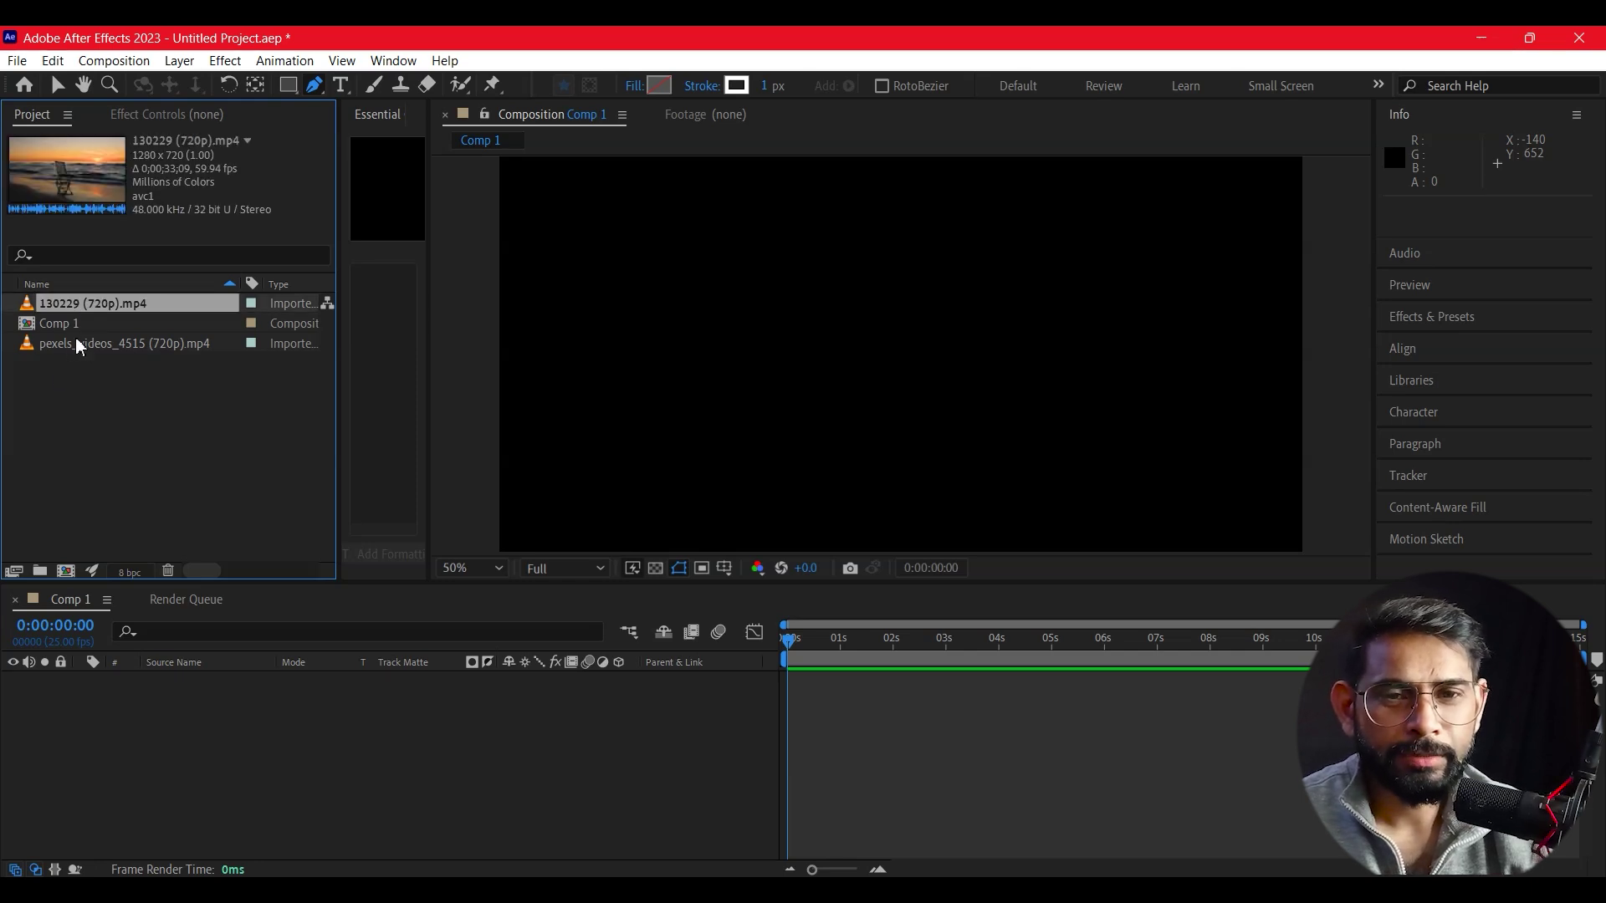
{"action": "left_click", "coordinate": [75, 342]}
{"action": "left_click", "coordinate": [88, 306]}
{"action": "left_click", "coordinate": [87, 339]}
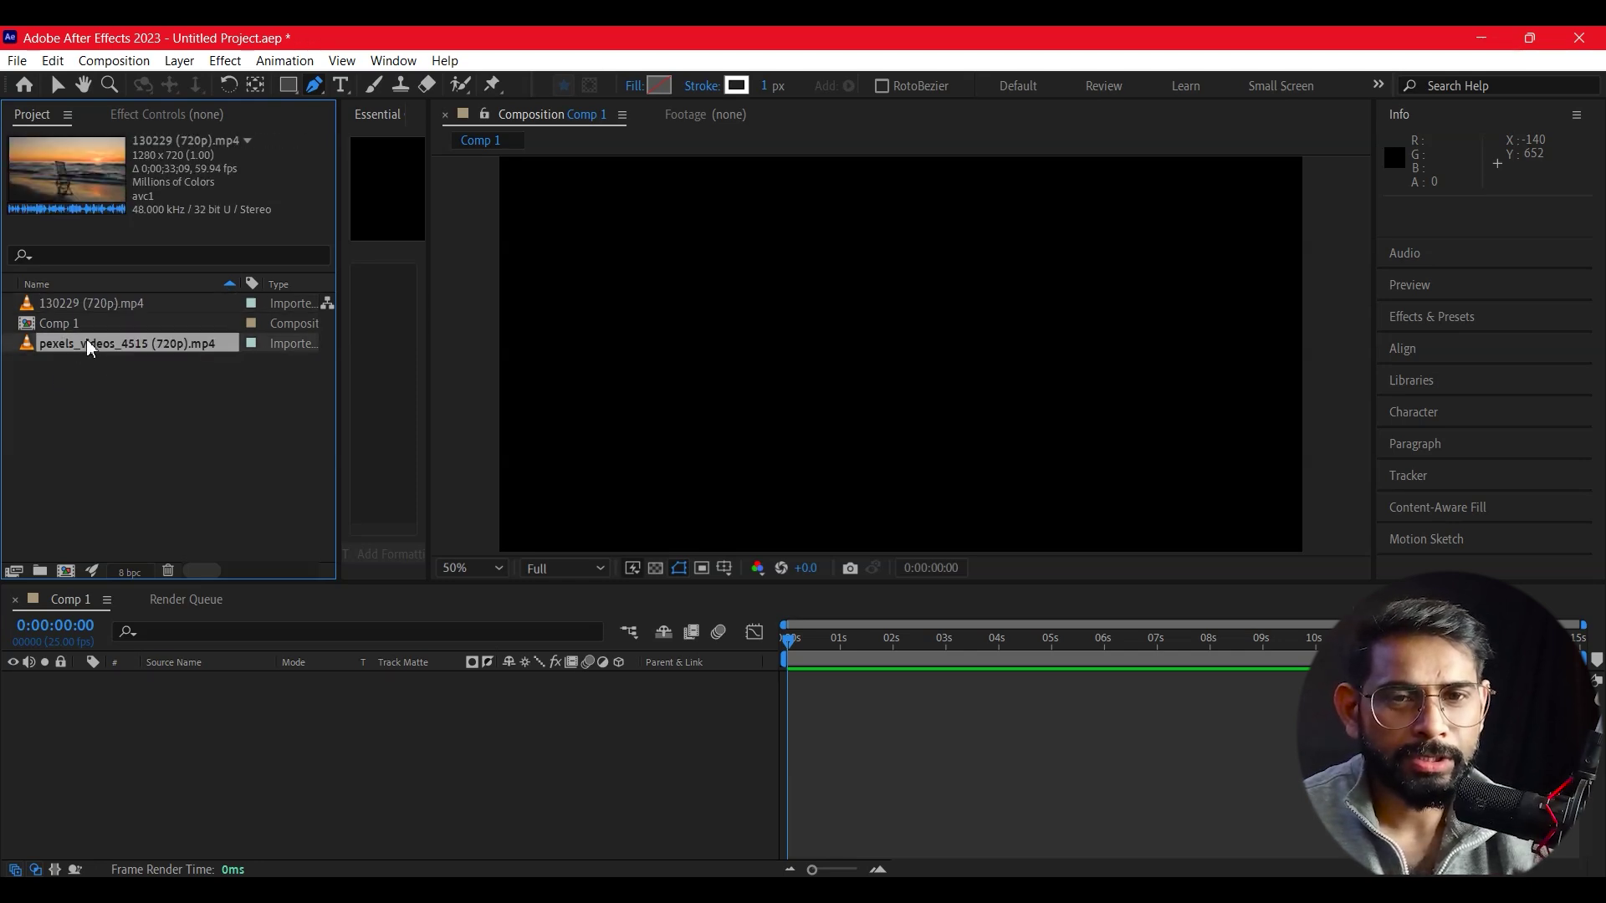
{"action": "left_click_drag", "start_coordinate": [73, 343], "coordinate": [377, 674]}
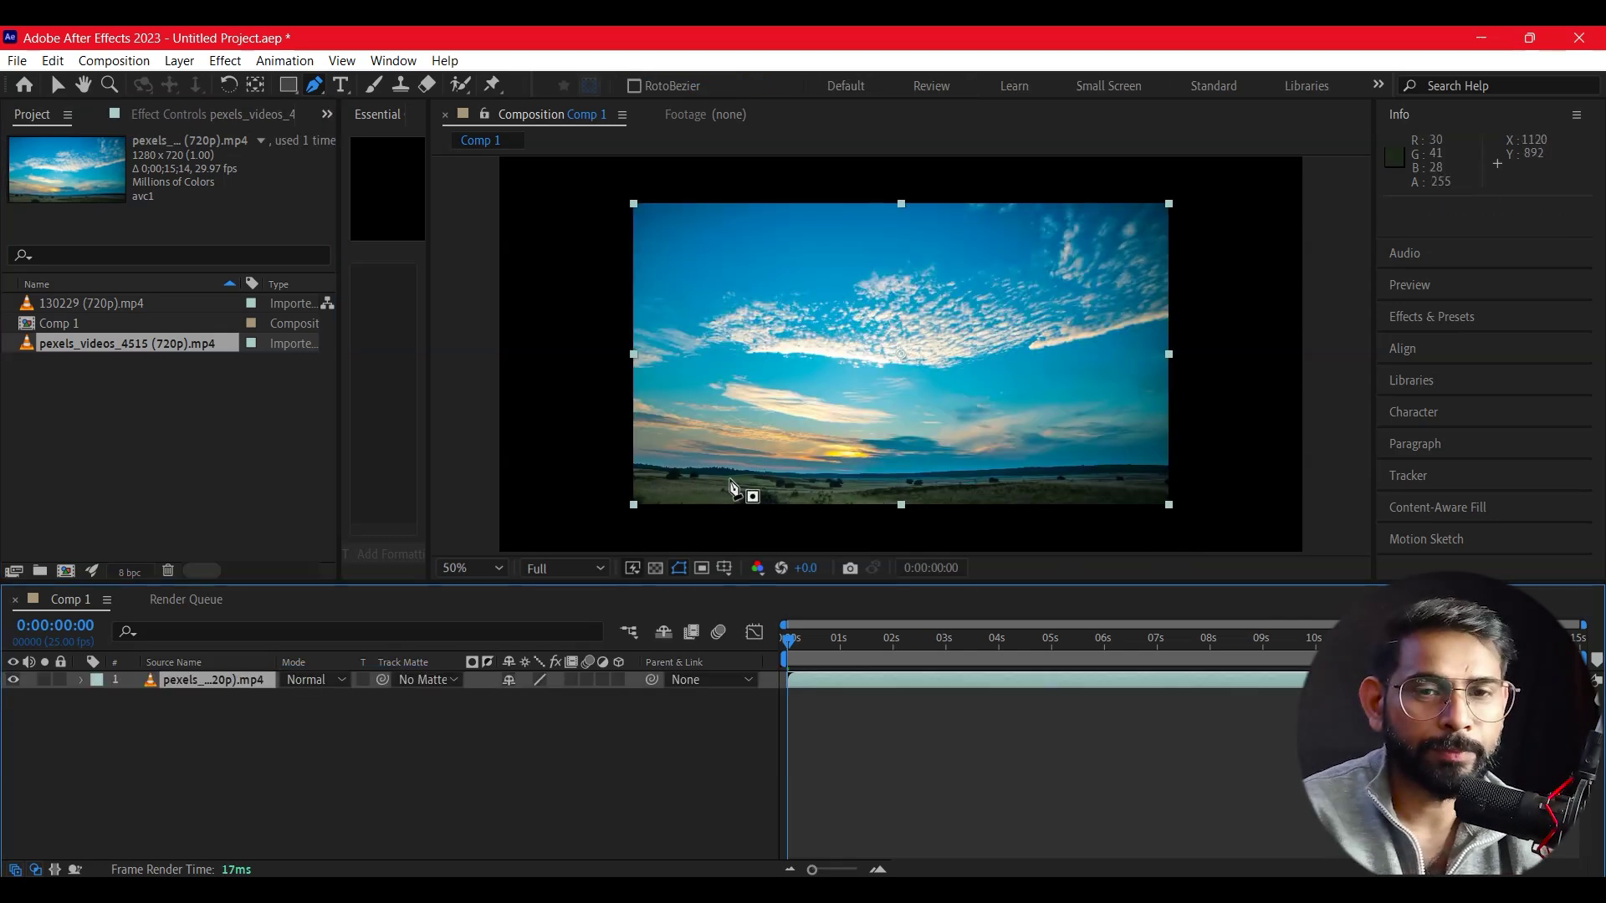
{"action": "key", "text": "ctrl+z"}
- Add 130229 (720p).mp4 to Comp 1 and scale it up to fill the frame
{"action": "left_click_drag", "start_coordinate": [63, 309], "coordinate": [126, 673]}
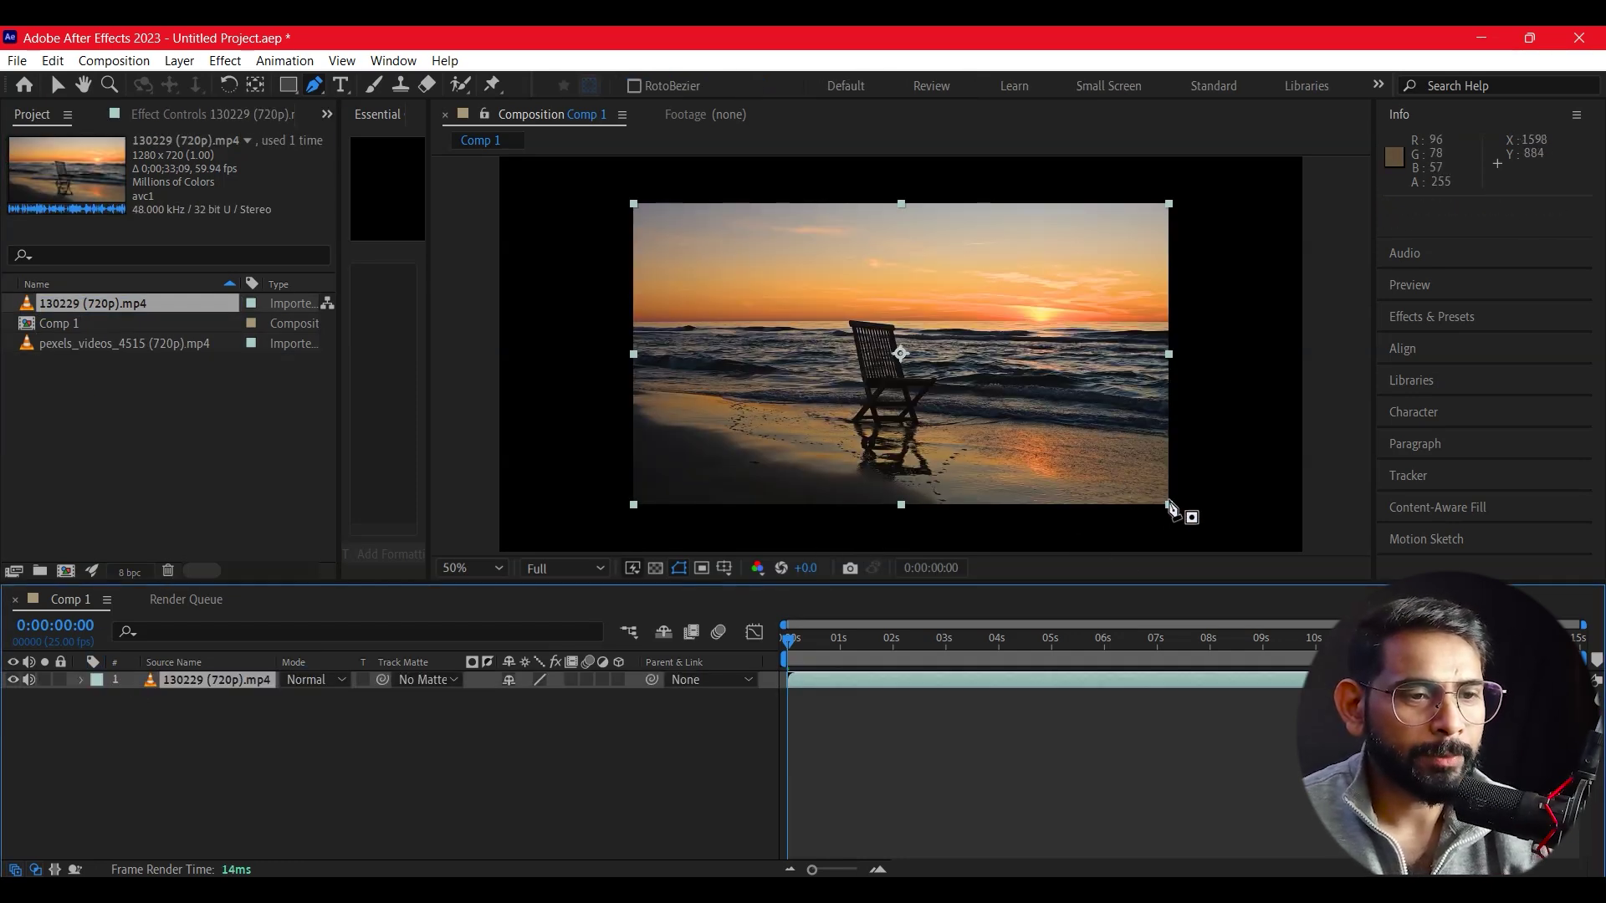
{"action": "key", "text": "v"}
{"action": "key", "text": "comma"}
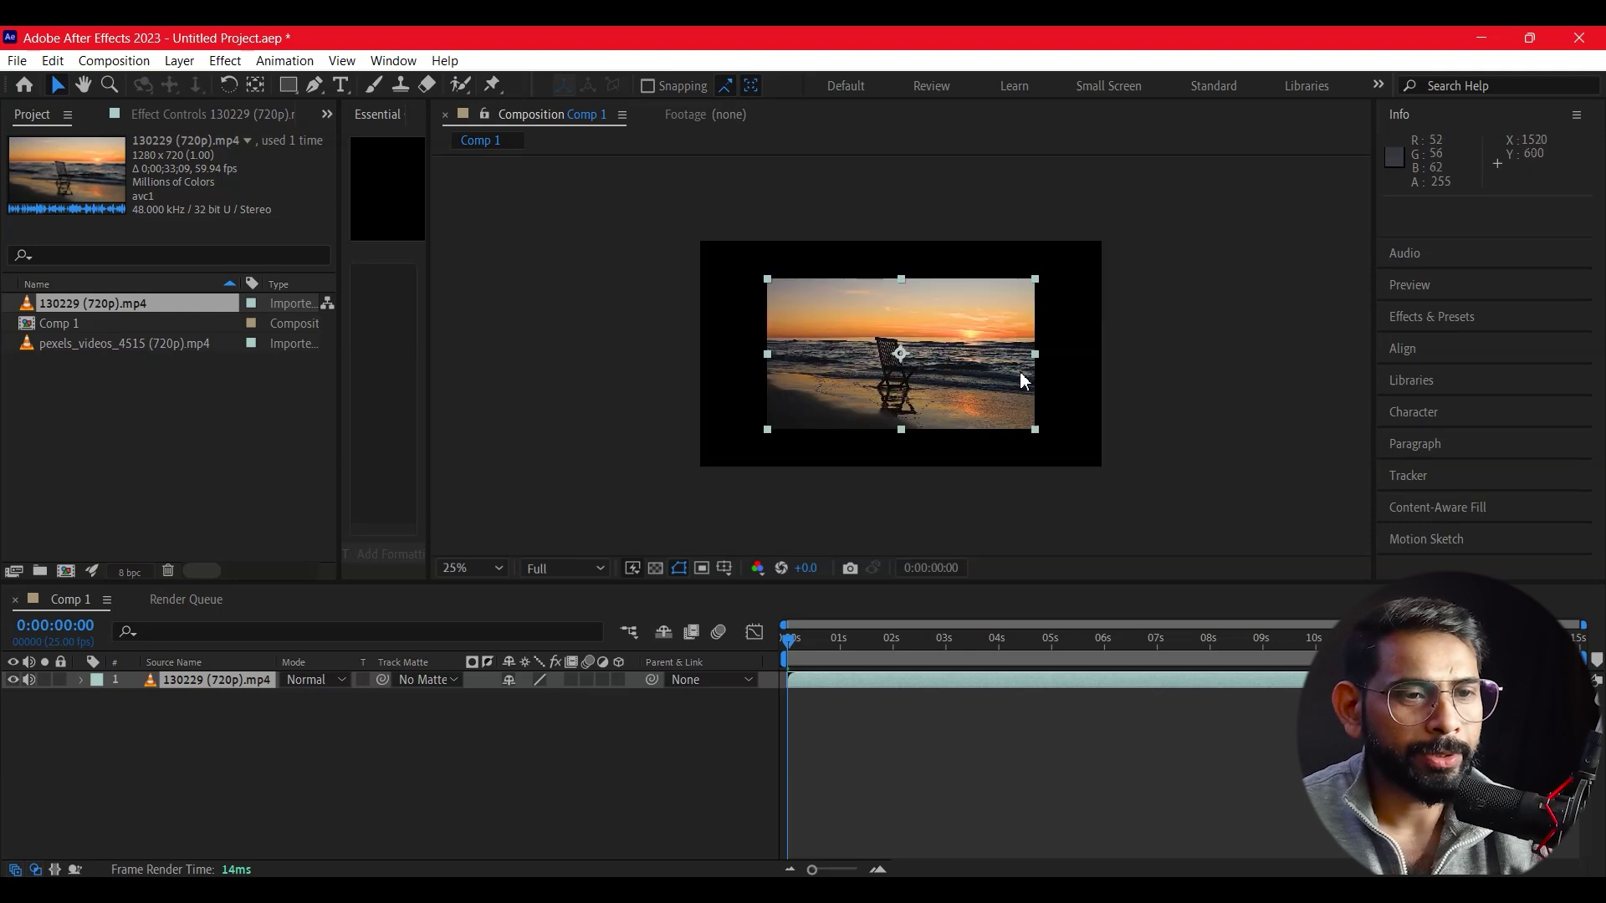
{"action": "left_click_drag", "start_coordinate": [1036, 431], "coordinate": [1087, 479]}
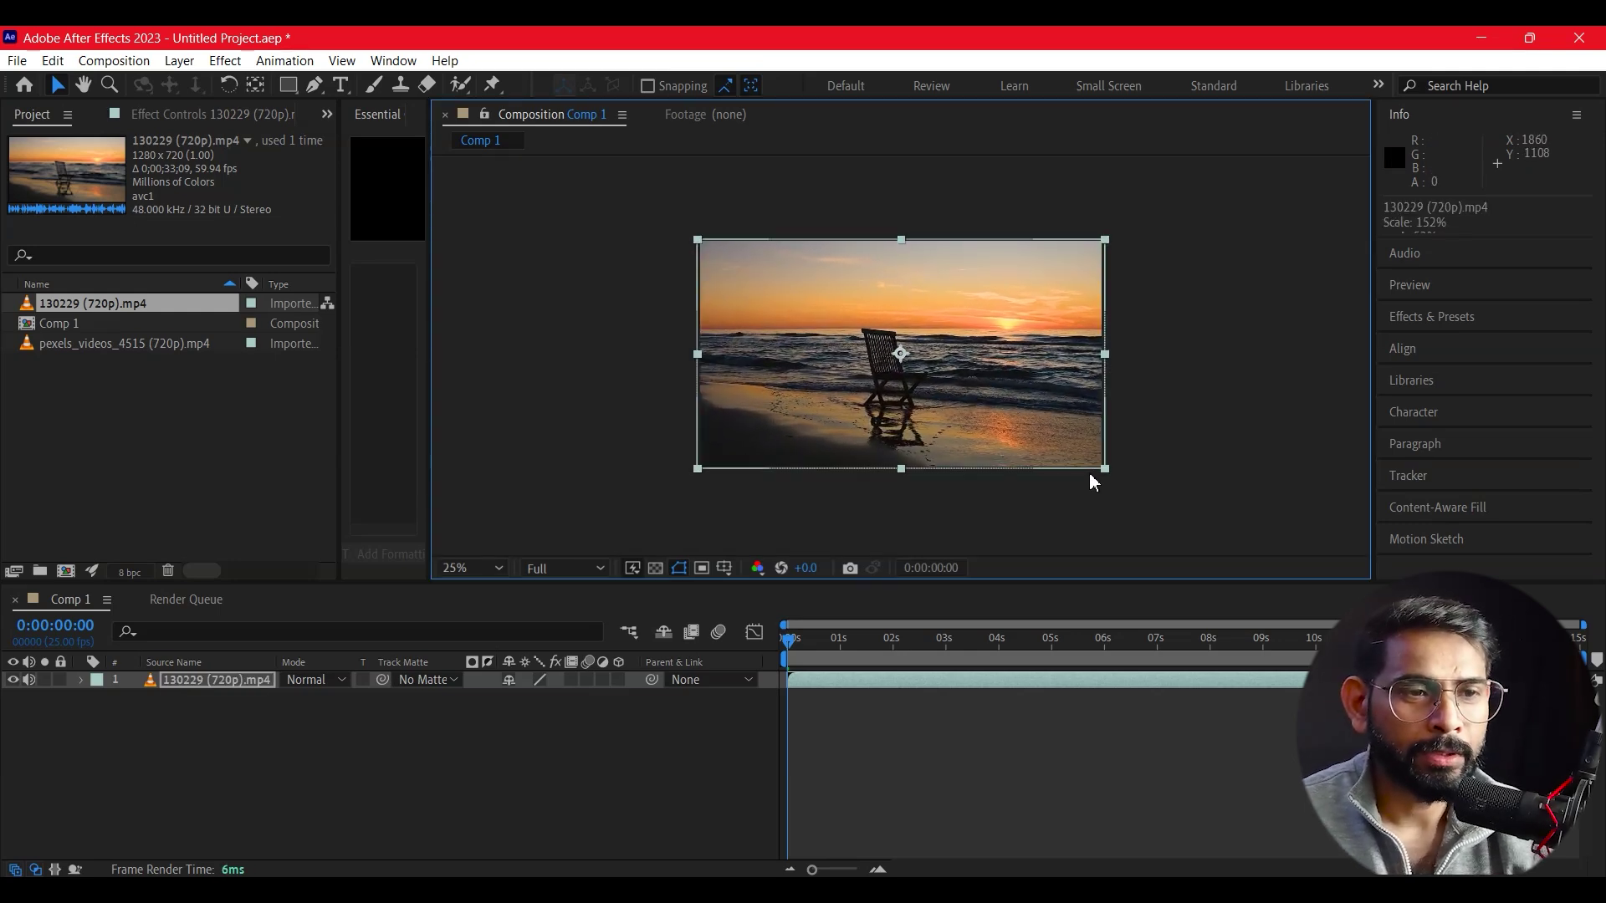
{"action": "left_click", "coordinate": [1089, 472]}
- Preview the composition at 25% zoom, then reselect the sunset clip layer
{"action": "key", "text": "period"}
{"action": "key", "text": "comma"}
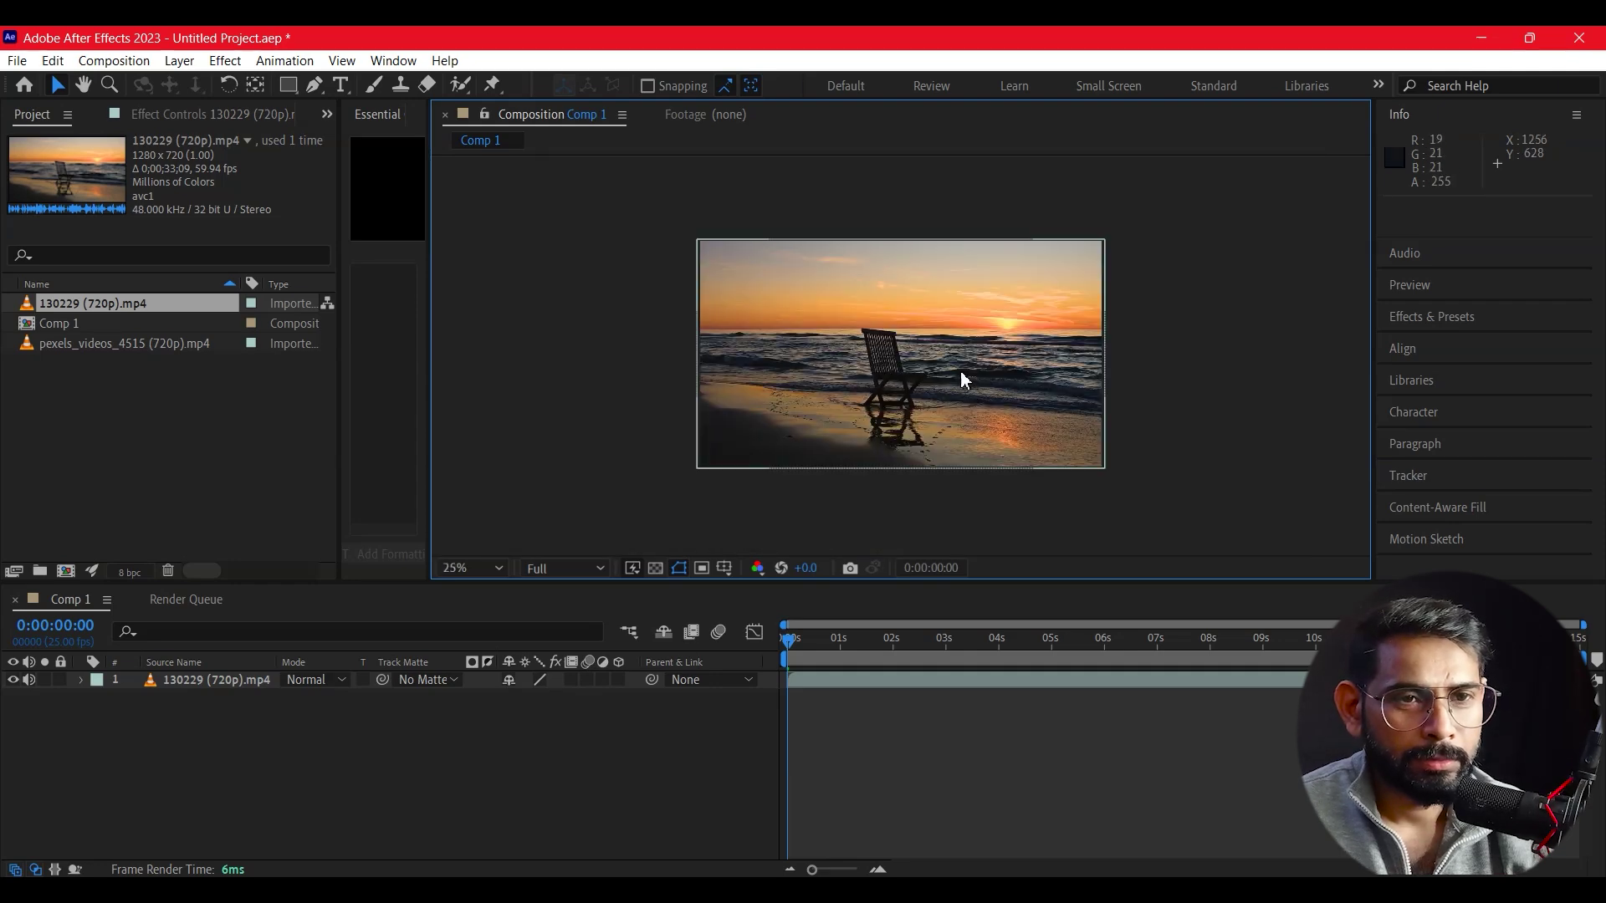
{"action": "key", "text": "period"}
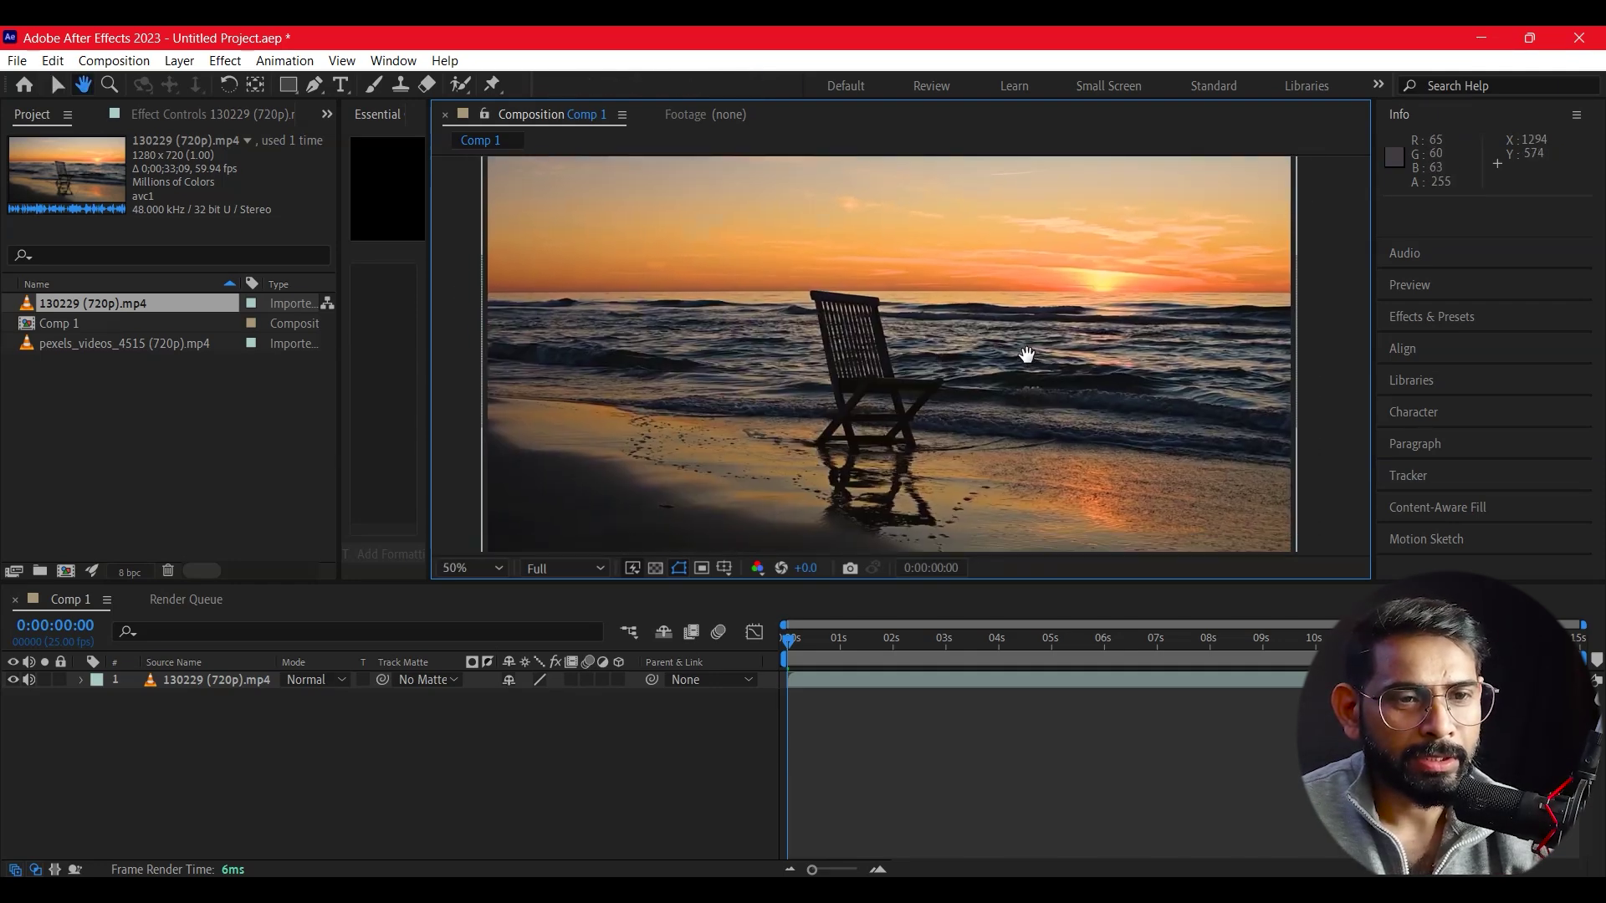
{"action": "key", "text": "comma"}
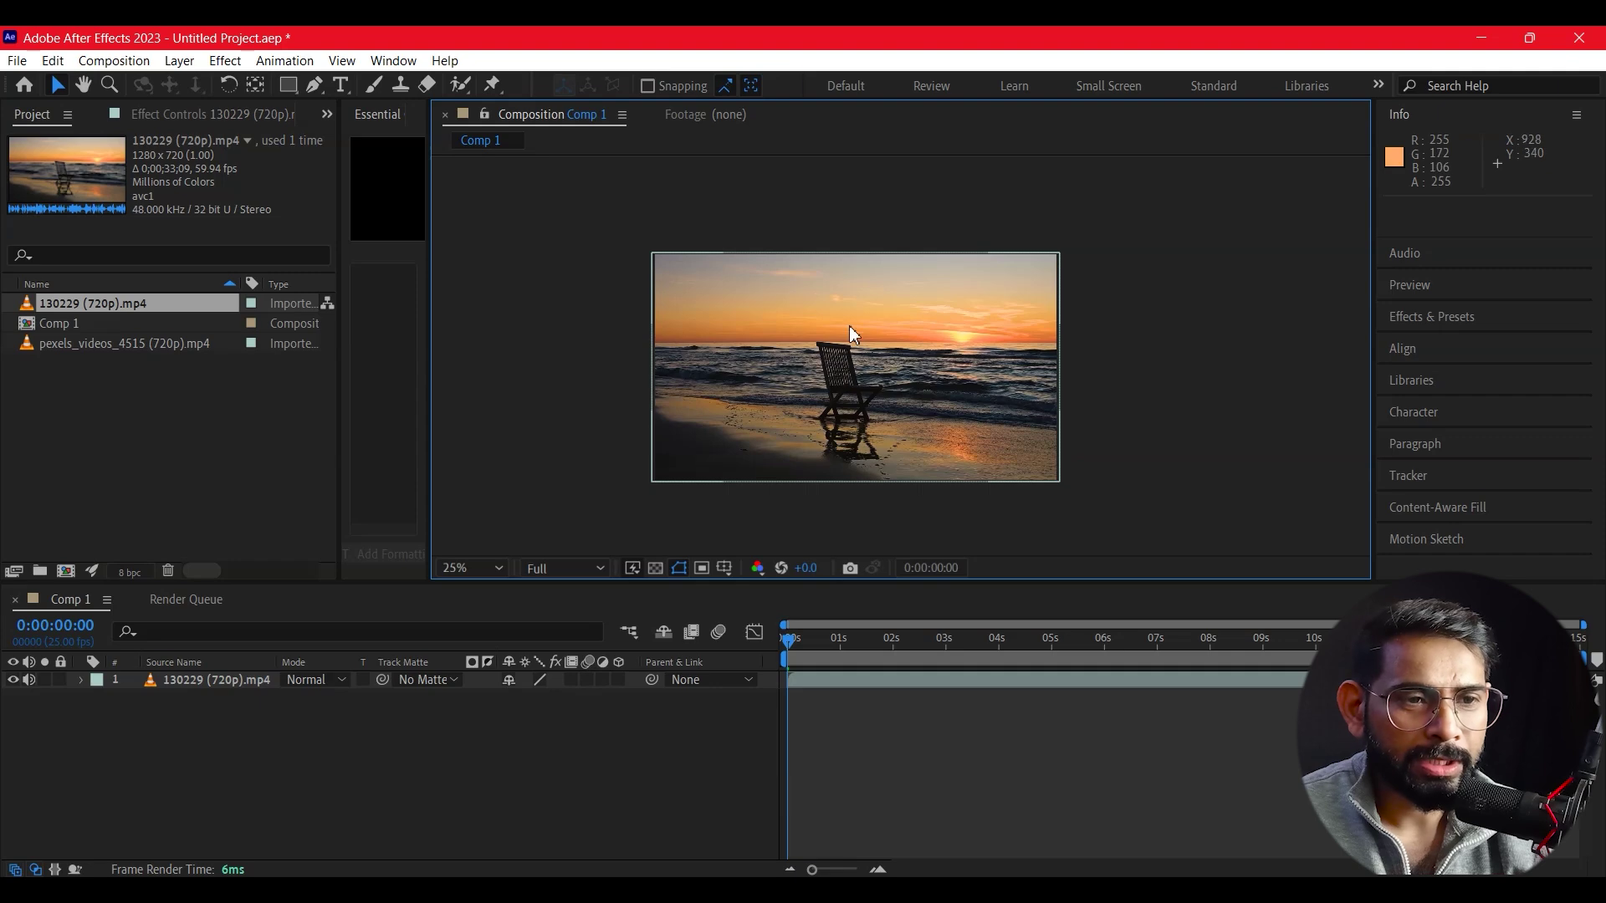
{"action": "key", "text": "space"}
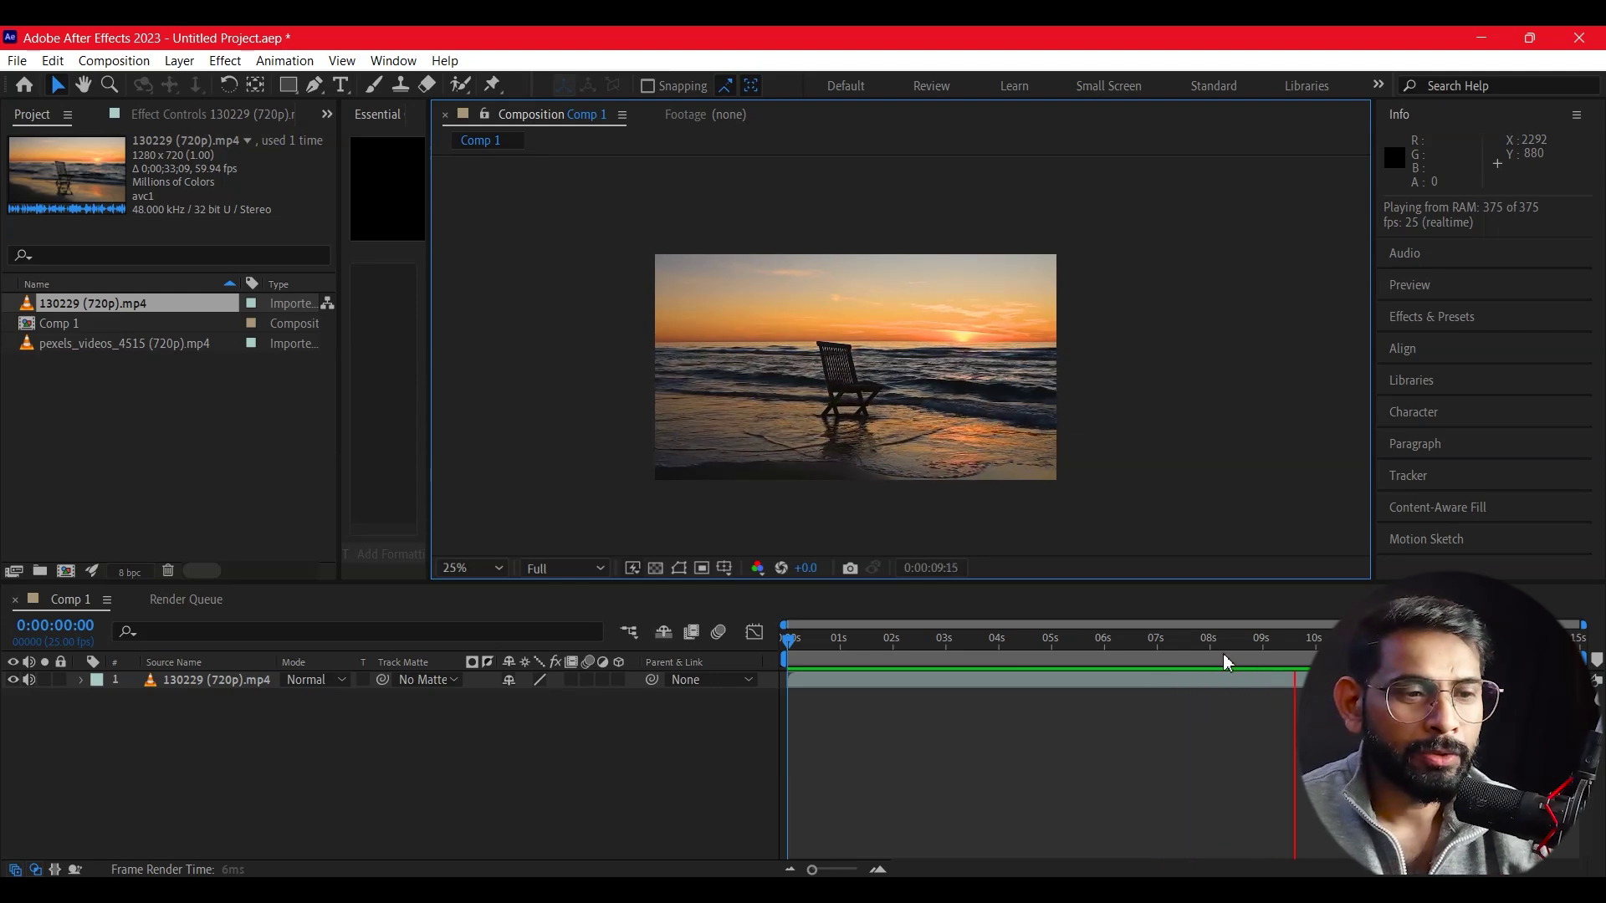
{"action": "left_click", "coordinate": [774, 679]}
{"action": "scroll", "coordinate": [818, 470], "scroll_direction": "up", "scroll_amount": 2}
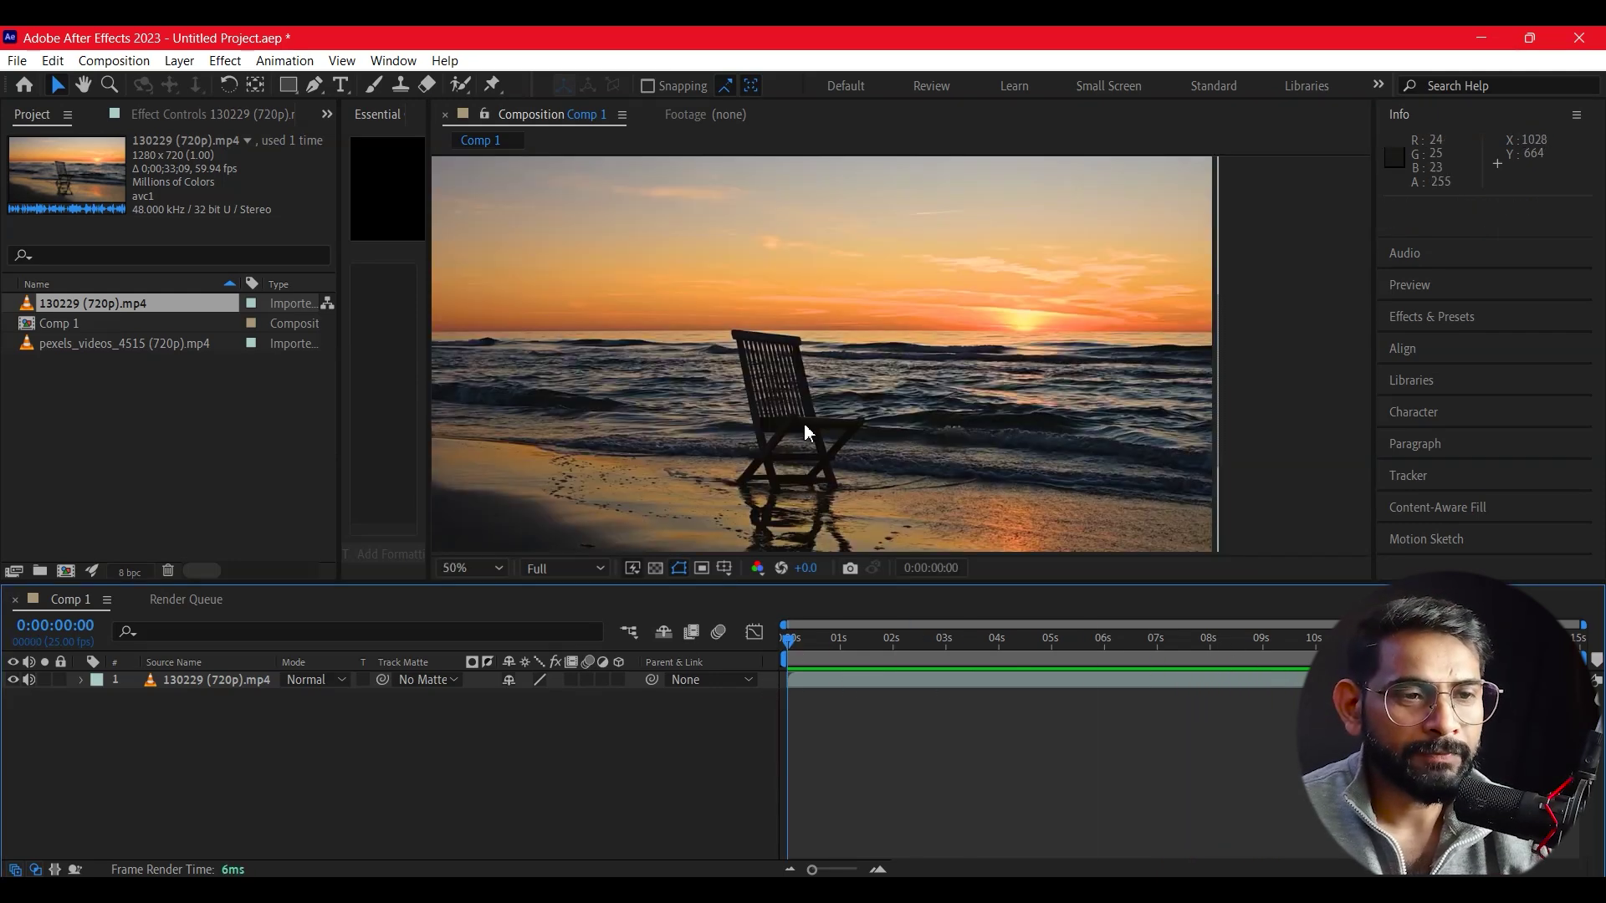
{"action": "scroll", "coordinate": [806, 373], "scroll_direction": "down", "scroll_amount": 2}
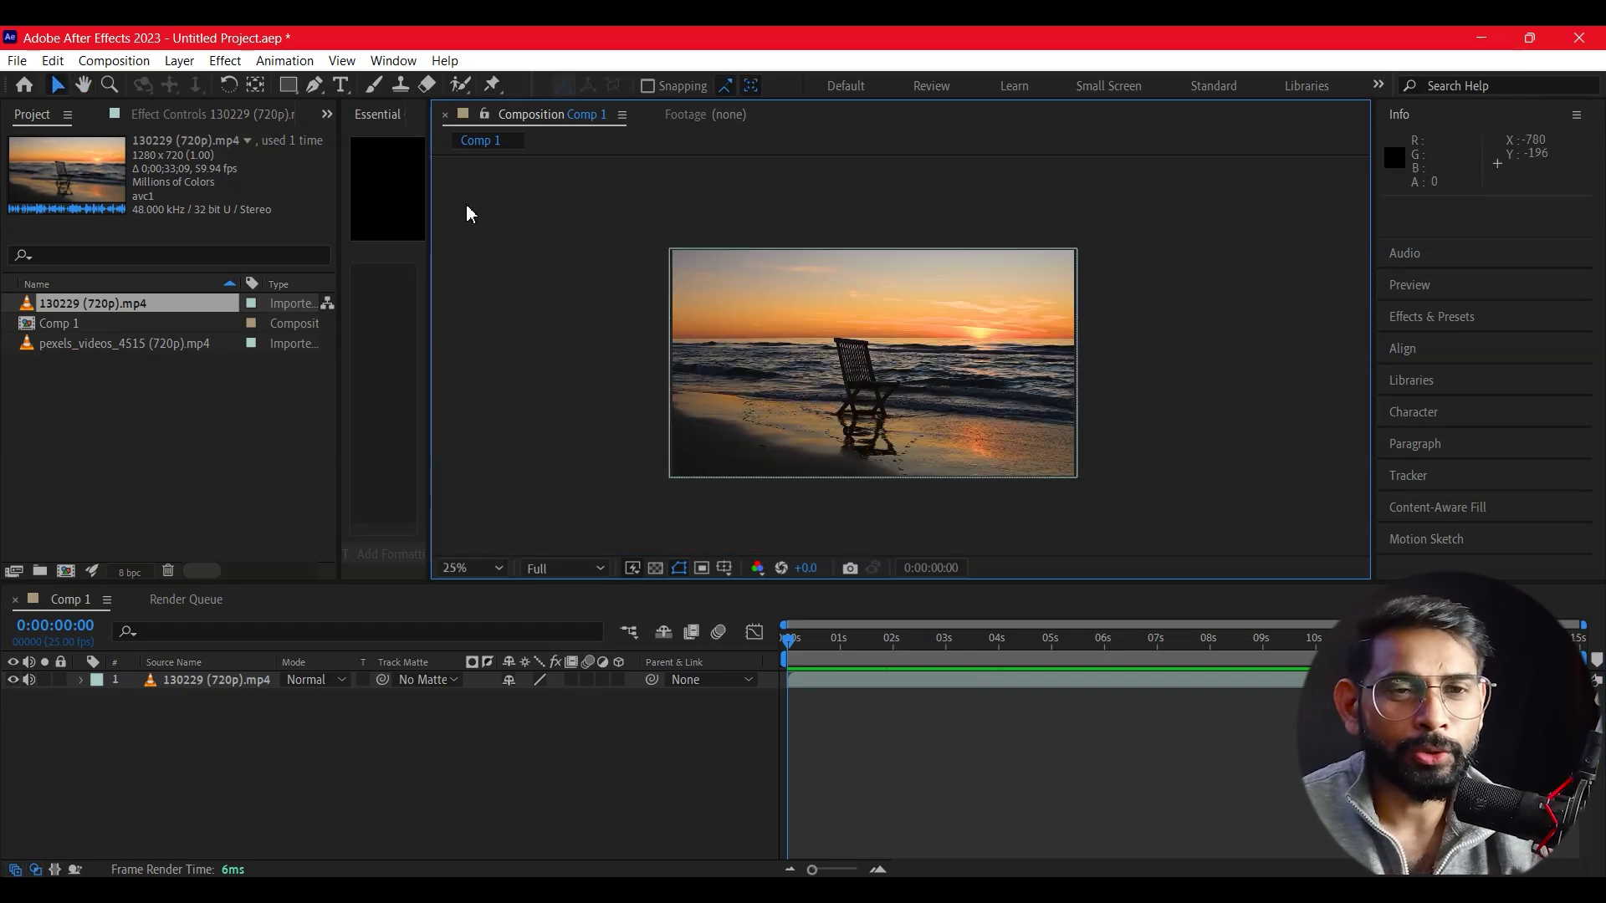
{"action": "key", "text": "g"}
{"action": "left_click", "coordinate": [187, 679]}
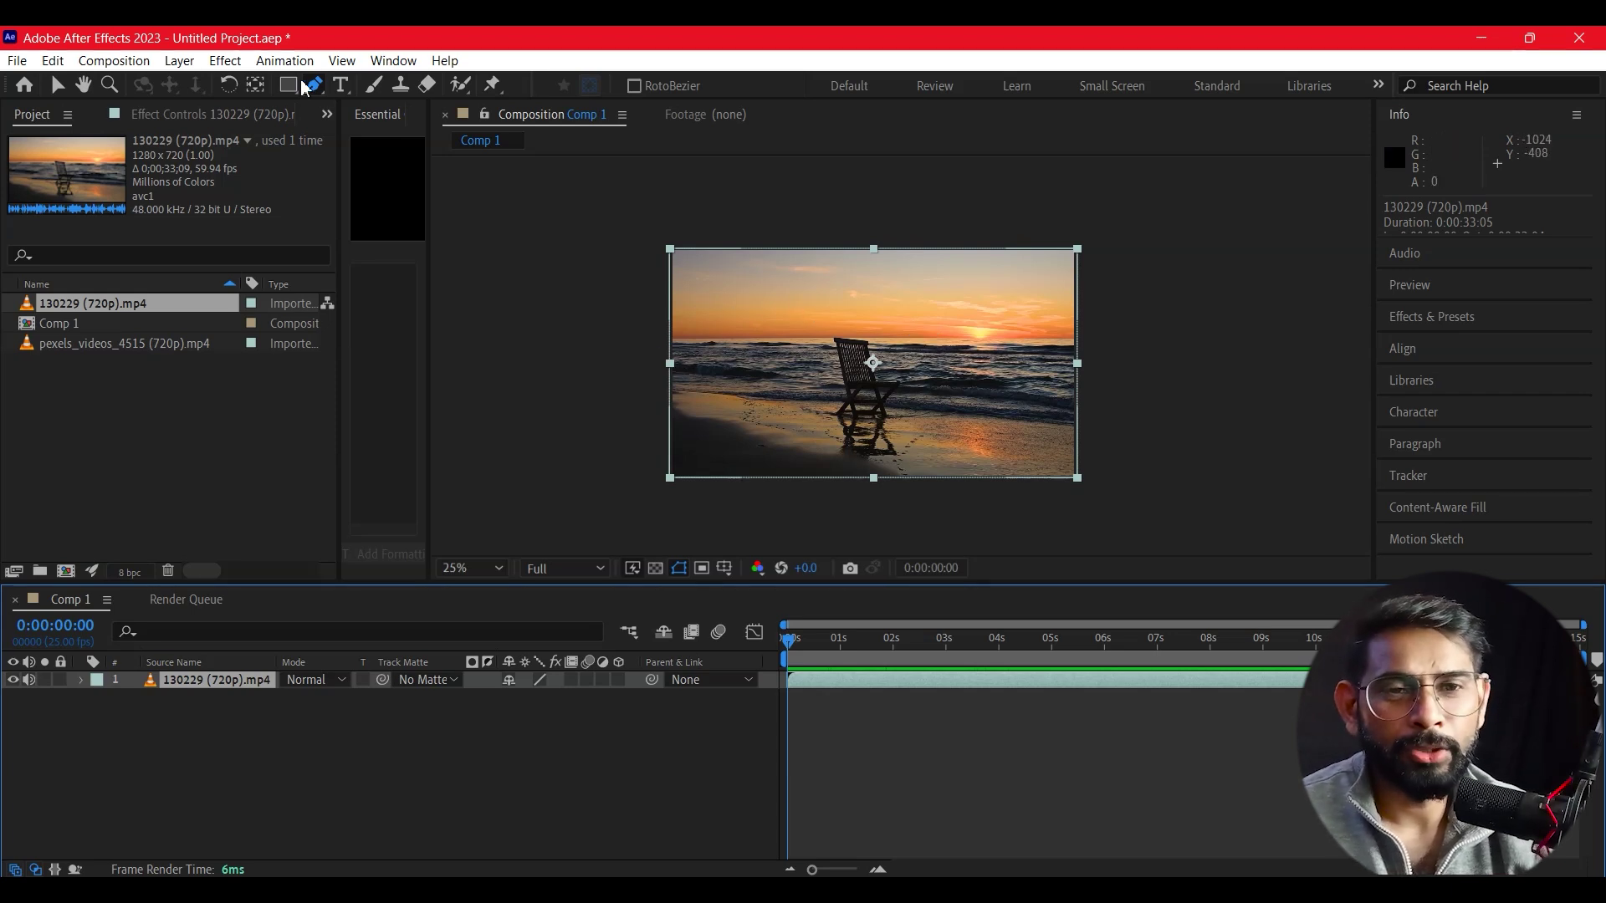
- Draw a closed pen mask around the sky above the horizon and invert it
{"action": "left_click", "coordinate": [661, 342]}
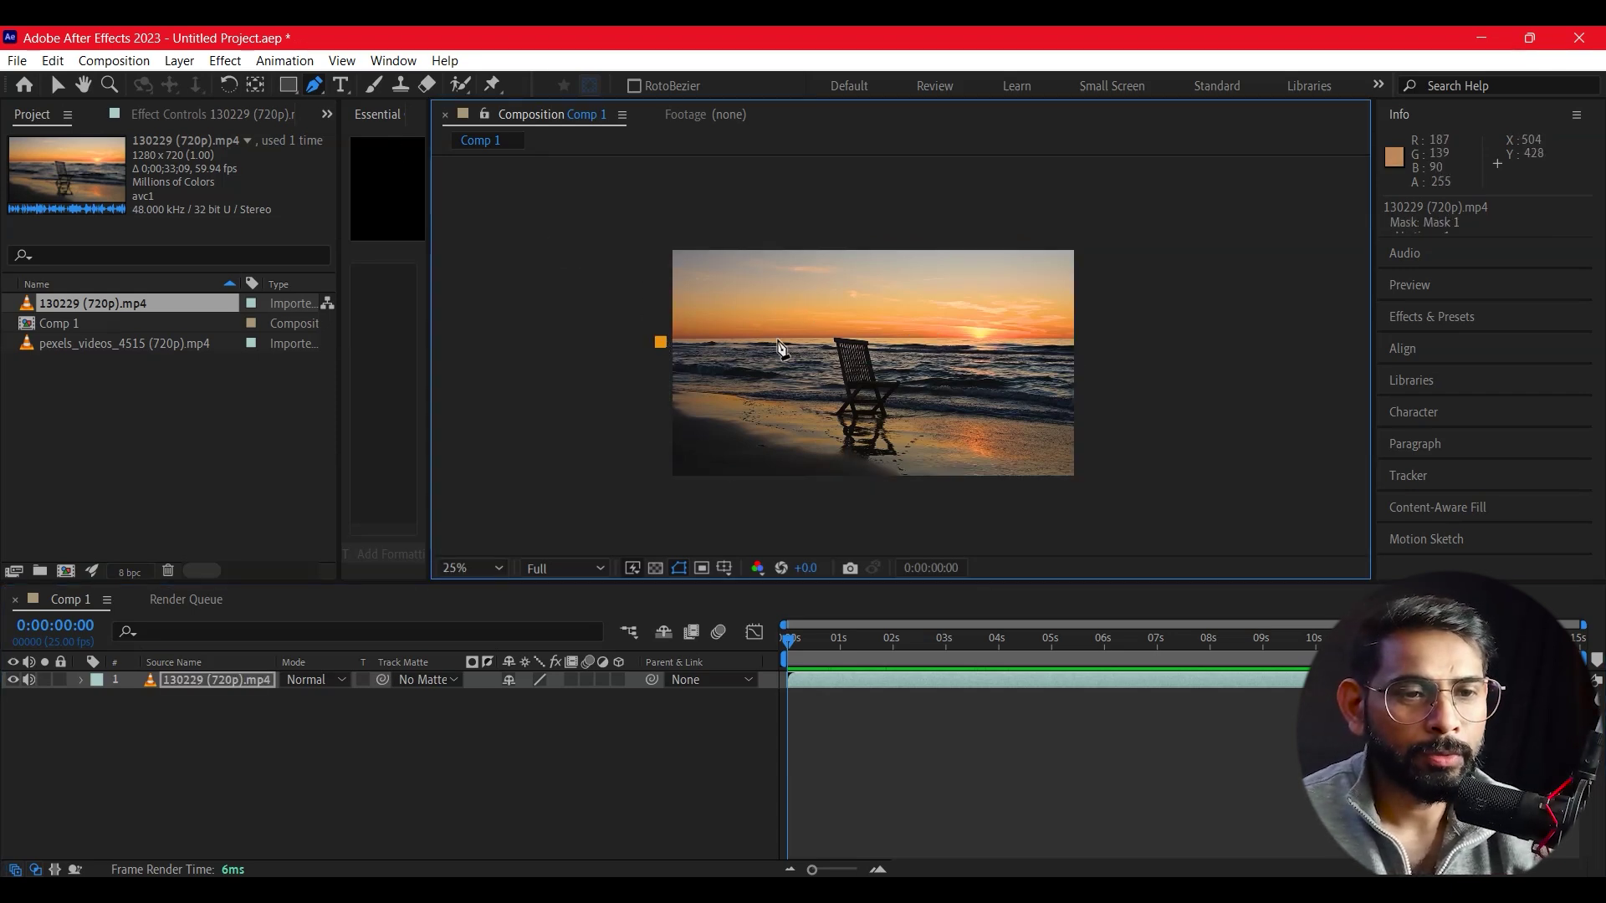
{"action": "left_click", "coordinate": [874, 335]}
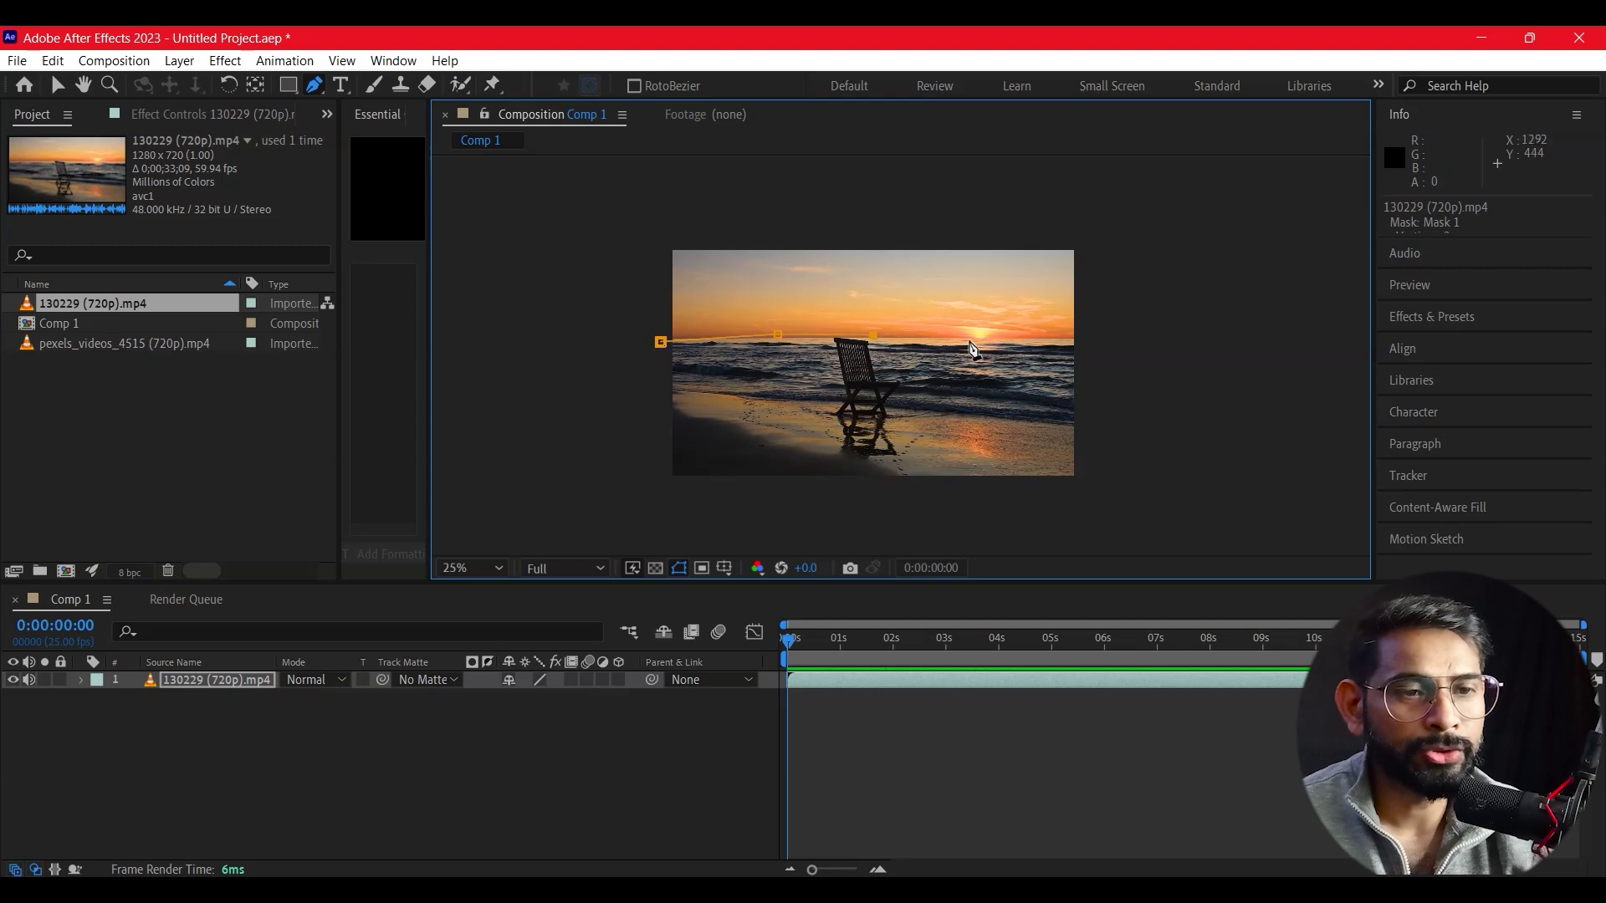
{"action": "left_click", "coordinate": [1097, 239]}
{"action": "left_click", "coordinate": [693, 198]}
{"action": "left_click_drag", "start_coordinate": [644, 264], "coordinate": [651, 287]}
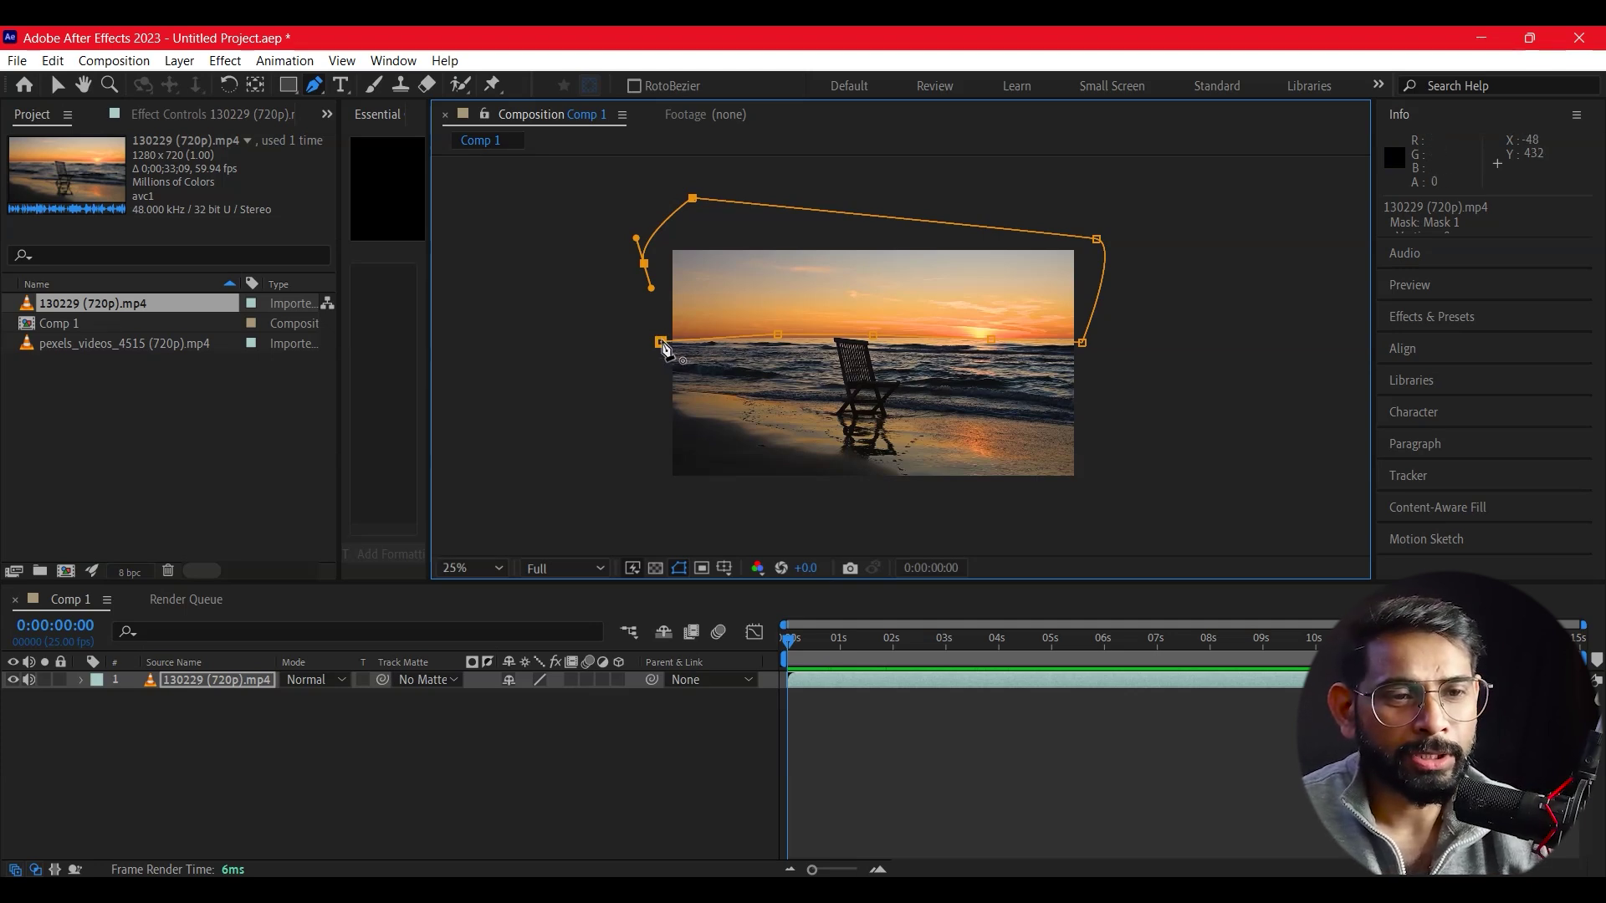
{"action": "left_click", "coordinate": [660, 342]}
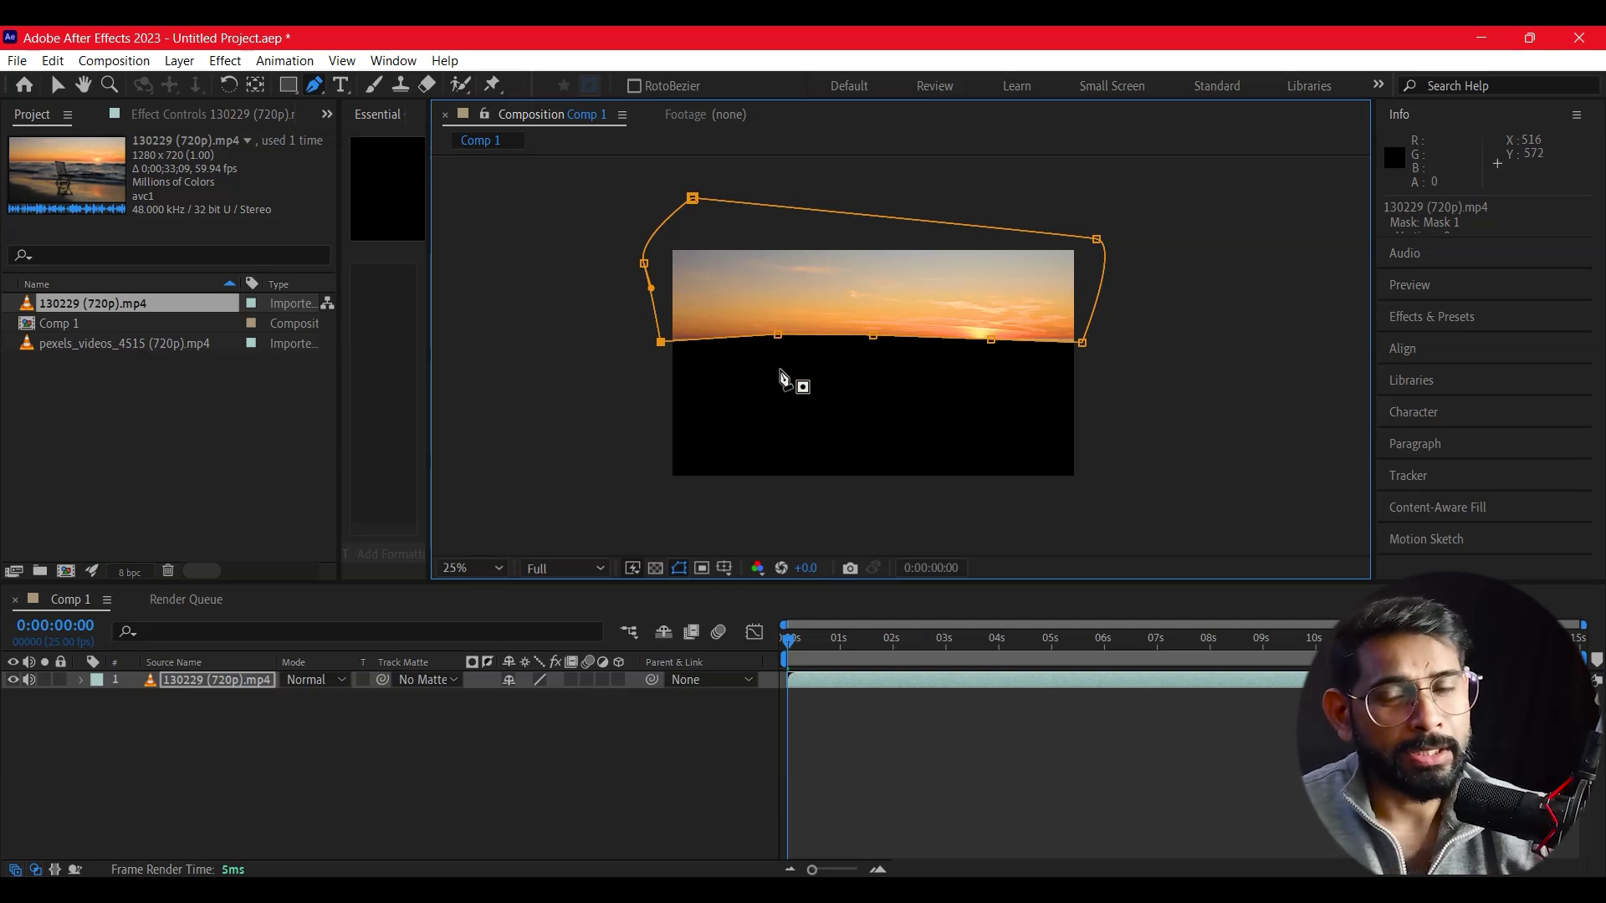
{"action": "left_click", "coordinate": [82, 680]}
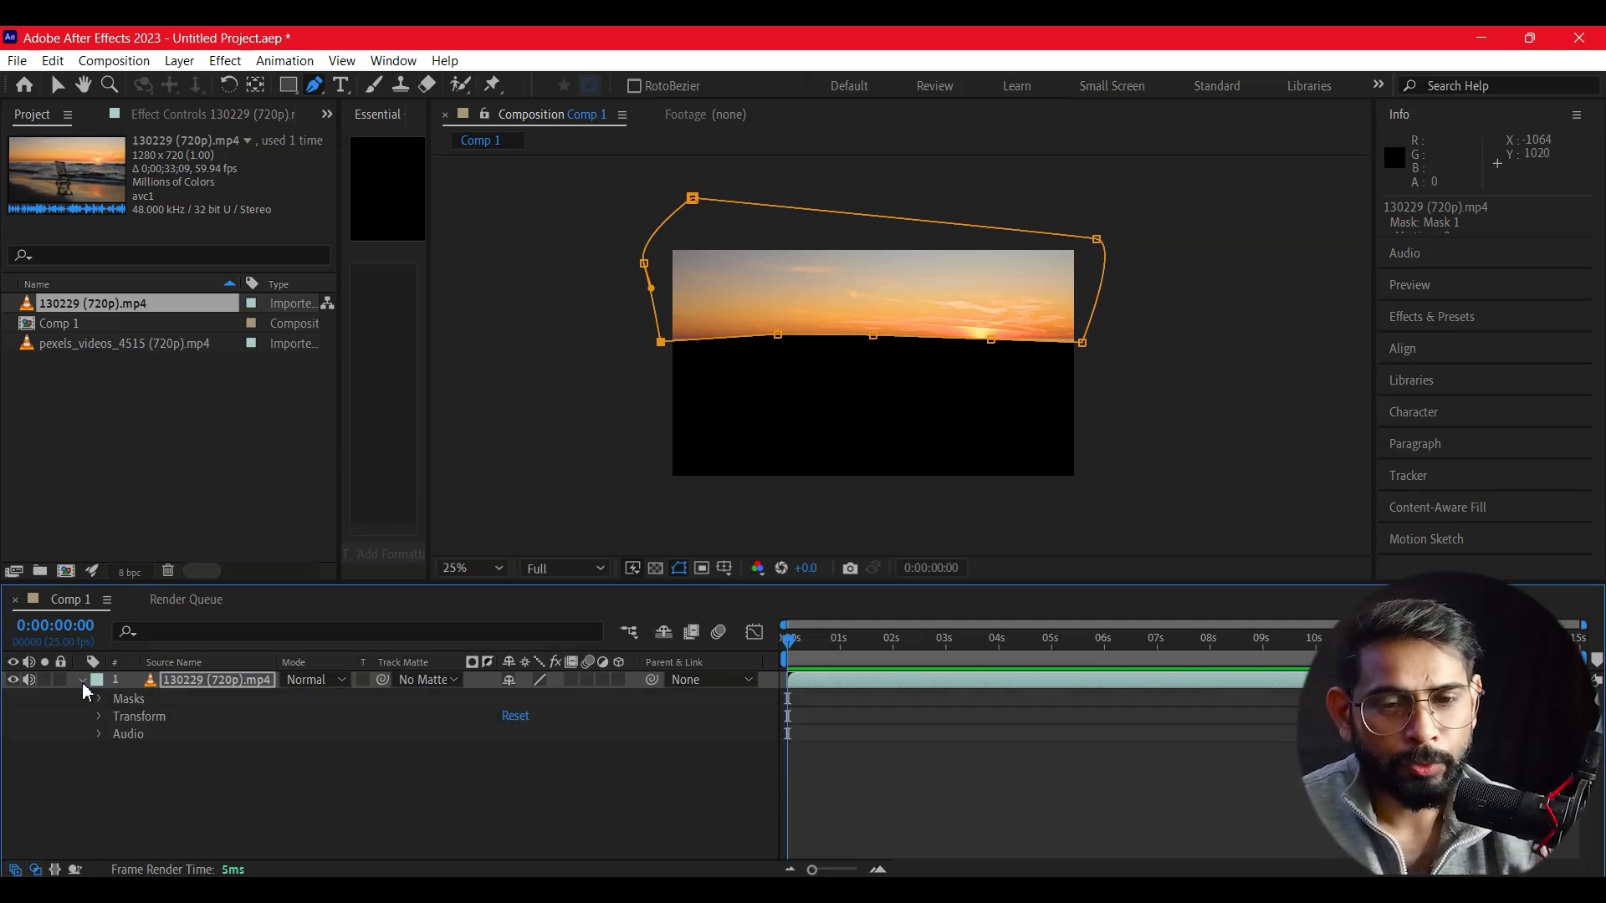
{"action": "left_click", "coordinate": [99, 699]}
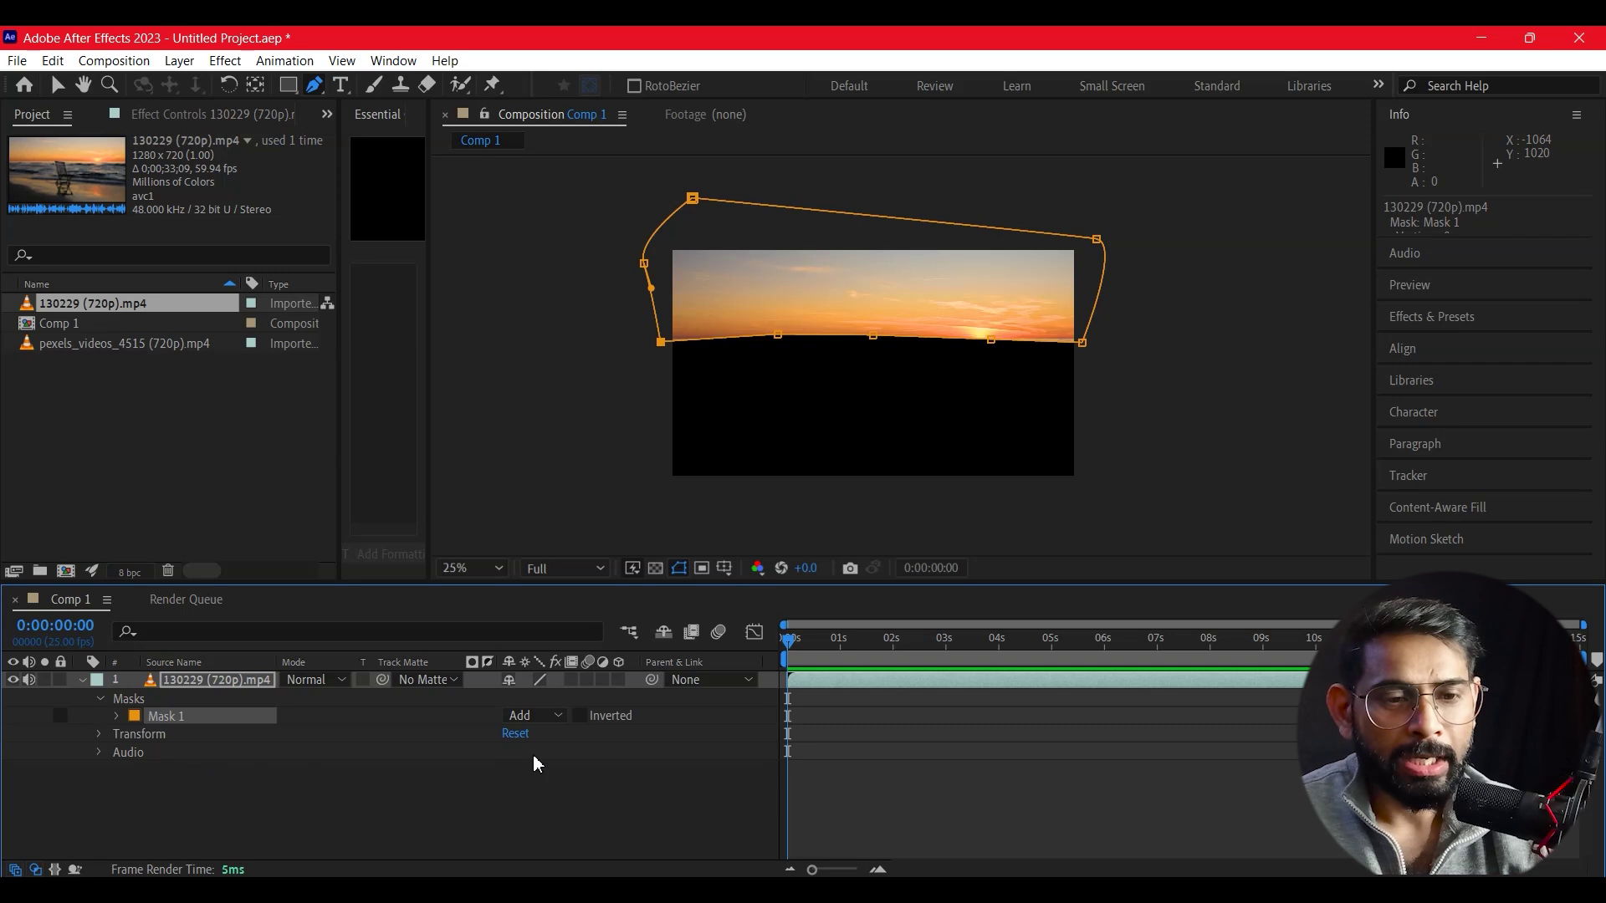
{"action": "left_click", "coordinate": [580, 717]}
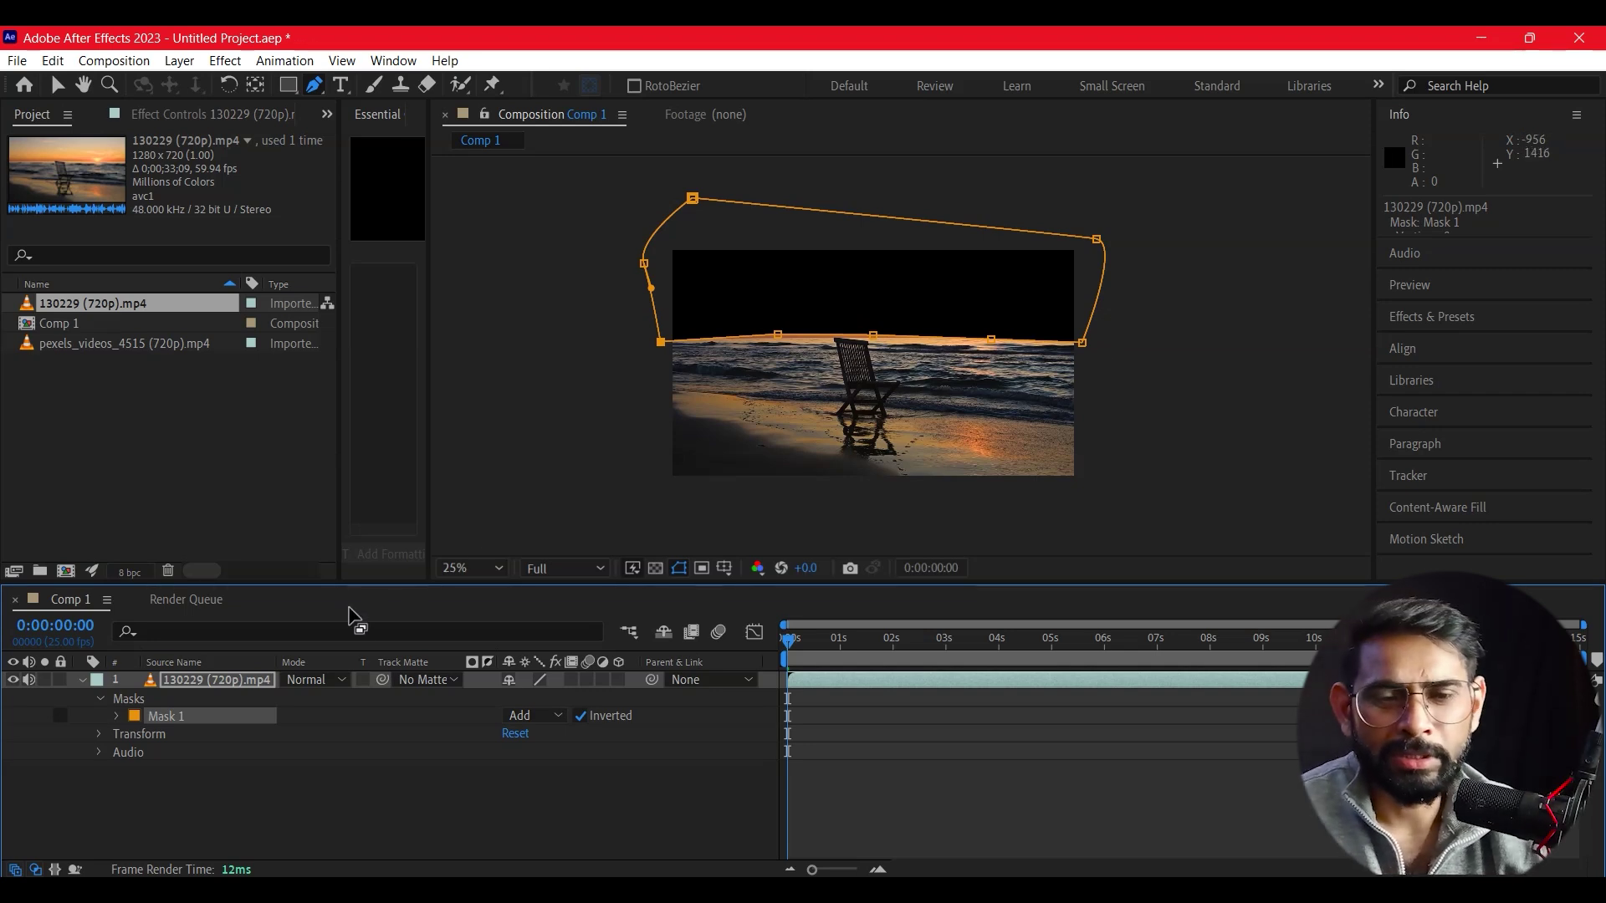
- Feather Mask 1 by 10 pixels, then collapse the layer
{"action": "left_click", "coordinate": [117, 716]}
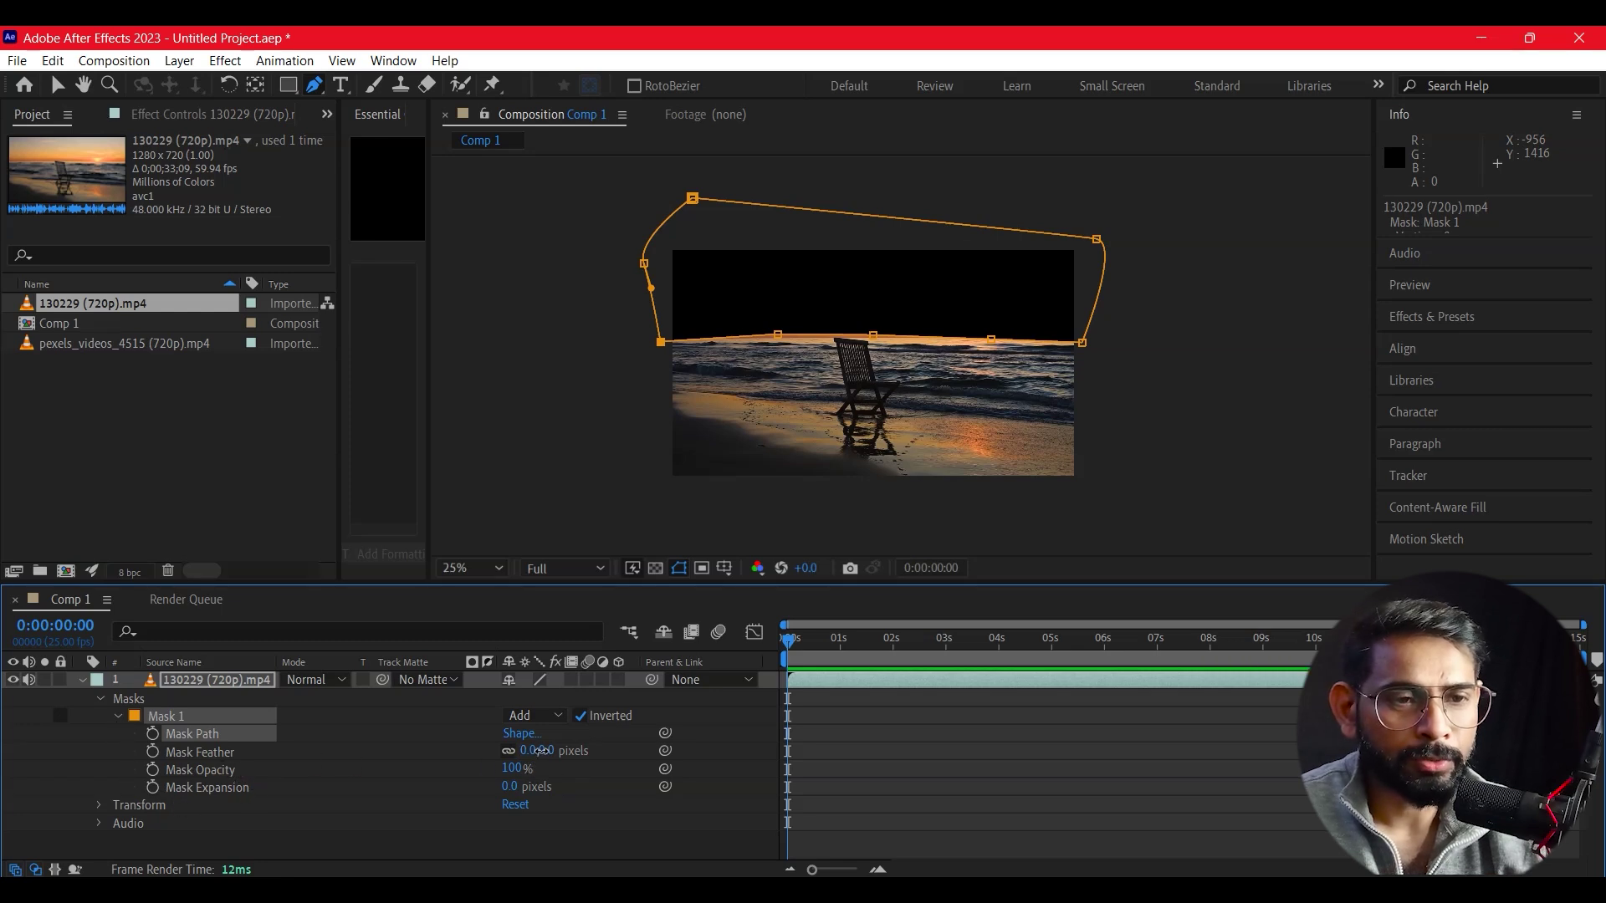
{"action": "left_click_drag", "start_coordinate": [541, 751], "coordinate": [557, 754]}
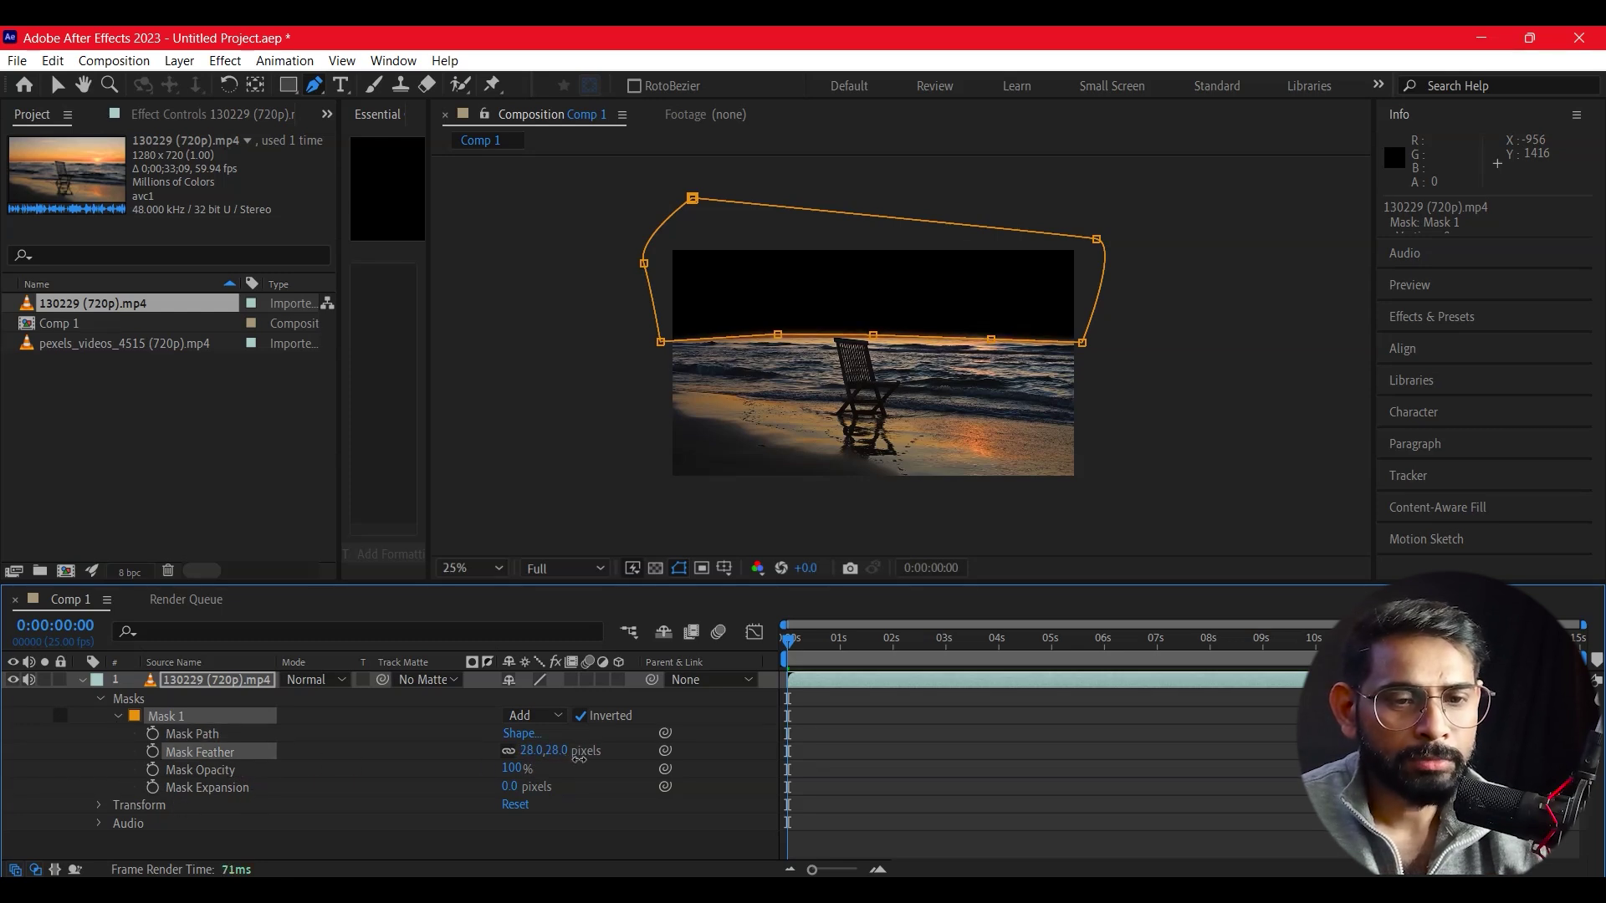
{"action": "left_click", "coordinate": [550, 750]}
{"action": "type", "text": "10"}
{"action": "key", "text": "Return"}
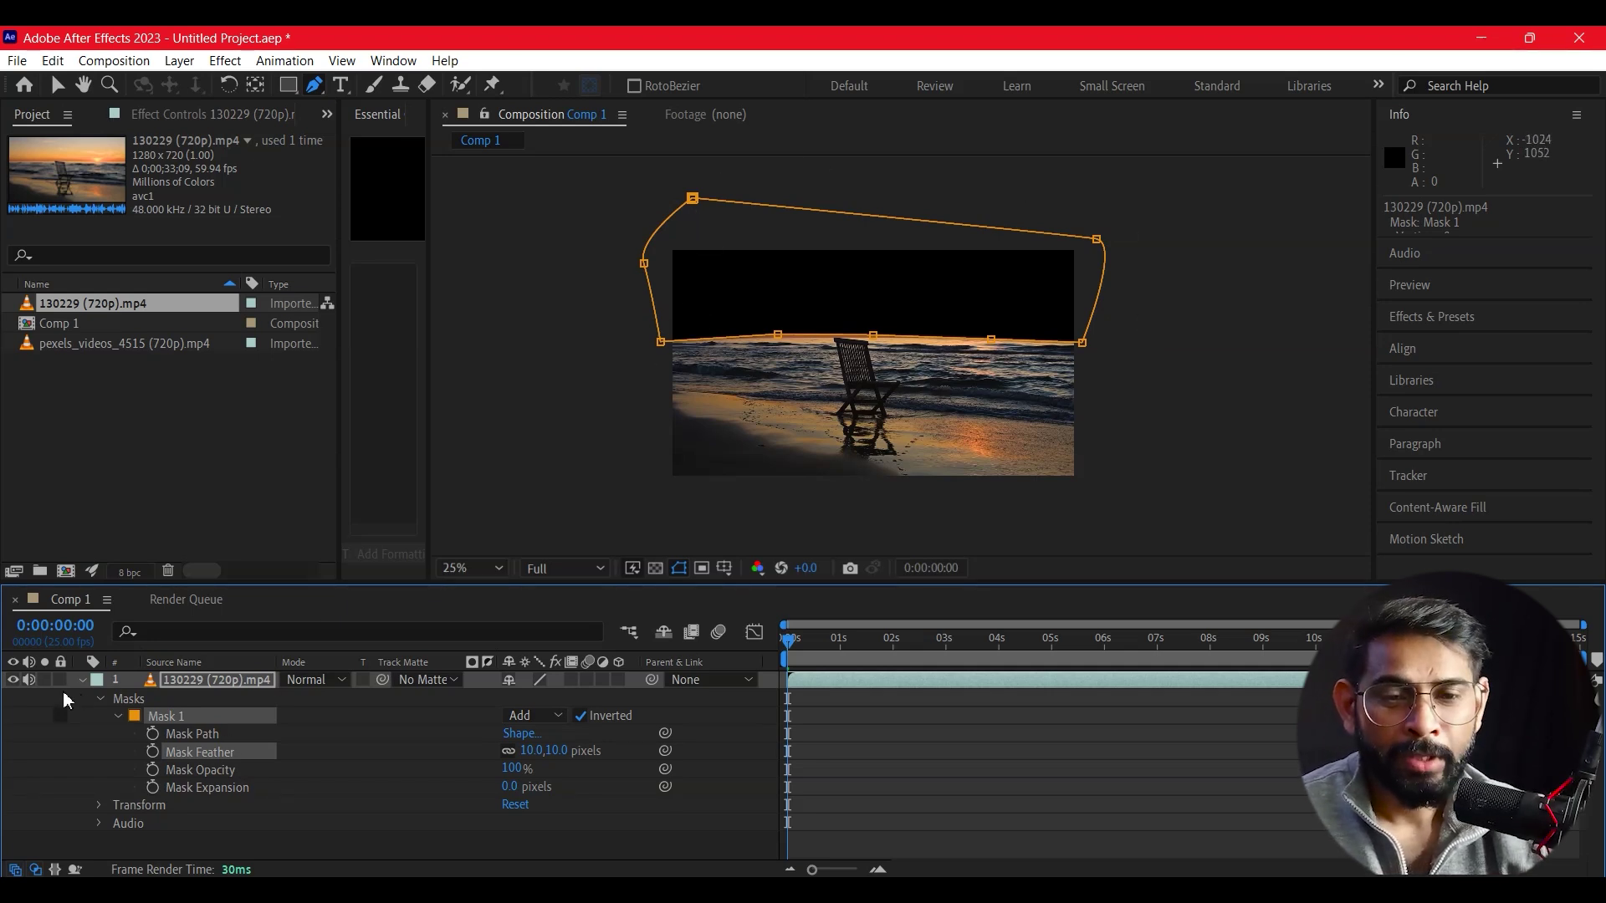
{"action": "left_click", "coordinate": [82, 681]}
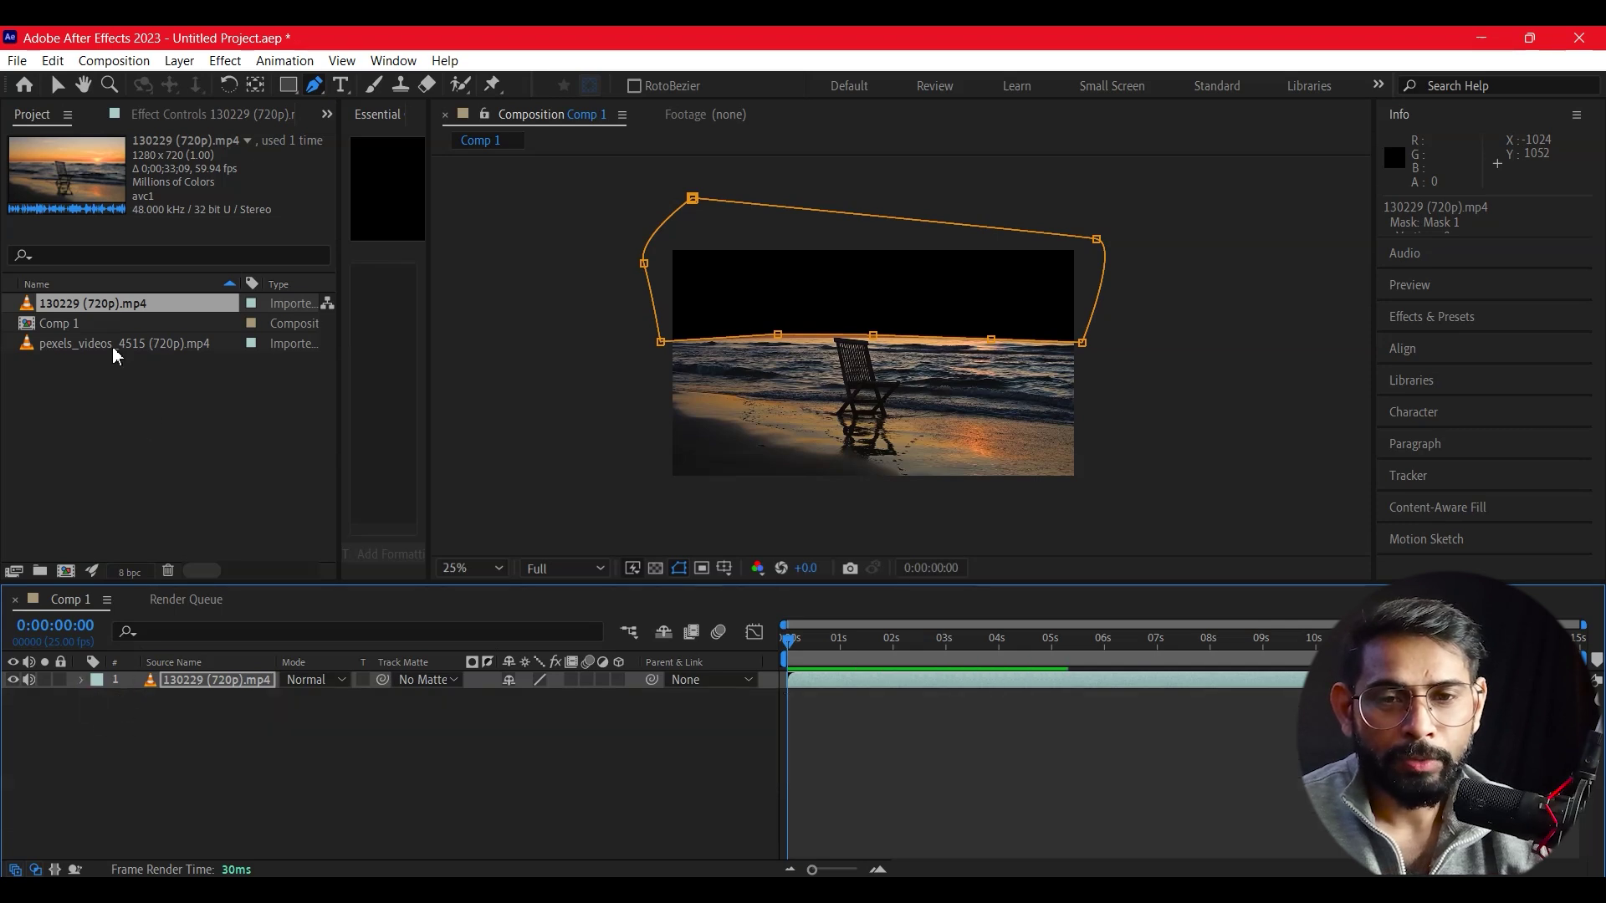
- Place pexels_videos_4515 beneath the sunset clip, then enlarge and raise it to fill the frame
{"action": "left_click", "coordinate": [77, 343]}
{"action": "left_click_drag", "start_coordinate": [139, 521], "coordinate": [187, 710]}
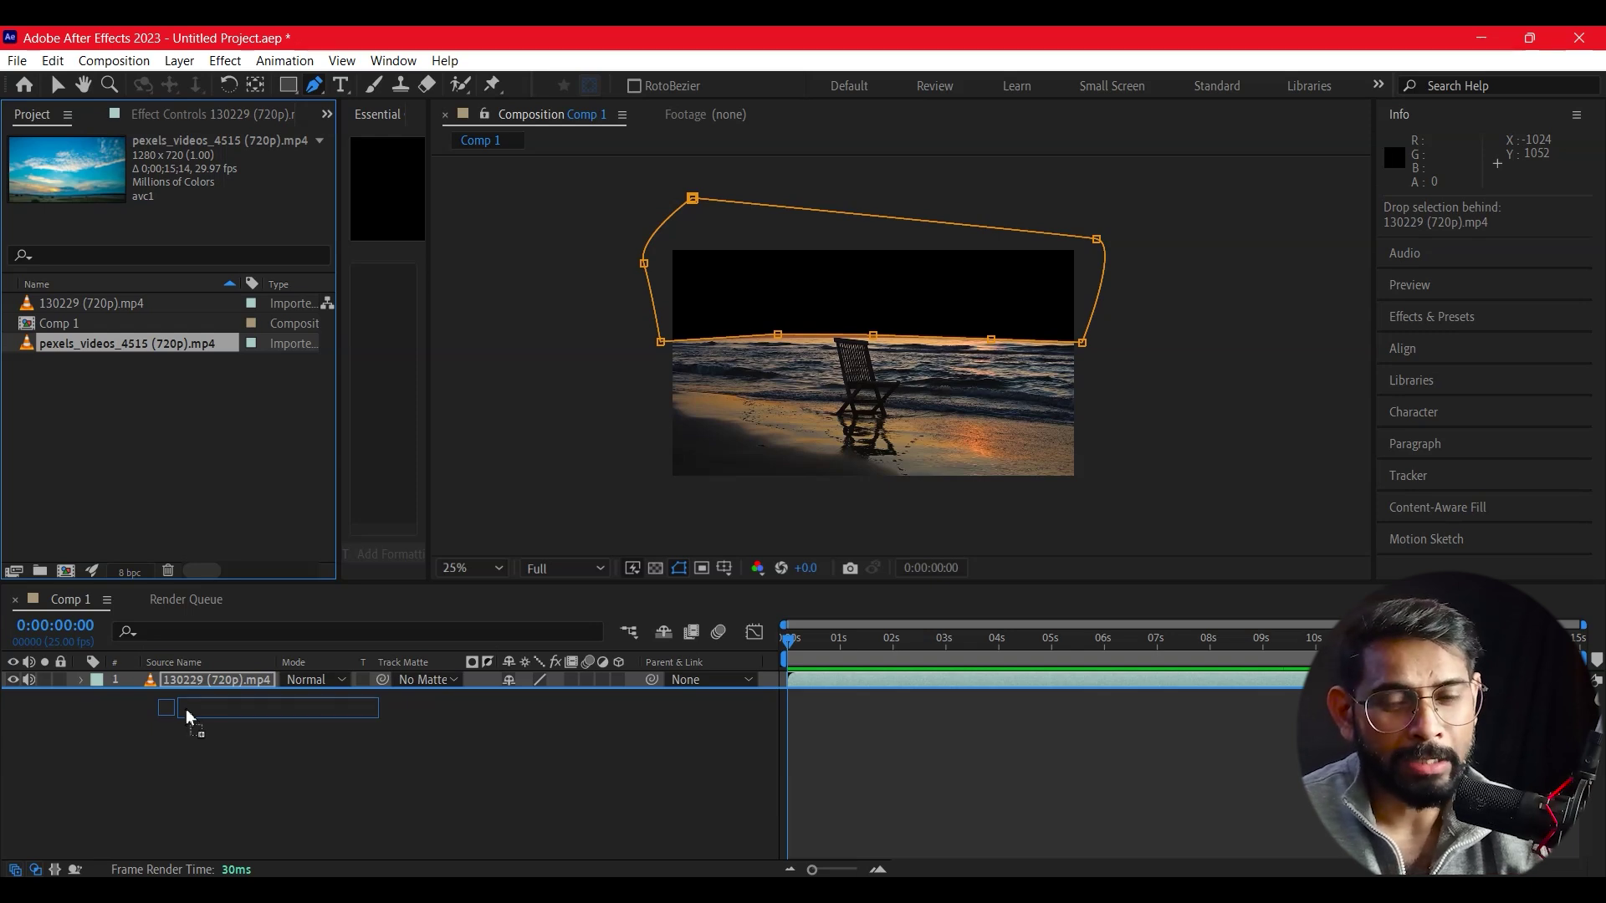
{"action": "left_click_drag", "start_coordinate": [188, 709], "coordinate": [185, 709]}
{"action": "left_click", "coordinate": [58, 85]}
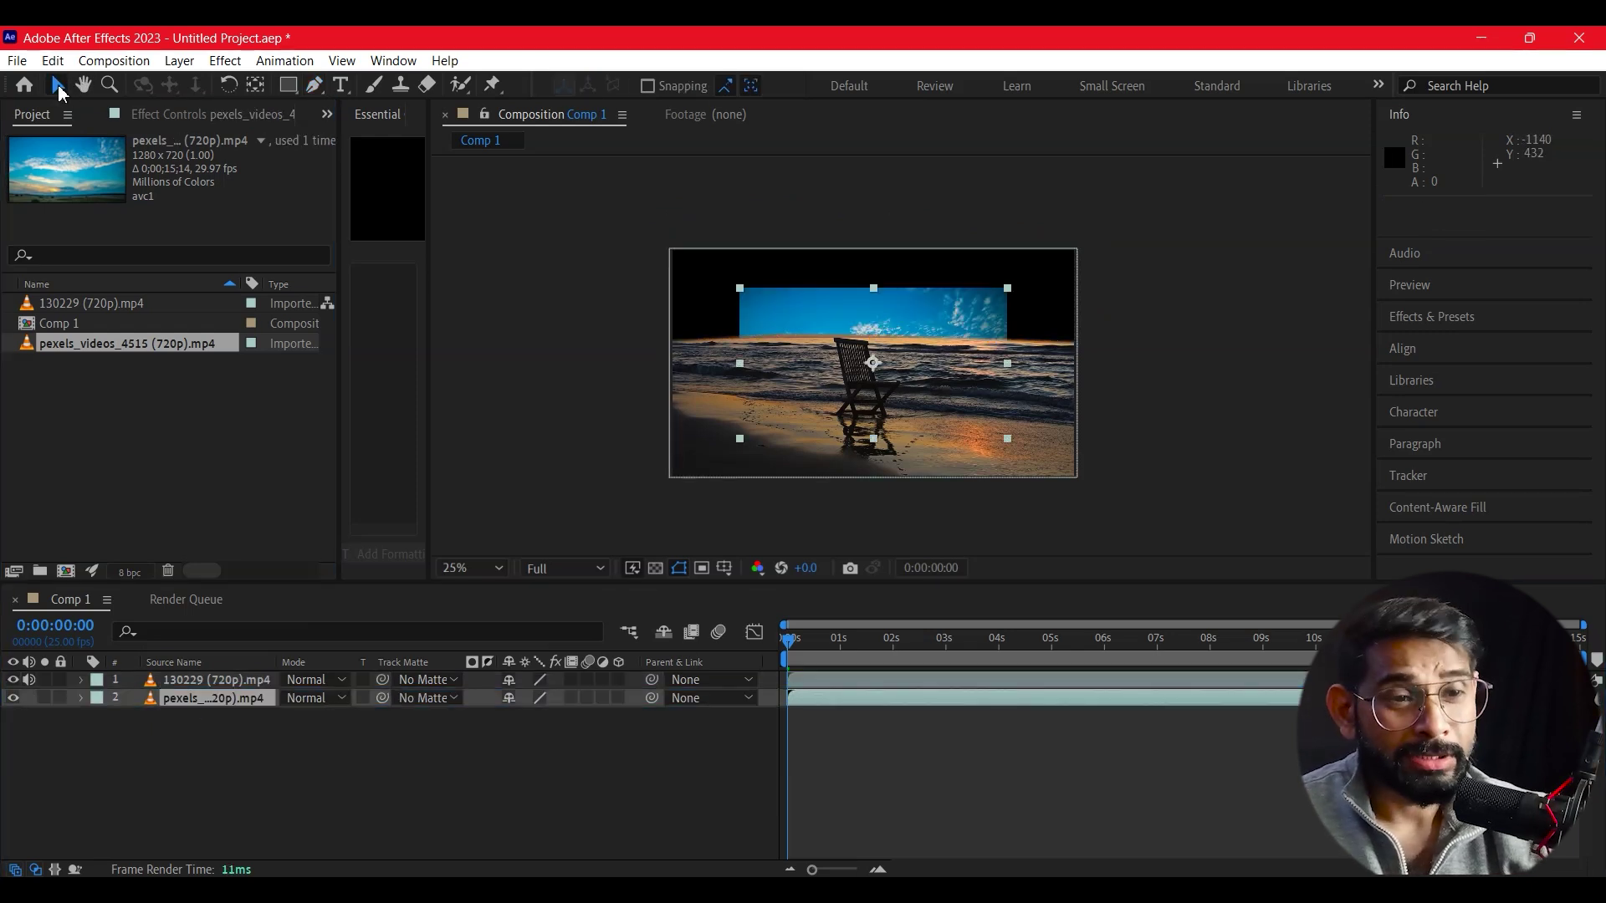
{"action": "left_click_drag", "start_coordinate": [1008, 289], "coordinate": [1113, 220]}
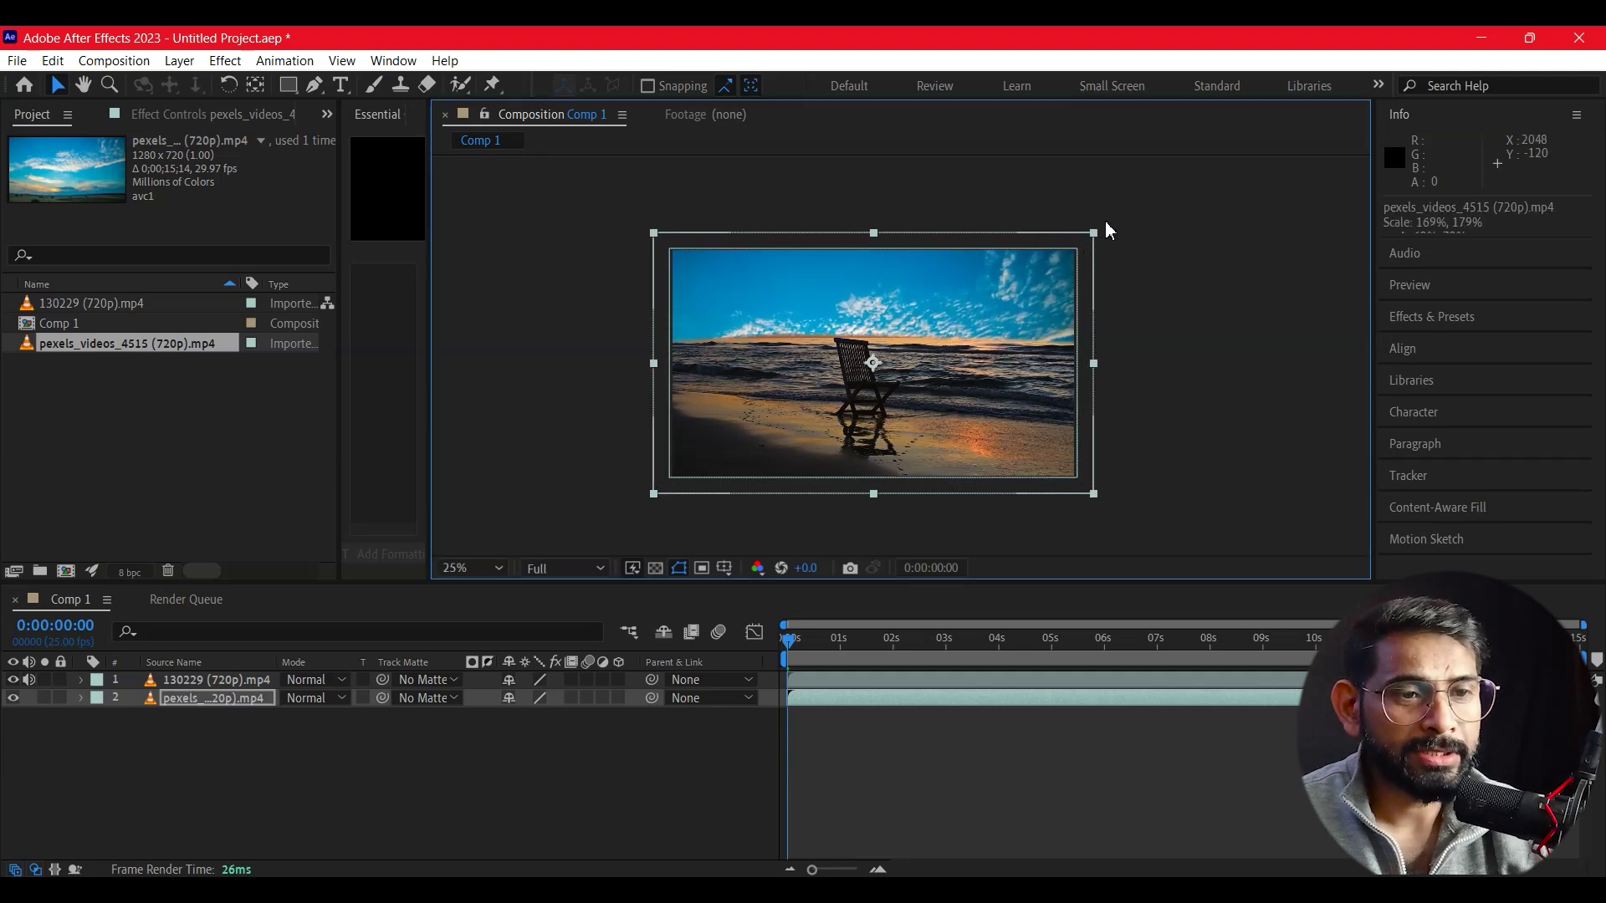
{"action": "mouse_move", "coordinate": [996, 368]}
{"action": "left_mouse_down"}
{"action": "mouse_move", "coordinate": [1008, 292]}
{"action": "mouse_move", "coordinate": [993, 312]}
{"action": "left_mouse_up"}
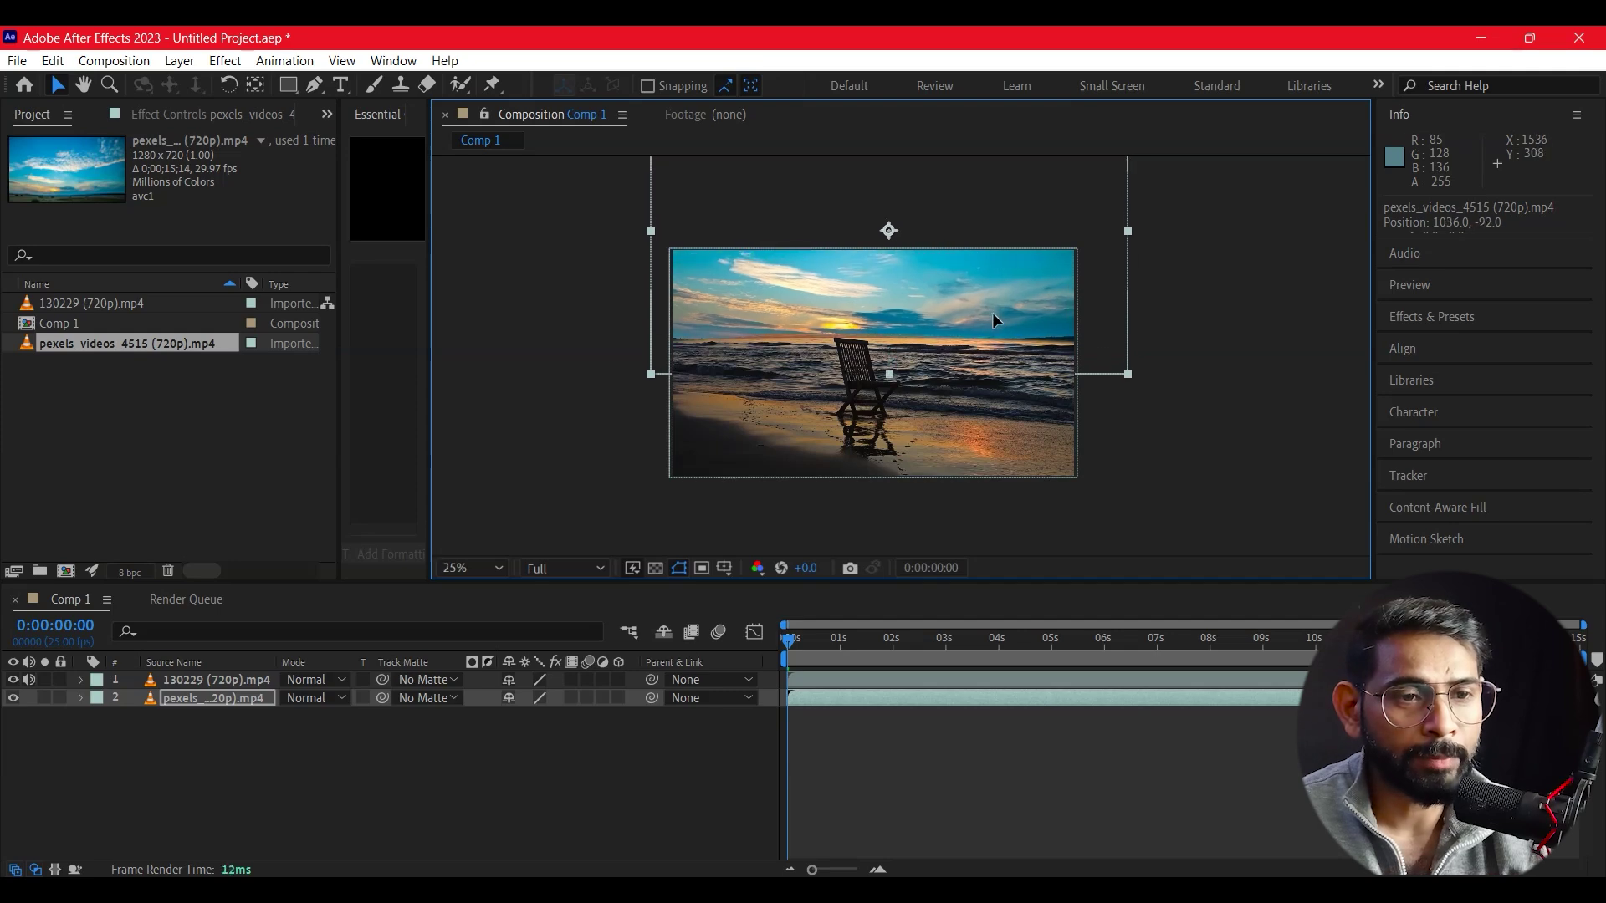
{"action": "left_click", "coordinate": [1281, 381]}
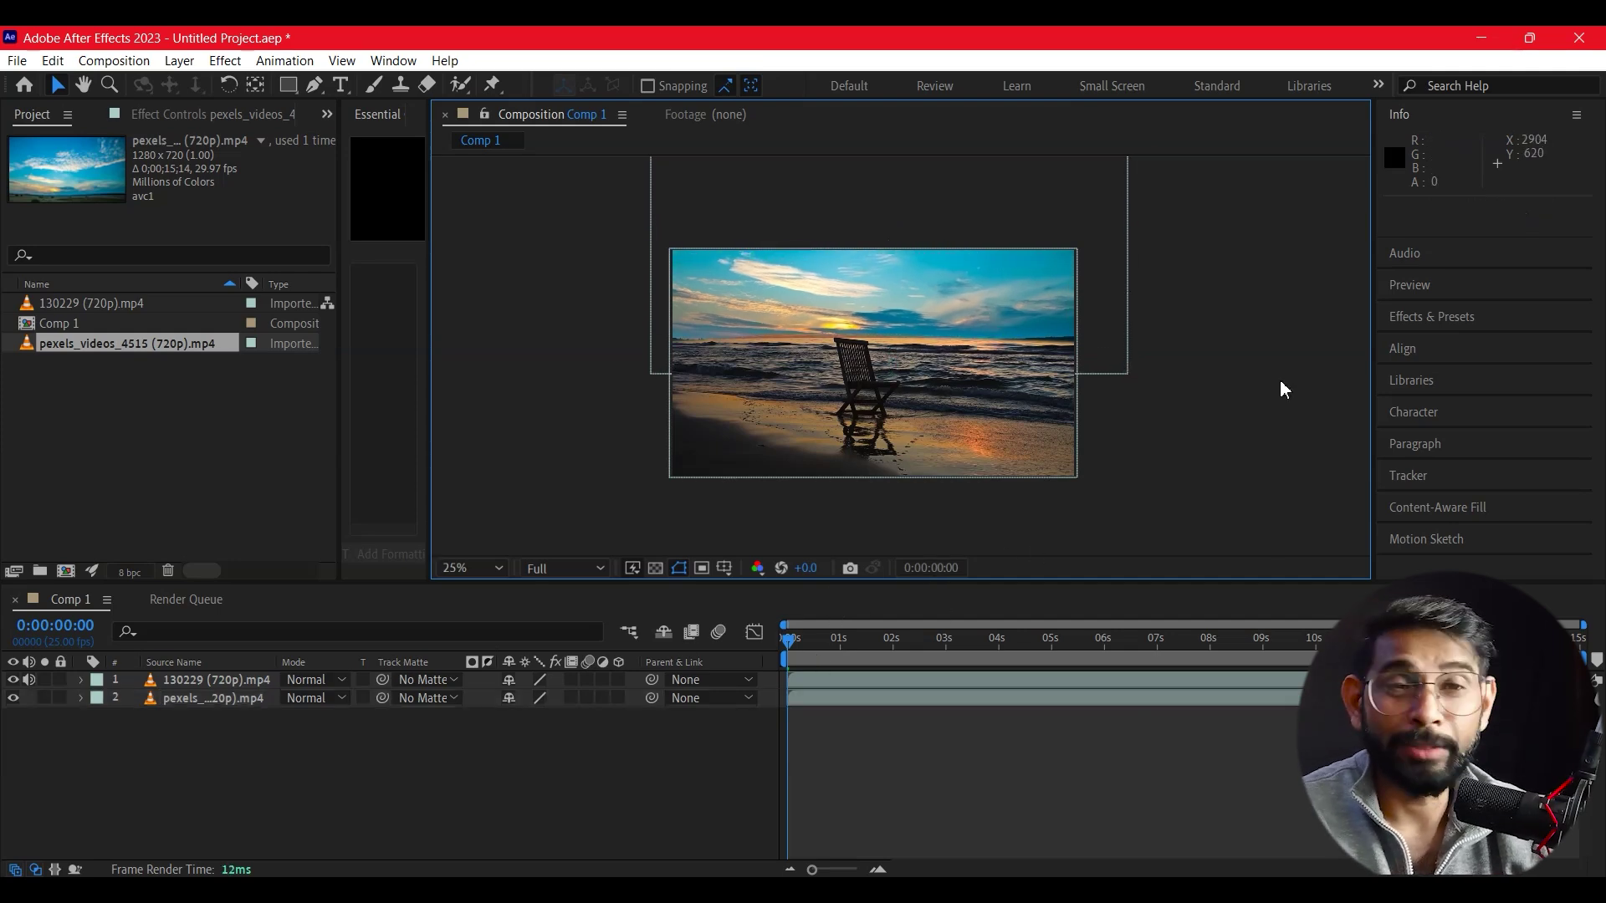
{"action": "key", "text": "space"}
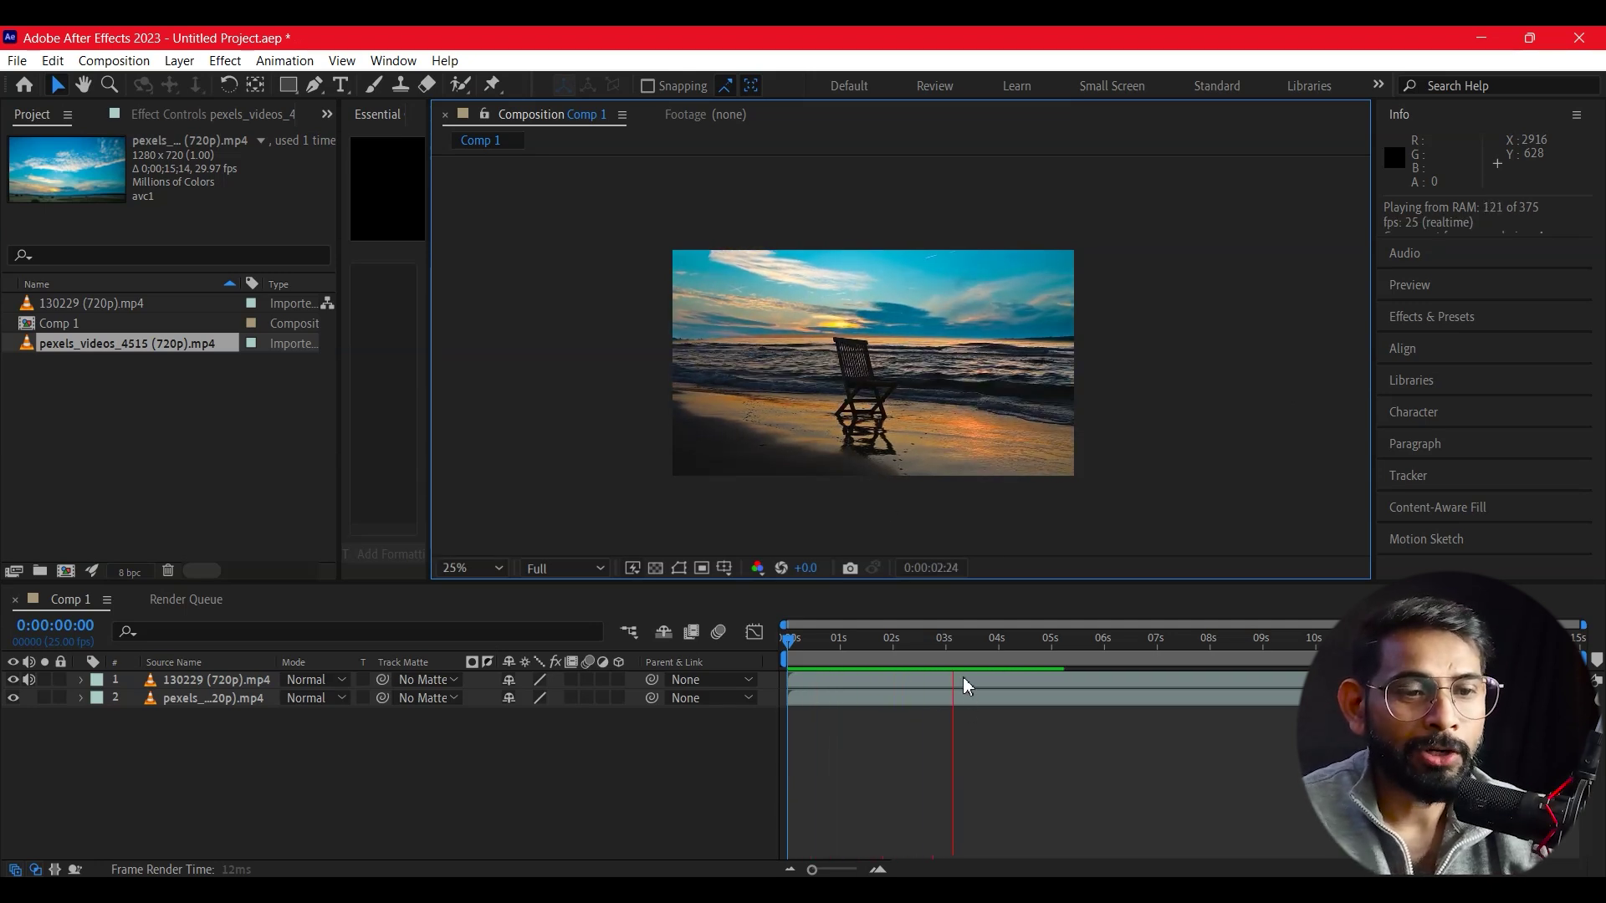
{"action": "left_click_drag", "start_coordinate": [955, 641], "coordinate": [815, 645]}
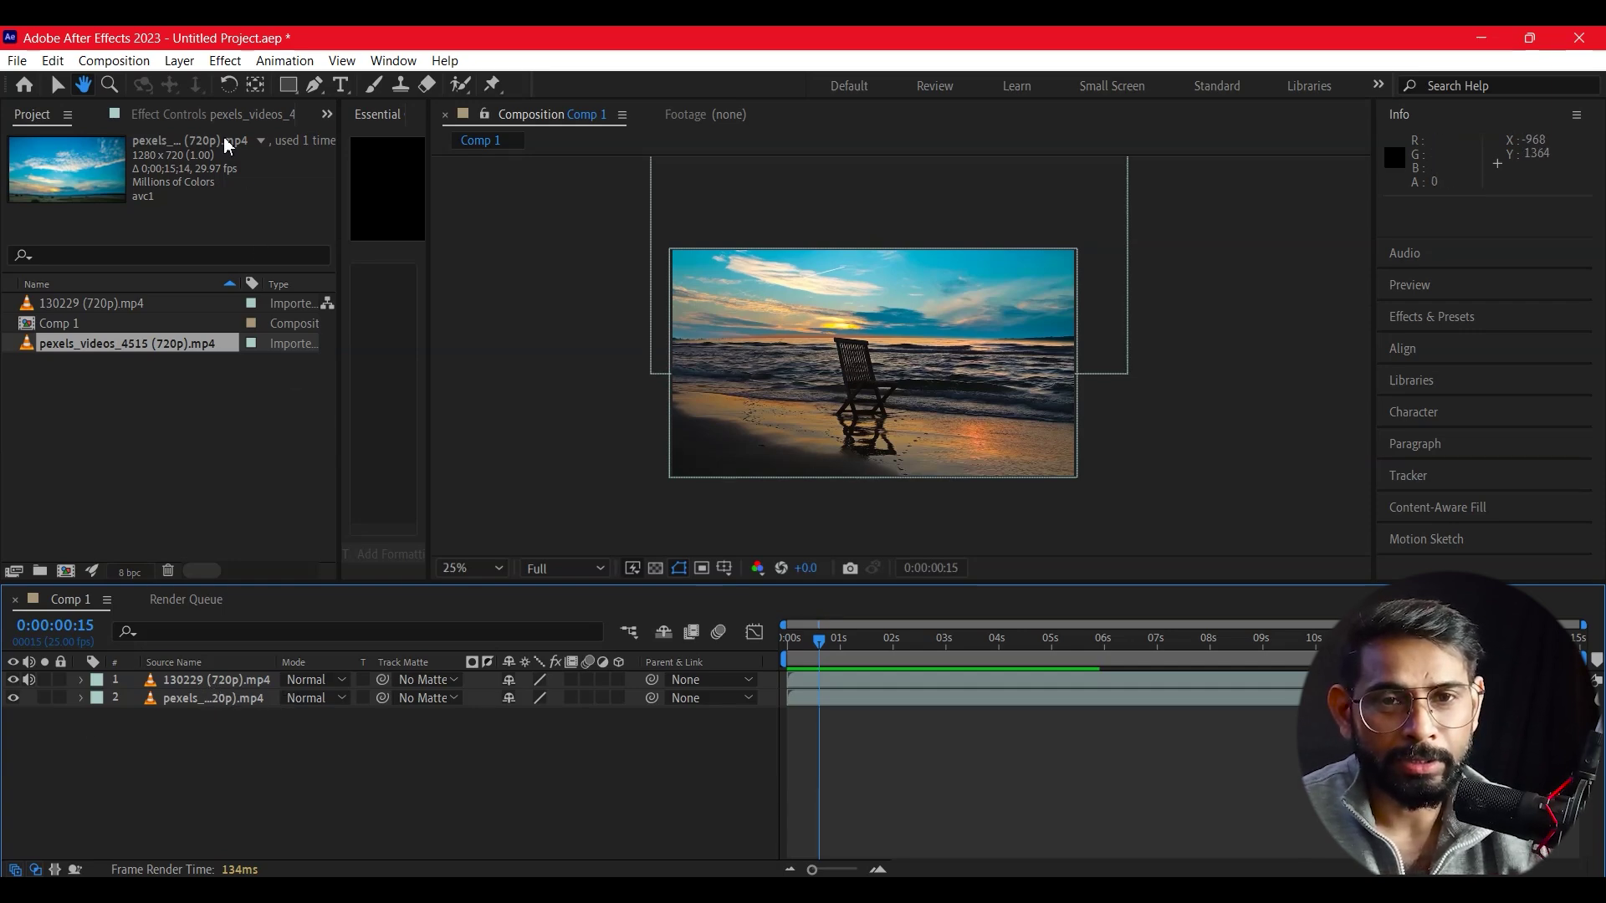
- Unlink Scale and stretch the sky clip to 178.1 × 118.9%
{"action": "left_click", "coordinate": [58, 85]}
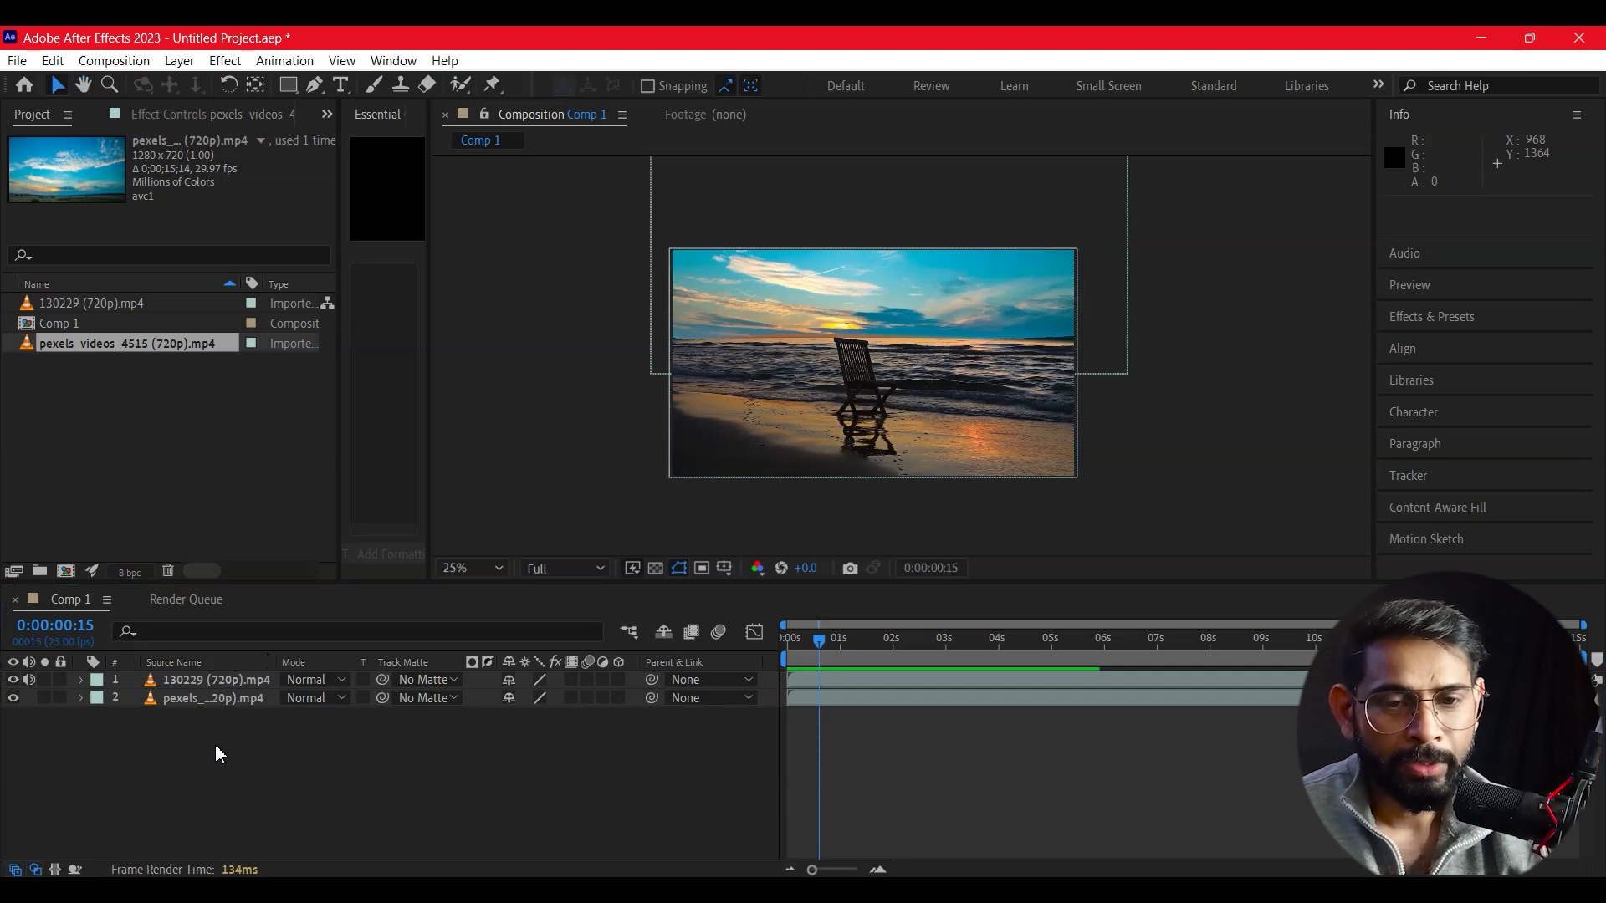
{"action": "left_click", "coordinate": [210, 700]}
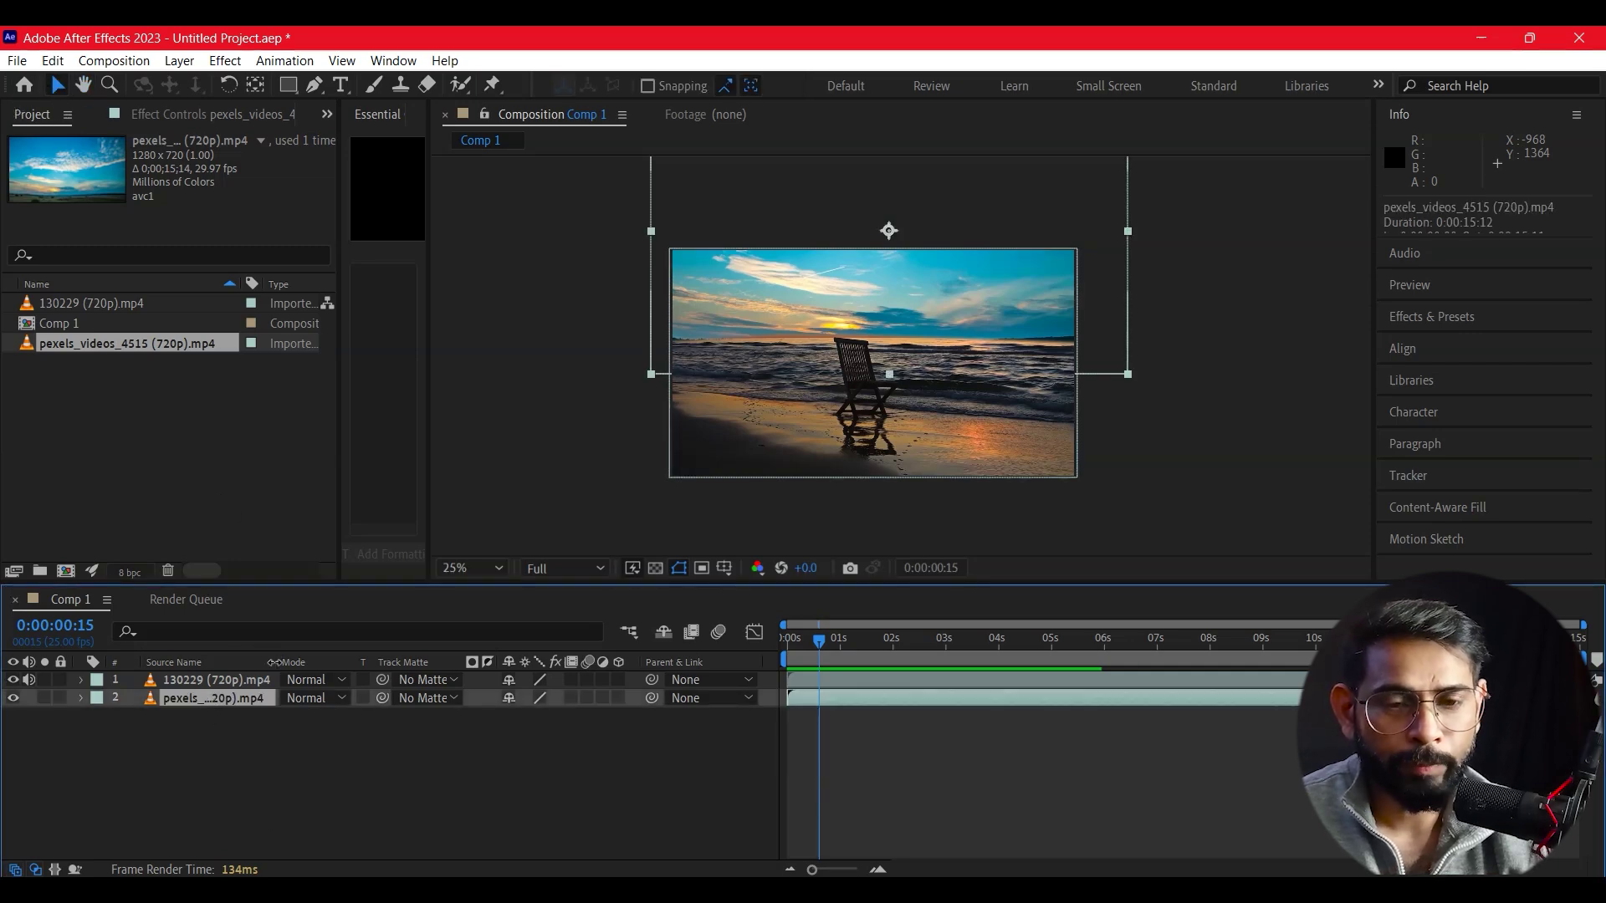
{"action": "left_click", "coordinate": [80, 699]}
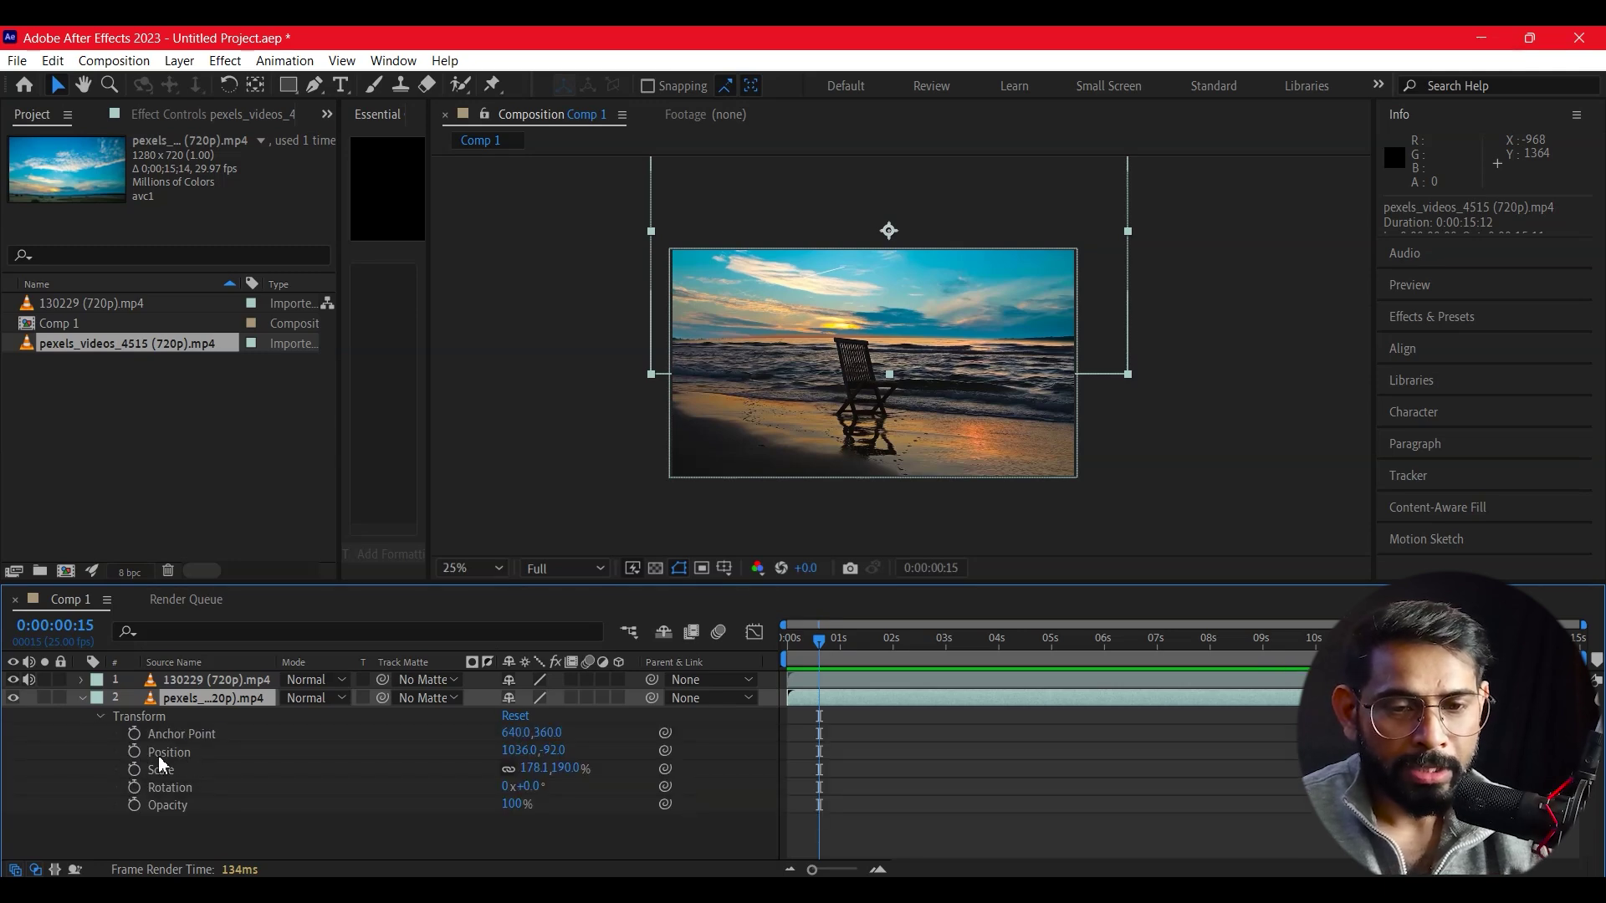
{"action": "left_click", "coordinate": [517, 769]}
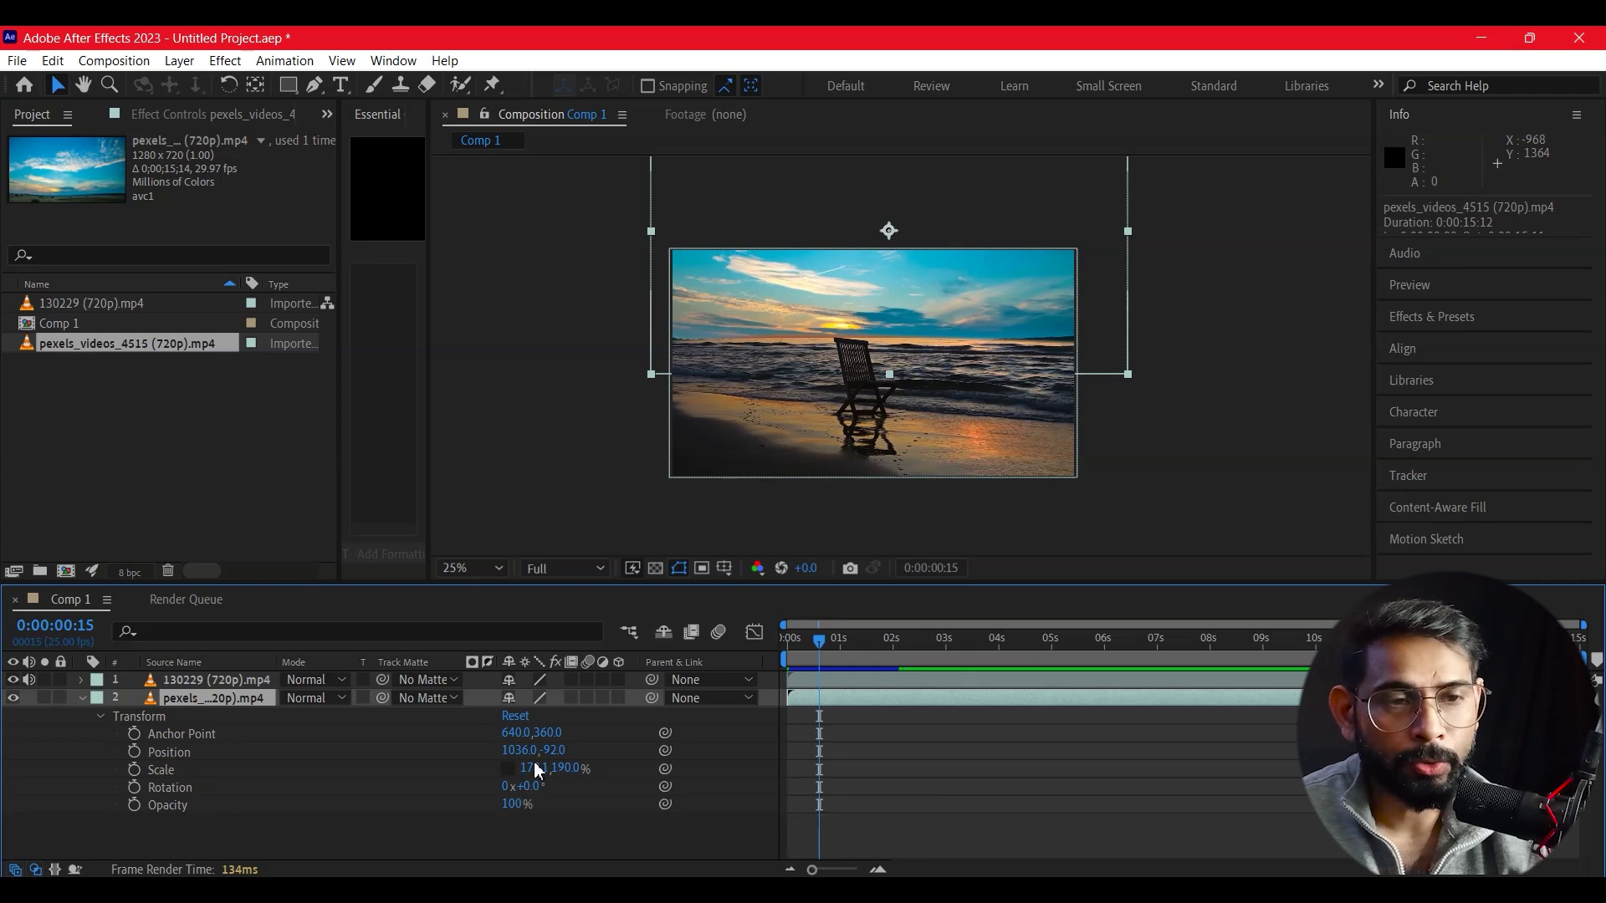
{"action": "scroll", "coordinate": [1037, 331], "scroll_direction": "down", "scroll_amount": 1}
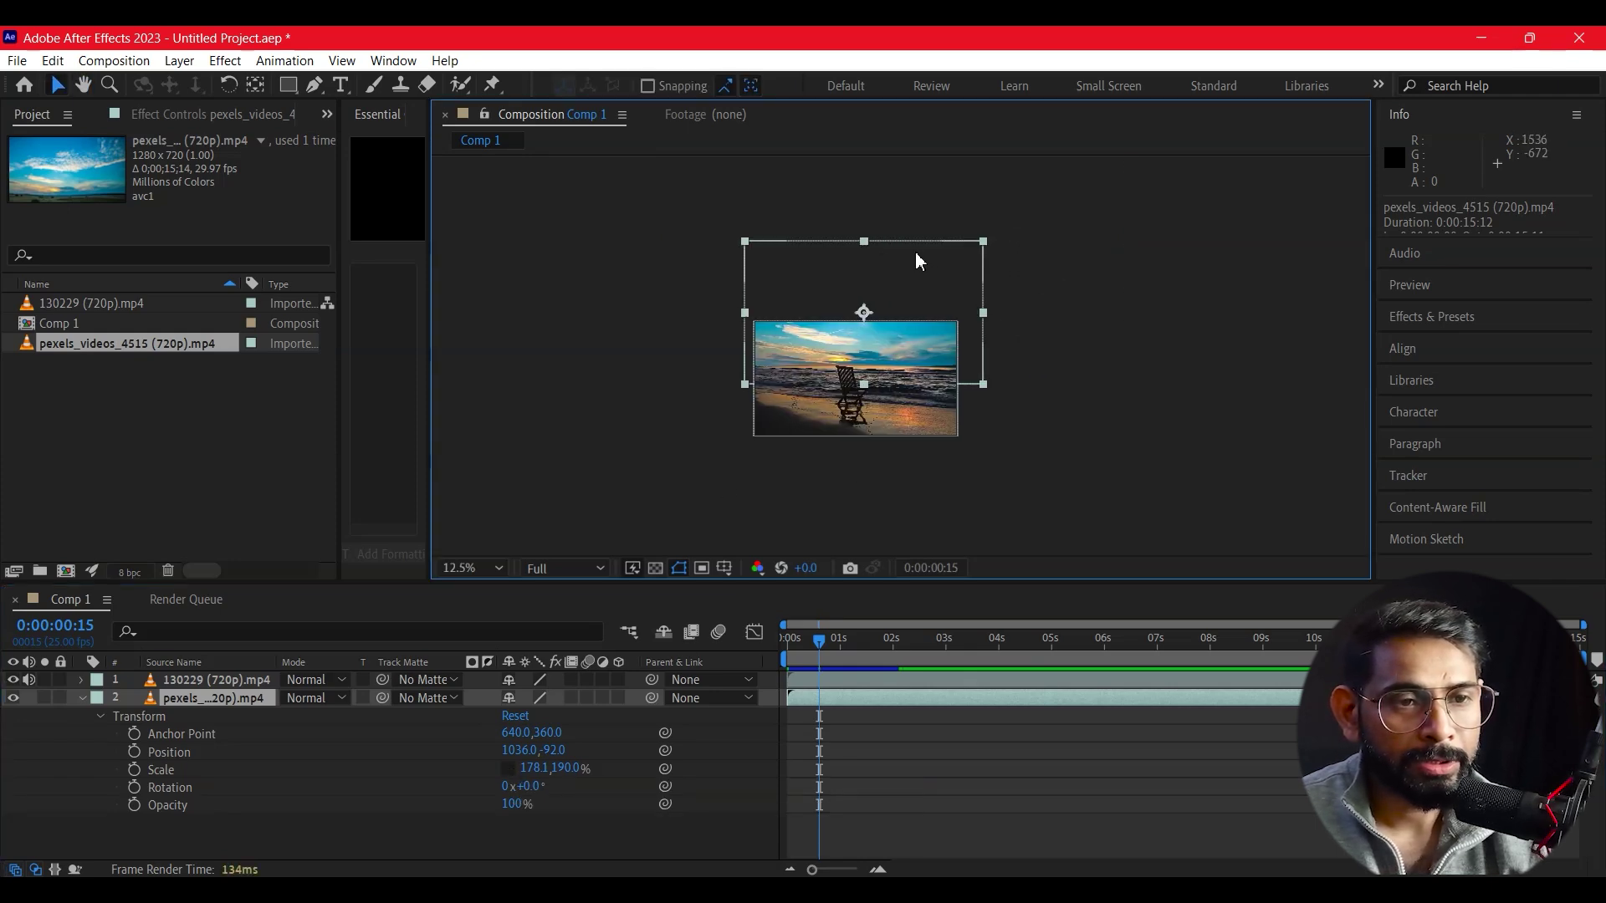
{"action": "left_click_drag", "start_coordinate": [864, 242], "coordinate": [877, 370]}
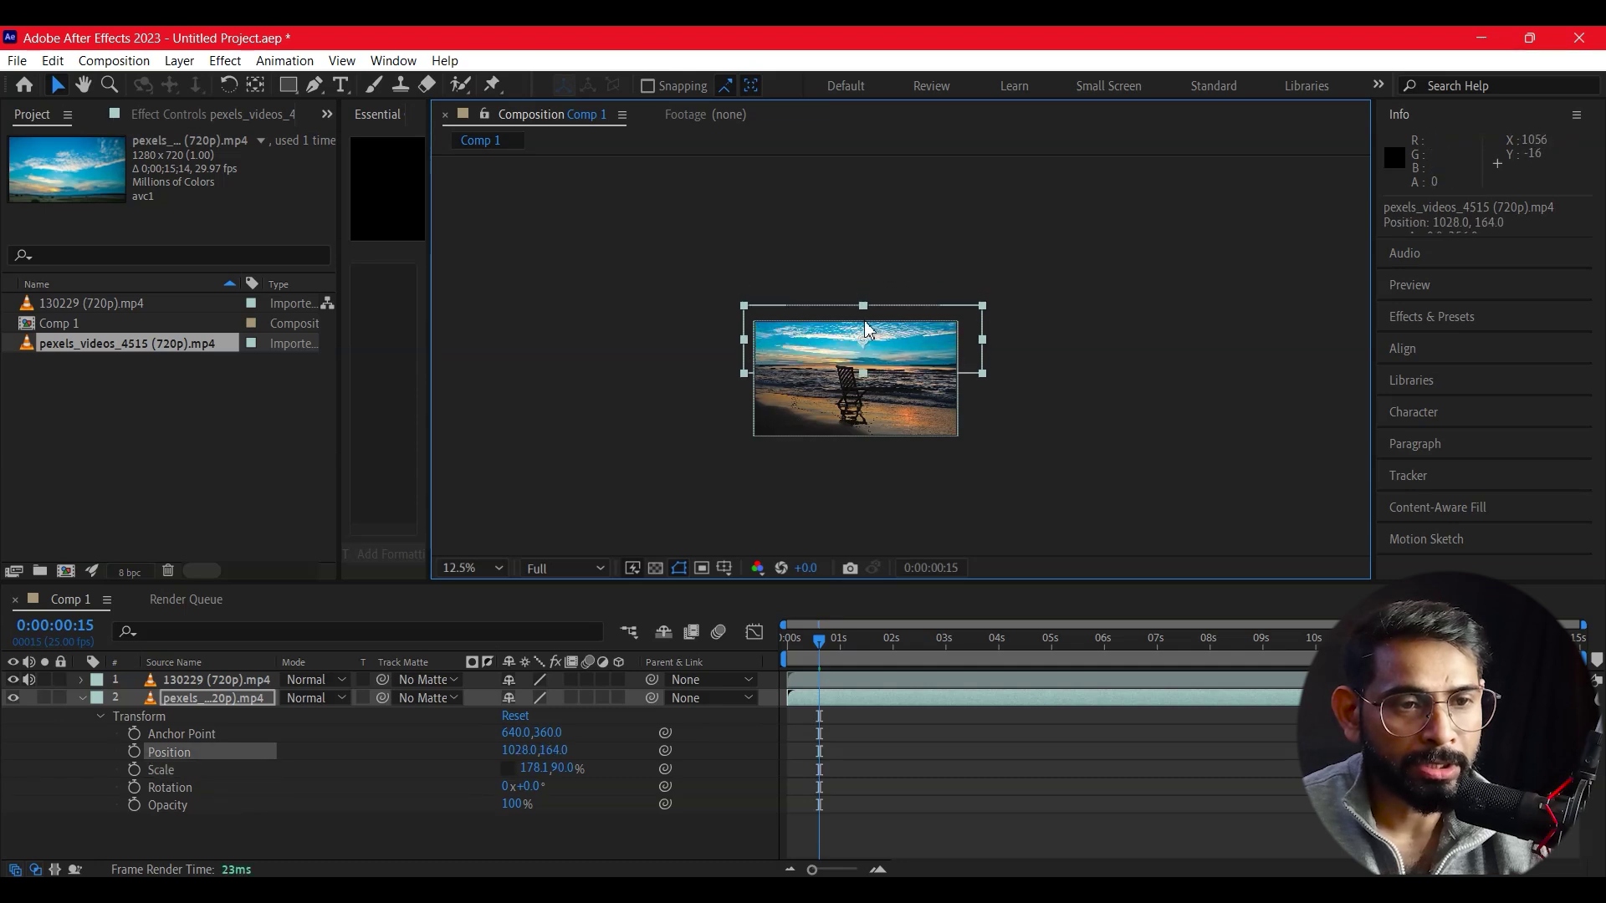
{"action": "left_click_drag", "start_coordinate": [863, 304], "coordinate": [861, 293]}
{"action": "left_click", "coordinate": [1121, 336]}
- Reframe the view and preview the composition from the start
{"action": "scroll", "coordinate": [987, 416], "scroll_direction": "up", "scroll_amount": 4}
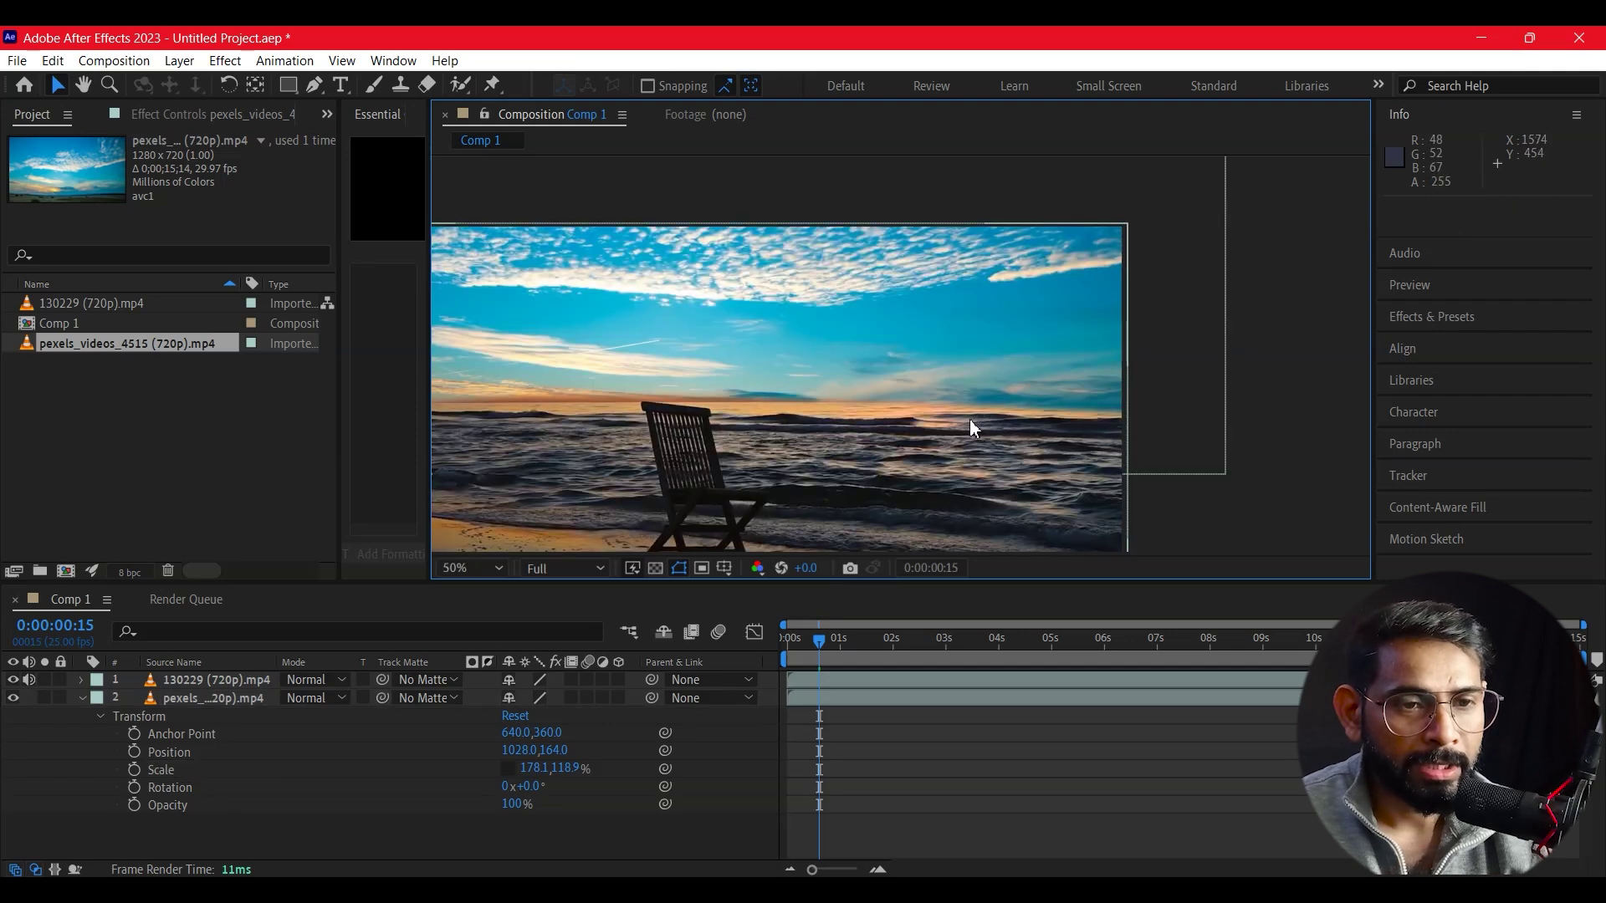
{"action": "left_click_drag", "start_coordinate": [864, 423], "coordinate": [941, 410]}
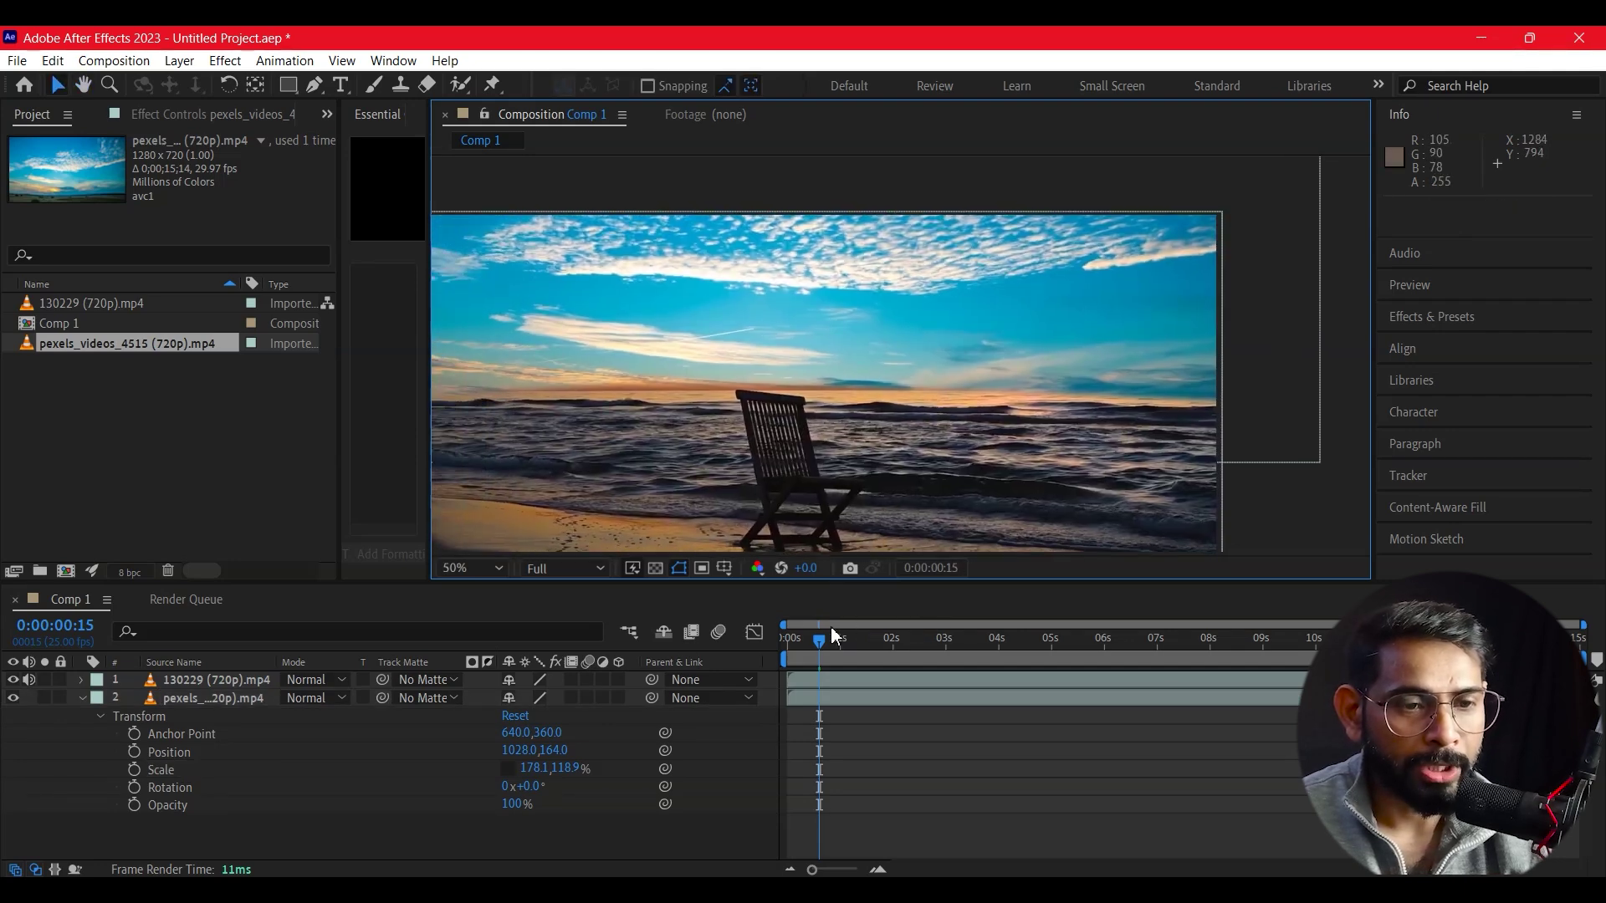
{"action": "left_click_drag", "start_coordinate": [832, 636], "coordinate": [628, 630]}
{"action": "key", "text": "space"}
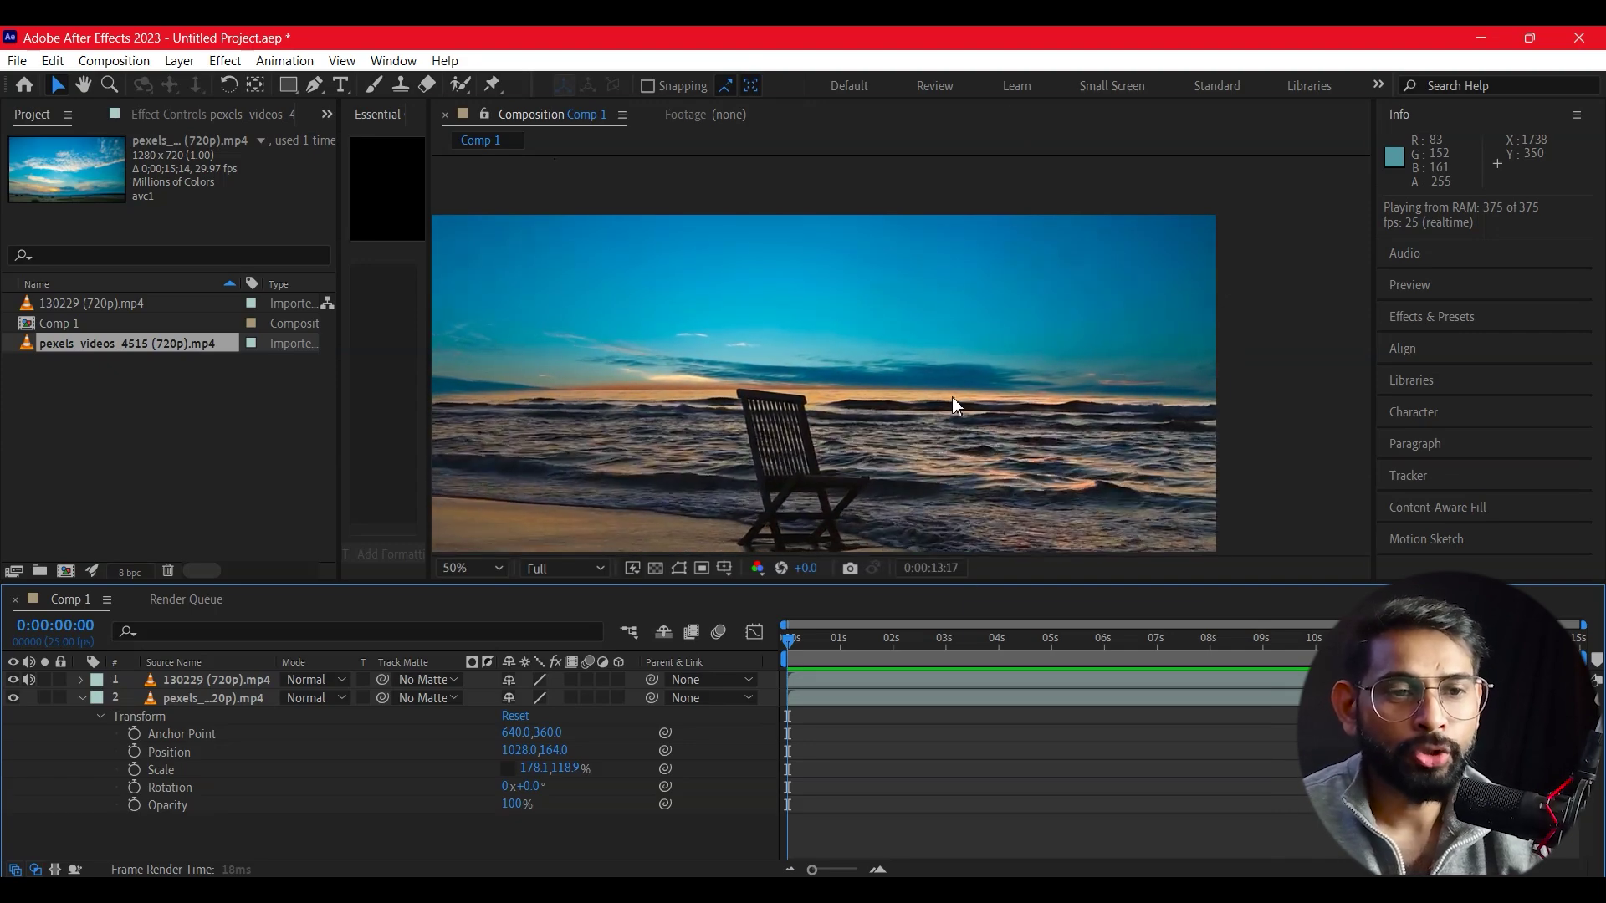
{"action": "left_click_drag", "start_coordinate": [958, 405], "coordinate": [961, 365]}
{"action": "key", "text": "space"}
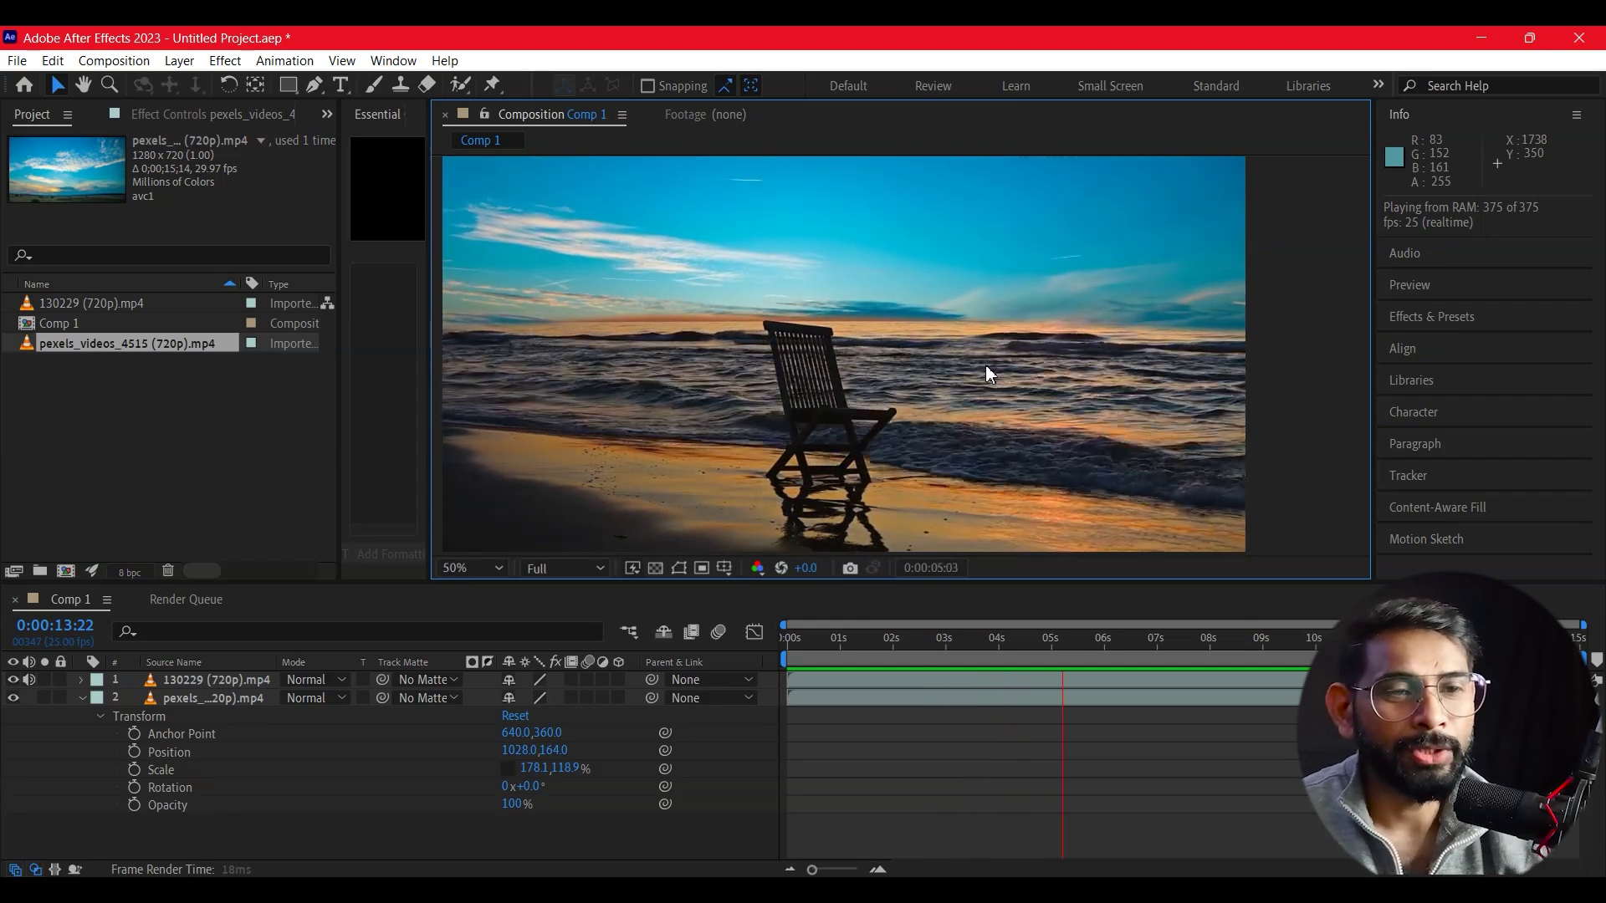
{"action": "scroll", "coordinate": [984, 374], "scroll_direction": "down", "scroll_amount": 1}
{"action": "scroll", "coordinate": [1080, 414], "scroll_direction": "up", "scroll_amount": 1}
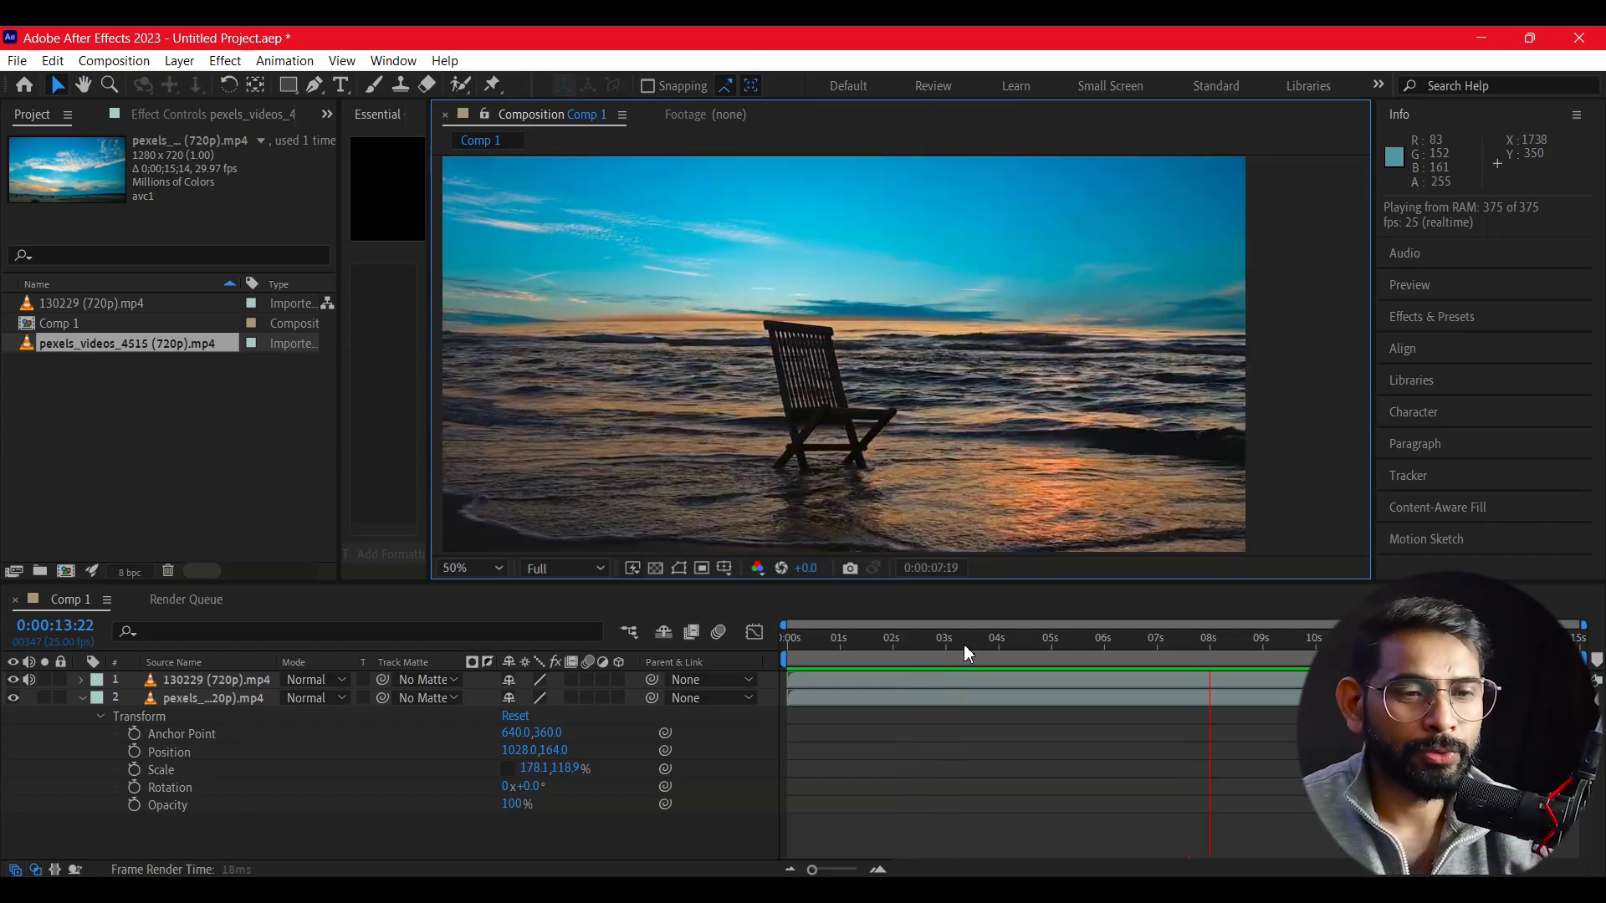
{"action": "mouse_move", "coordinate": [882, 642]}
{"action": "left_mouse_down"}
{"action": "mouse_move", "coordinate": [936, 642]}
{"action": "mouse_move", "coordinate": [900, 703]}
{"action": "mouse_move", "coordinate": [850, 691]}
{"action": "left_mouse_up"}
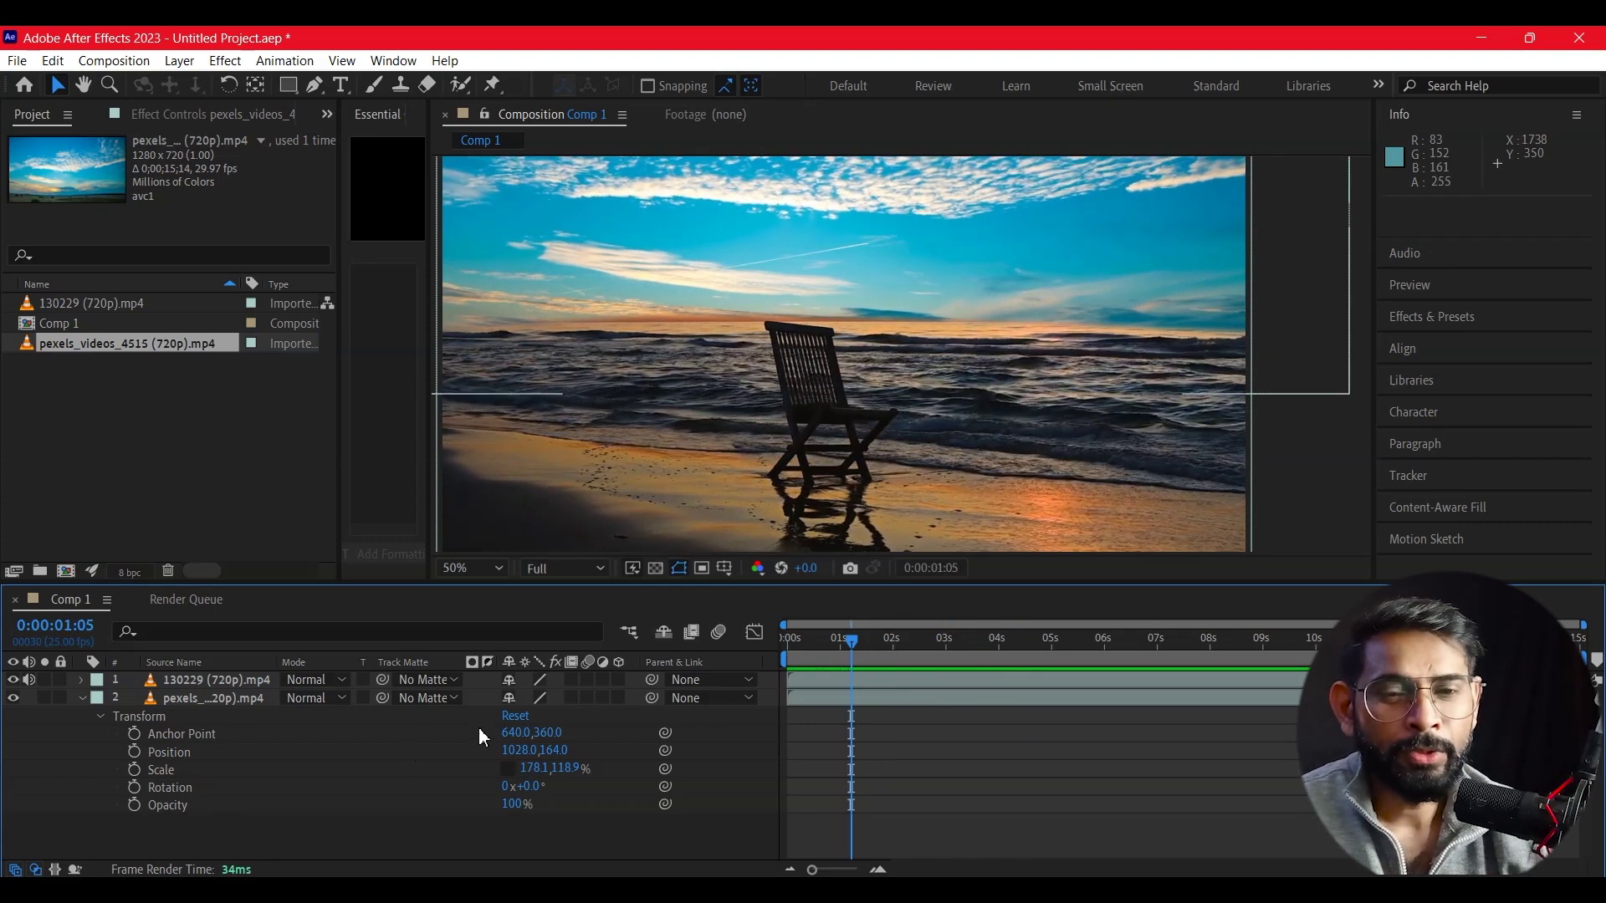
- Delete the beach layer and add 5738753-hd_1920_1080_24fps.mp4 to Comp 1
{"action": "left_click", "coordinate": [82, 699]}
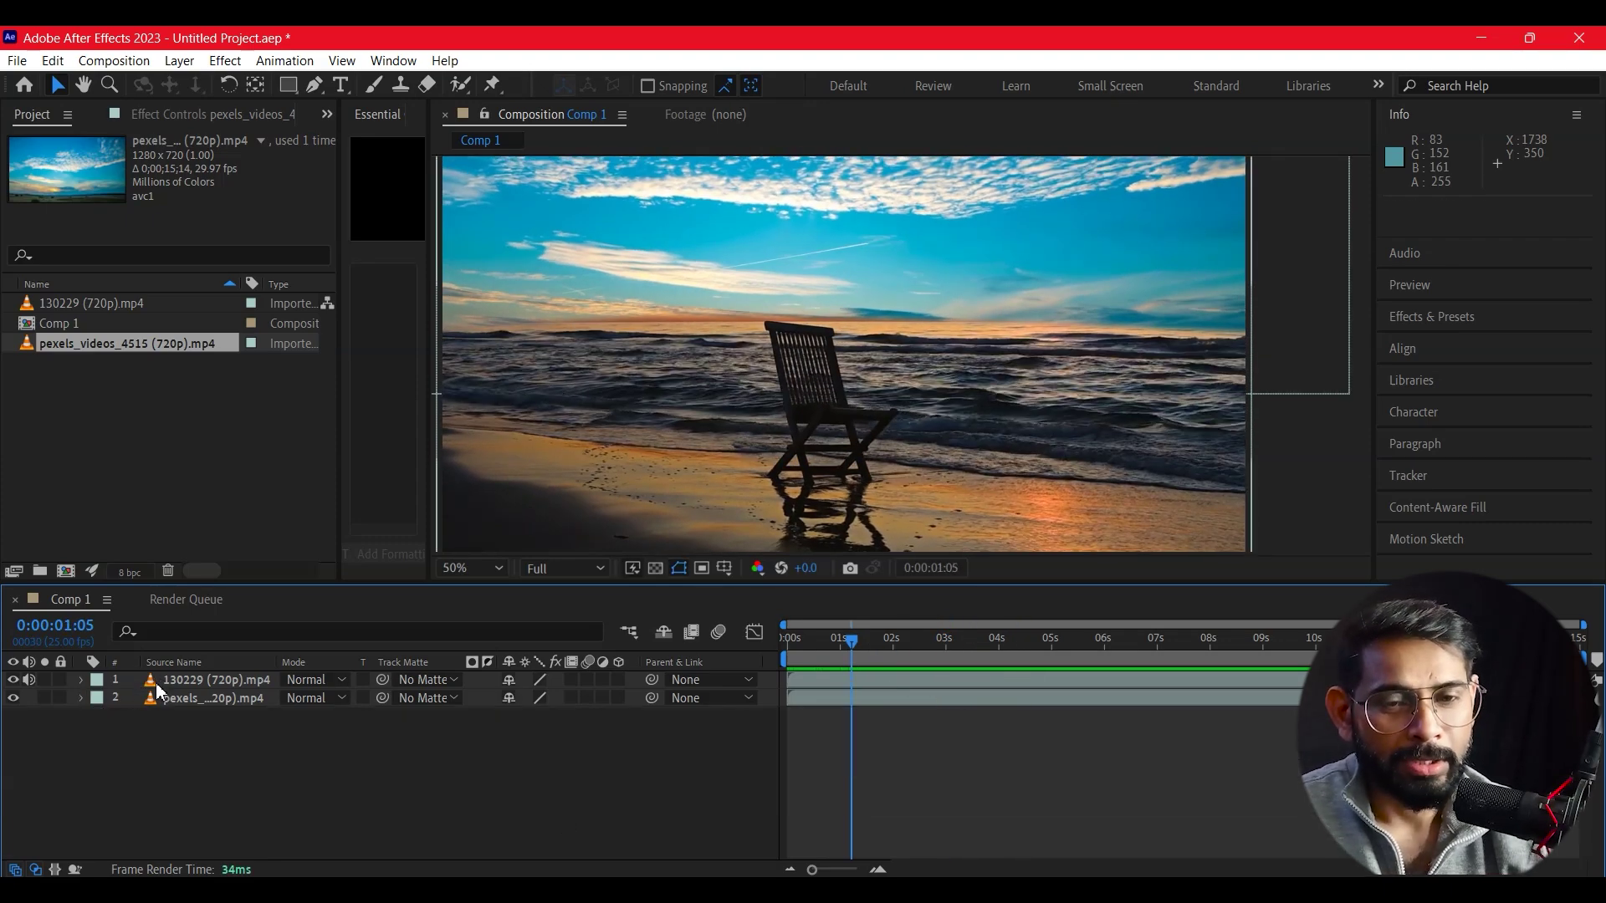
{"action": "left_click", "coordinate": [157, 682]}
{"action": "key", "text": "Delete"}
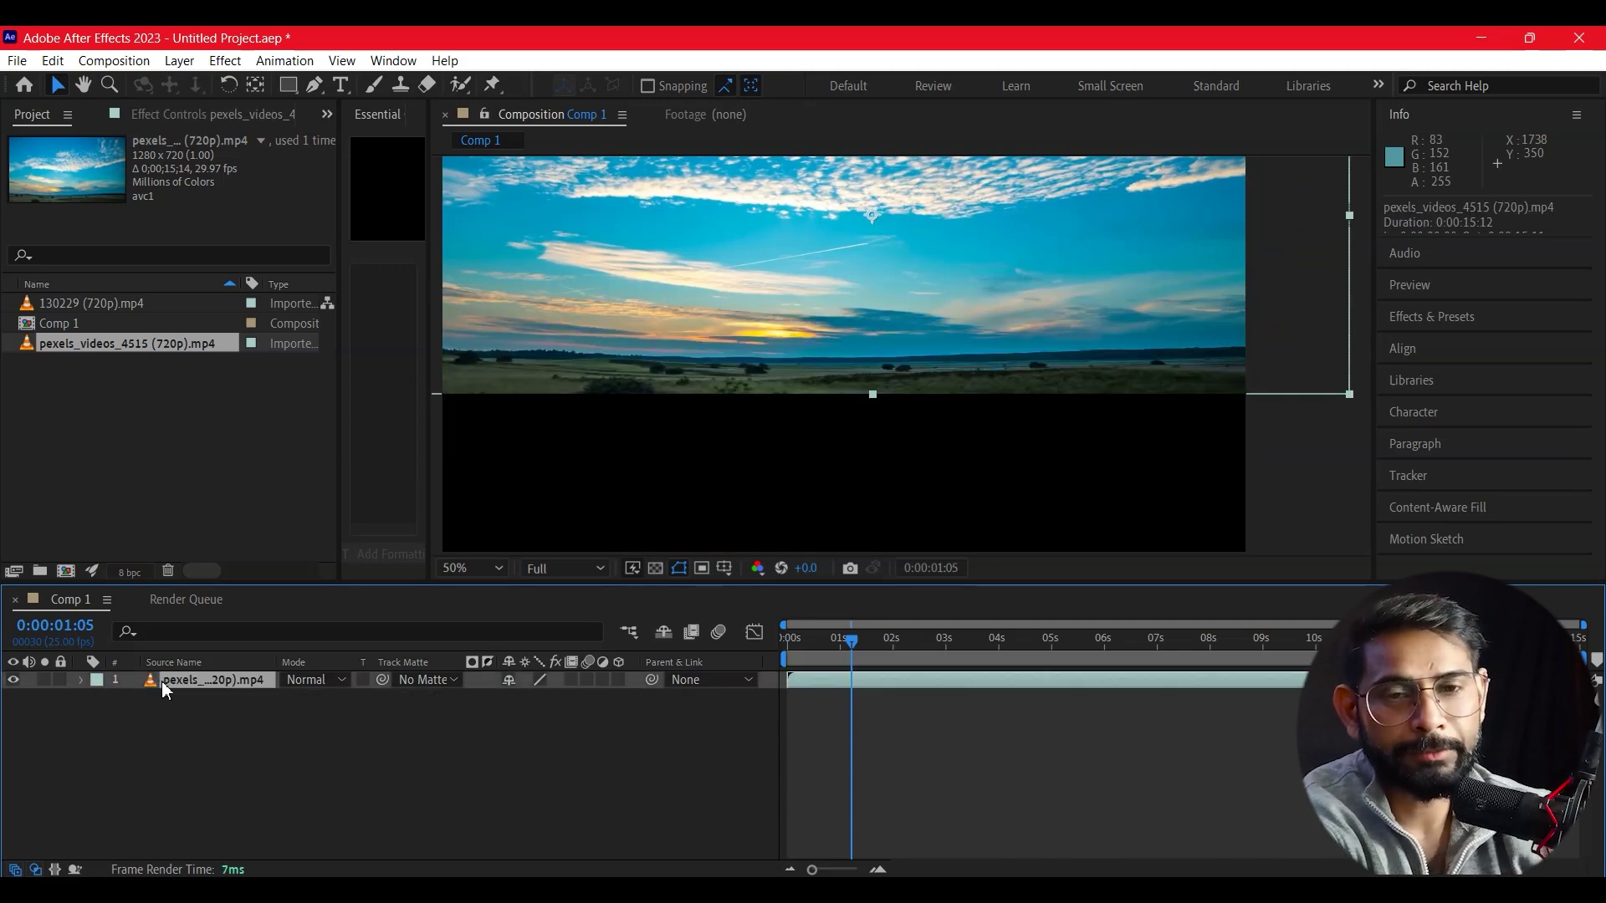
{"action": "left_click_drag", "start_coordinate": [133, 323], "coordinate": [198, 701]}
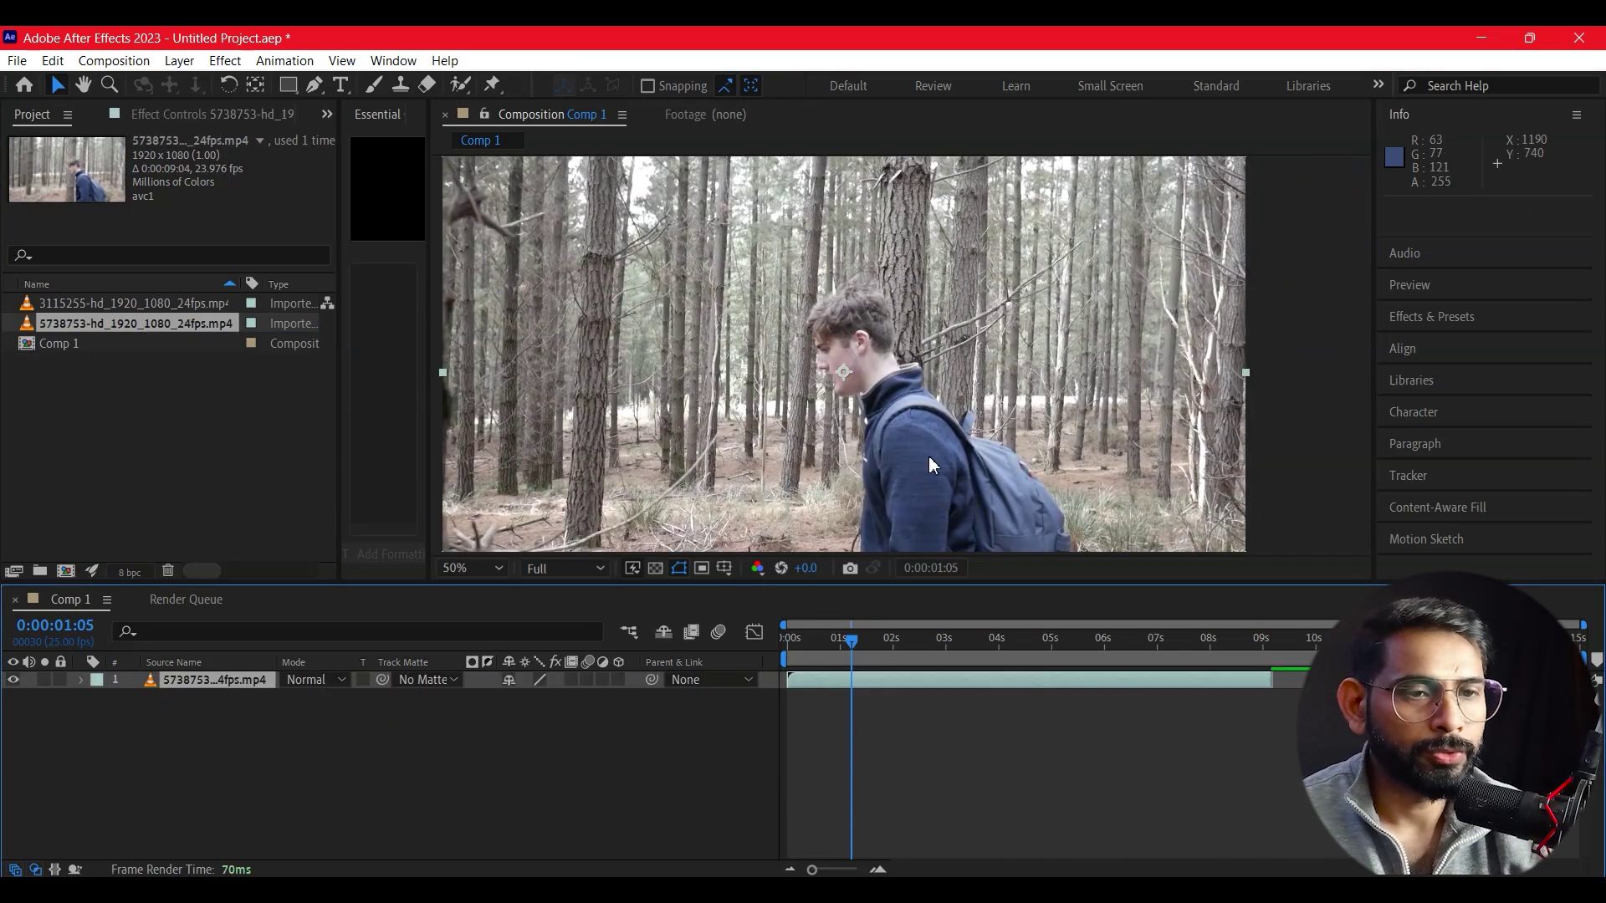
- End the work area at 0:00:09:03 and trim the composition to it
{"action": "mouse_move", "coordinate": [823, 635]}
{"action": "left_mouse_down"}
{"action": "mouse_move", "coordinate": [1262, 687]}
{"action": "mouse_move", "coordinate": [1198, 687]}
{"action": "left_mouse_up"}
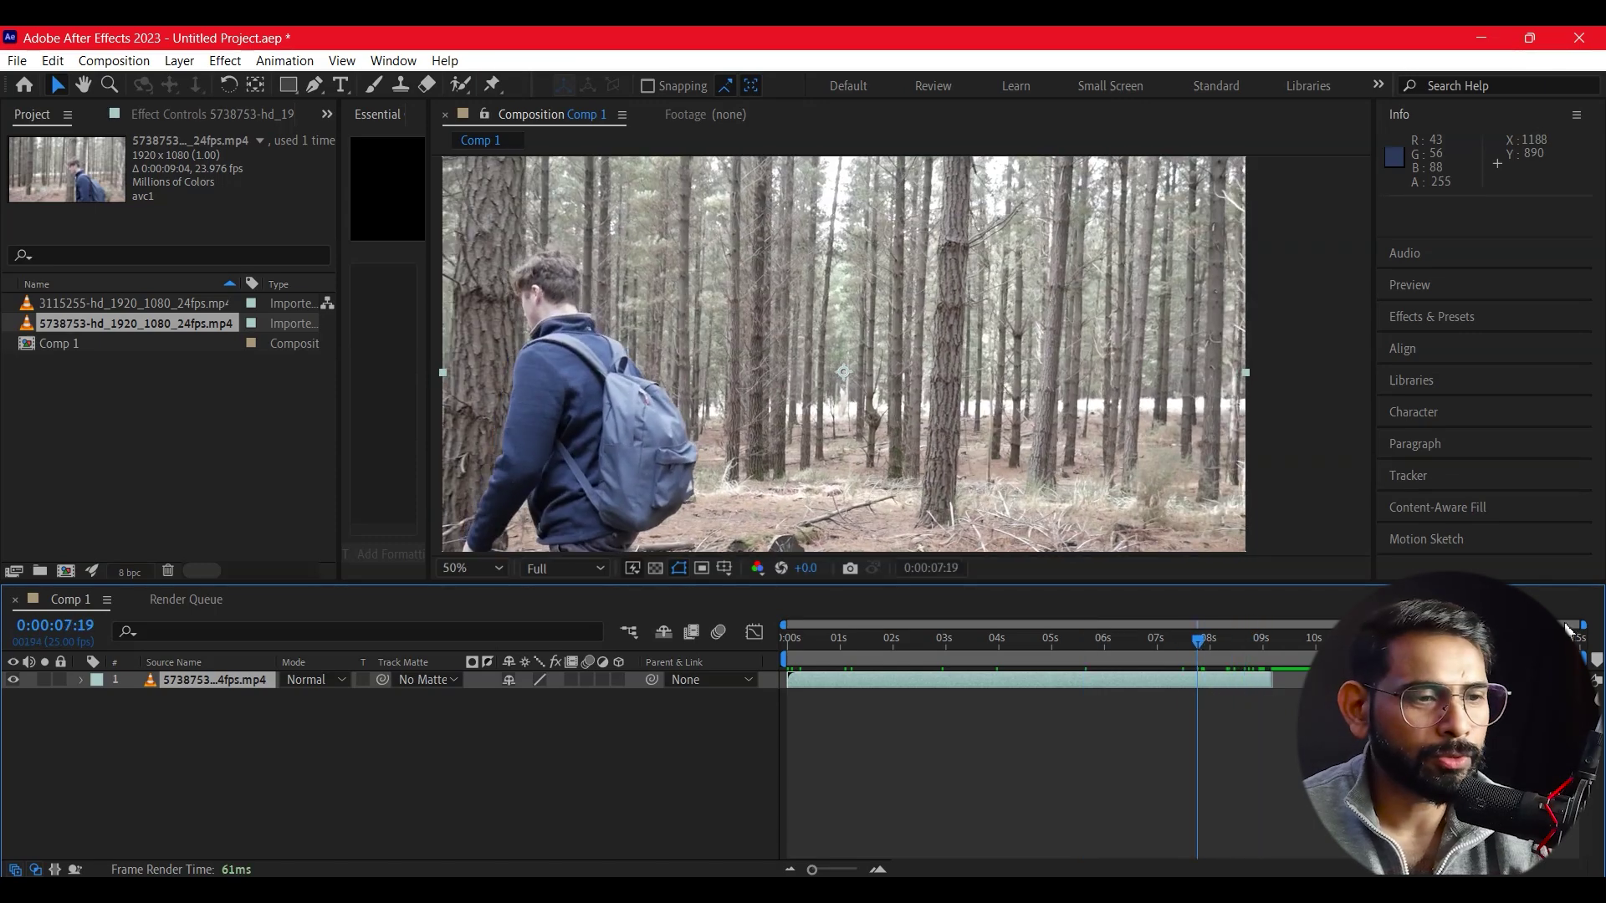
{"action": "left_click_drag", "start_coordinate": [1585, 660], "coordinate": [1275, 688]}
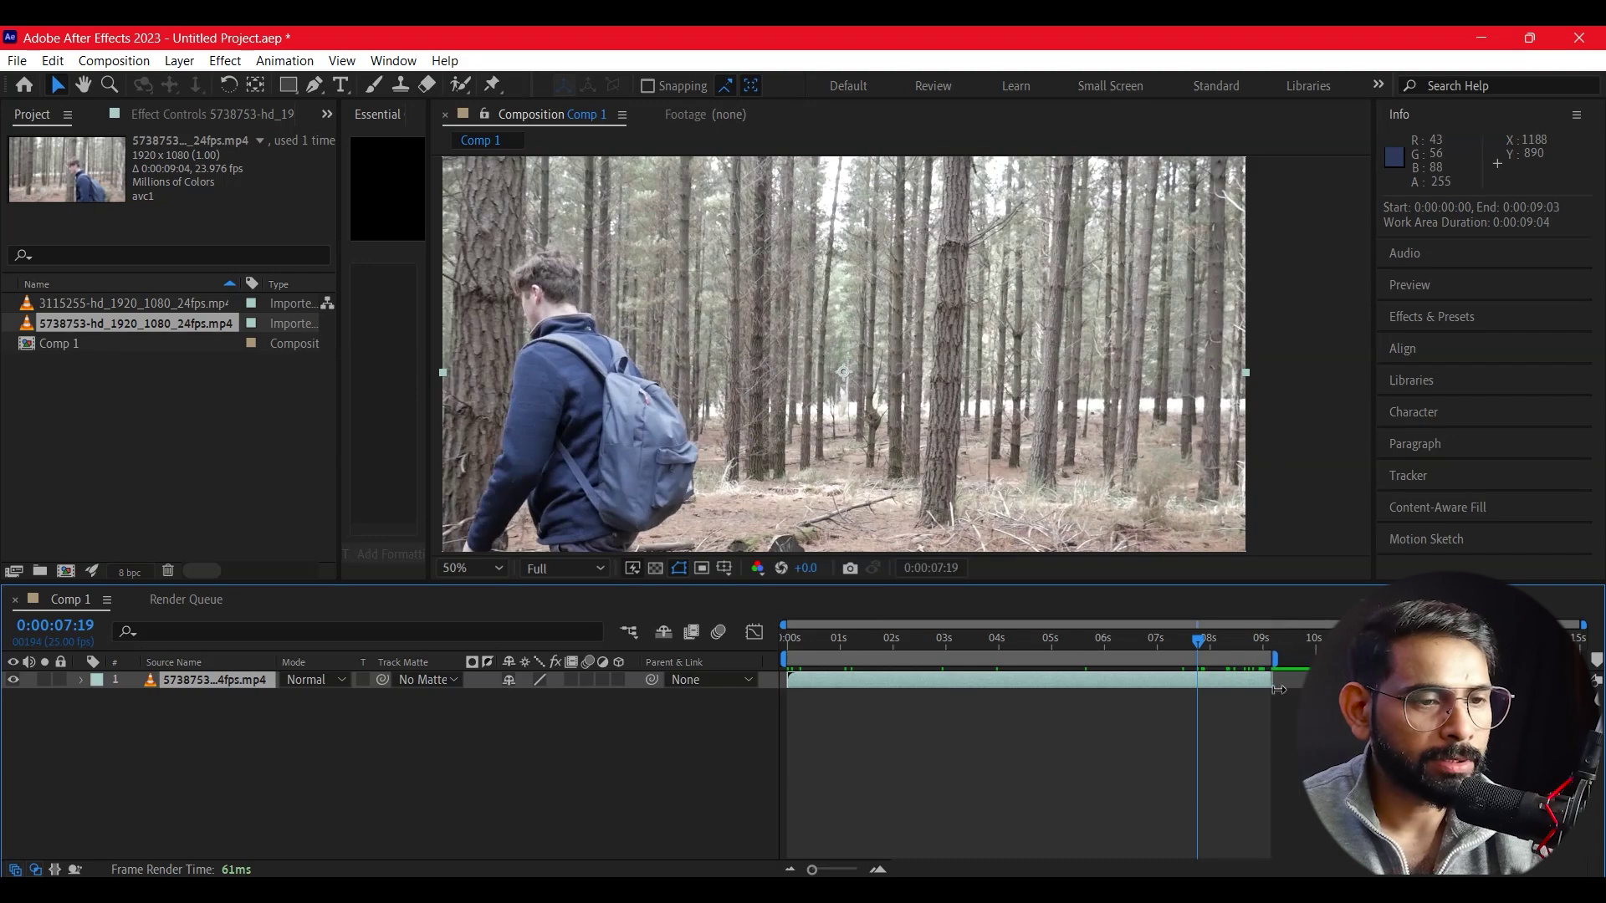
{"action": "right_click", "coordinate": [1246, 660]}
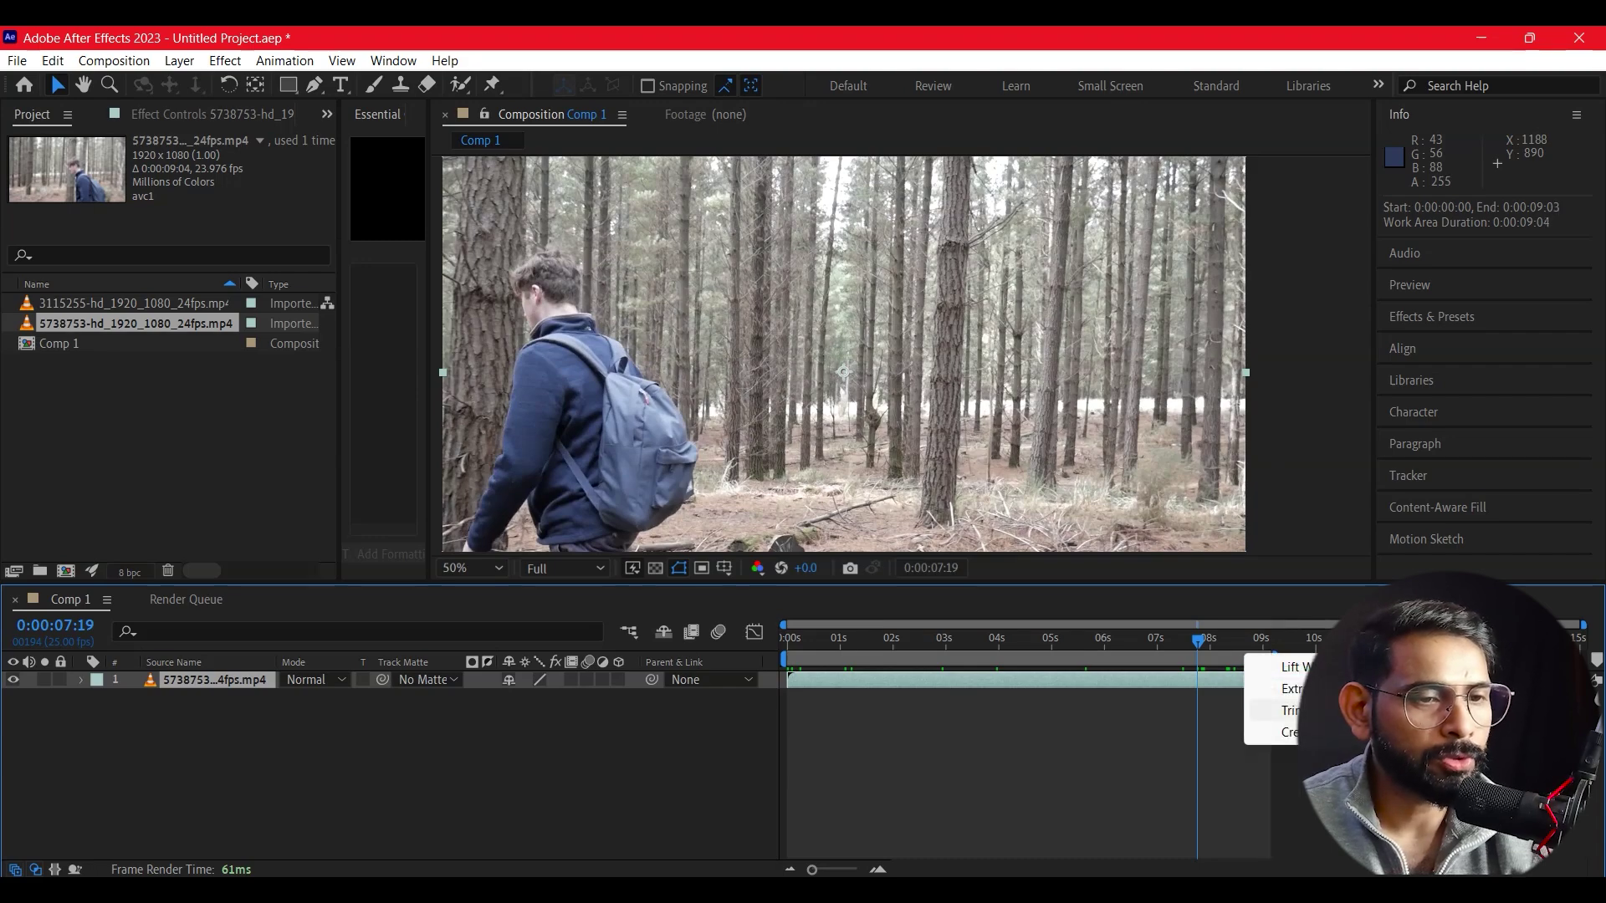
{"action": "left_click", "coordinate": [1280, 711]}
- Zoom the viewer out to 25% and move the time indicator to 0:00:03:11
{"action": "mouse_move", "coordinate": [788, 715]}
{"action": "left_mouse_down"}
{"action": "mouse_move", "coordinate": [1077, 756]}
{"action": "mouse_move", "coordinate": [1061, 755]}
{"action": "left_mouse_up"}
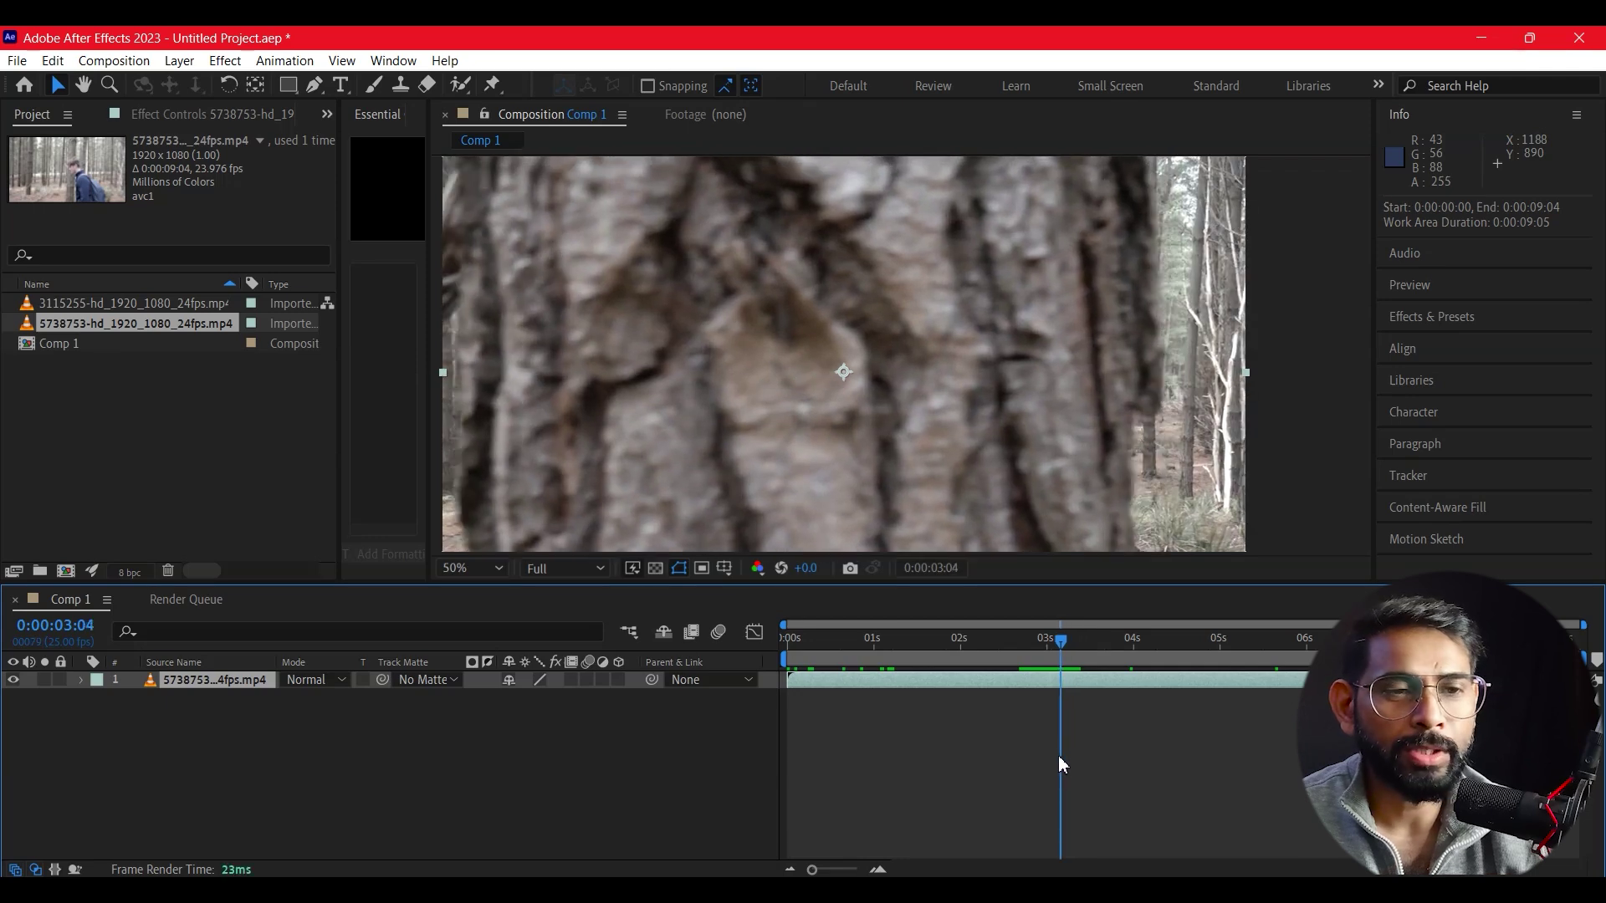
{"action": "key", "text": "comma"}
{"action": "key", "text": "comma"}
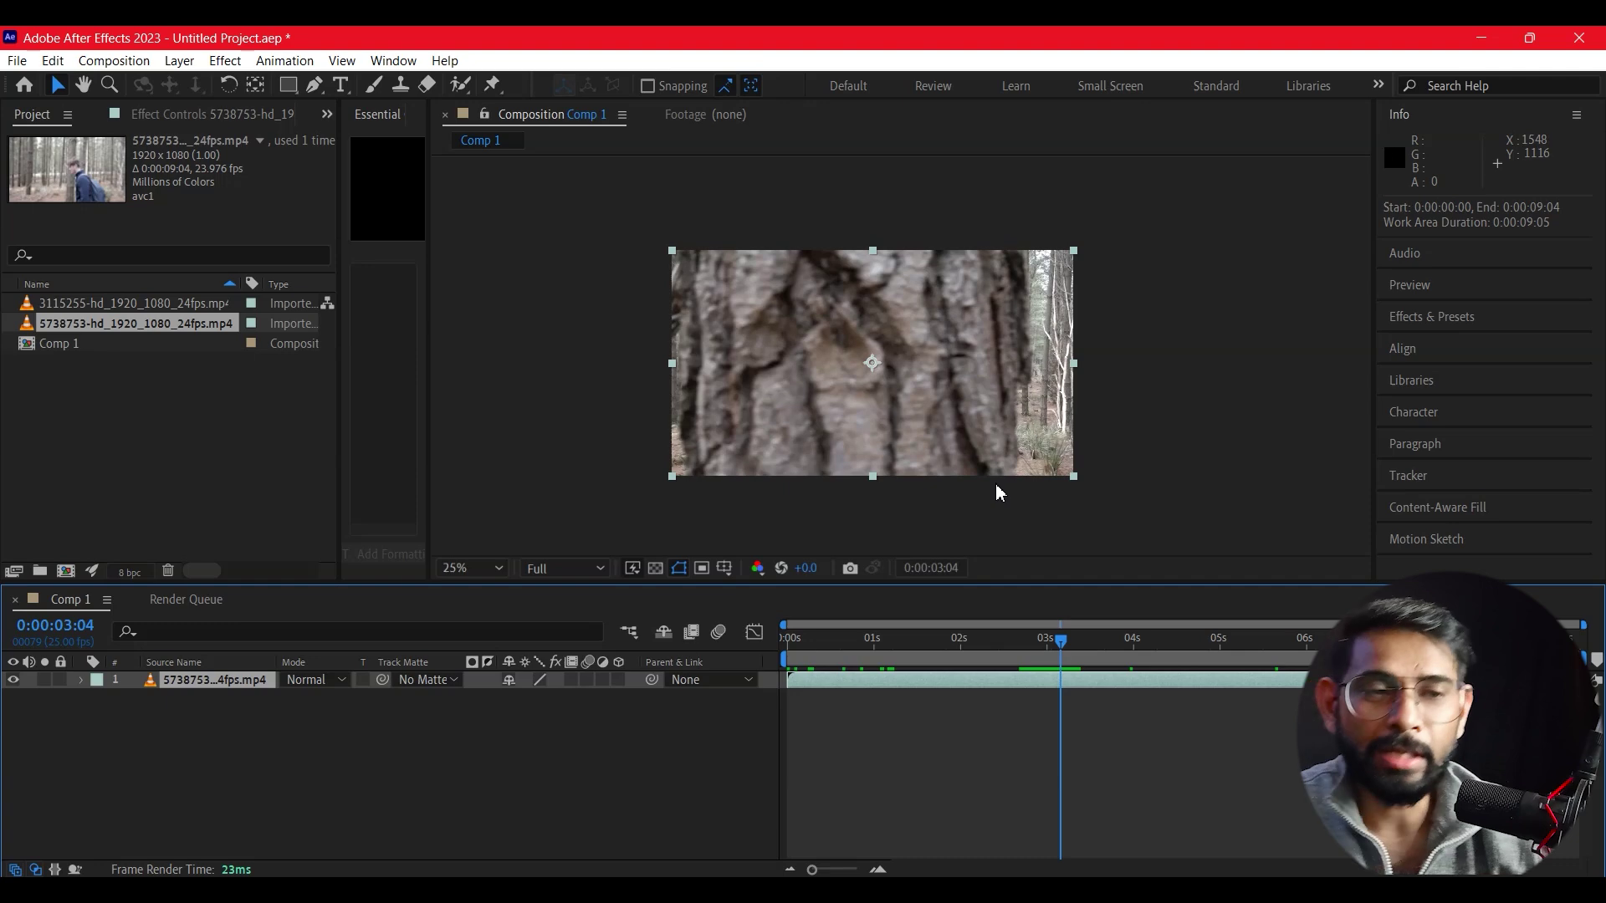
{"action": "left_click_drag", "start_coordinate": [1055, 640], "coordinate": [1086, 649]}
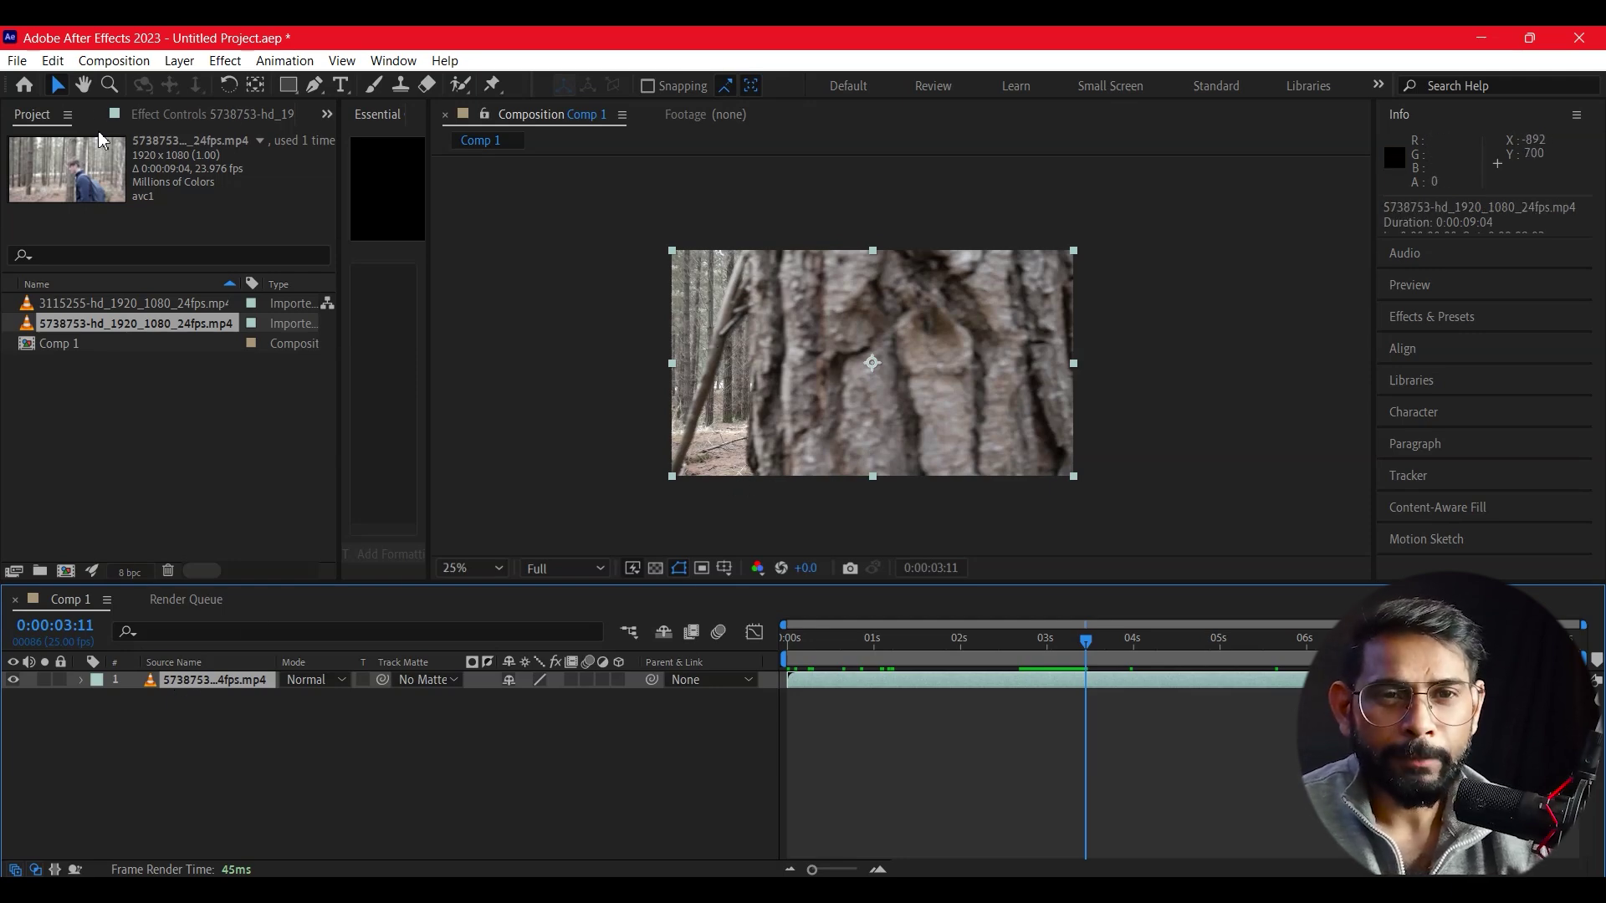
{"action": "left_click", "coordinate": [312, 87]}
- Draw a closed pen mask up the tree trunk's left edge and around the frame's right side
{"action": "left_click", "coordinate": [749, 467]}
{"action": "left_click", "coordinate": [748, 444]}
{"action": "left_click", "coordinate": [752, 395]}
{"action": "left_click", "coordinate": [753, 352]}
{"action": "left_click", "coordinate": [747, 245]}
{"action": "left_click", "coordinate": [1088, 205]}
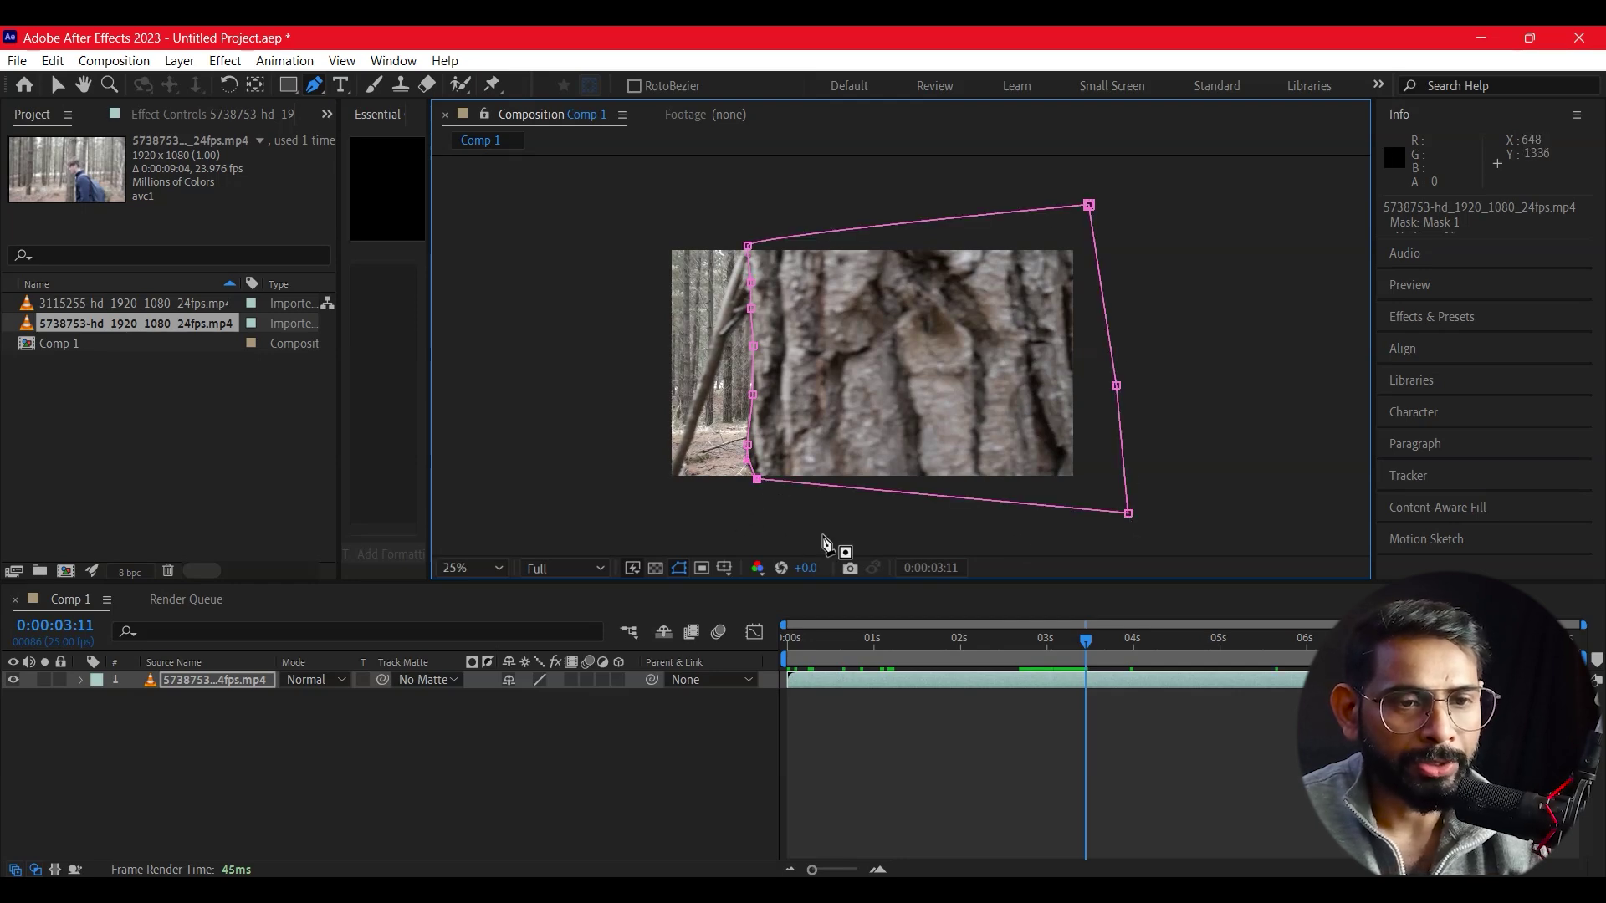
{"action": "left_click", "coordinate": [757, 479]}
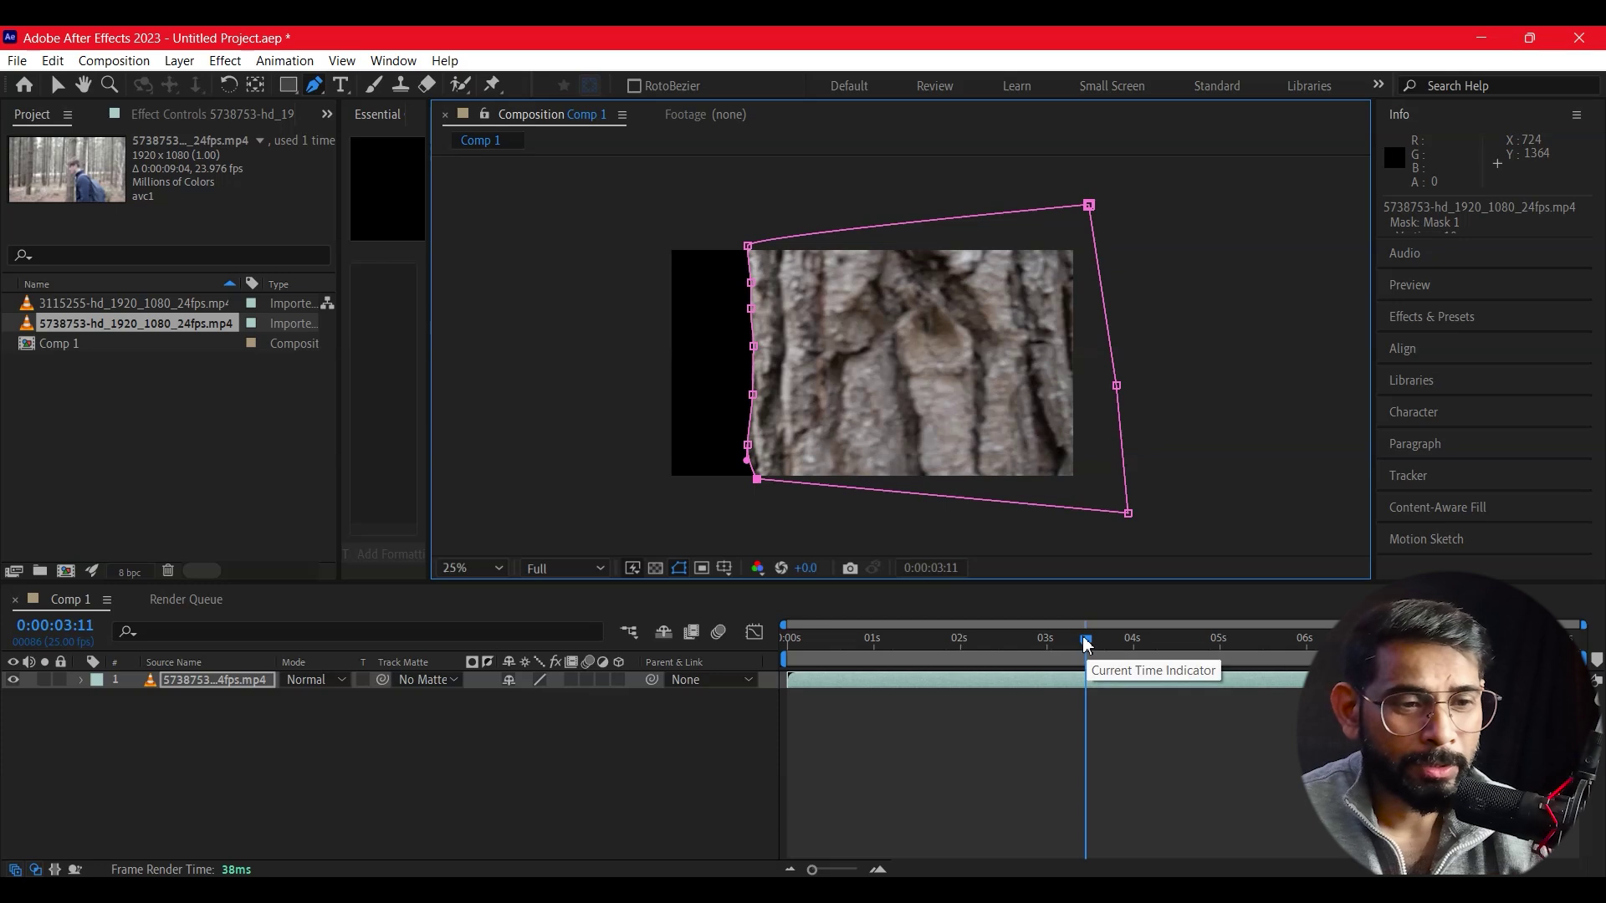
- Expand layer 1 down to Mask 1's properties
{"action": "left_click", "coordinate": [80, 679]}
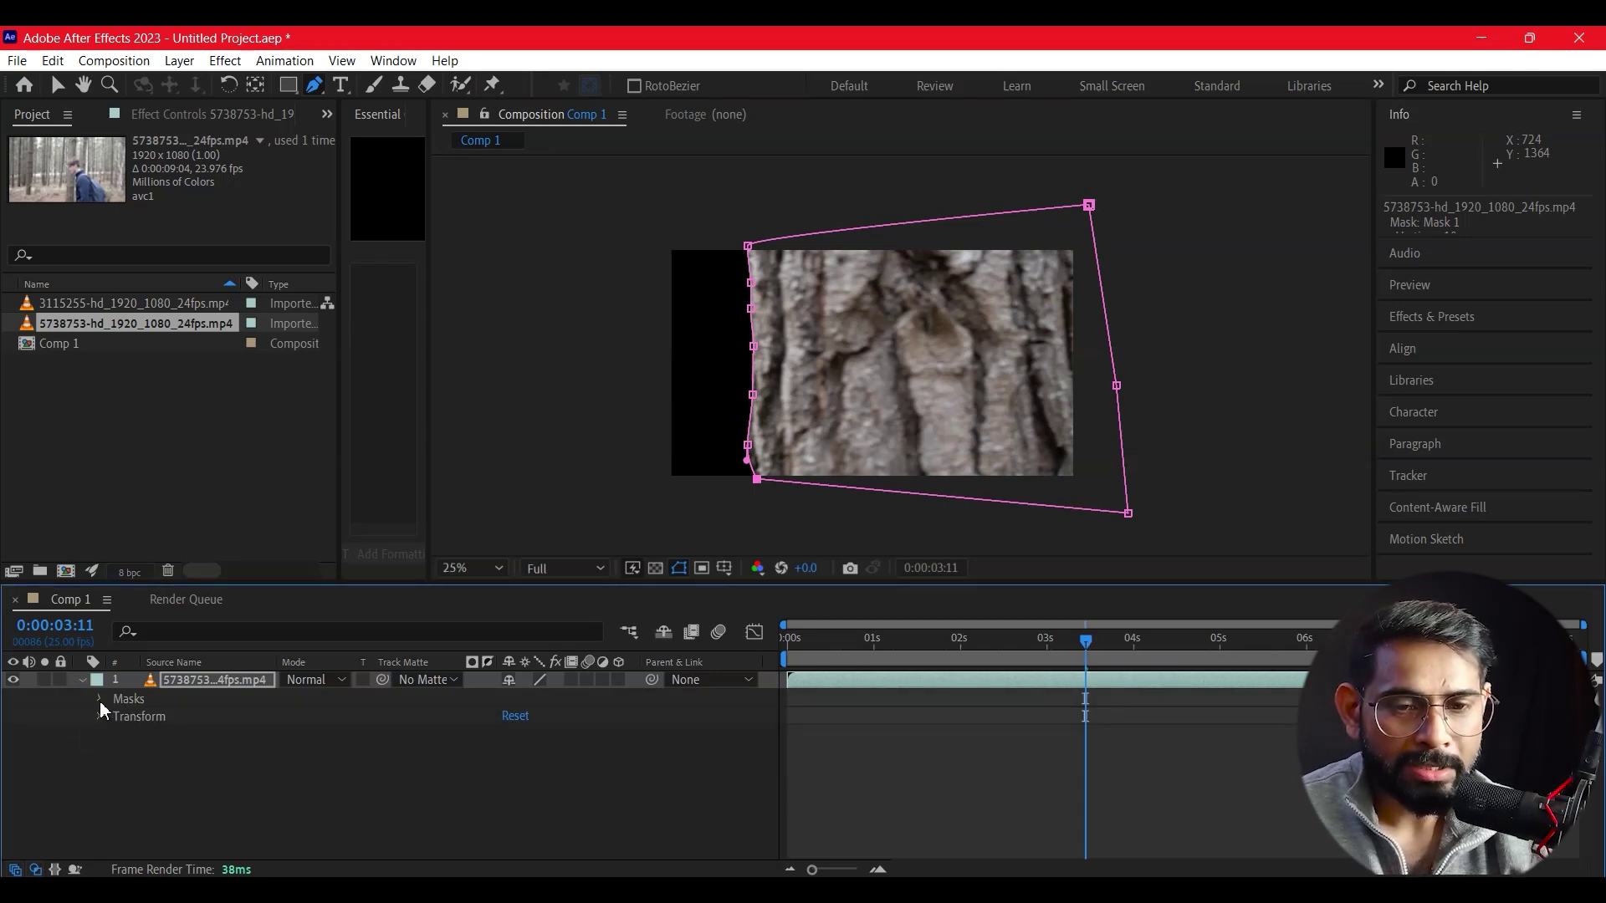
{"action": "left_click", "coordinate": [99, 699]}
{"action": "left_click", "coordinate": [118, 716]}
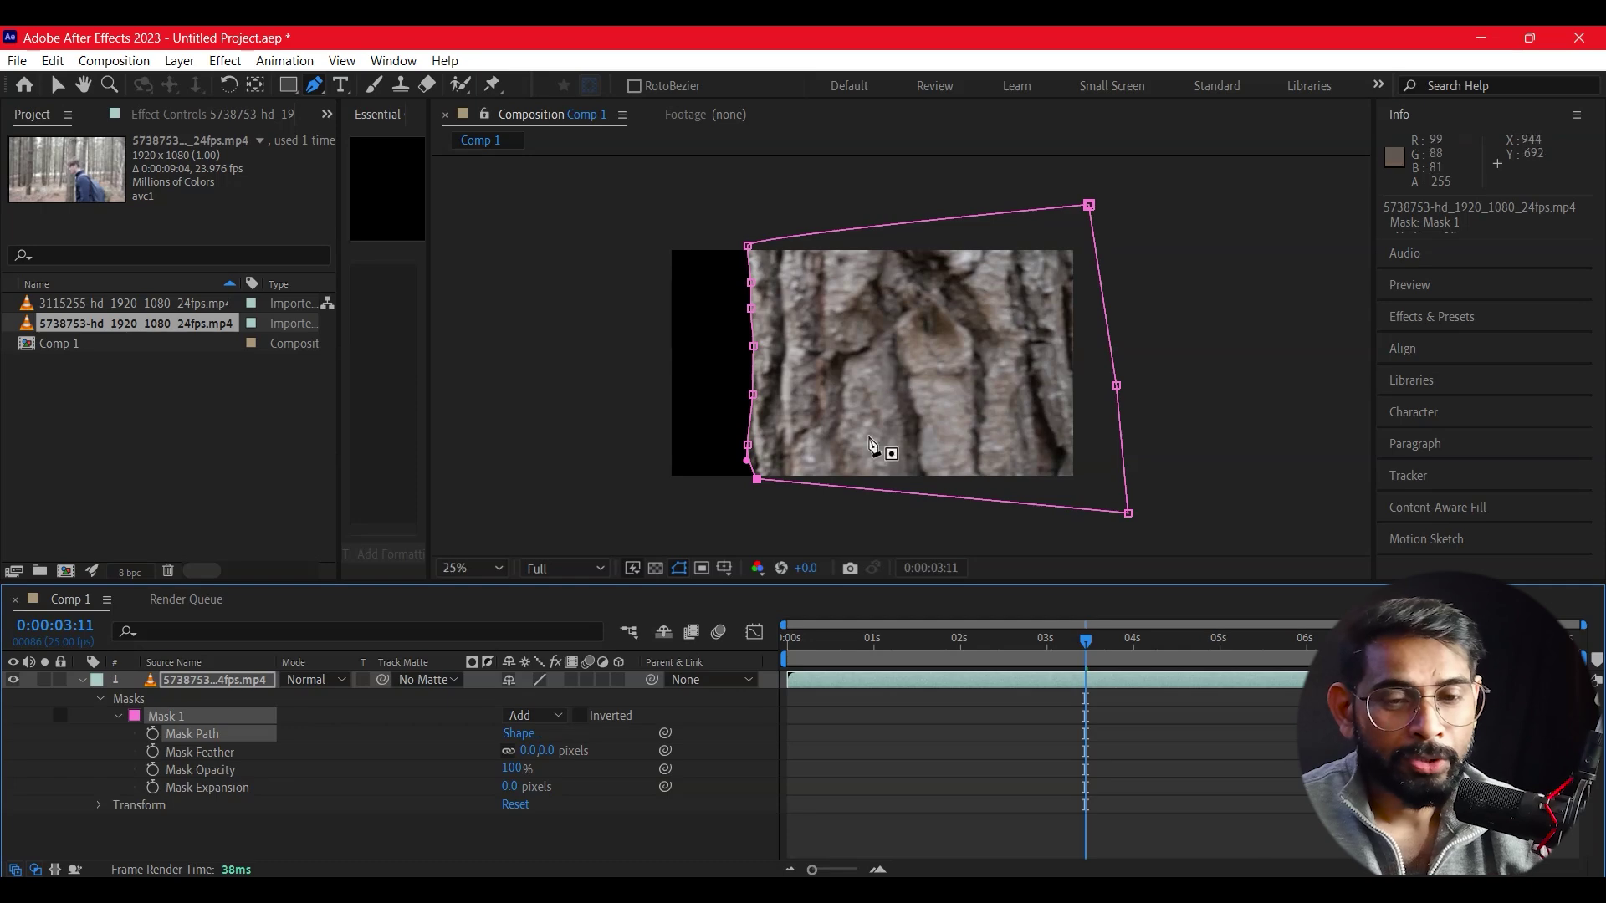
- Keyframe Mask Path at 0:00:03:11, then shift the left-edge points left at 0:00:03:04
{"action": "left_click", "coordinate": [153, 734]}
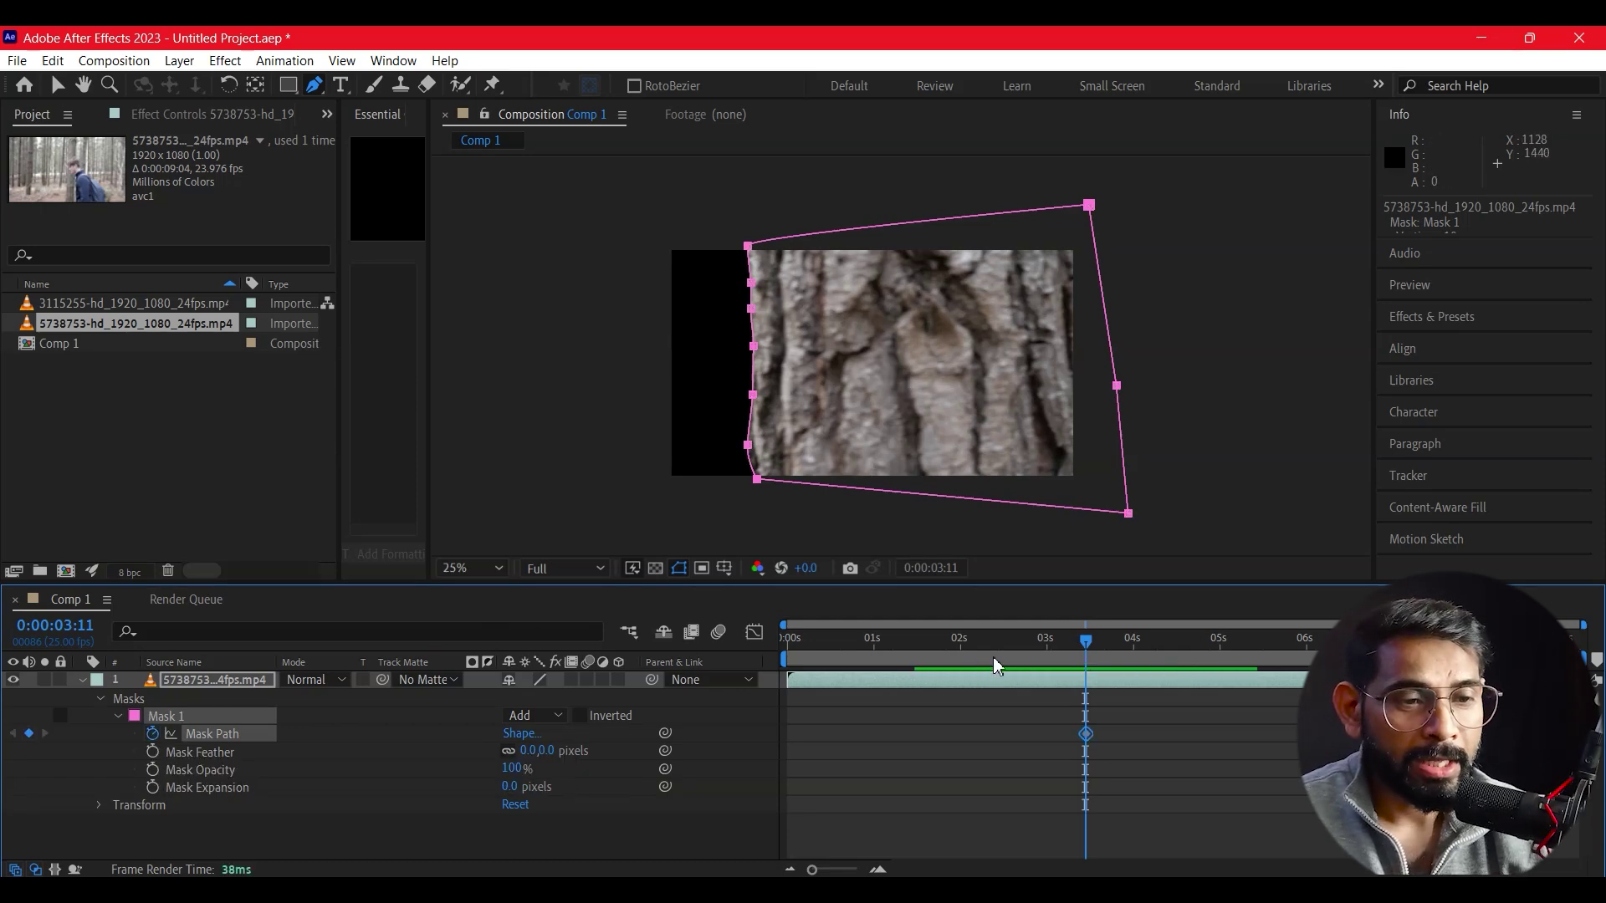
{"action": "left_click", "coordinate": [1067, 642]}
{"action": "left_click_drag", "start_coordinate": [1068, 651], "coordinate": [1060, 650]}
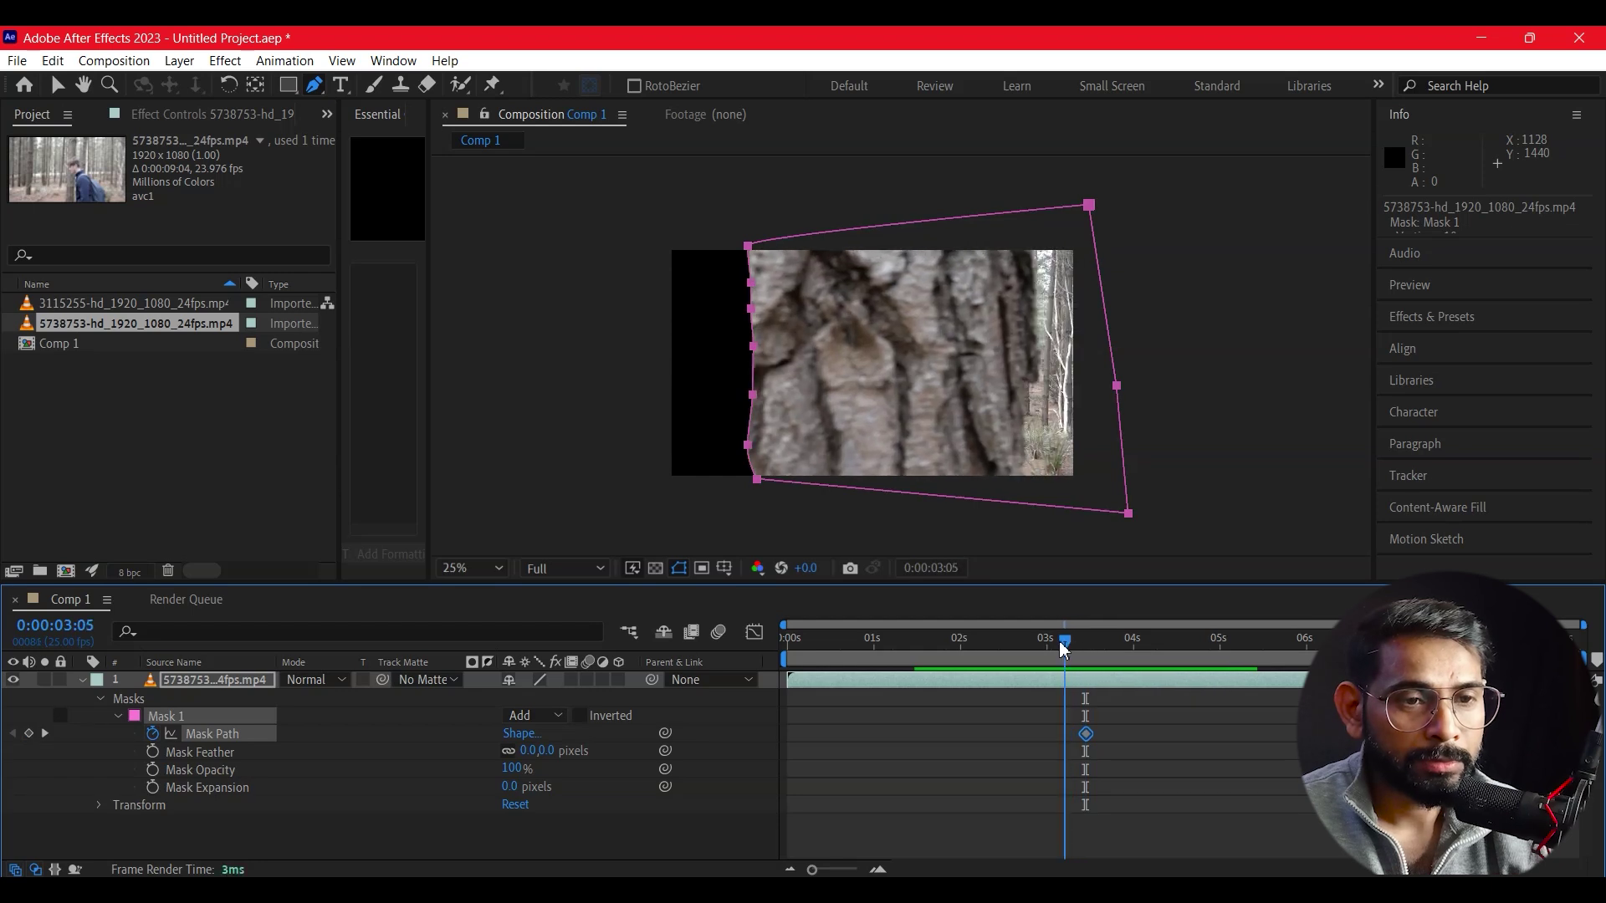
{"action": "left_click", "coordinate": [57, 84]}
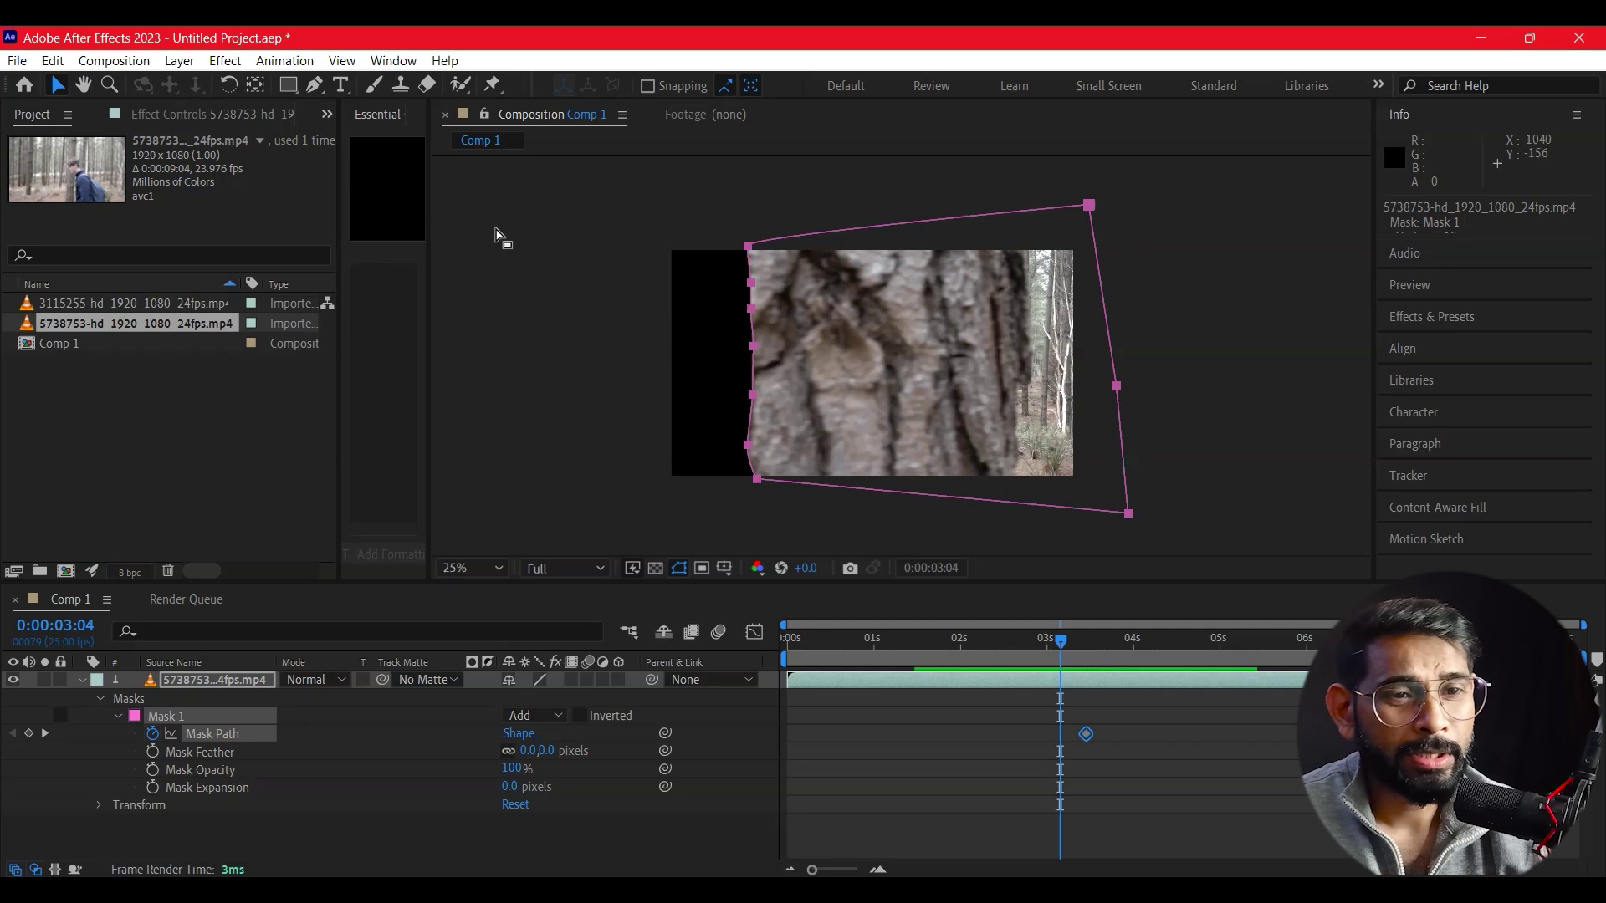
{"action": "left_click_drag", "start_coordinate": [663, 189], "coordinate": [820, 559]}
{"action": "left_click_drag", "start_coordinate": [755, 406], "coordinate": [739, 403]}
{"action": "key", "text": "ctrl+z"}
{"action": "left_click_drag", "start_coordinate": [667, 205], "coordinate": [810, 529]}
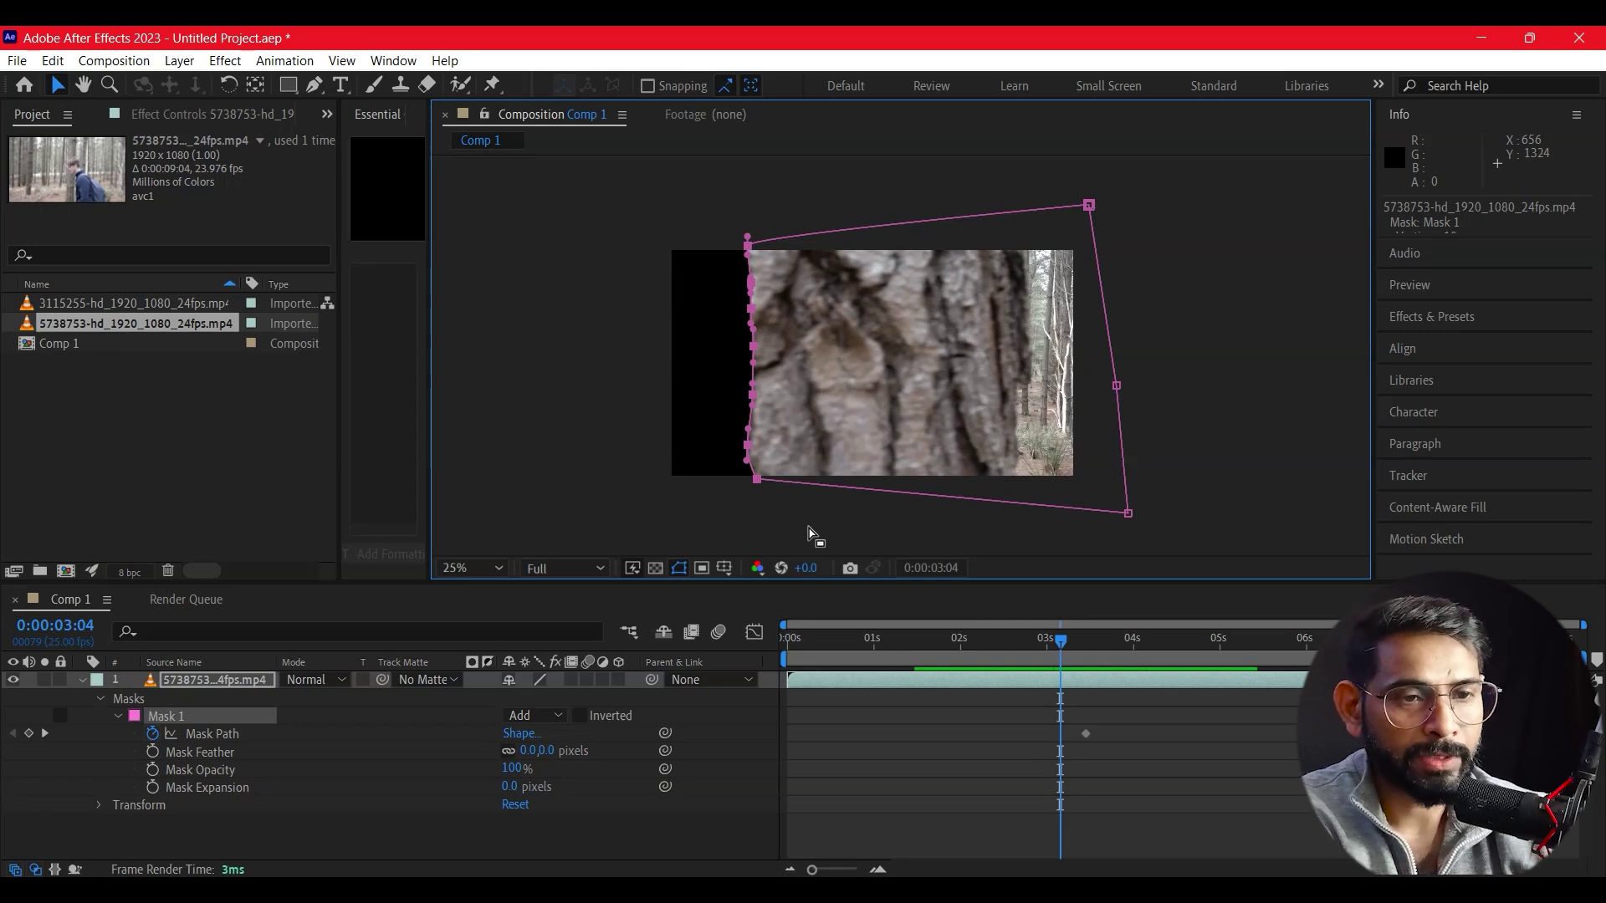
{"action": "key", "text": "shift+Left"}
{"action": "key", "text": "shift+Left"}
{"action": "key", "text": "shift+Left"}
{"action": "key", "text": "shift+Left"}
{"action": "key", "text": "shift+Left"}
{"action": "key", "text": "shift+Left"}
{"action": "key", "text": "shift+Left"}
{"action": "key", "text": "shift+Left"}
{"action": "key", "text": "shift+Left"}
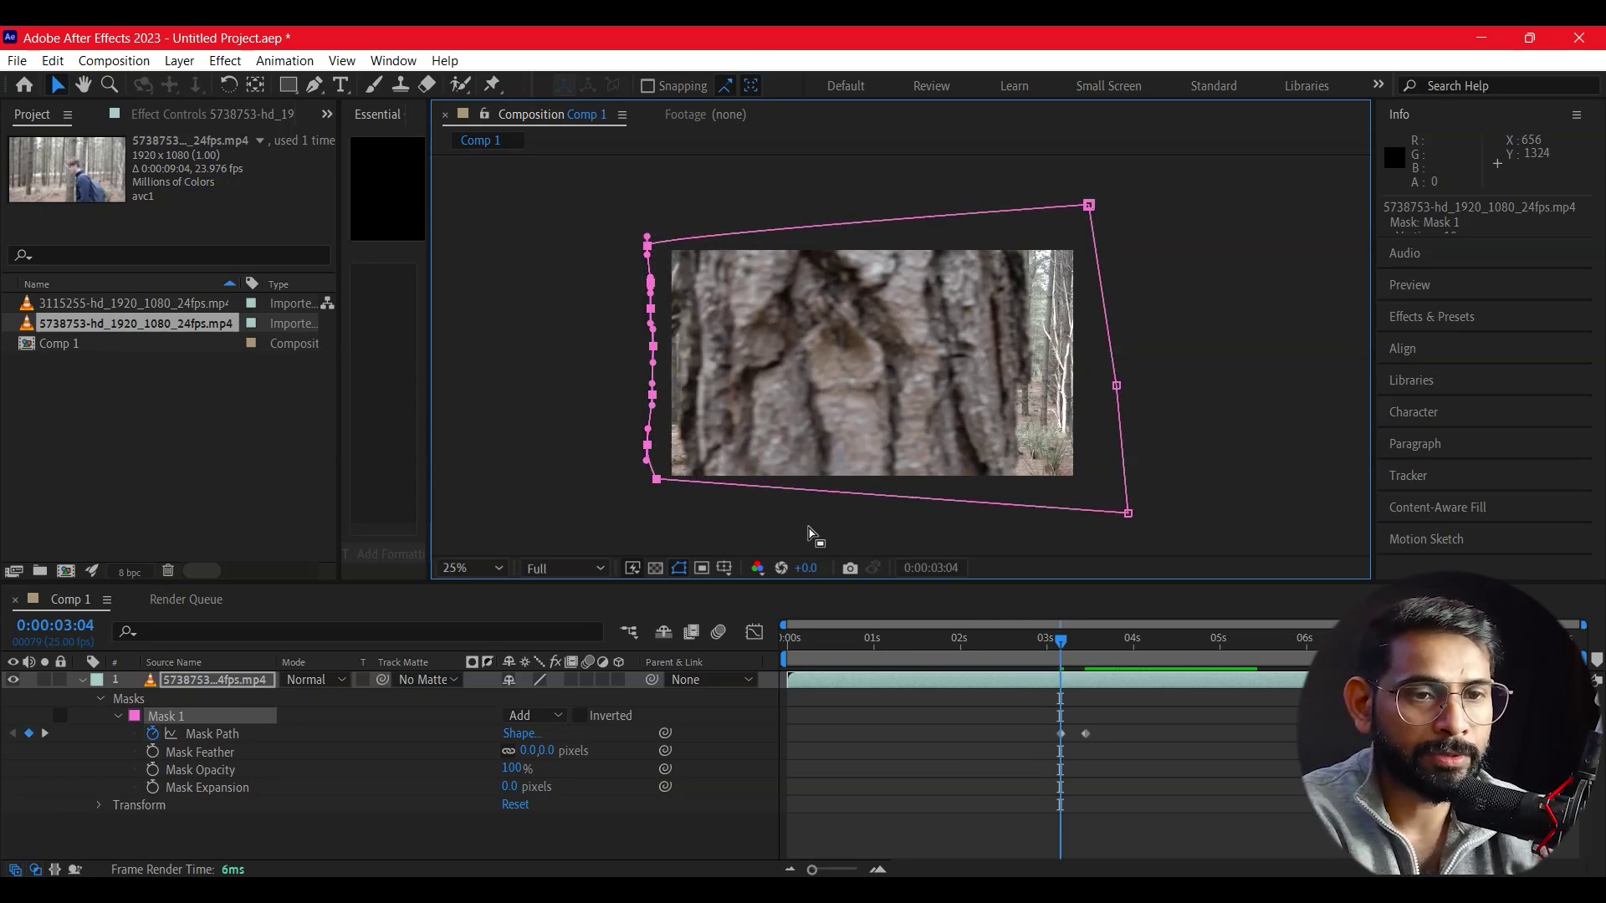
{"action": "key", "text": "shift+Right"}
{"action": "key", "text": "shift+Right"}
{"action": "key", "text": "shift+Right"}
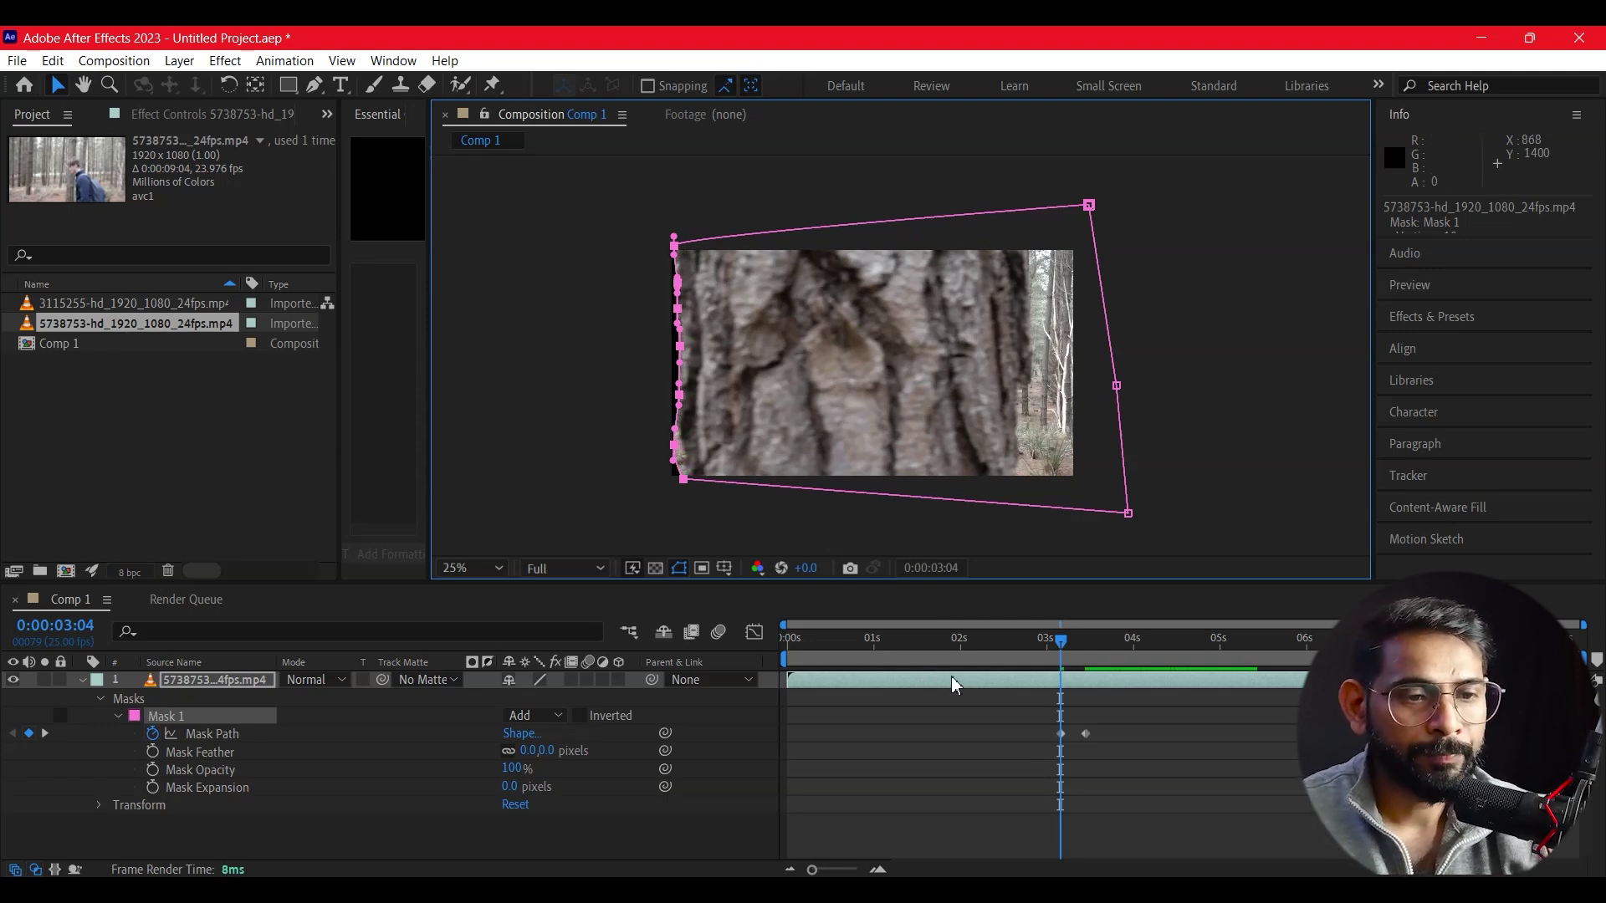
- At 0:00:02:23 nudge the left edge further left, then scrub the wipe to 0:00:03:06
{"action": "left_click_drag", "start_coordinate": [1043, 665], "coordinate": [1041, 660]}
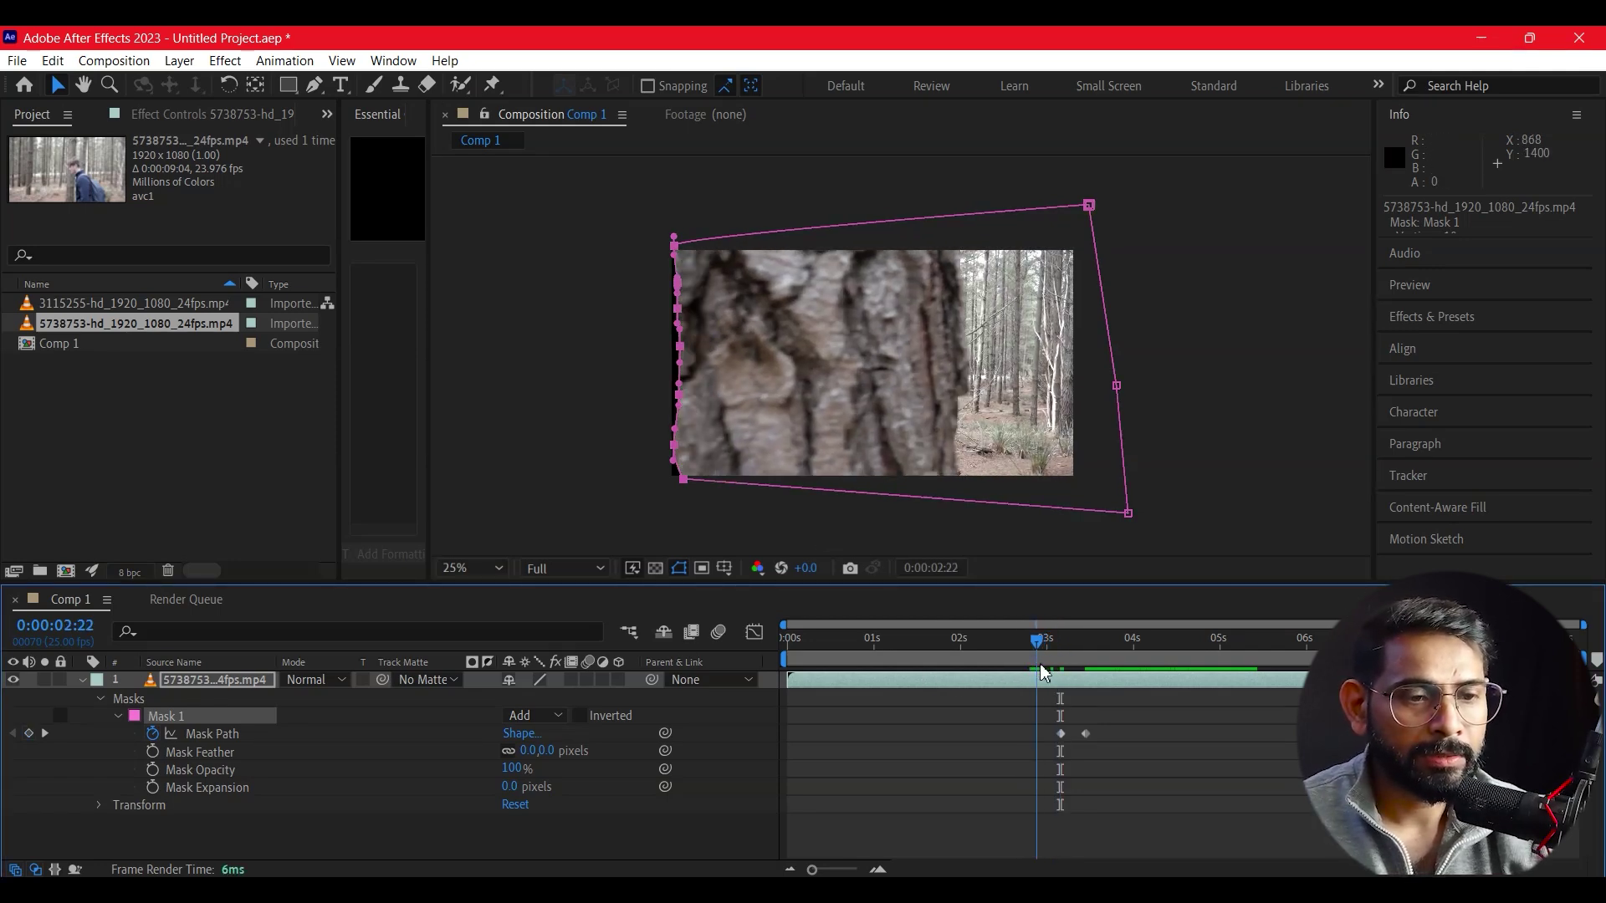
{"action": "left_click_drag", "start_coordinate": [593, 224], "coordinate": [717, 548]}
{"action": "key", "text": "shift+Left"}
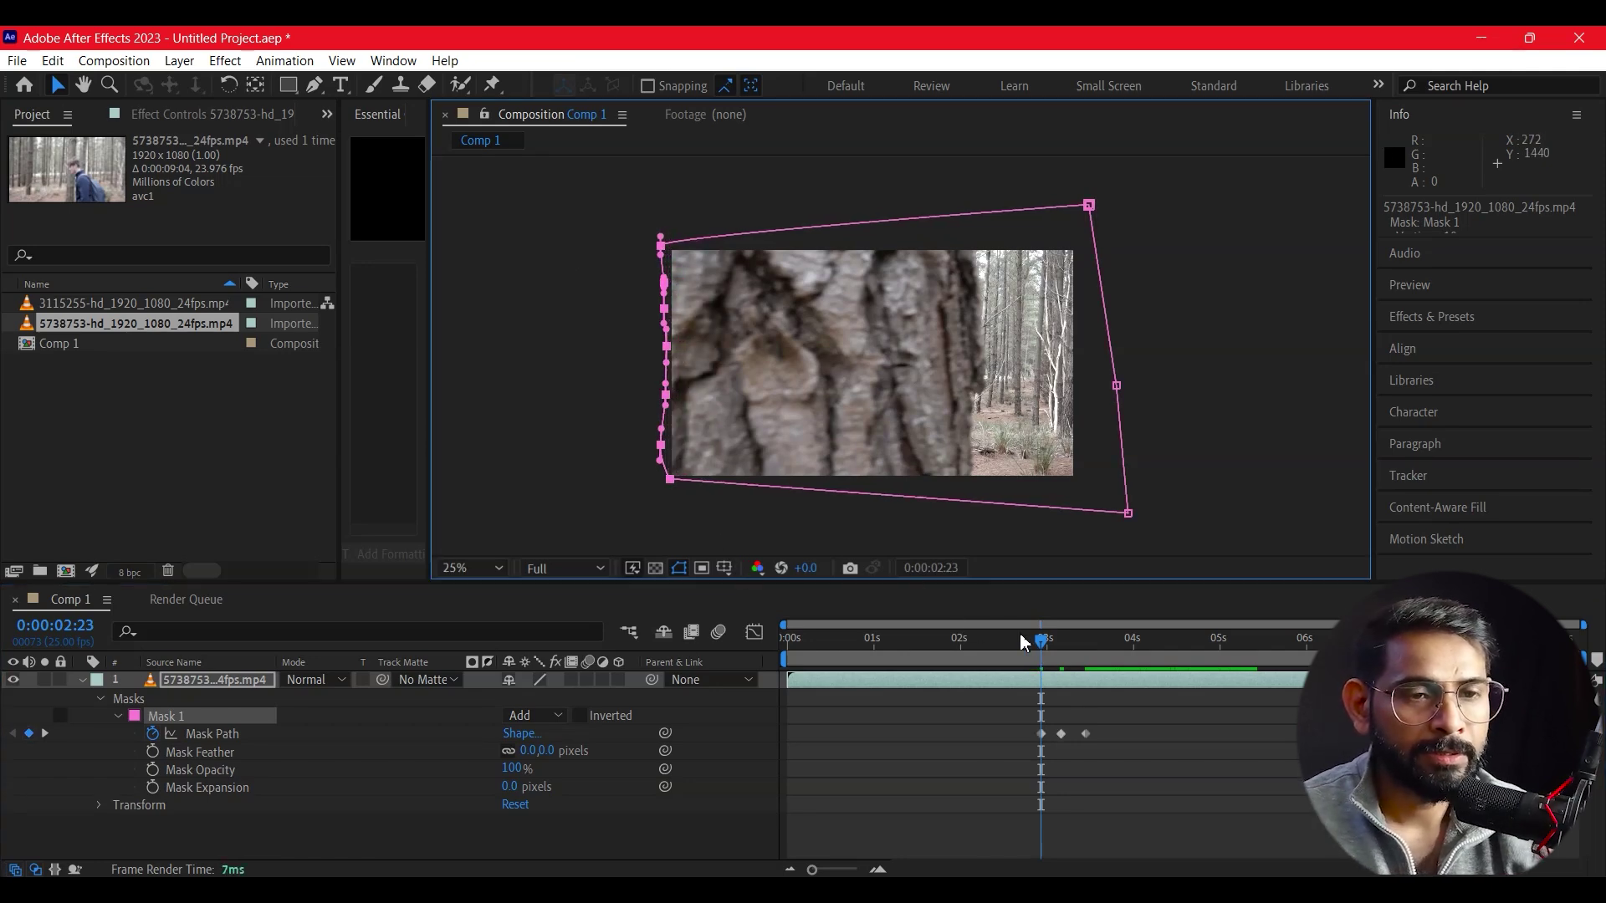
{"action": "left_click", "coordinate": [1111, 504]}
{"action": "mouse_move", "coordinate": [1068, 665]}
{"action": "left_mouse_down"}
{"action": "mouse_move", "coordinate": [1109, 676]}
{"action": "mouse_move", "coordinate": [1129, 644]}
{"action": "left_mouse_up"}
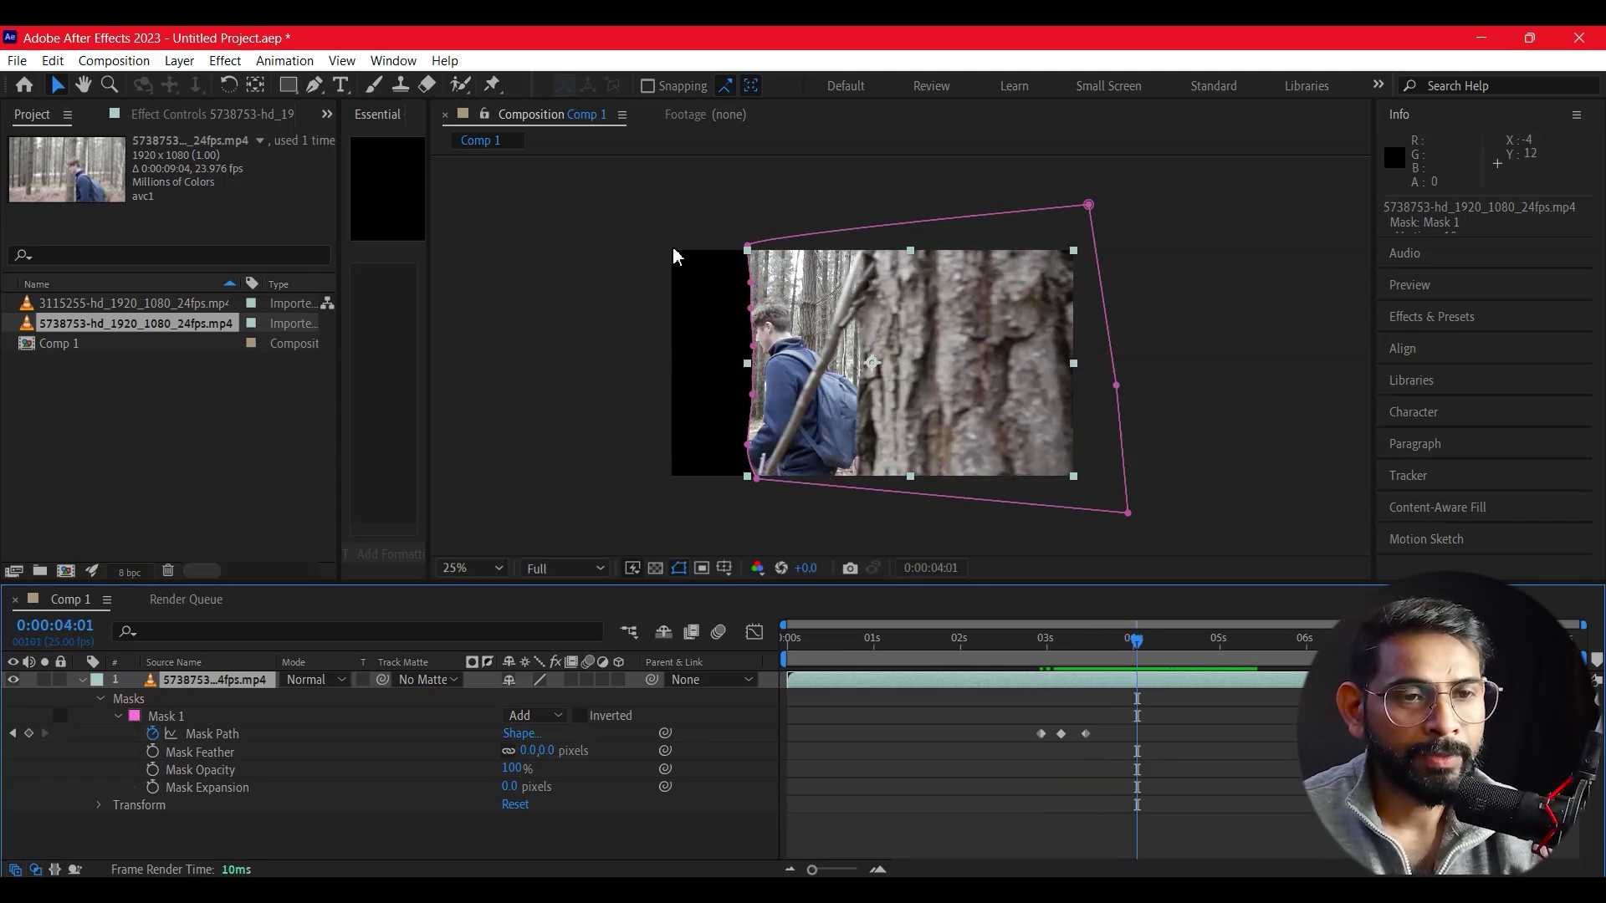
- Nudge the mask's left-edge points right and scrub to check the movement
{"action": "left_click", "coordinate": [812, 504]}
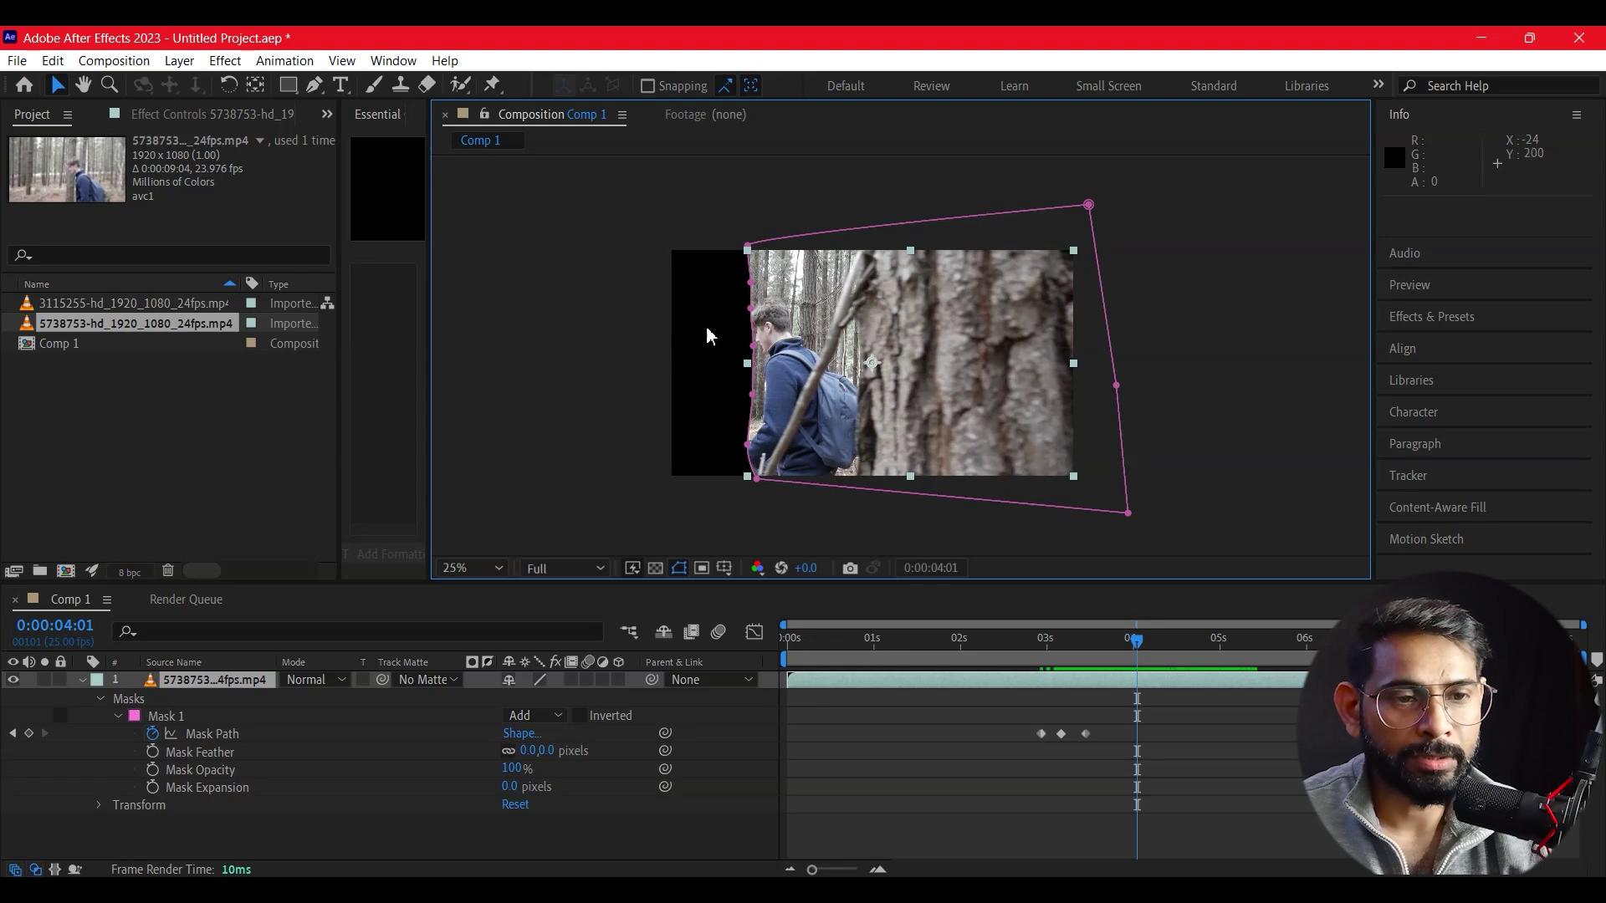
{"action": "left_click_drag", "start_coordinate": [721, 231], "coordinate": [828, 510]}
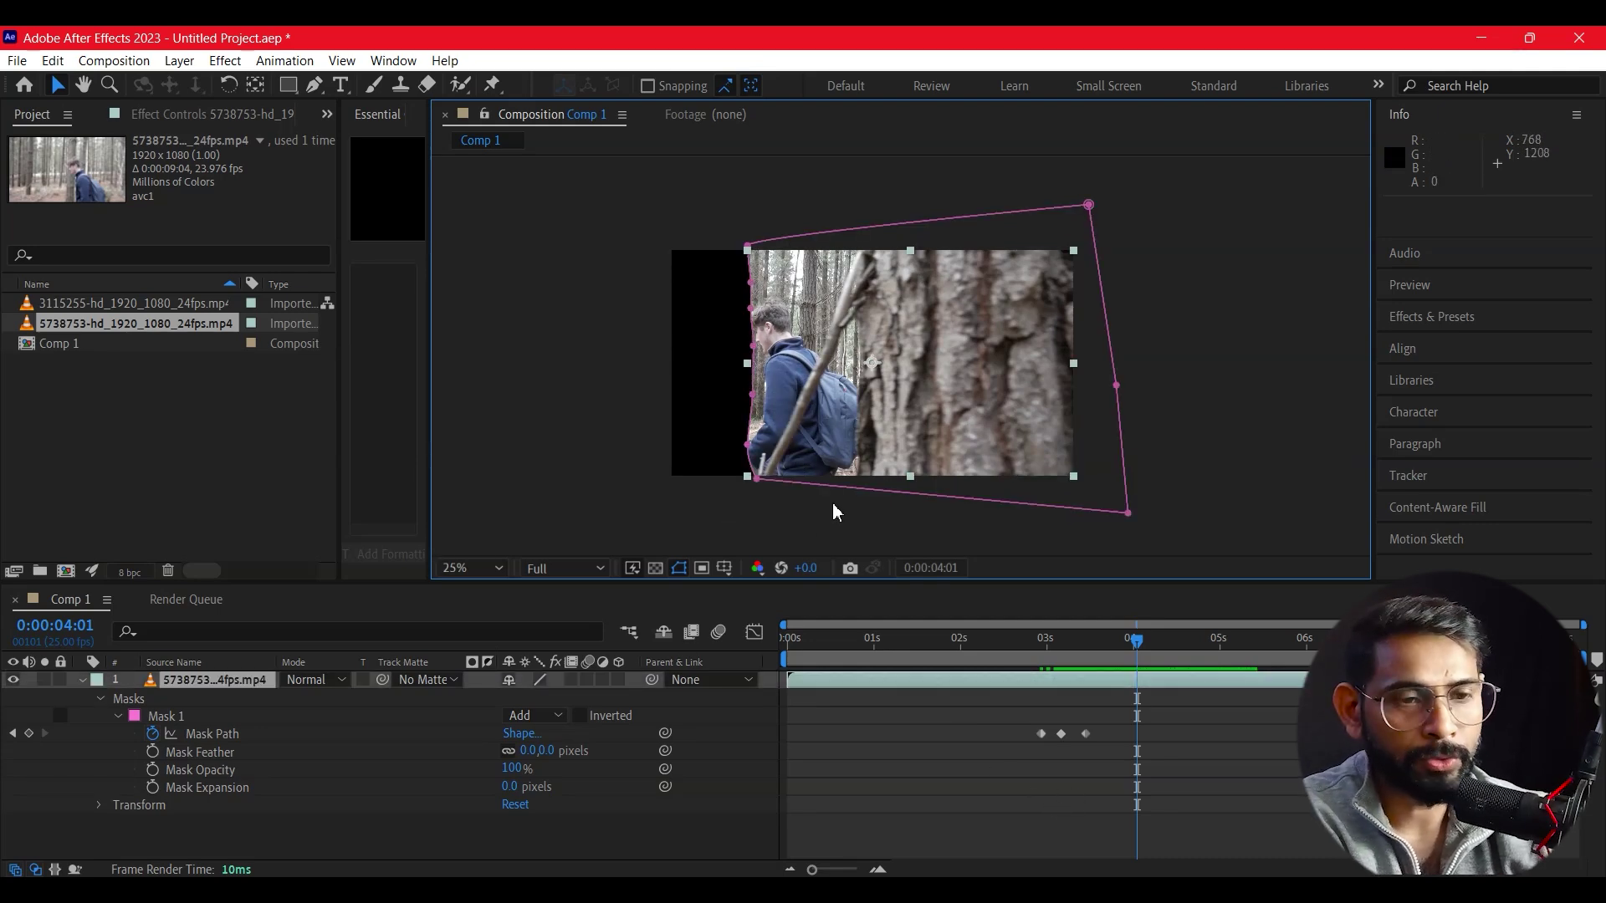
{"action": "key", "text": "ctrl+z"}
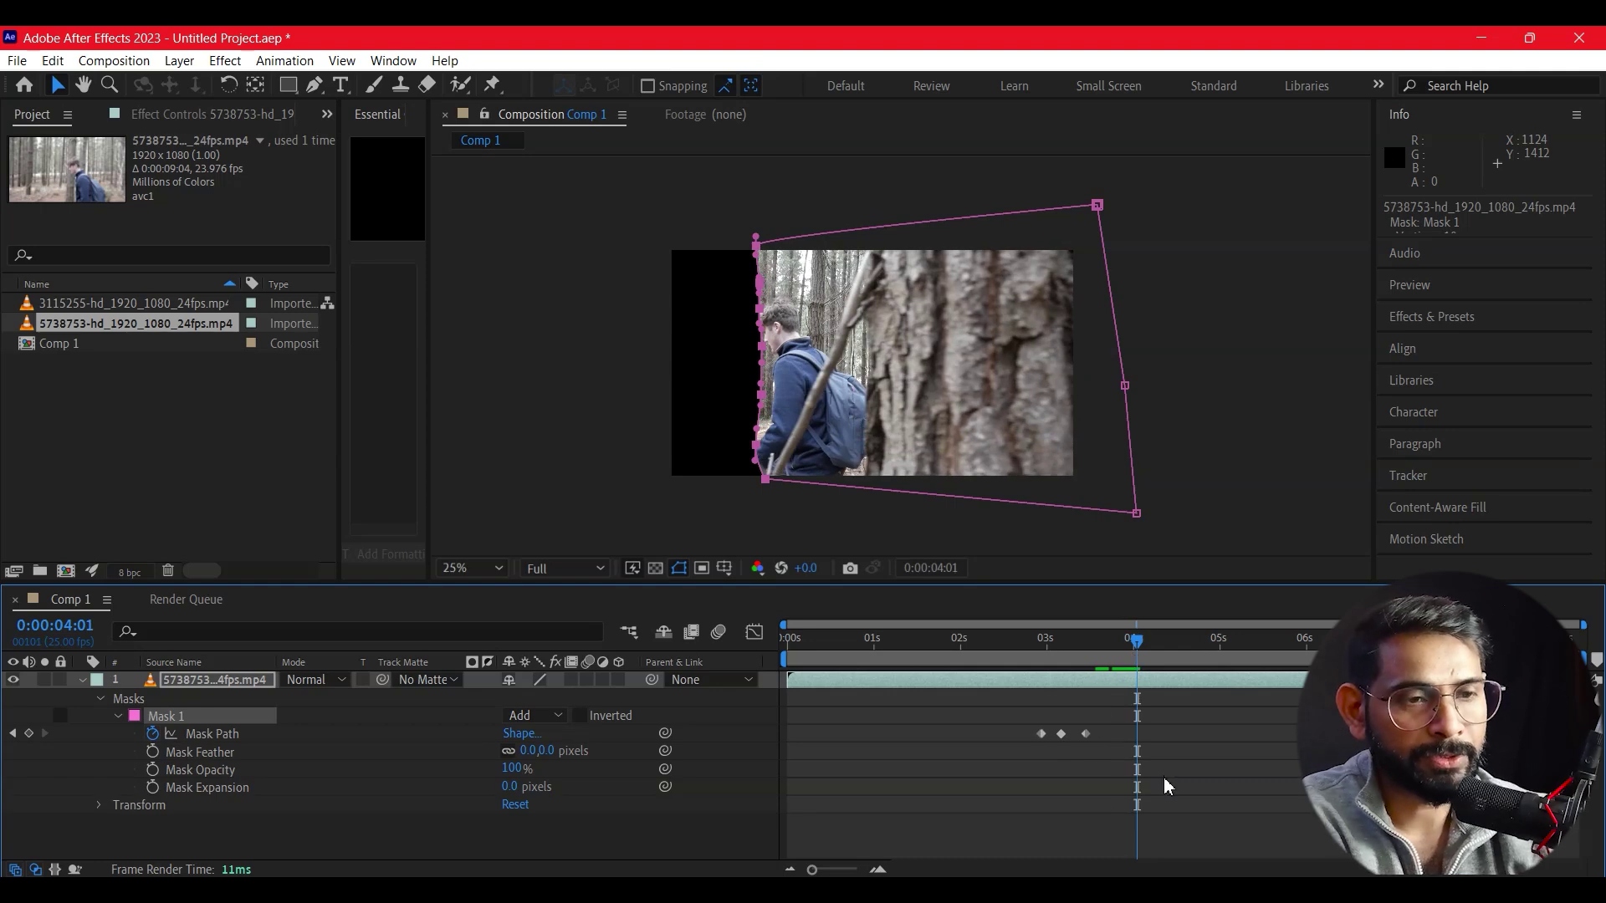
{"action": "key", "text": "shift+Right"}
{"action": "key", "text": "shift+Right"}
{"action": "key", "text": "shift+Right"}
{"action": "key", "text": "shift+Right"}
{"action": "key", "text": "shift+Right"}
{"action": "key", "text": "shift+Right"}
{"action": "key", "text": "shift+Right"}
{"action": "key", "text": "shift+Right"}
{"action": "key", "text": "shift+Right"}
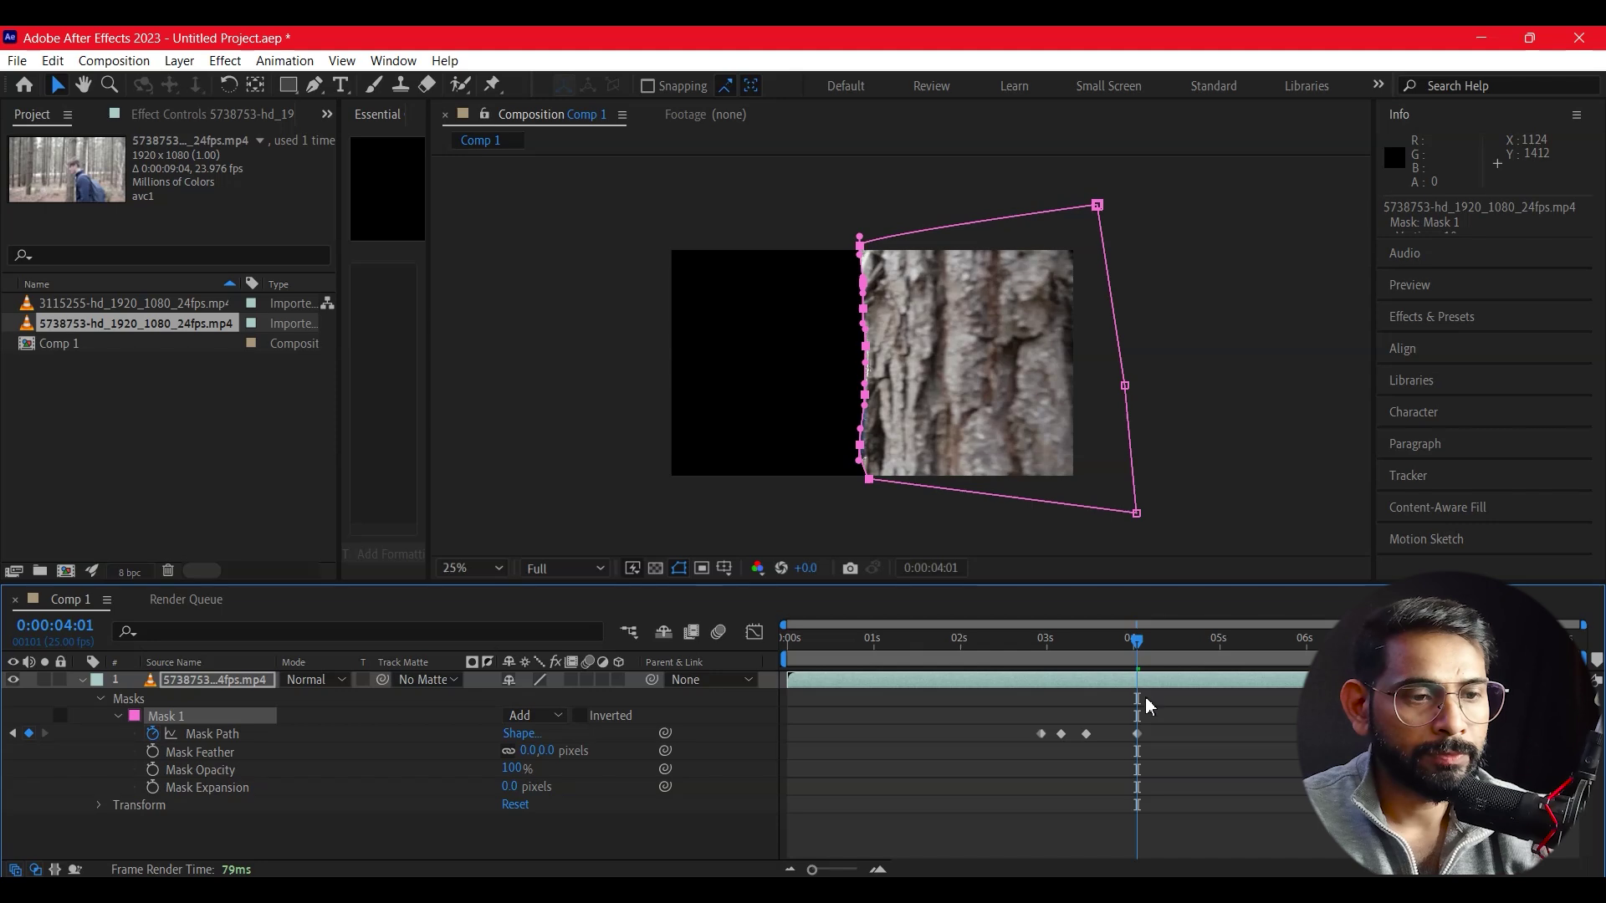
{"action": "mouse_move", "coordinate": [1138, 652]}
{"action": "left_mouse_down"}
{"action": "mouse_move", "coordinate": [1099, 657]}
{"action": "mouse_move", "coordinate": [1245, 687]}
{"action": "left_mouse_up"}
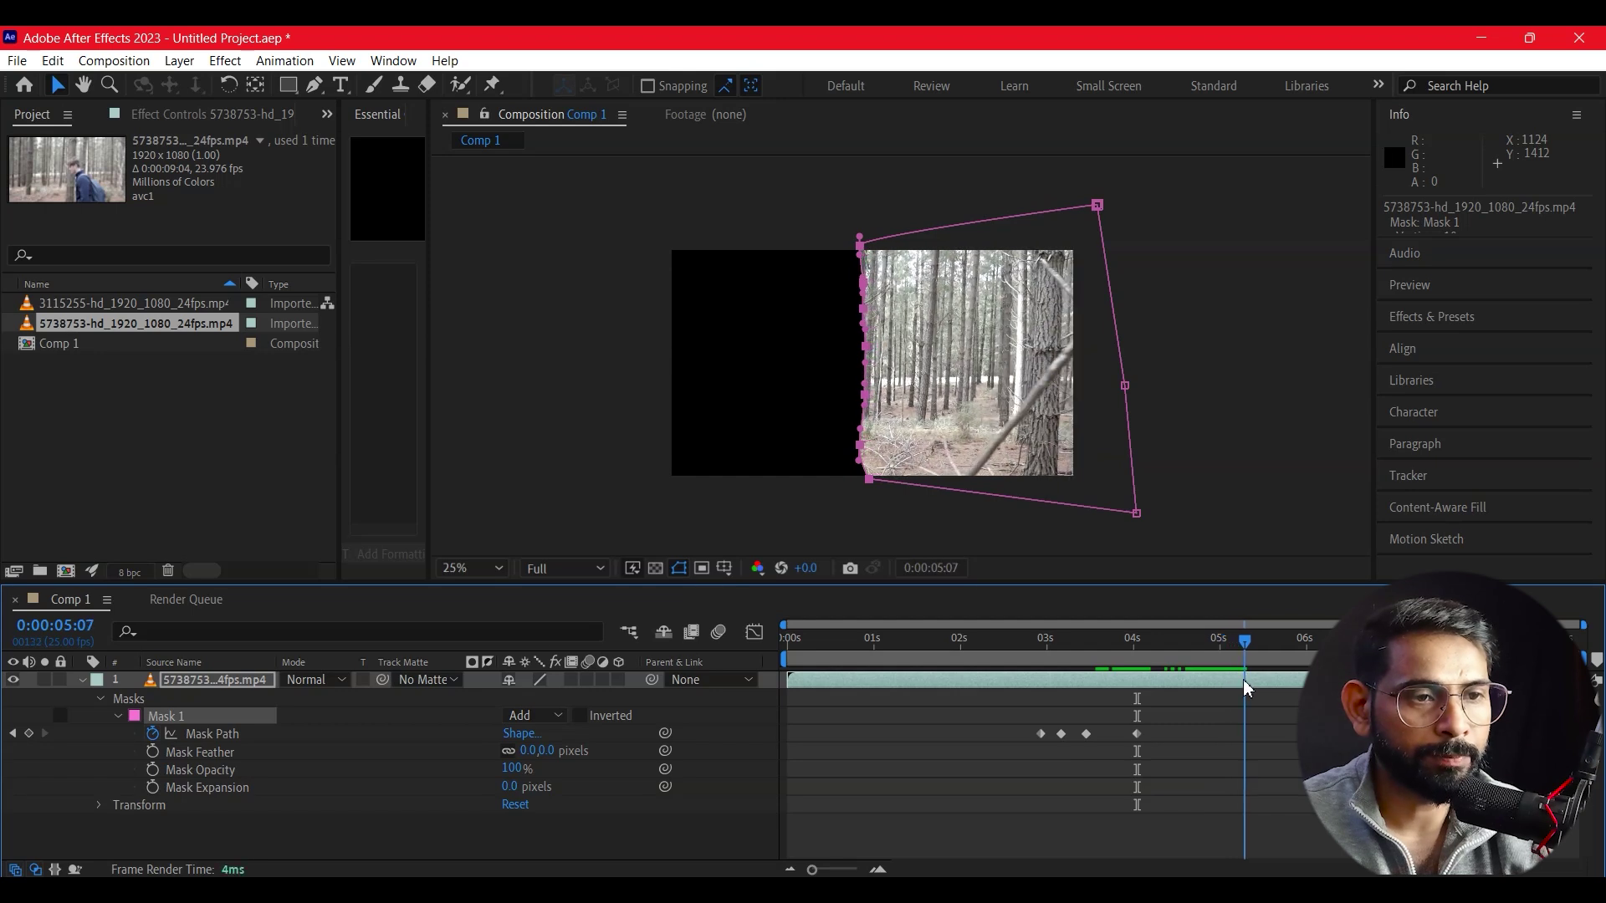
- Reselect the left-edge points, shift them right toward the frame edge, then scrub back
{"action": "left_click_drag", "start_coordinate": [829, 197], "coordinate": [929, 514]}
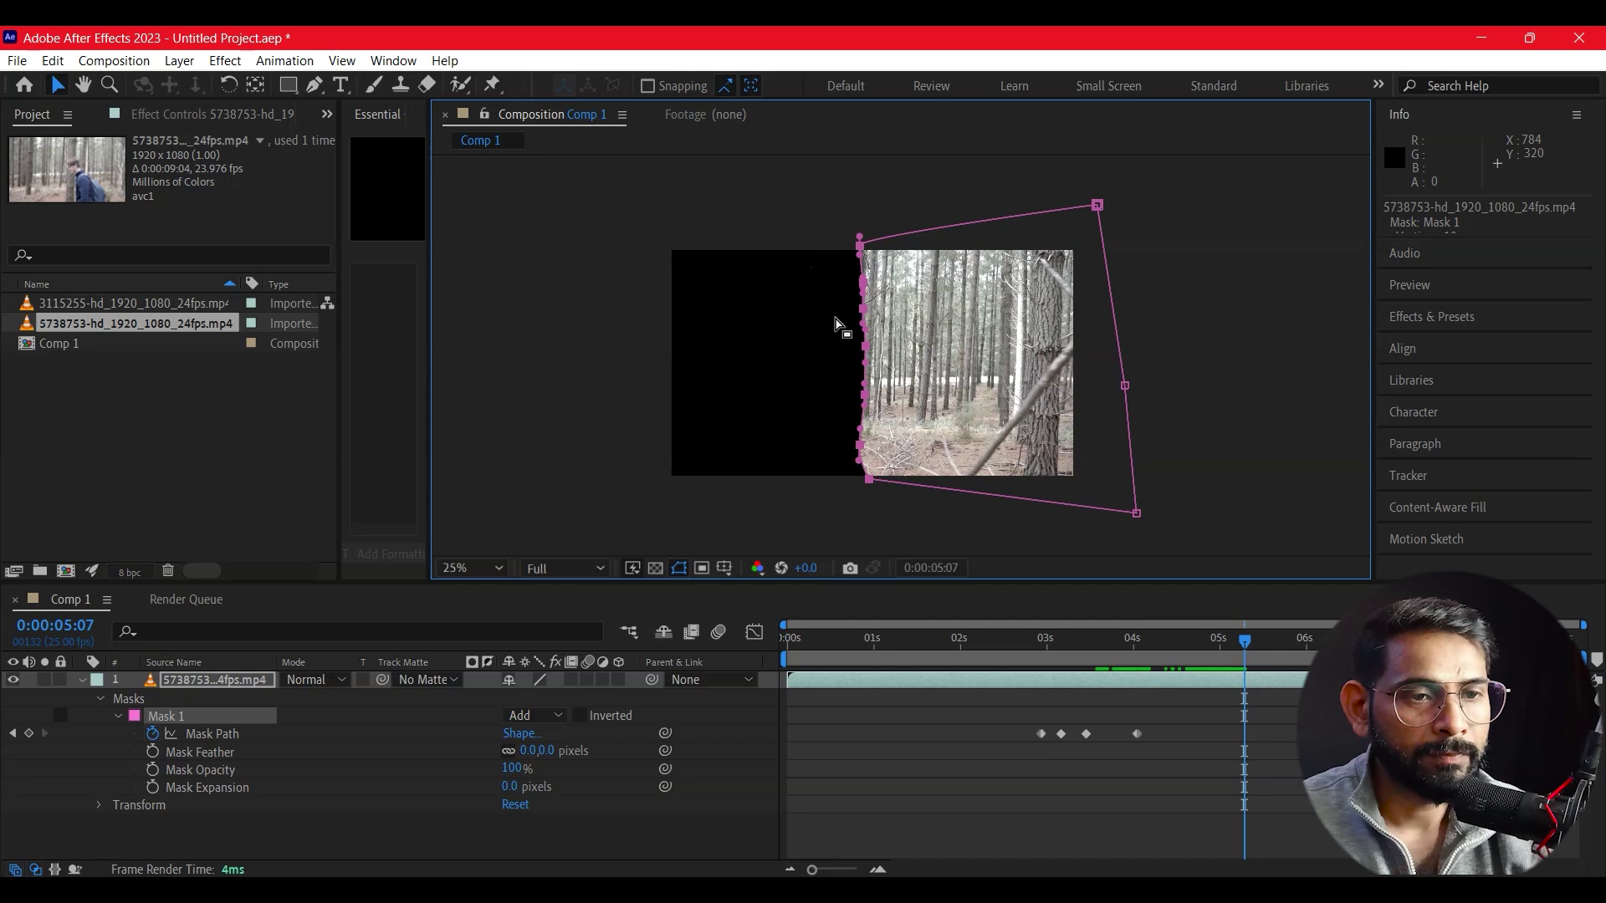
{"action": "left_click", "coordinate": [875, 337]}
{"action": "left_click", "coordinate": [863, 352]}
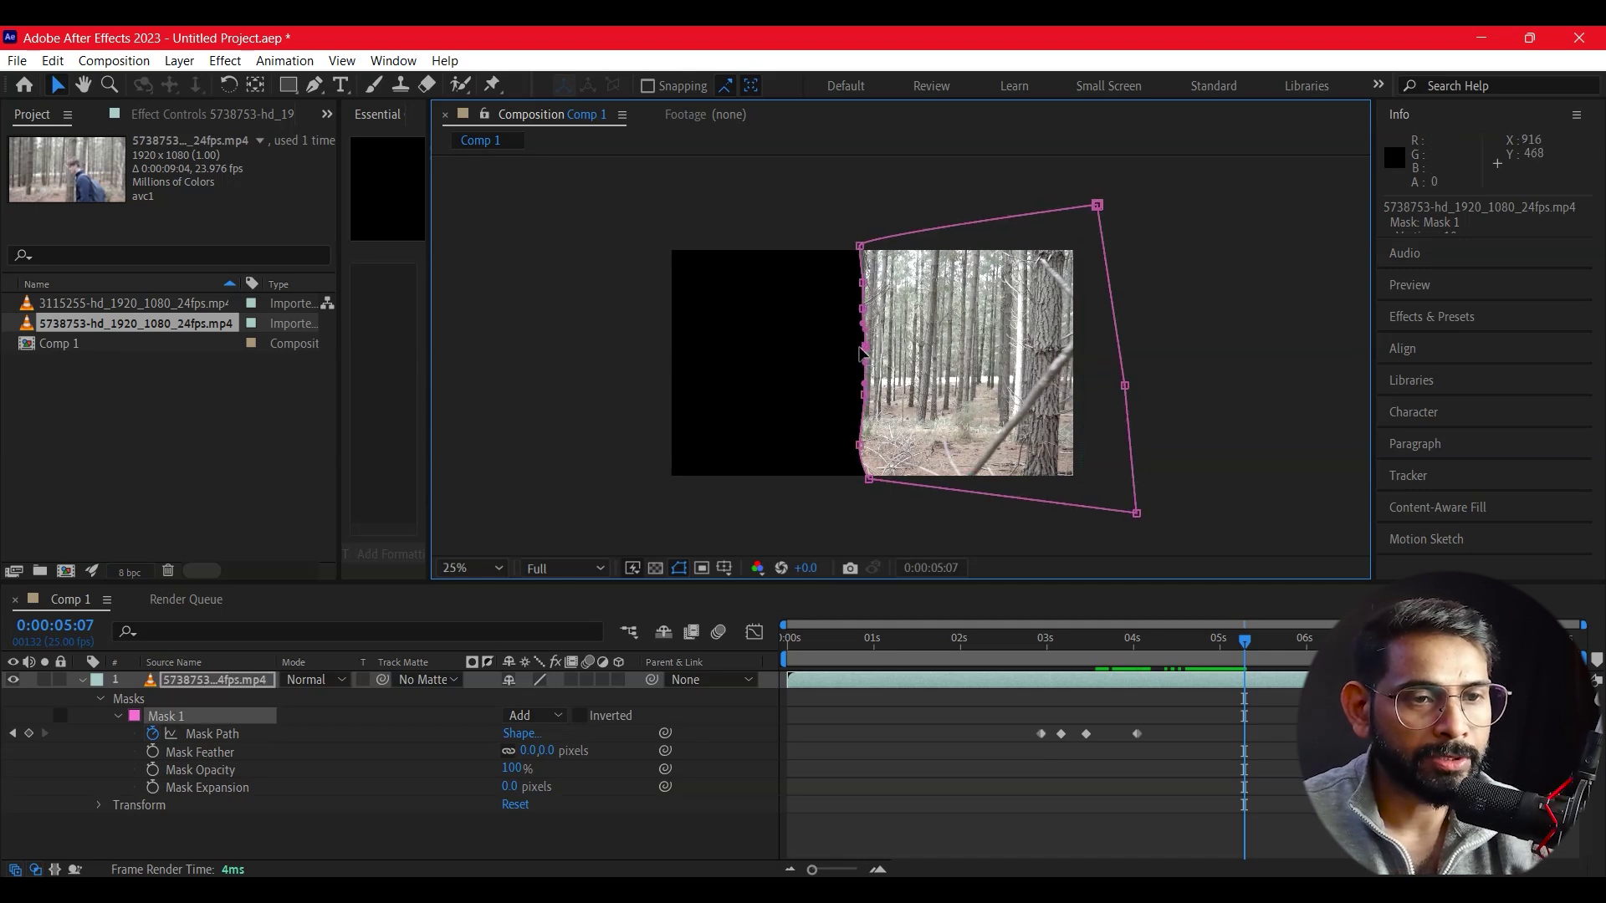
{"action": "left_click_drag", "start_coordinate": [818, 207], "coordinate": [936, 534]}
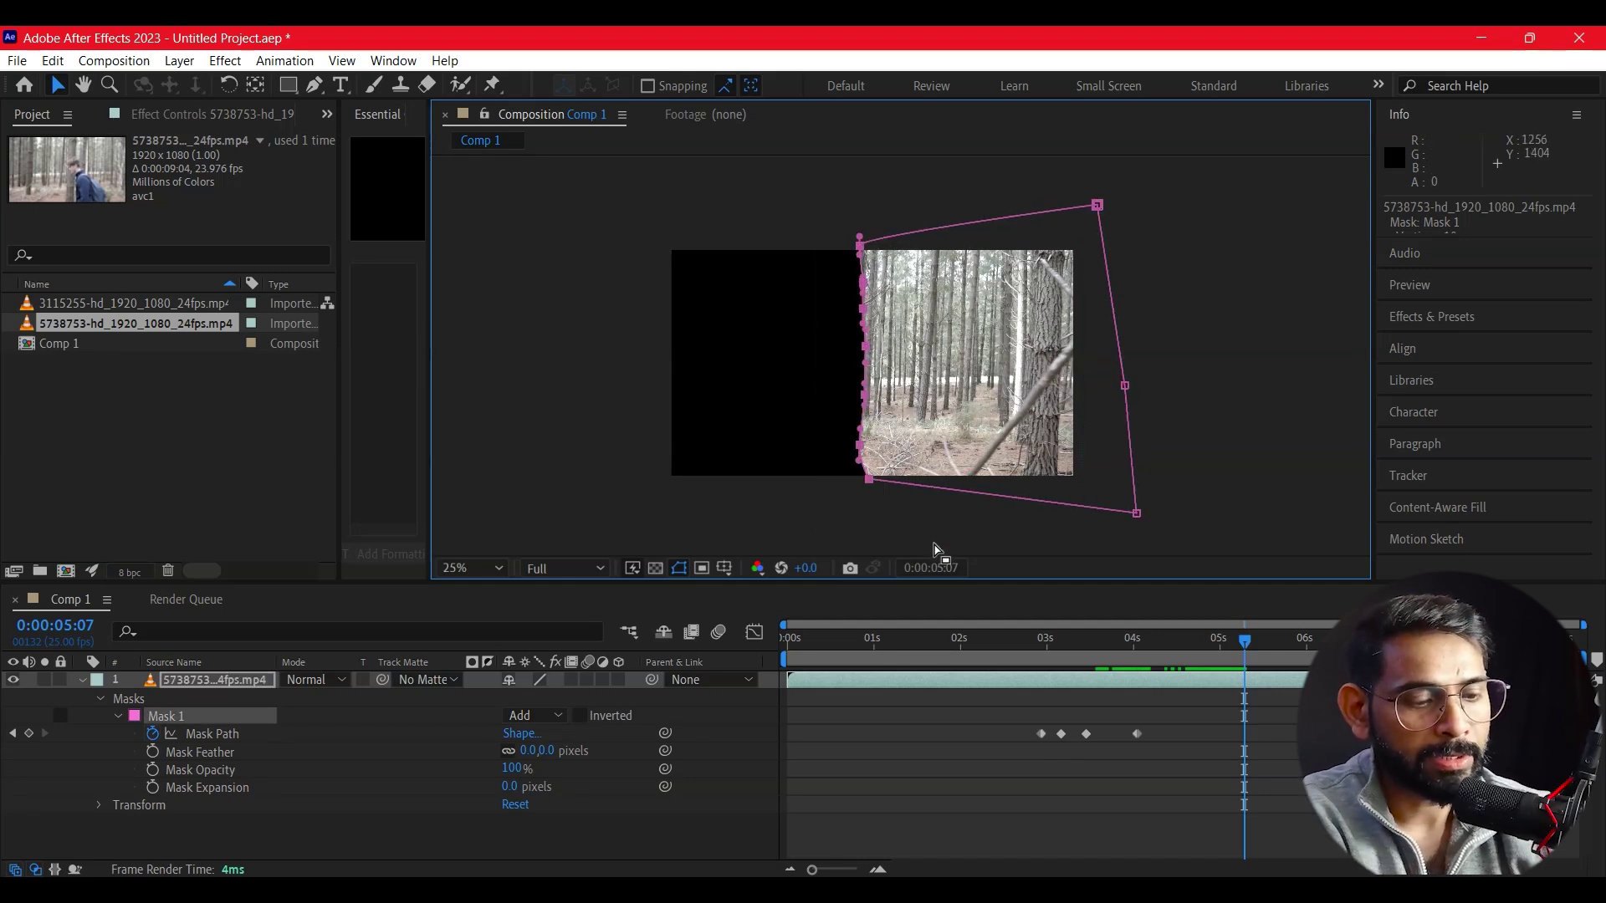
{"action": "key", "text": "shift+Right"}
{"action": "key", "text": "shift+Right"}
{"action": "key", "text": "shift+Right"}
{"action": "key", "text": "shift+Right"}
{"action": "key", "text": "shift+Right"}
{"action": "key", "text": "shift+Right"}
{"action": "key", "text": "shift+Right"}
{"action": "key", "text": "shift+Right"}
{"action": "key", "text": "shift+Right"}
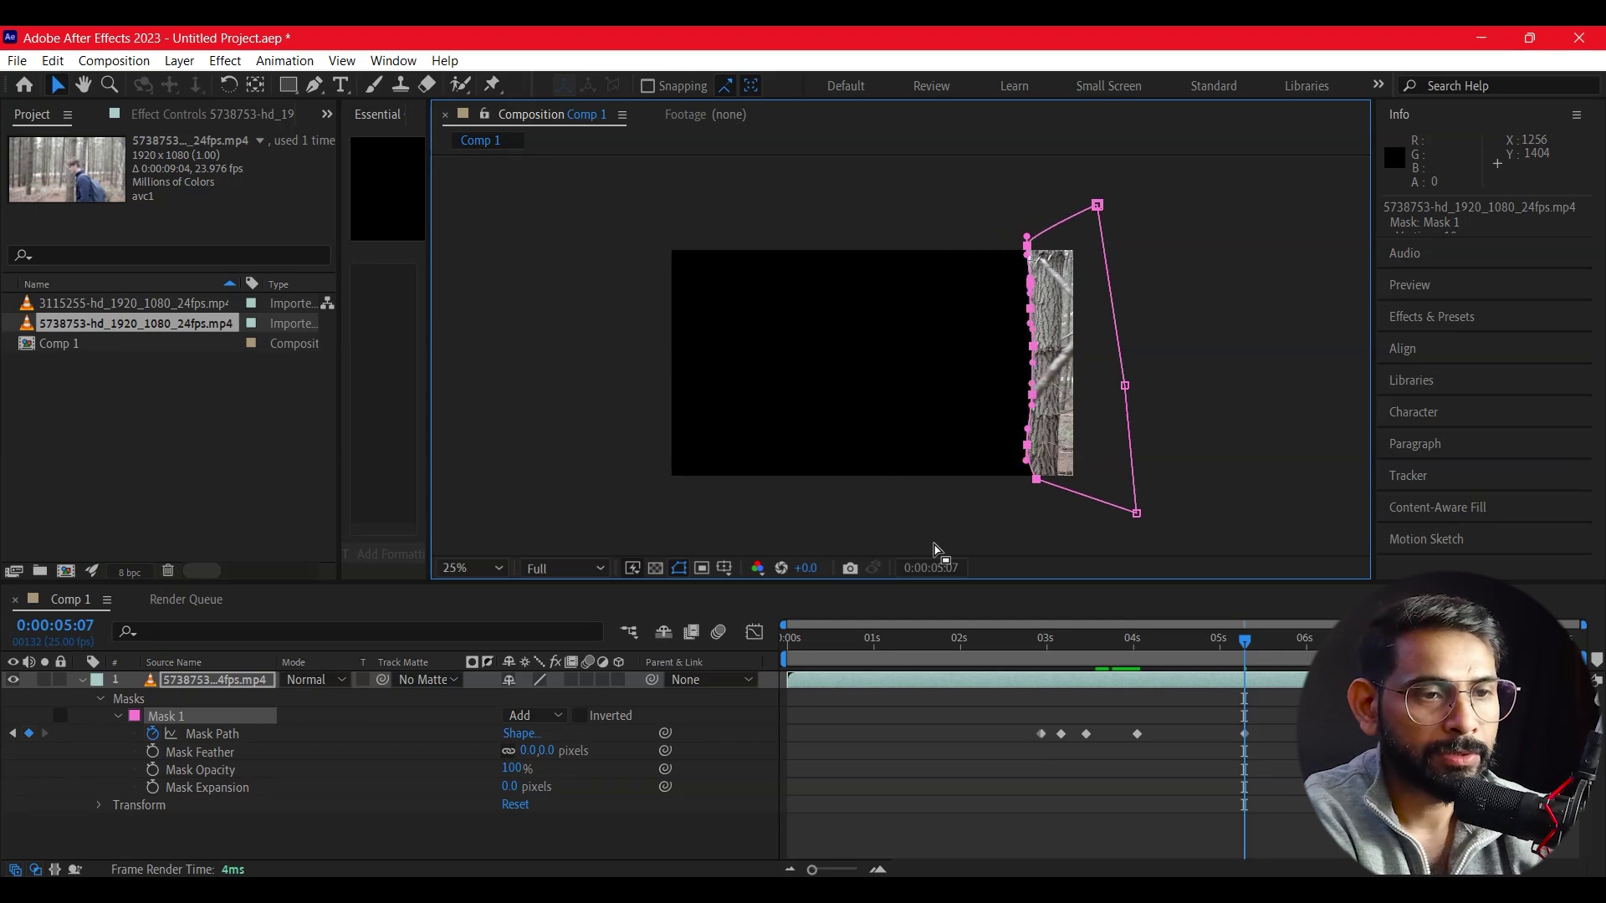
{"action": "key", "text": "shift+Right"}
{"action": "key", "text": "shift+Right"}
{"action": "key", "text": "shift+Right"}
{"action": "key", "text": "shift+Right"}
{"action": "key", "text": "shift+Right"}
{"action": "key", "text": "shift+Right"}
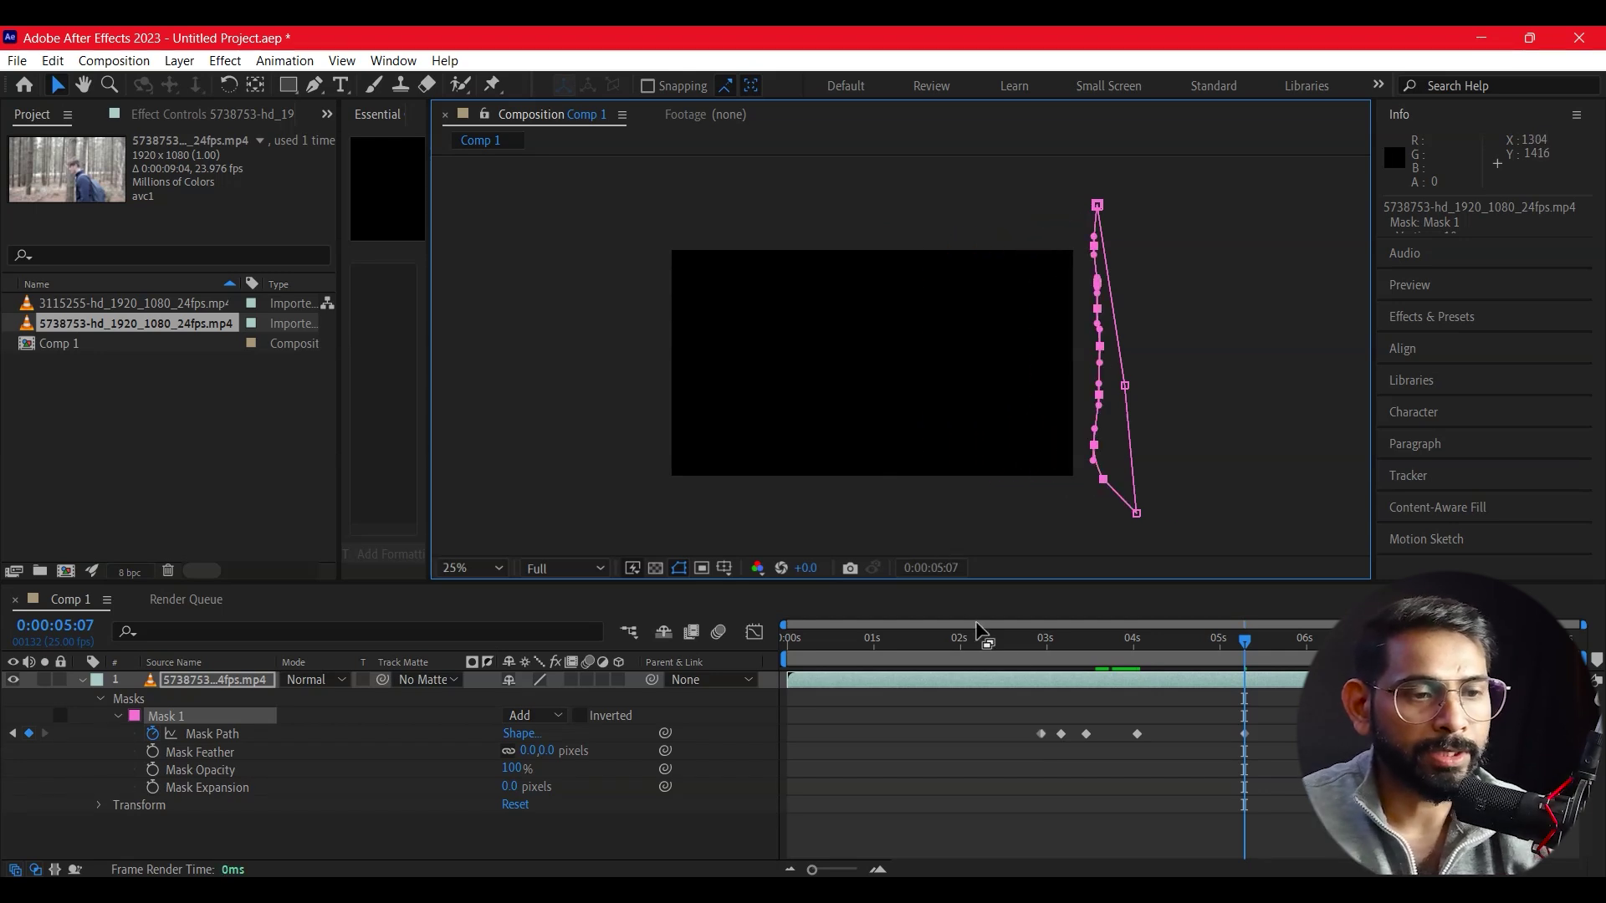
{"action": "key", "text": "shift+Left"}
{"action": "key", "text": "shift+Left"}
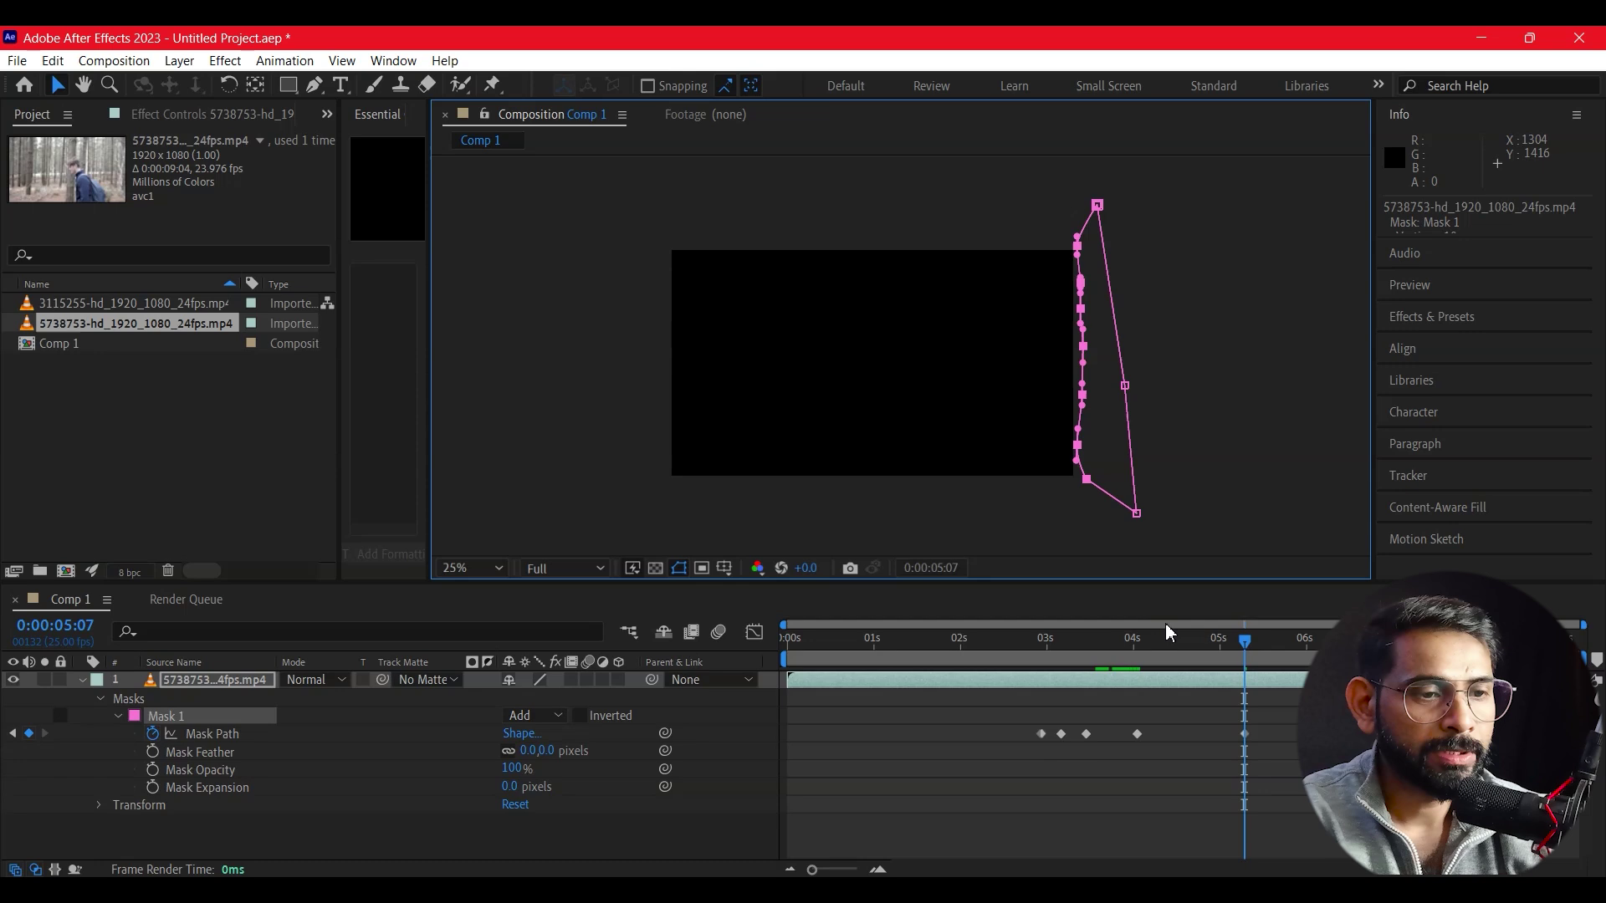
{"action": "mouse_move", "coordinate": [1235, 651]}
{"action": "left_mouse_down"}
{"action": "mouse_move", "coordinate": [1175, 661]}
{"action": "mouse_move", "coordinate": [1146, 687]}
{"action": "left_mouse_up"}
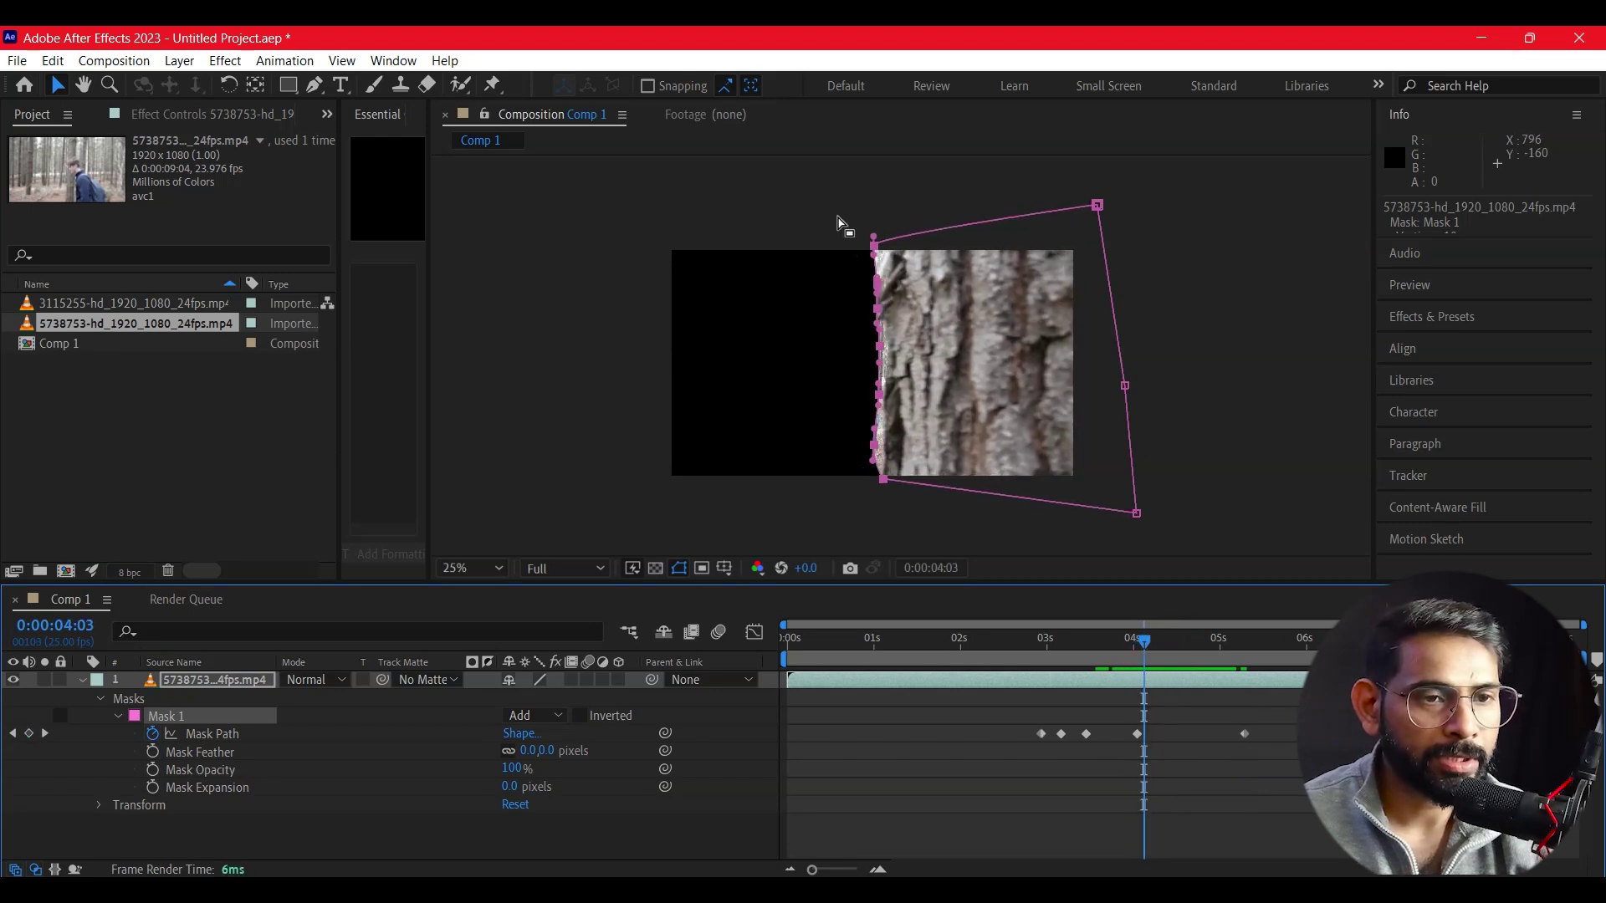
- Nudge the left edge right at 0:00:04:03 and scrub around 3–4 seconds to check trunk tracking
{"action": "left_click_drag", "start_coordinate": [845, 224], "coordinate": [920, 479]}
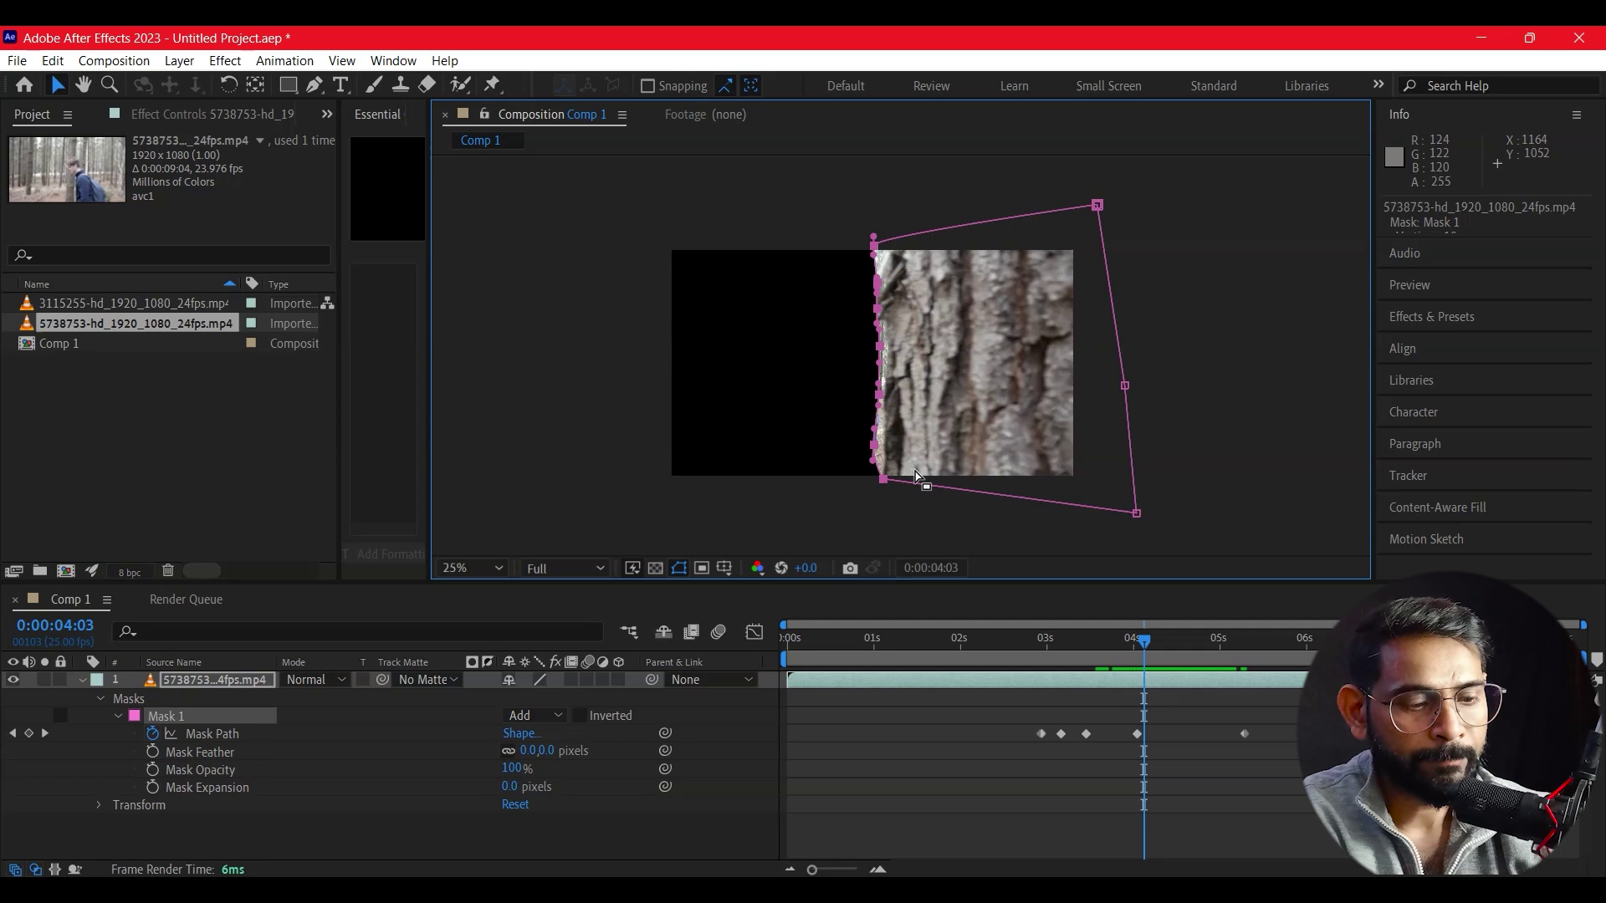
{"action": "key", "text": "Right"}
{"action": "key", "text": "Right"}
{"action": "key", "text": "Right"}
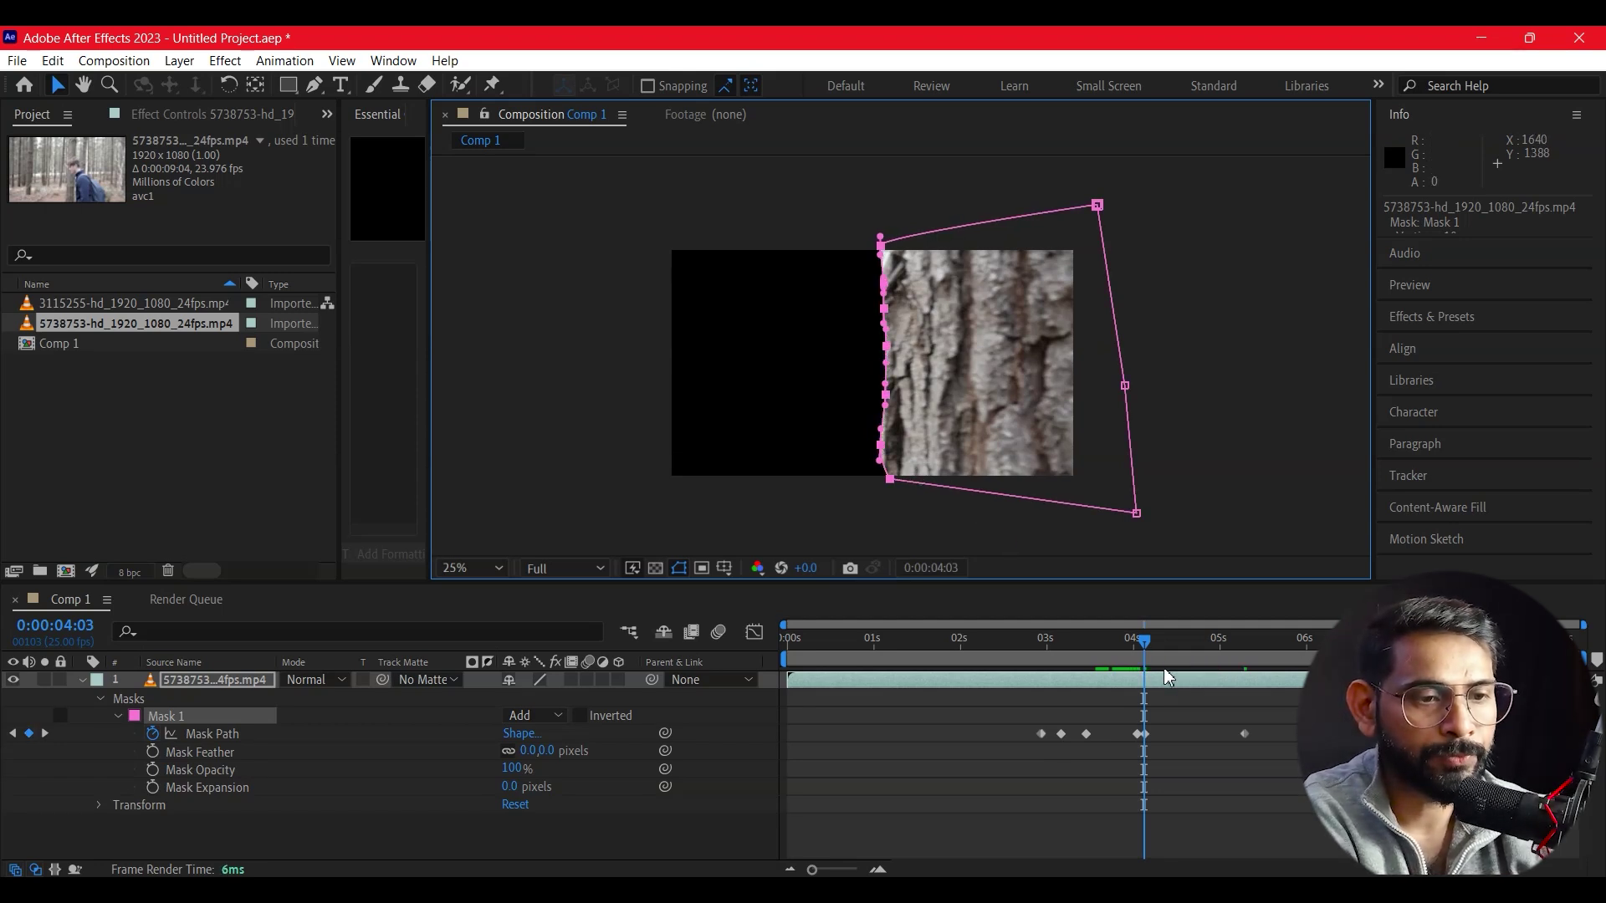
{"action": "left_click_drag", "start_coordinate": [1144, 642], "coordinate": [1033, 667]}
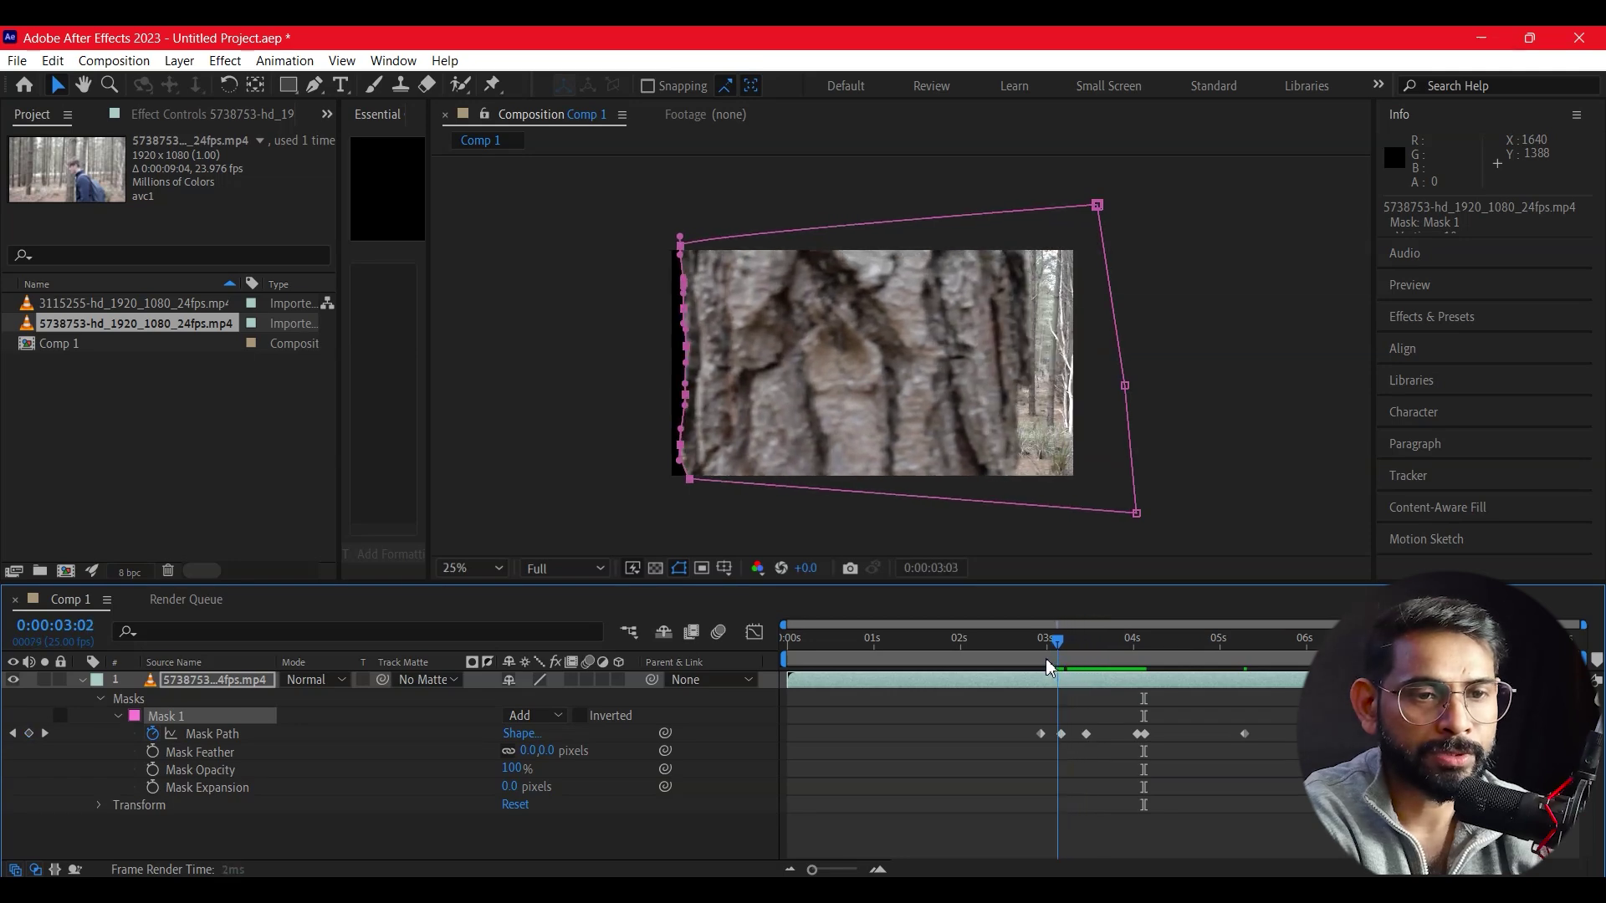
{"action": "left_click_drag", "start_coordinate": [1033, 667], "coordinate": [1210, 686]}
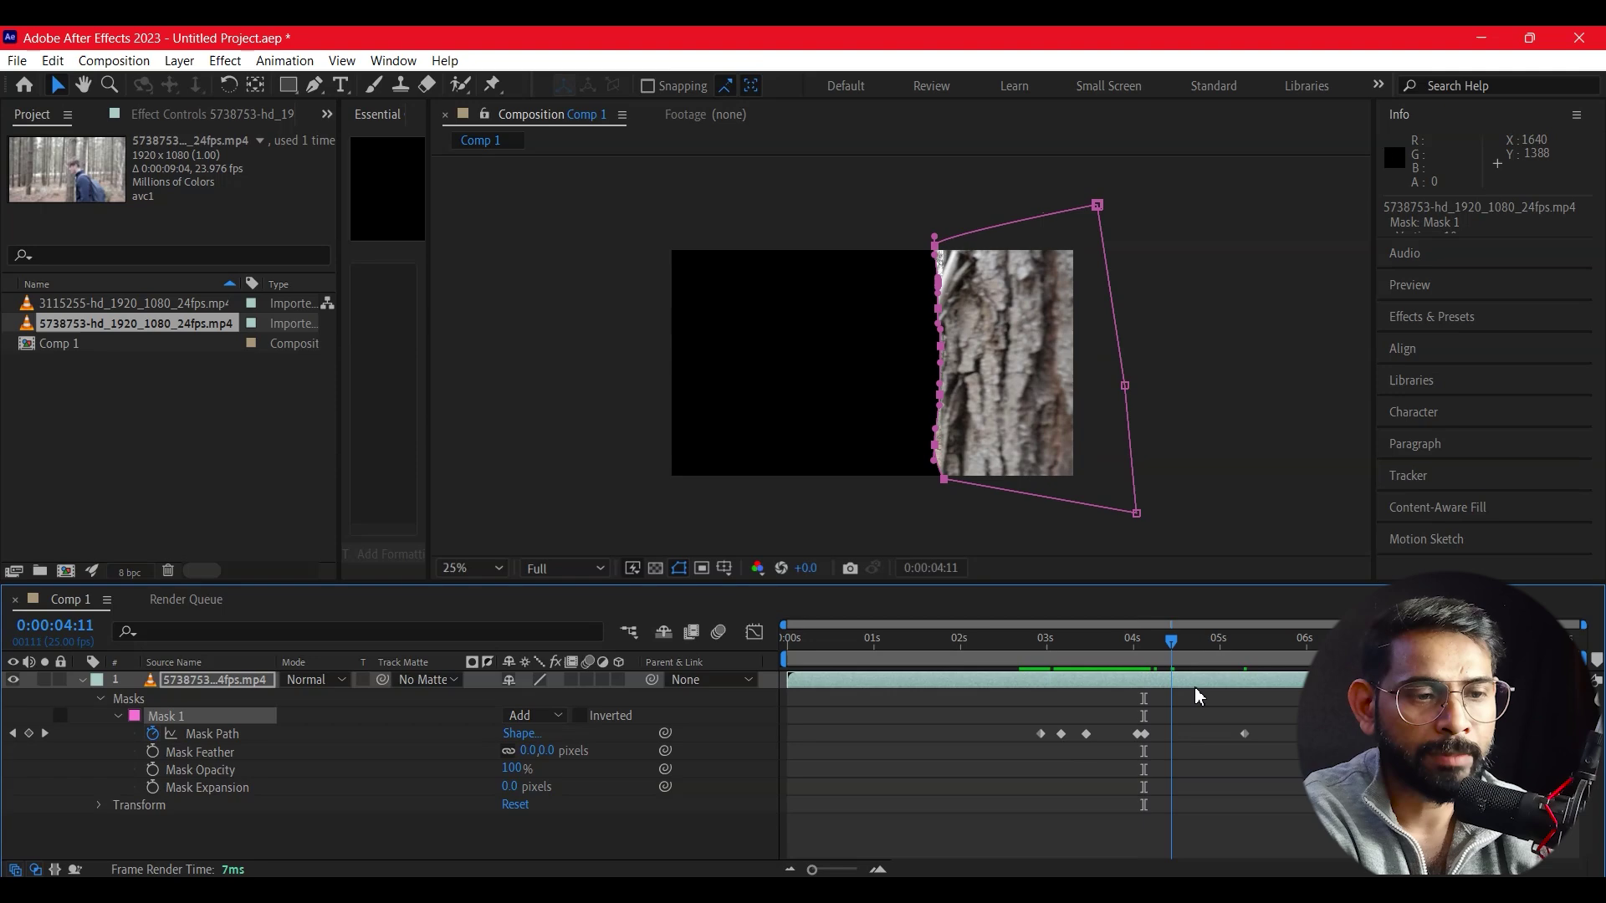
{"action": "mouse_move", "coordinate": [1098, 707]}
{"action": "left_mouse_down"}
{"action": "mouse_move", "coordinate": [938, 776]}
{"action": "mouse_move", "coordinate": [1142, 826]}
{"action": "mouse_move", "coordinate": [1114, 830]}
{"action": "left_mouse_up"}
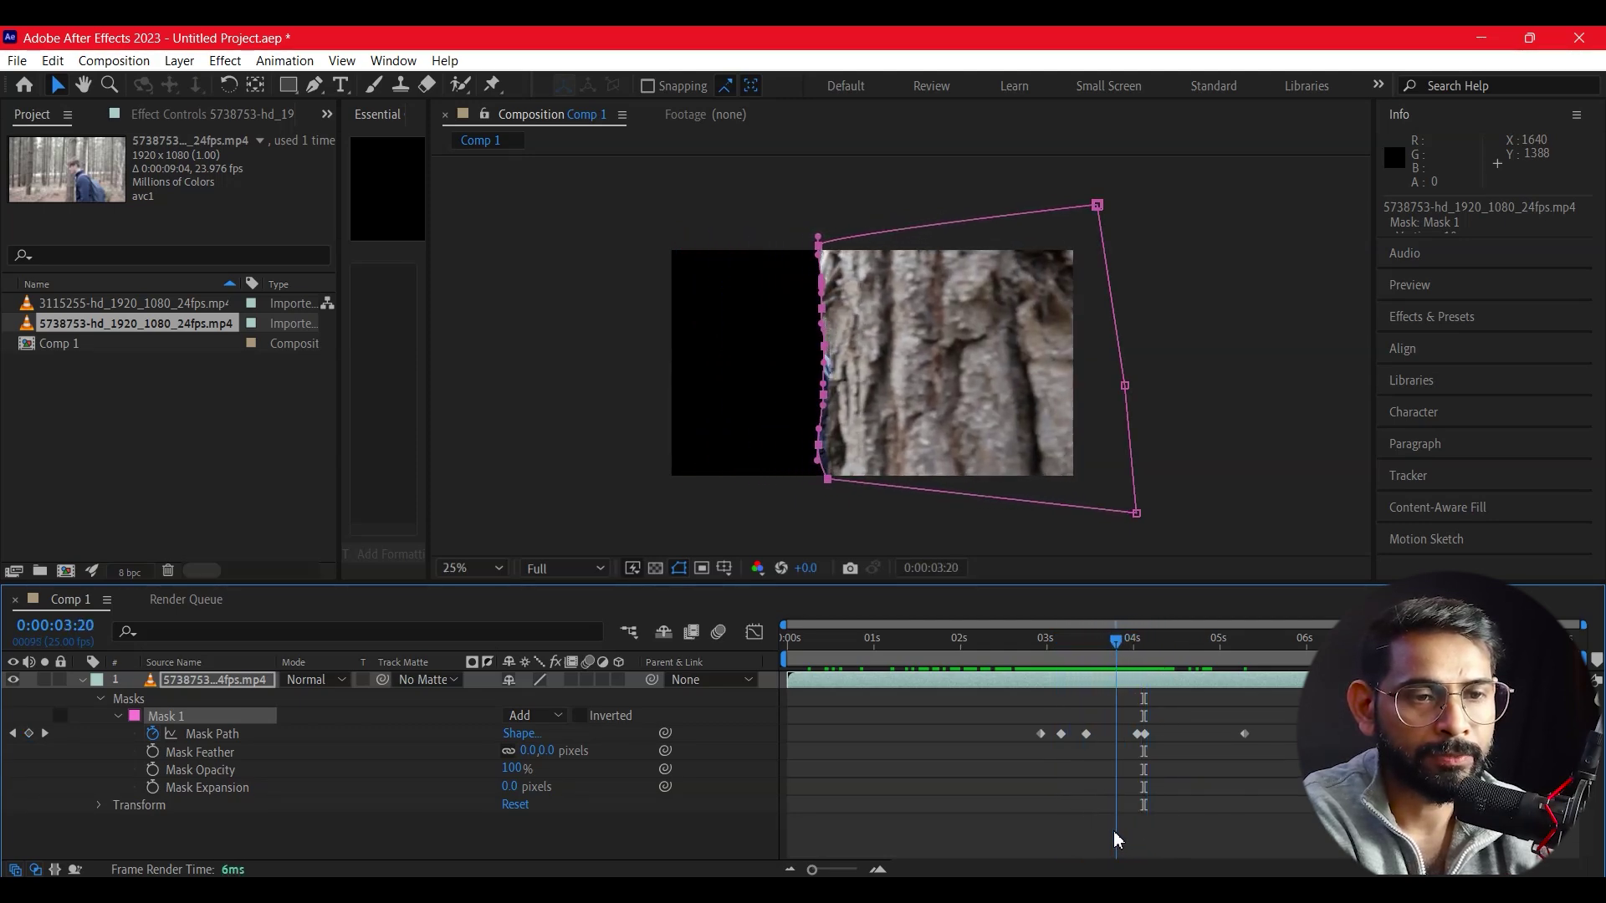
{"action": "mouse_move", "coordinate": [1116, 679]}
{"action": "left_mouse_down"}
{"action": "mouse_move", "coordinate": [1183, 679]}
{"action": "mouse_move", "coordinate": [1019, 709]}
{"action": "mouse_move", "coordinate": [1090, 750]}
{"action": "left_mouse_up"}
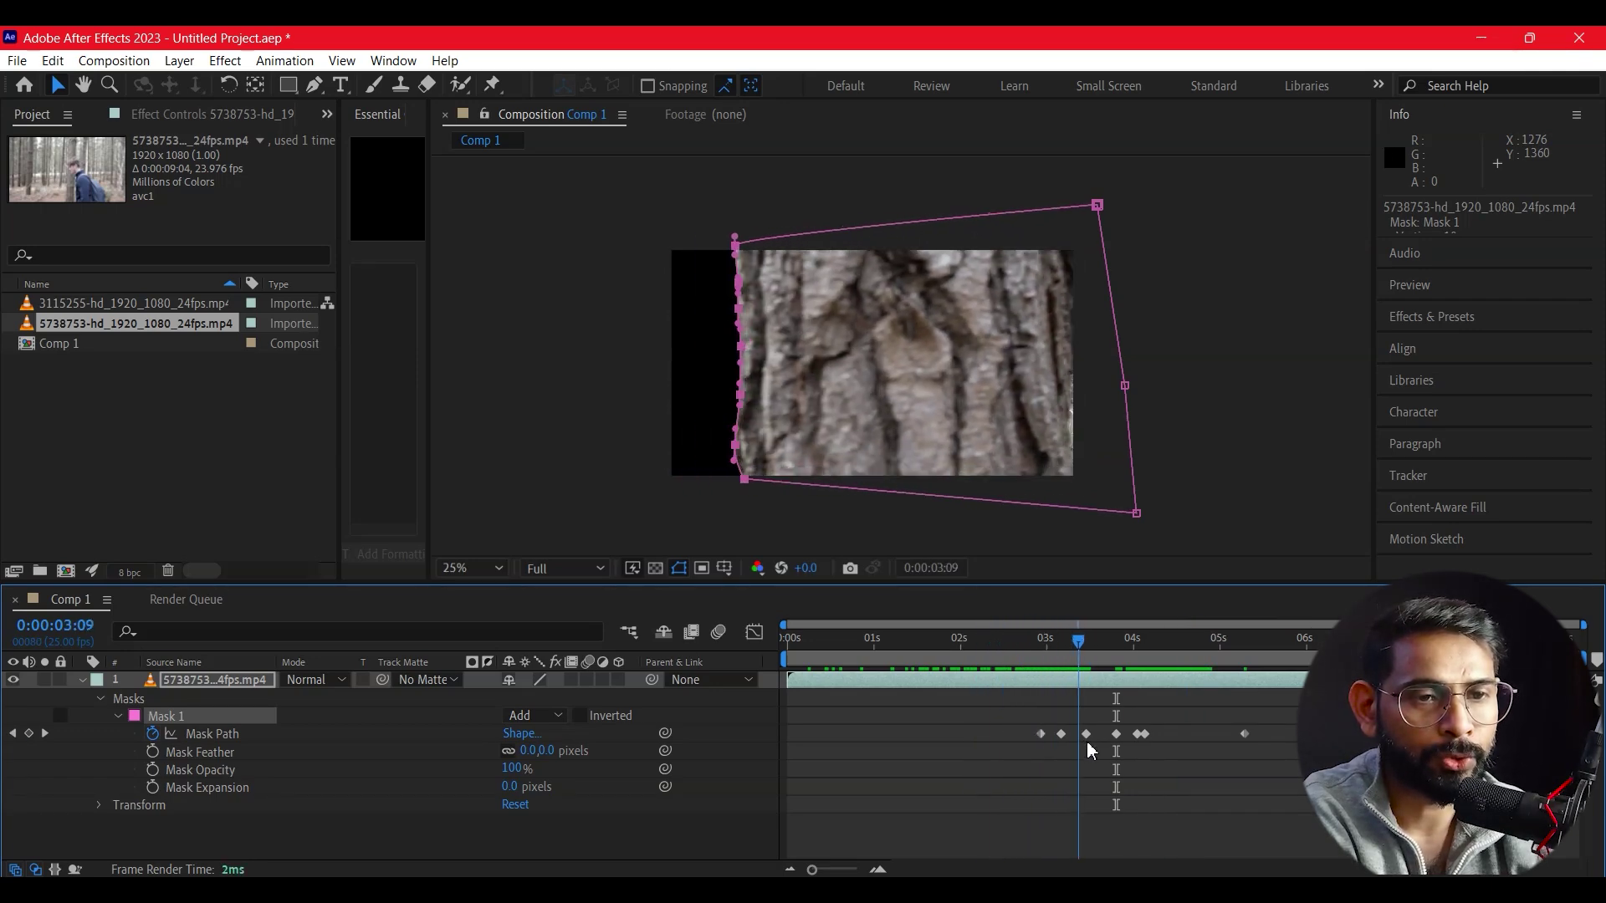
{"action": "left_click_drag", "start_coordinate": [1090, 750], "coordinate": [940, 750]}
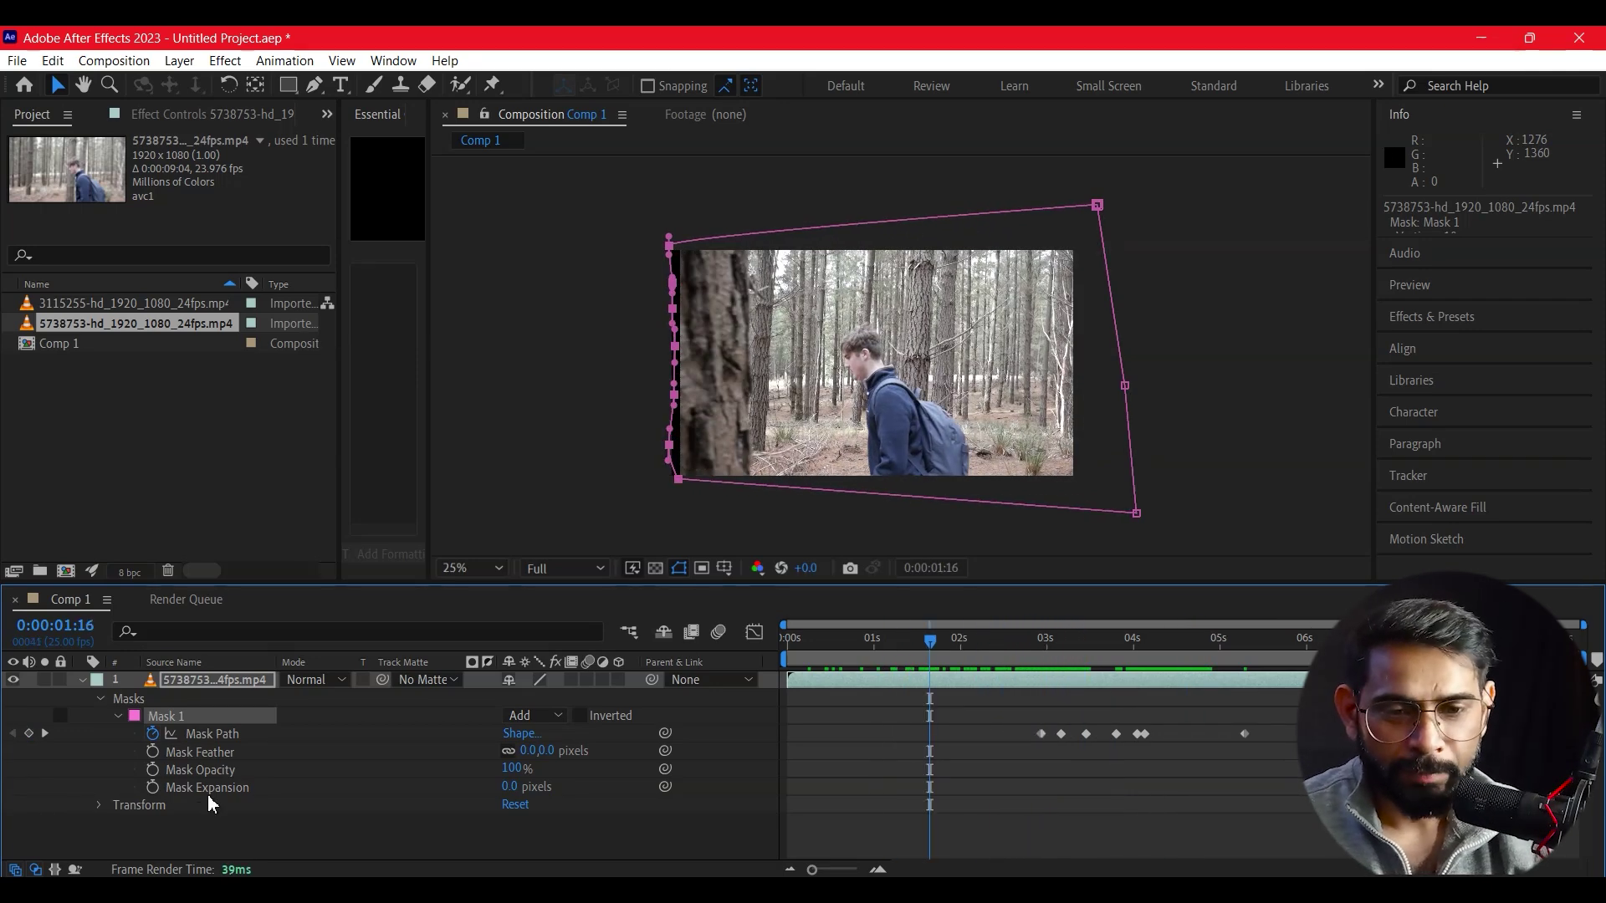
- Give Mask 1 a 25-pixel feather and scrub the wipe to check the softened edge
{"action": "left_click", "coordinate": [528, 750]}
{"action": "type", "text": "2"}
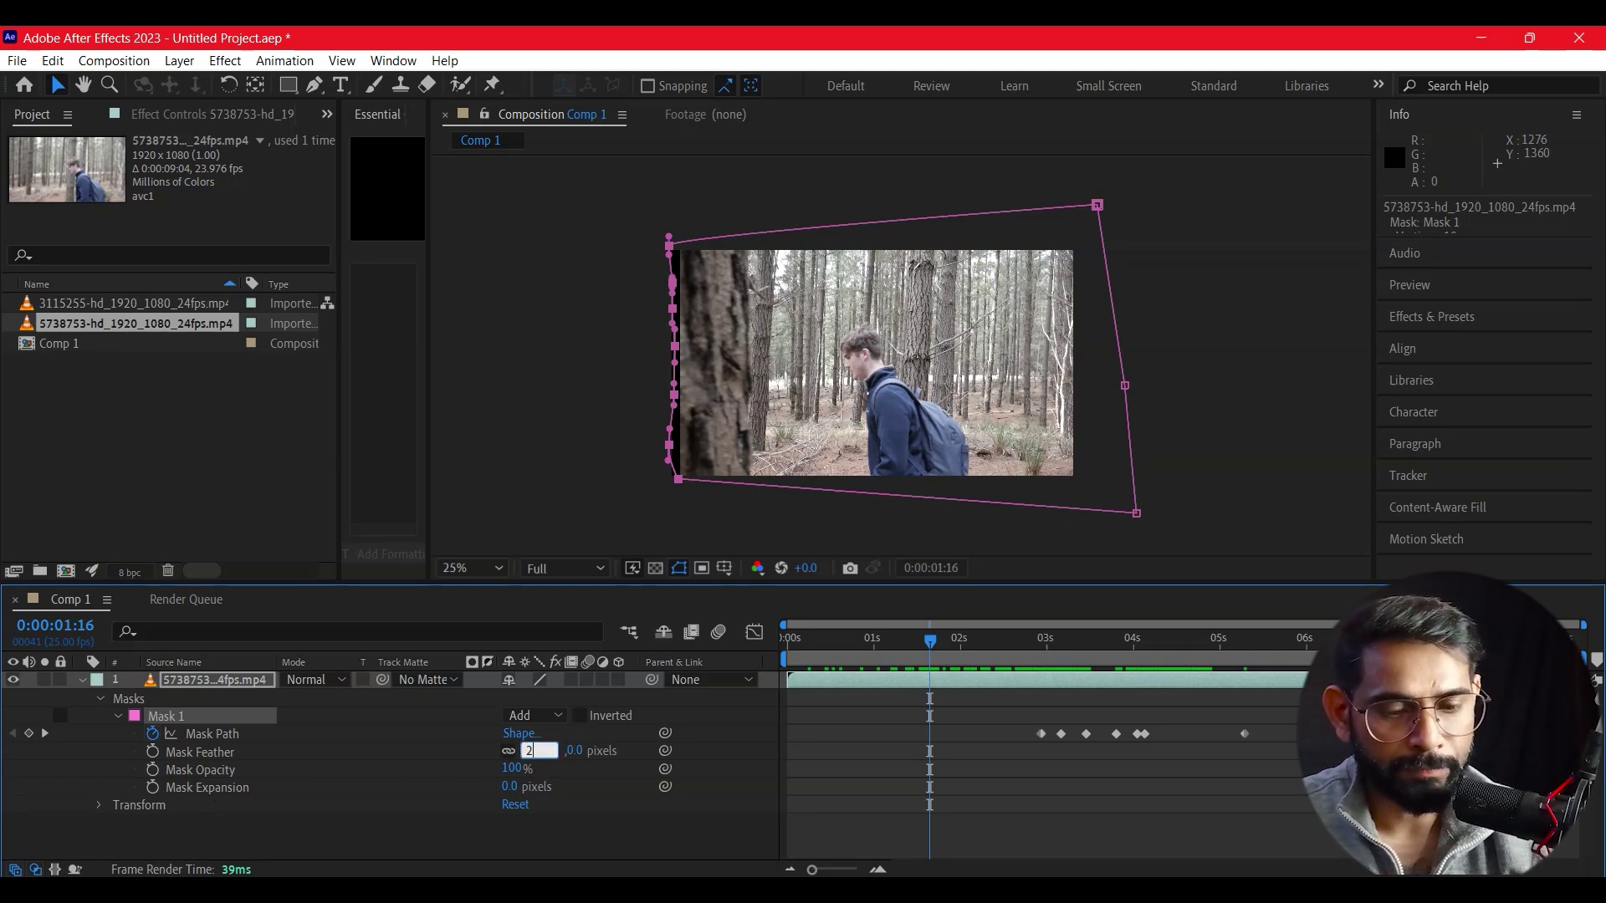
{"action": "type", "text": "5"}
{"action": "key", "text": "Return"}
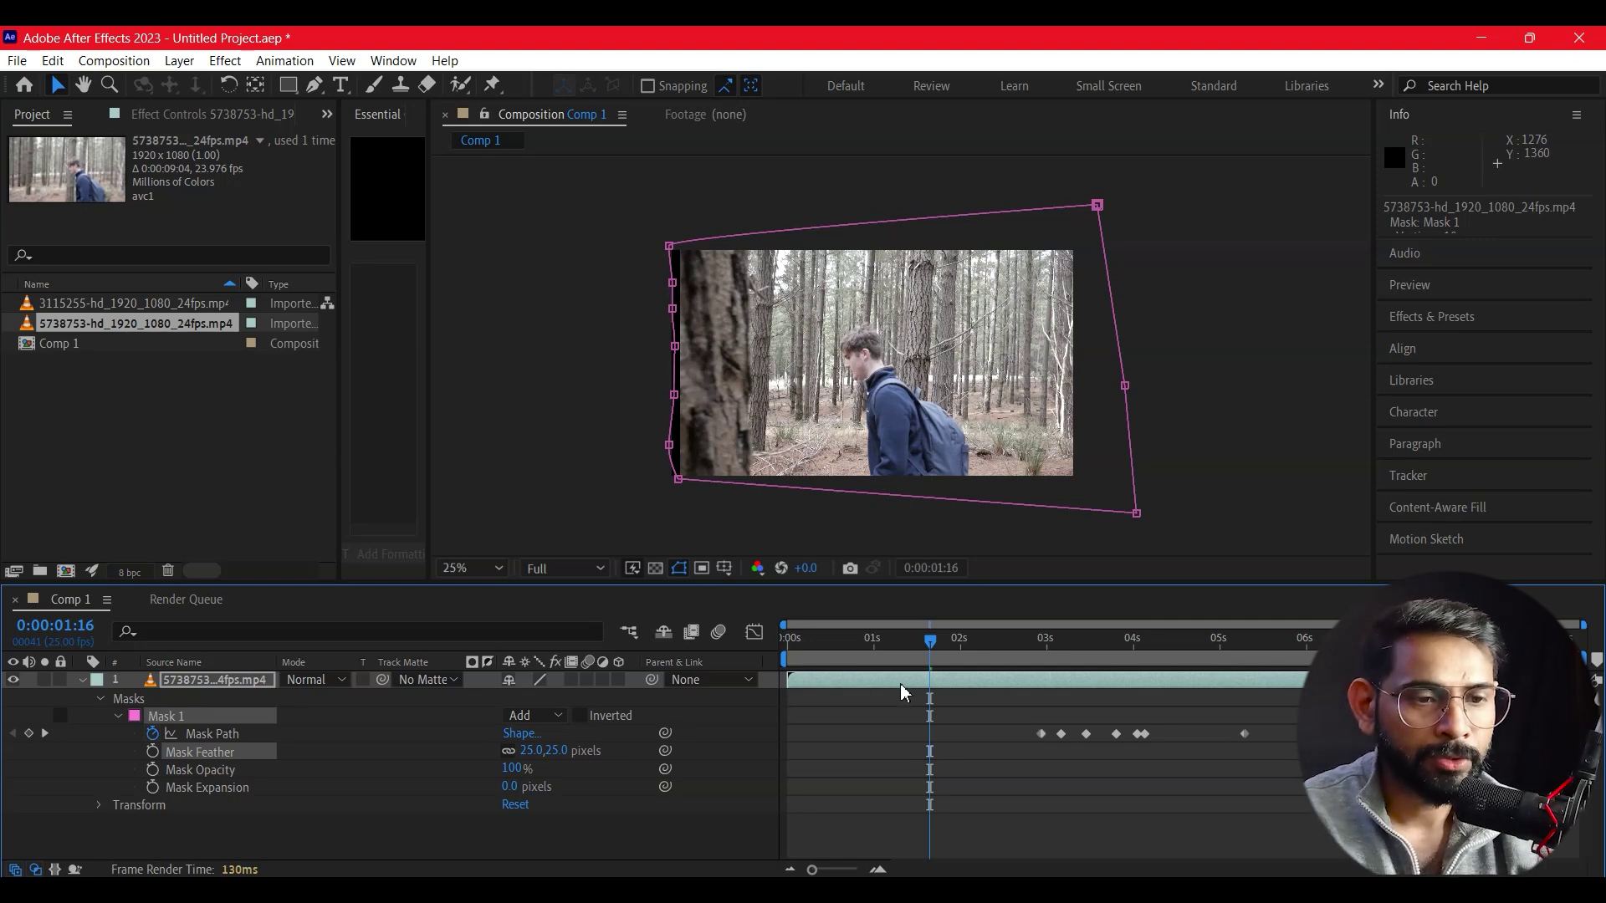
{"action": "left_click_drag", "start_coordinate": [926, 655], "coordinate": [1169, 688]}
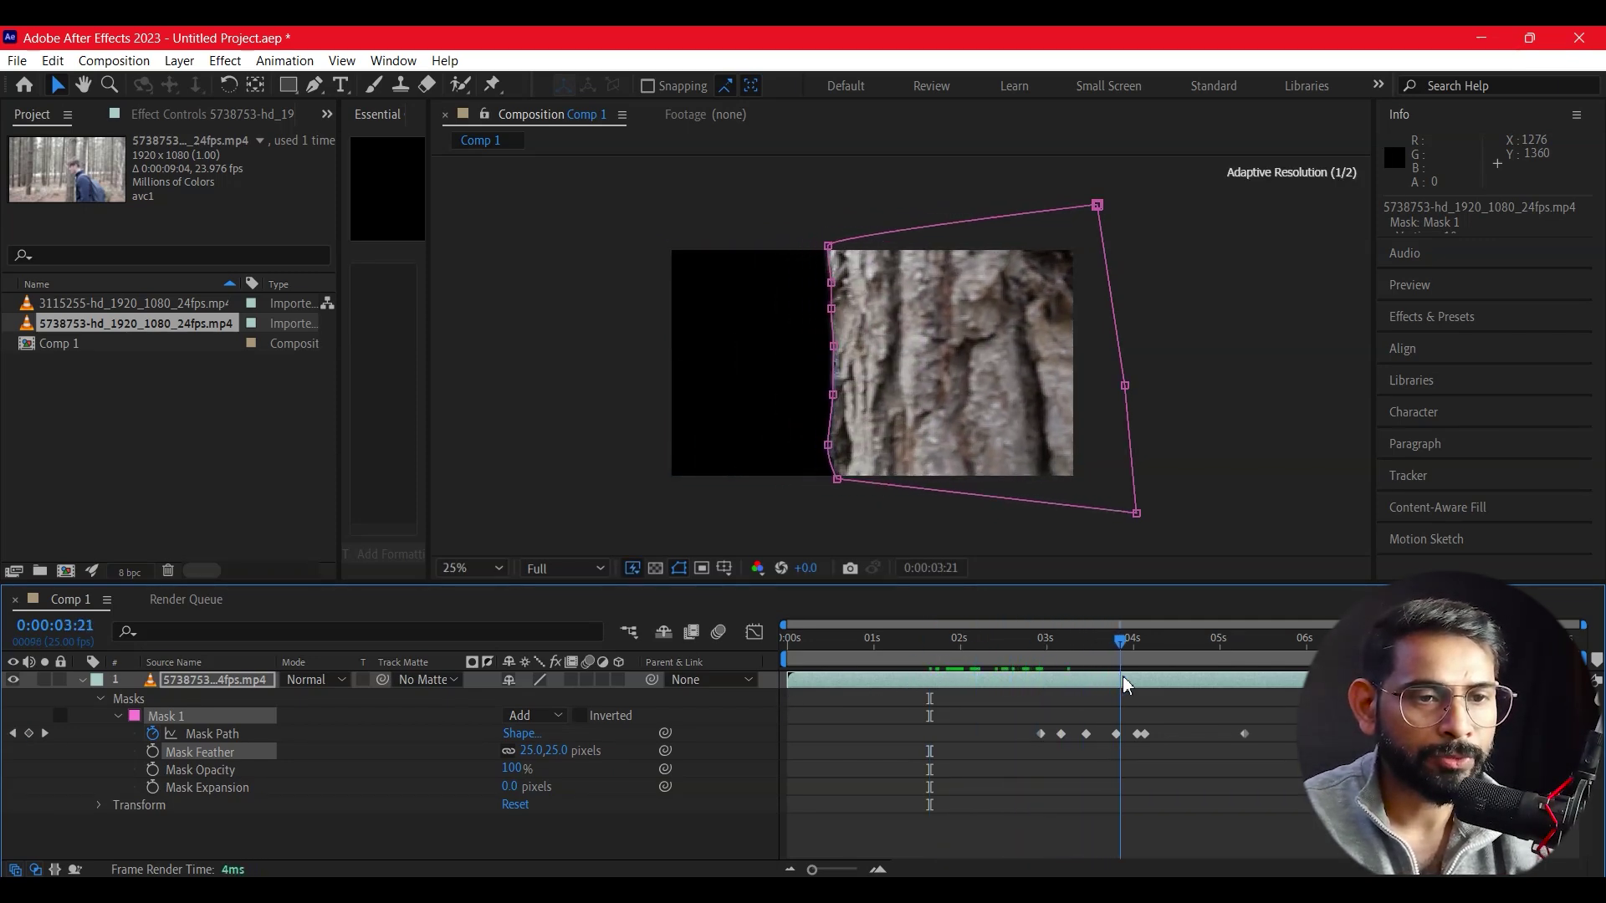
{"action": "left_click_drag", "start_coordinate": [1168, 687], "coordinate": [789, 679]}
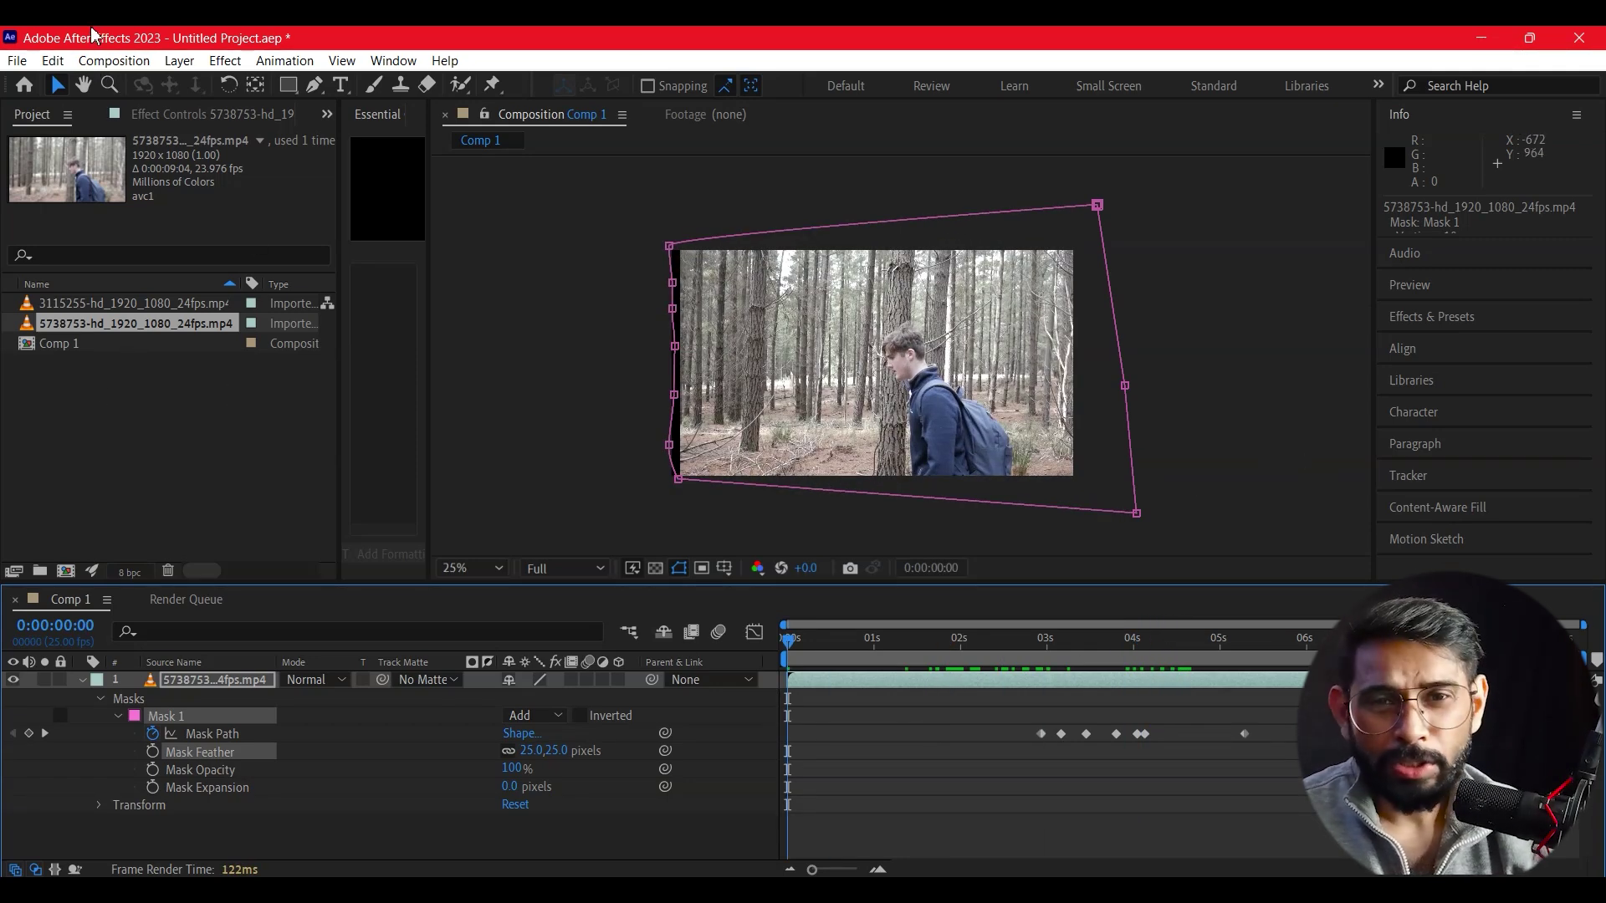
{"action": "left_click", "coordinate": [55, 90]}
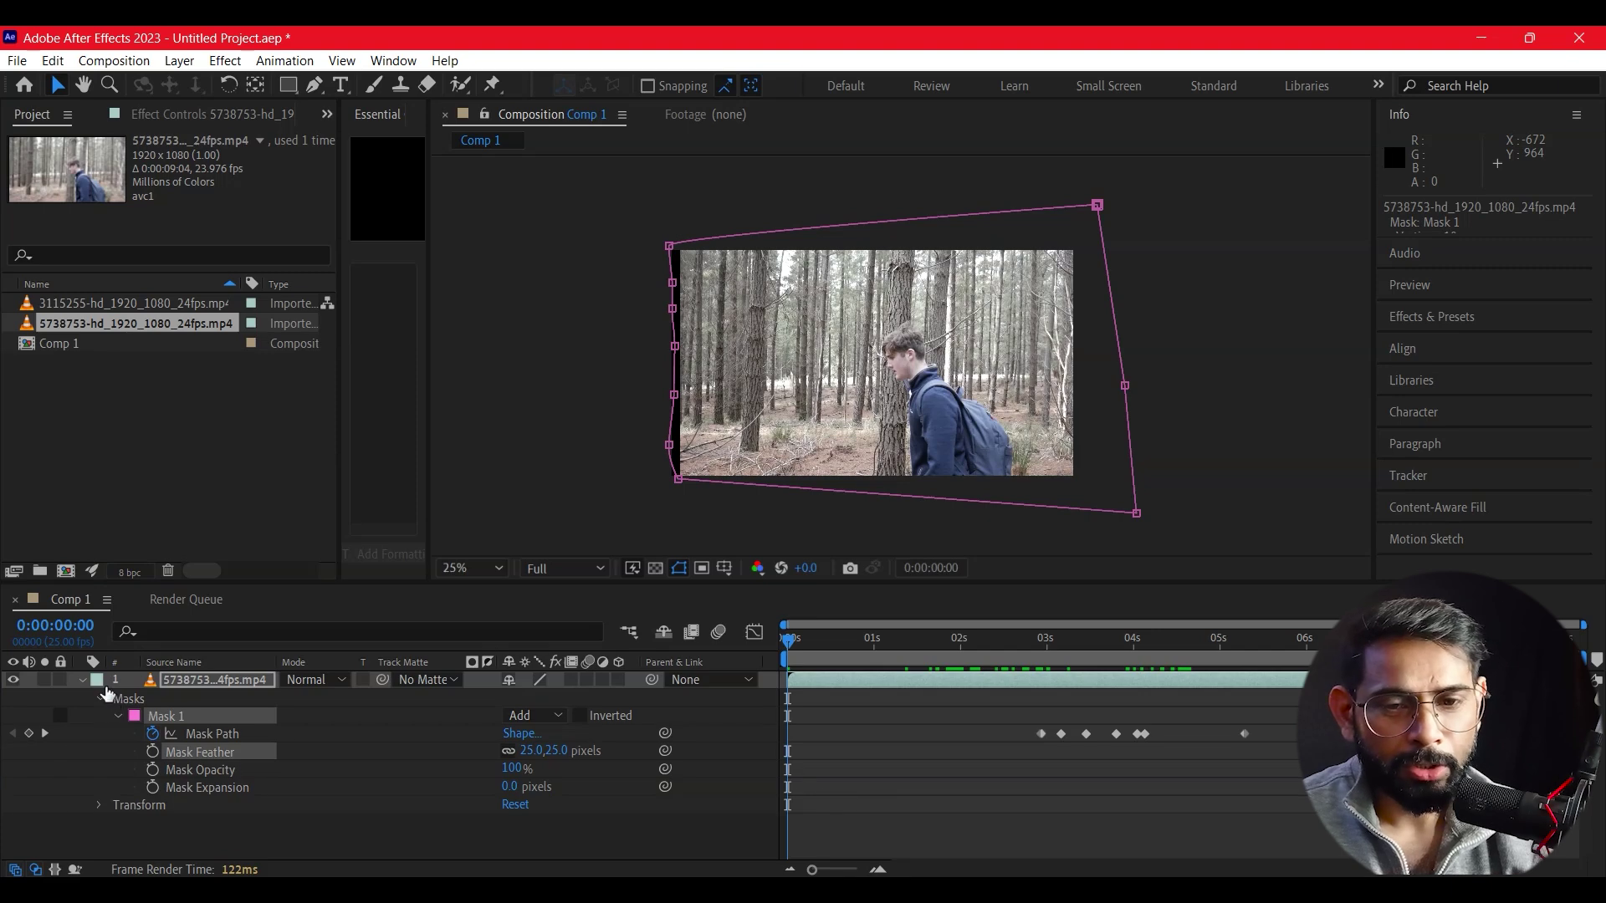
- Collapse the forest layer and drag the 3115255 clip into Comp 1 as layer 2
{"action": "left_click", "coordinate": [81, 680]}
{"action": "left_click", "coordinate": [346, 786]}
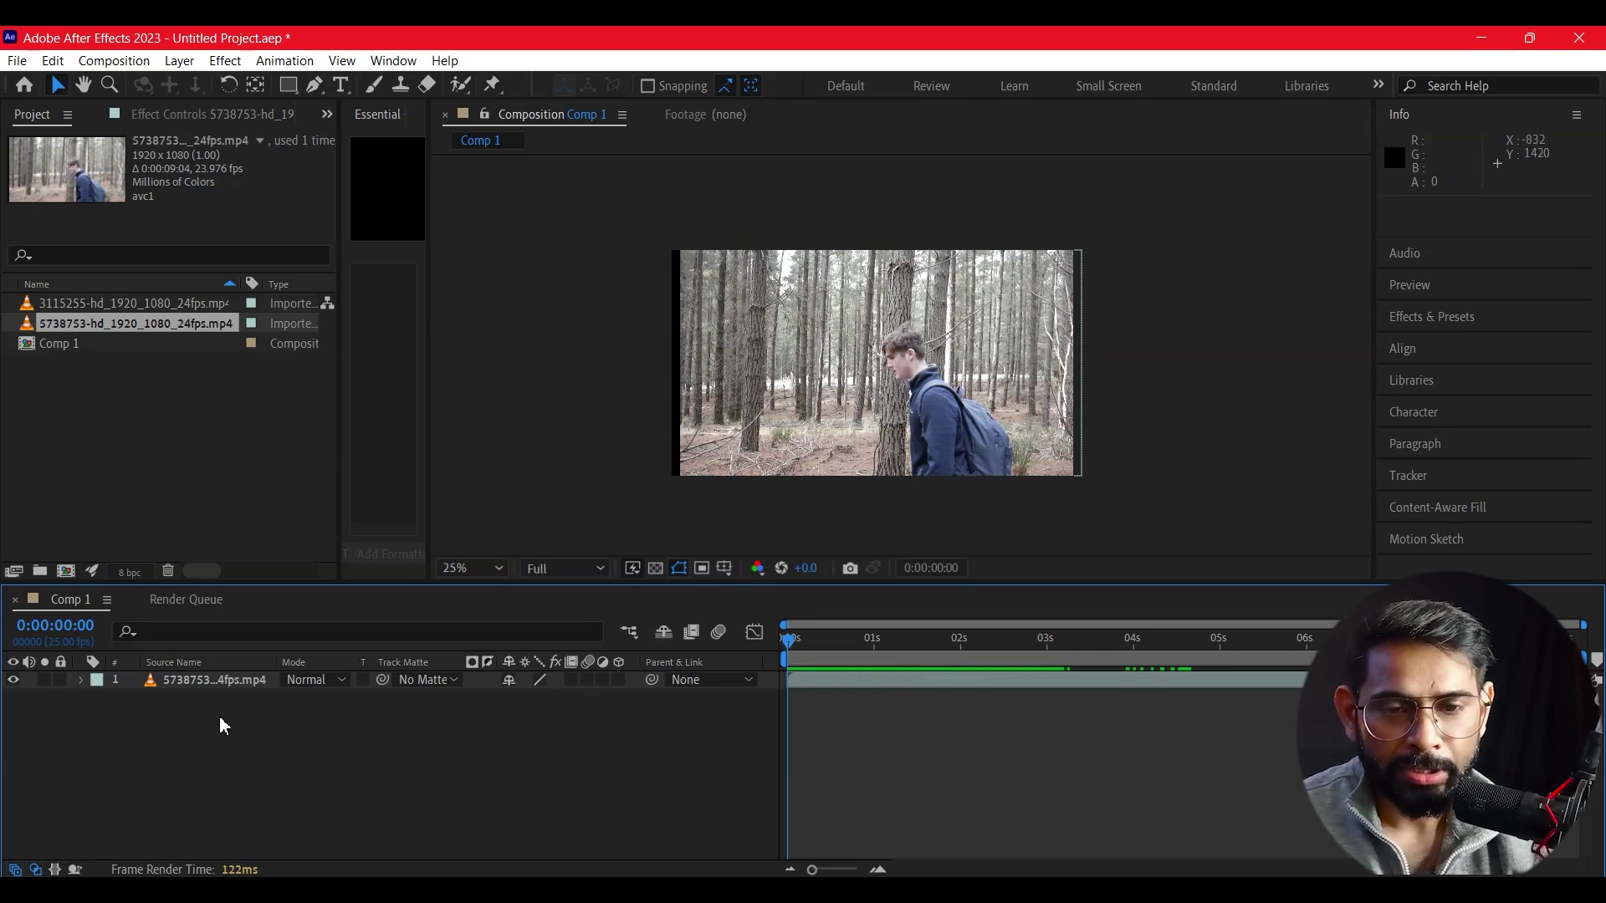
{"action": "left_click_drag", "start_coordinate": [77, 308], "coordinate": [155, 736]}
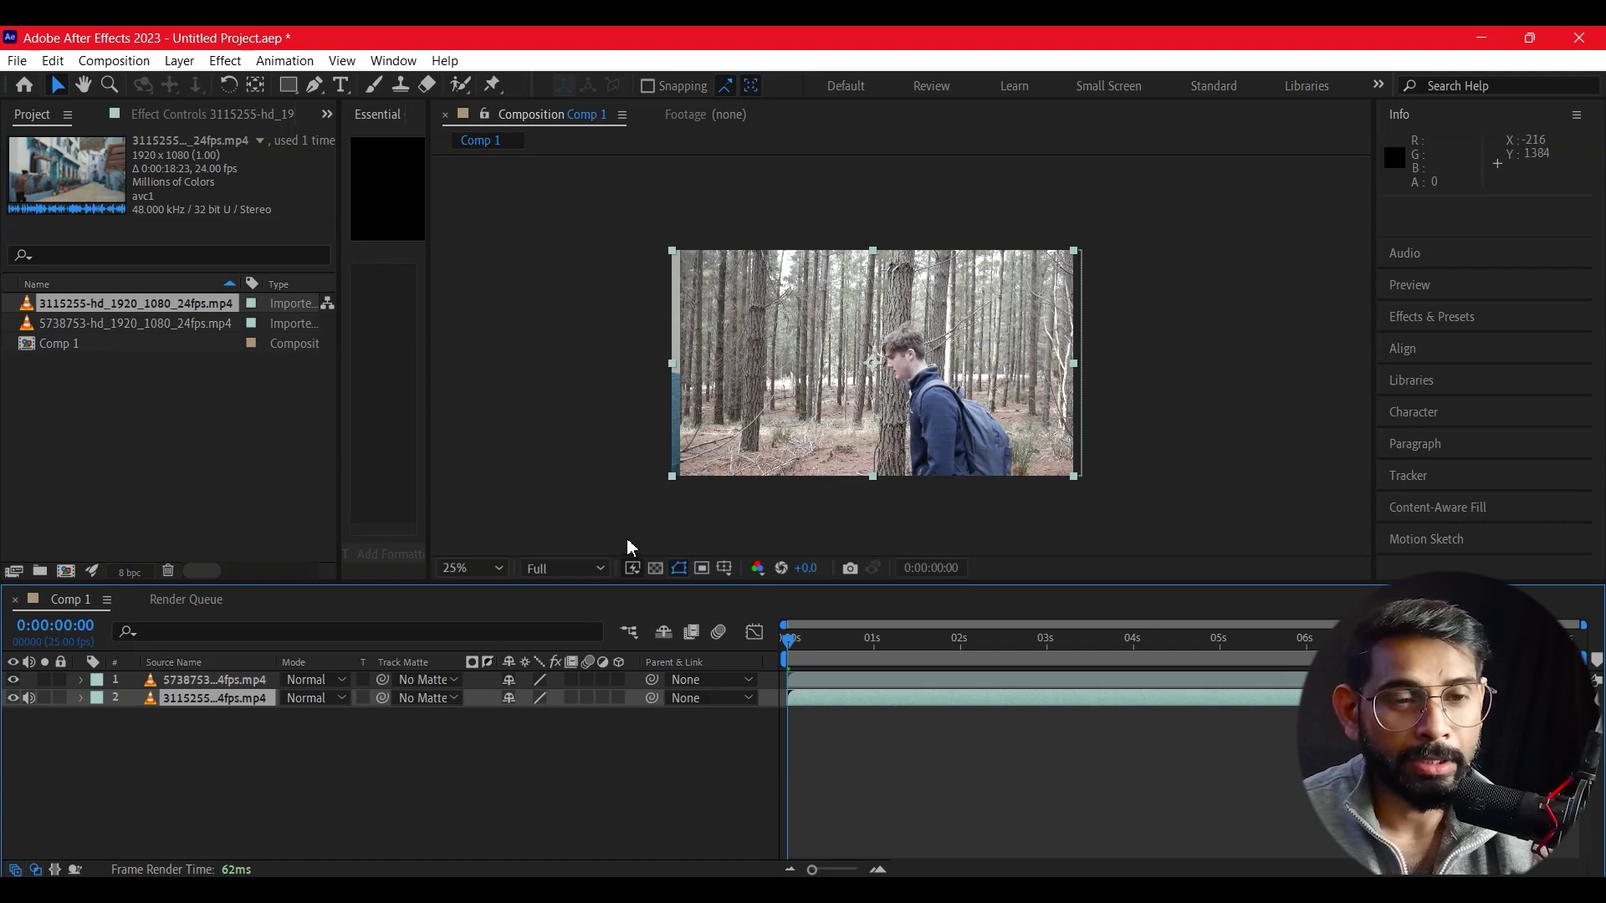
{"action": "key", "text": "space"}
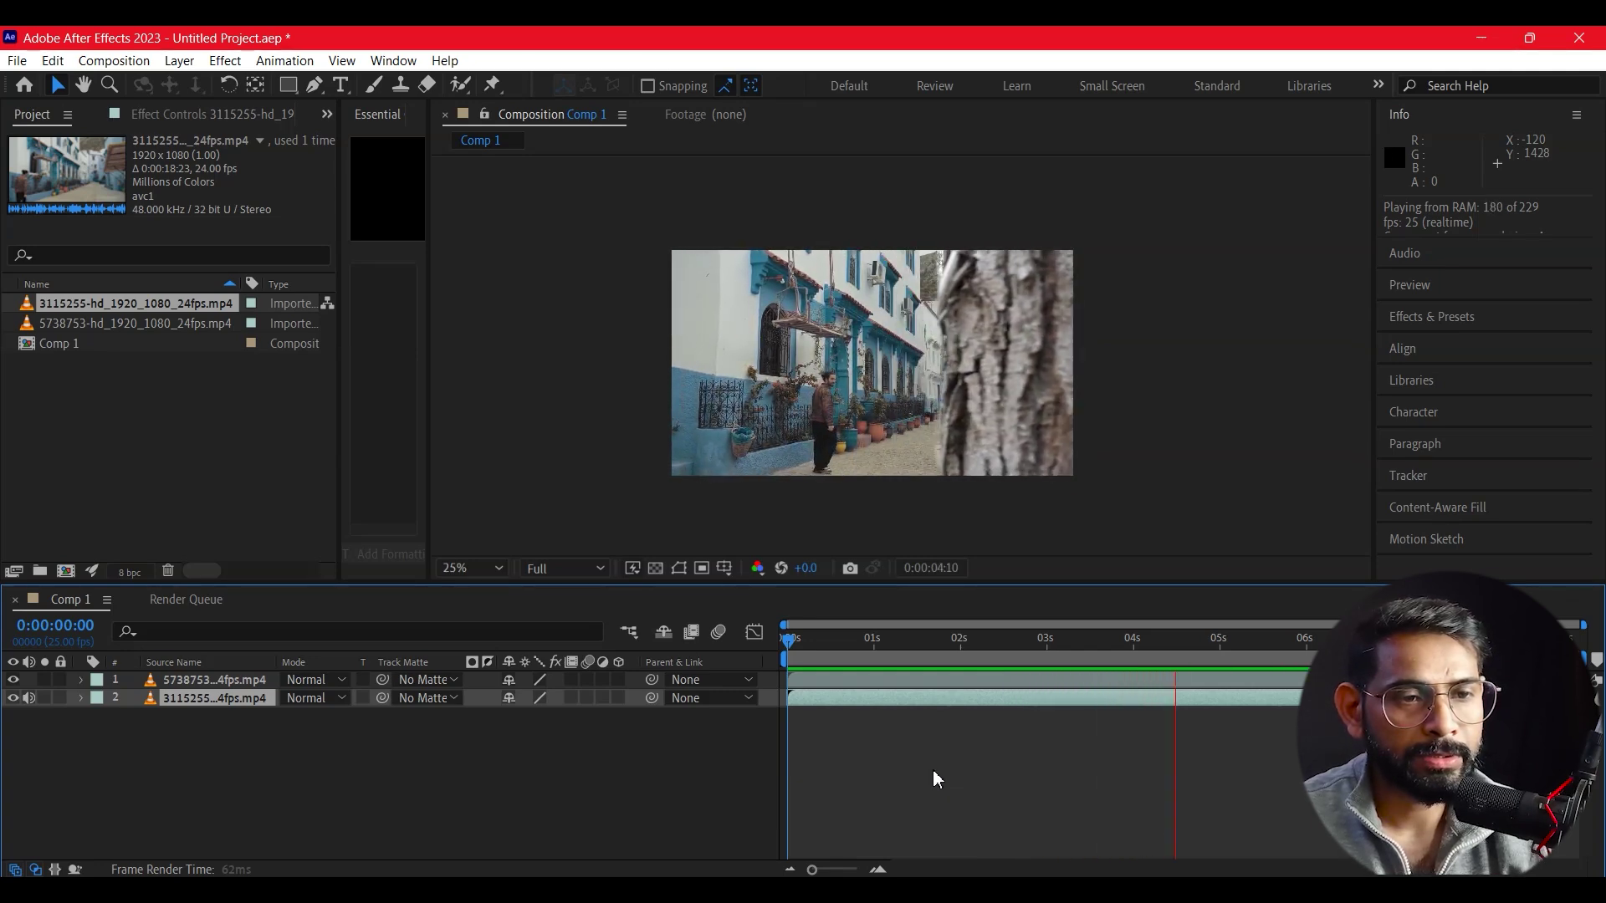
{"action": "key", "text": "space"}
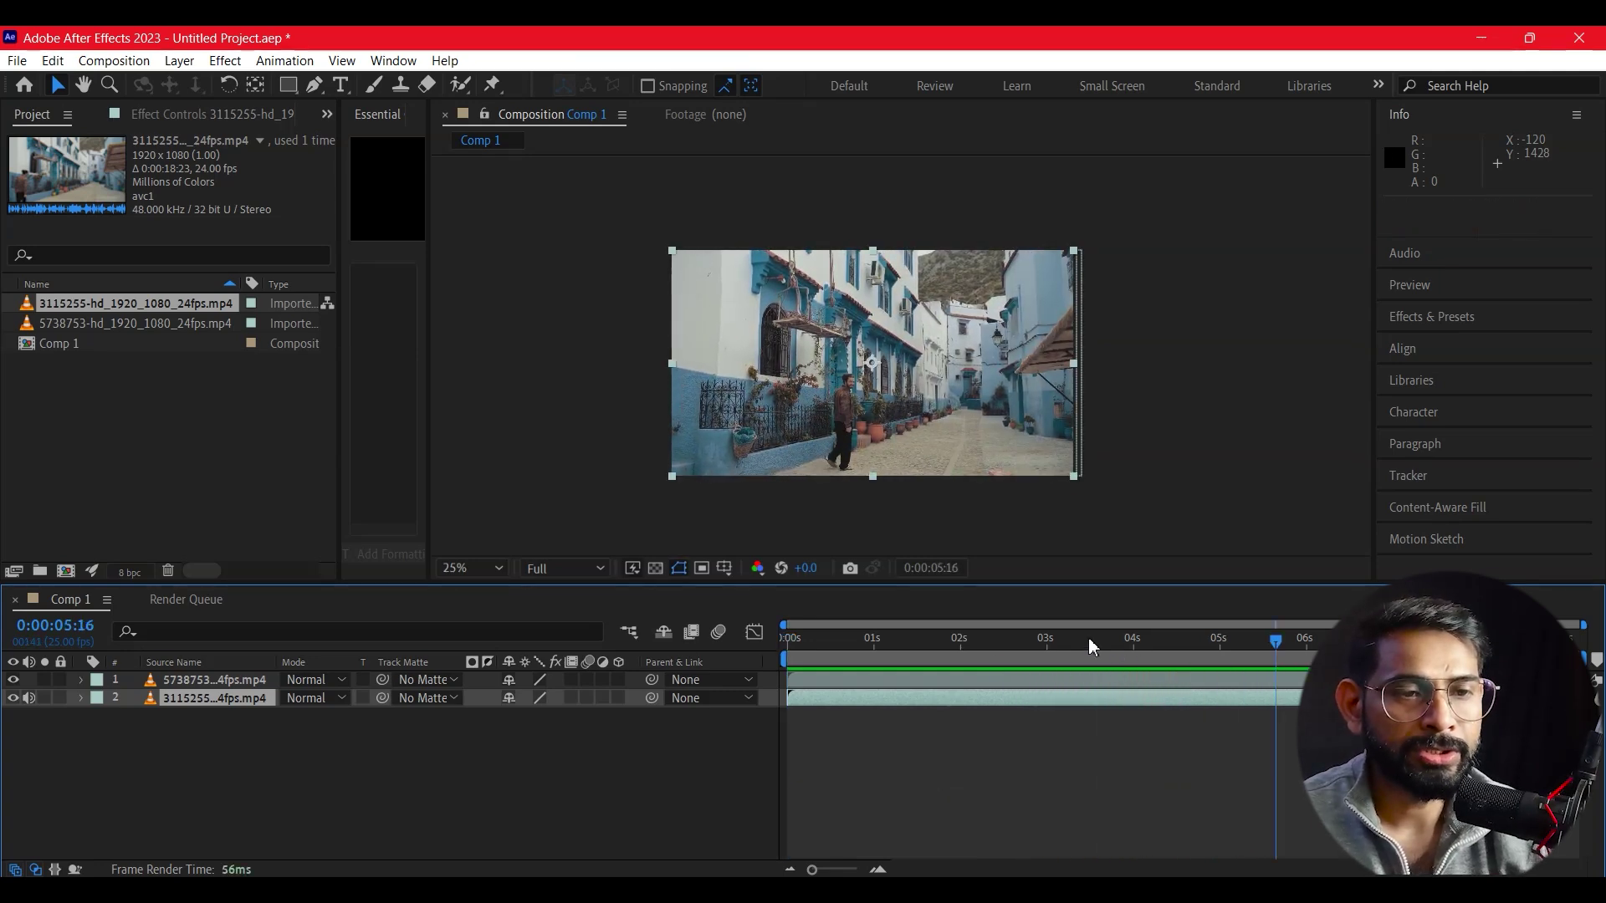
{"action": "left_click", "coordinate": [909, 637]}
{"action": "key", "text": "Home"}
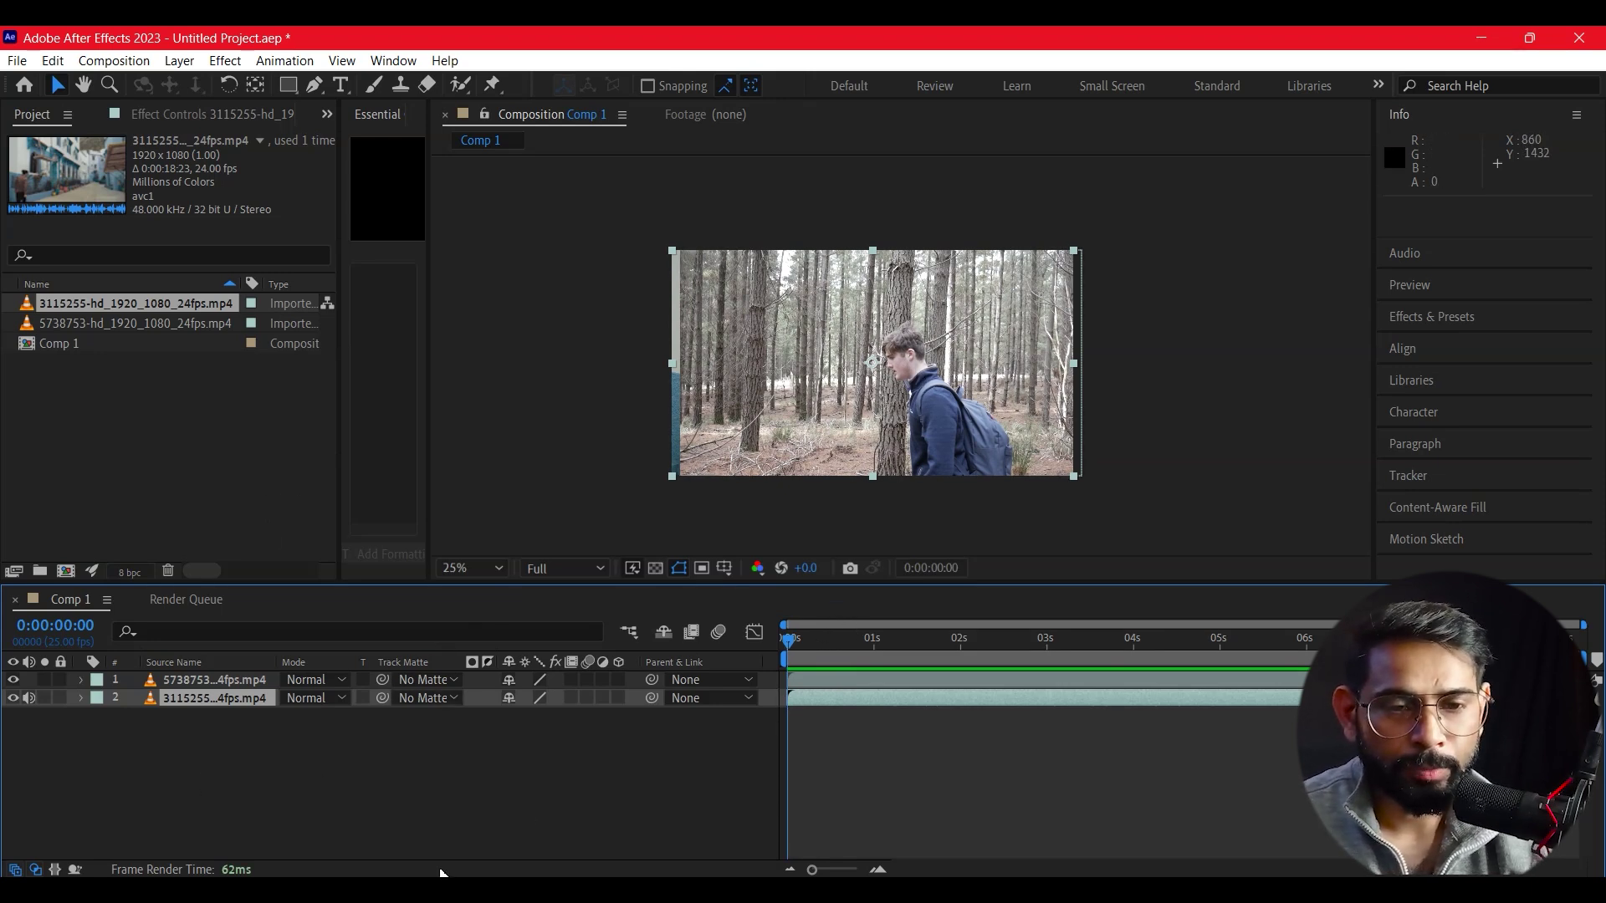
{"action": "left_click", "coordinate": [169, 680]}
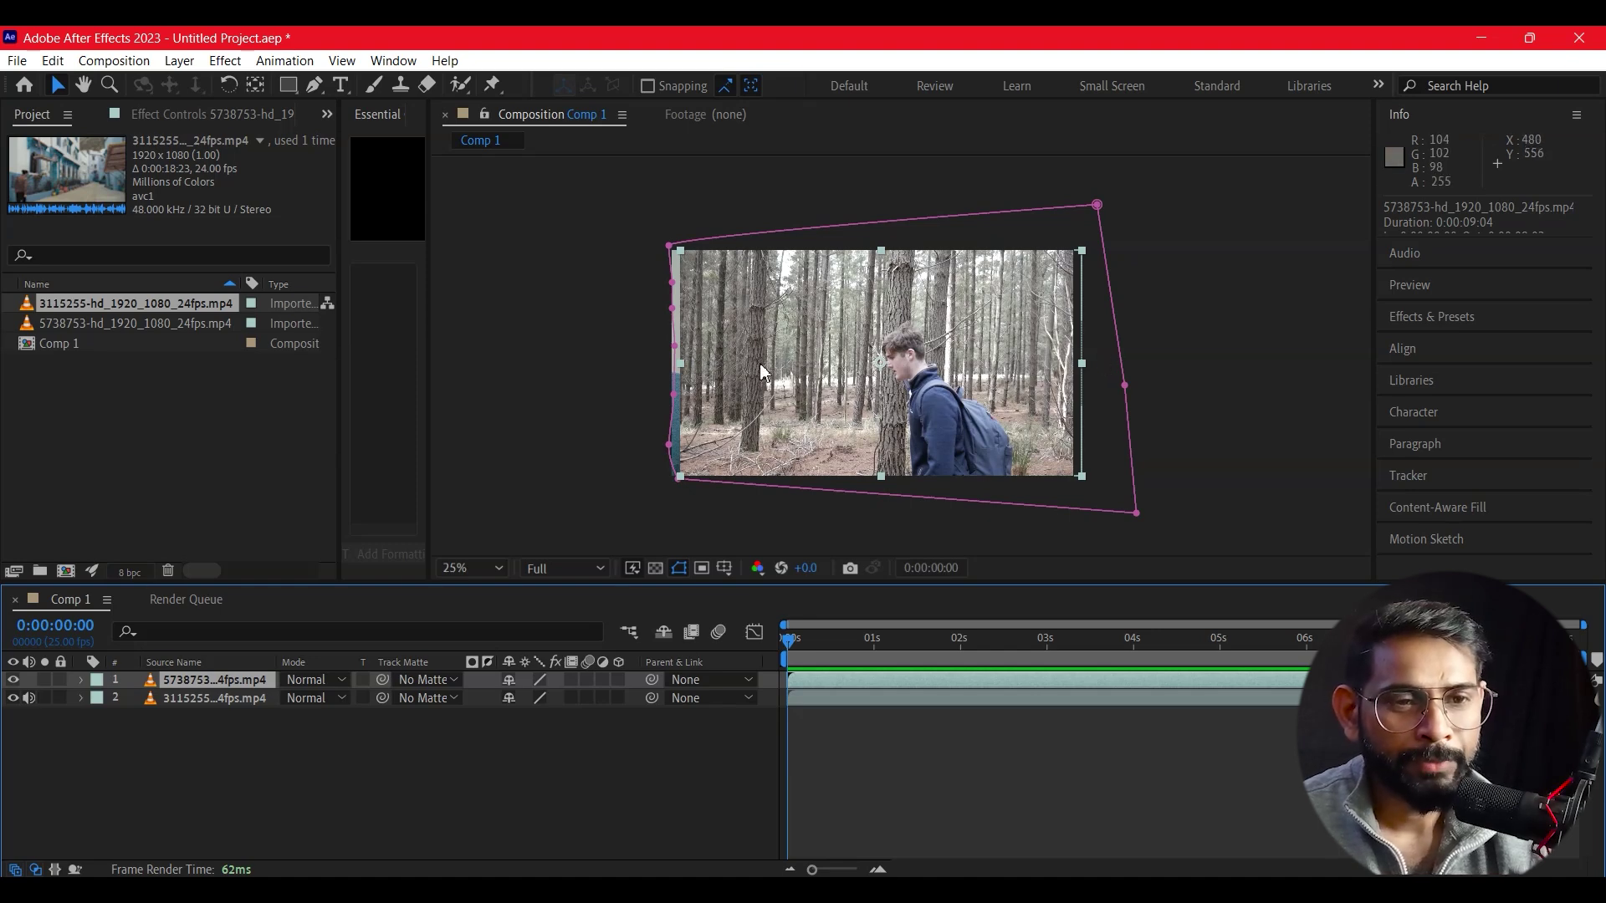
{"action": "left_click", "coordinate": [1085, 478]}
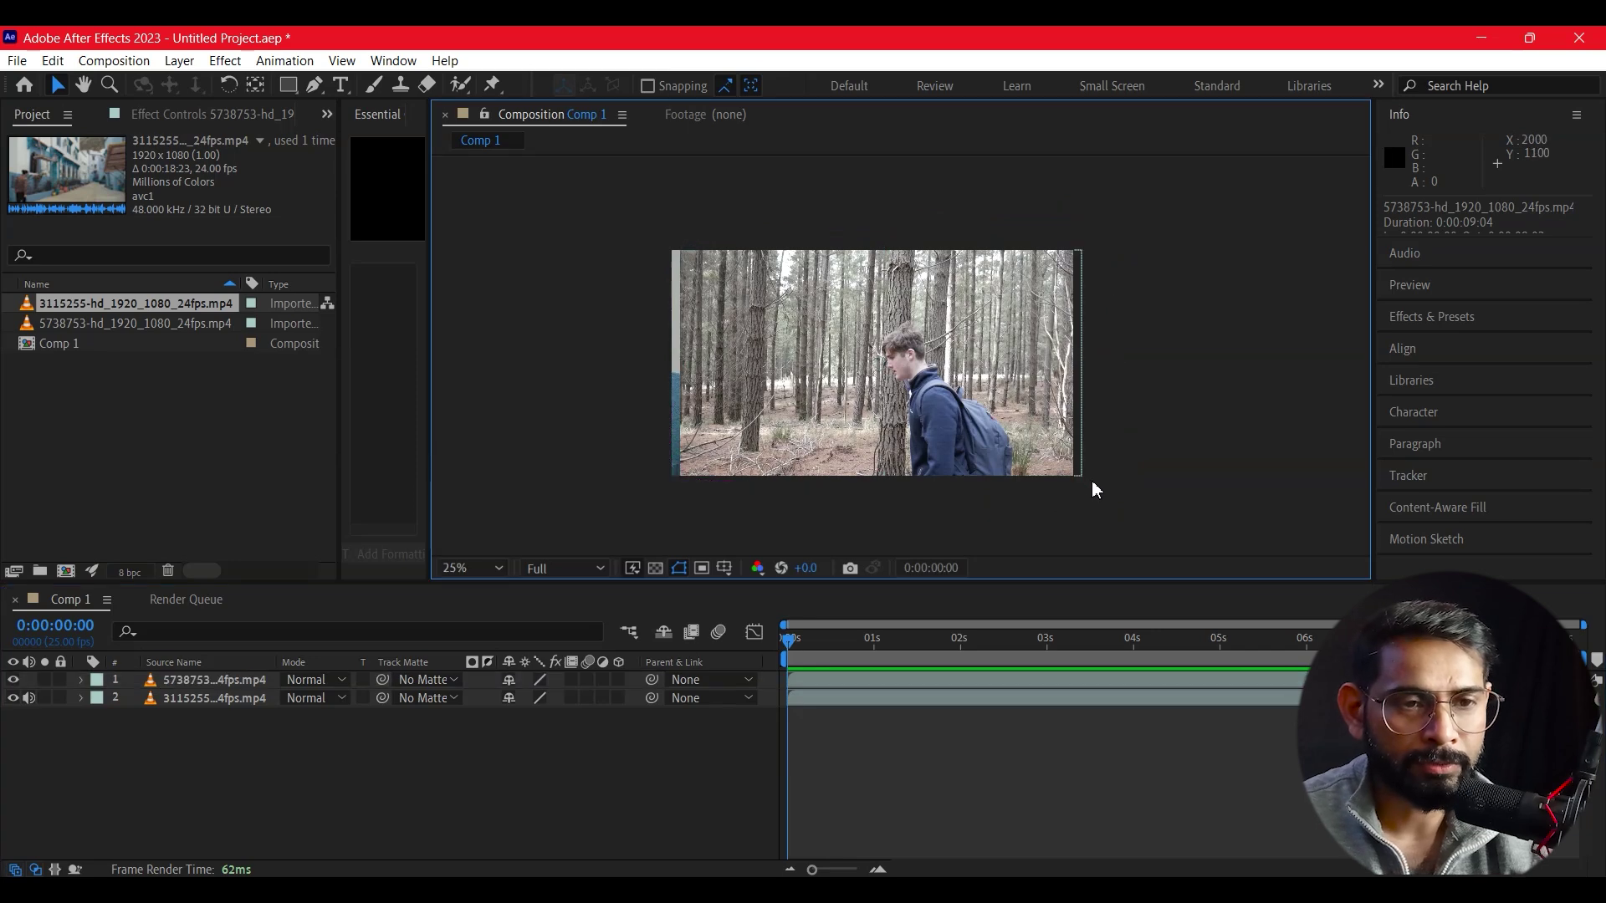
- Scale the masked forest layer up to about 107% and preview the wipe
{"action": "left_click", "coordinate": [1080, 476]}
{"action": "left_click_drag", "start_coordinate": [1081, 478], "coordinate": [1096, 482]}
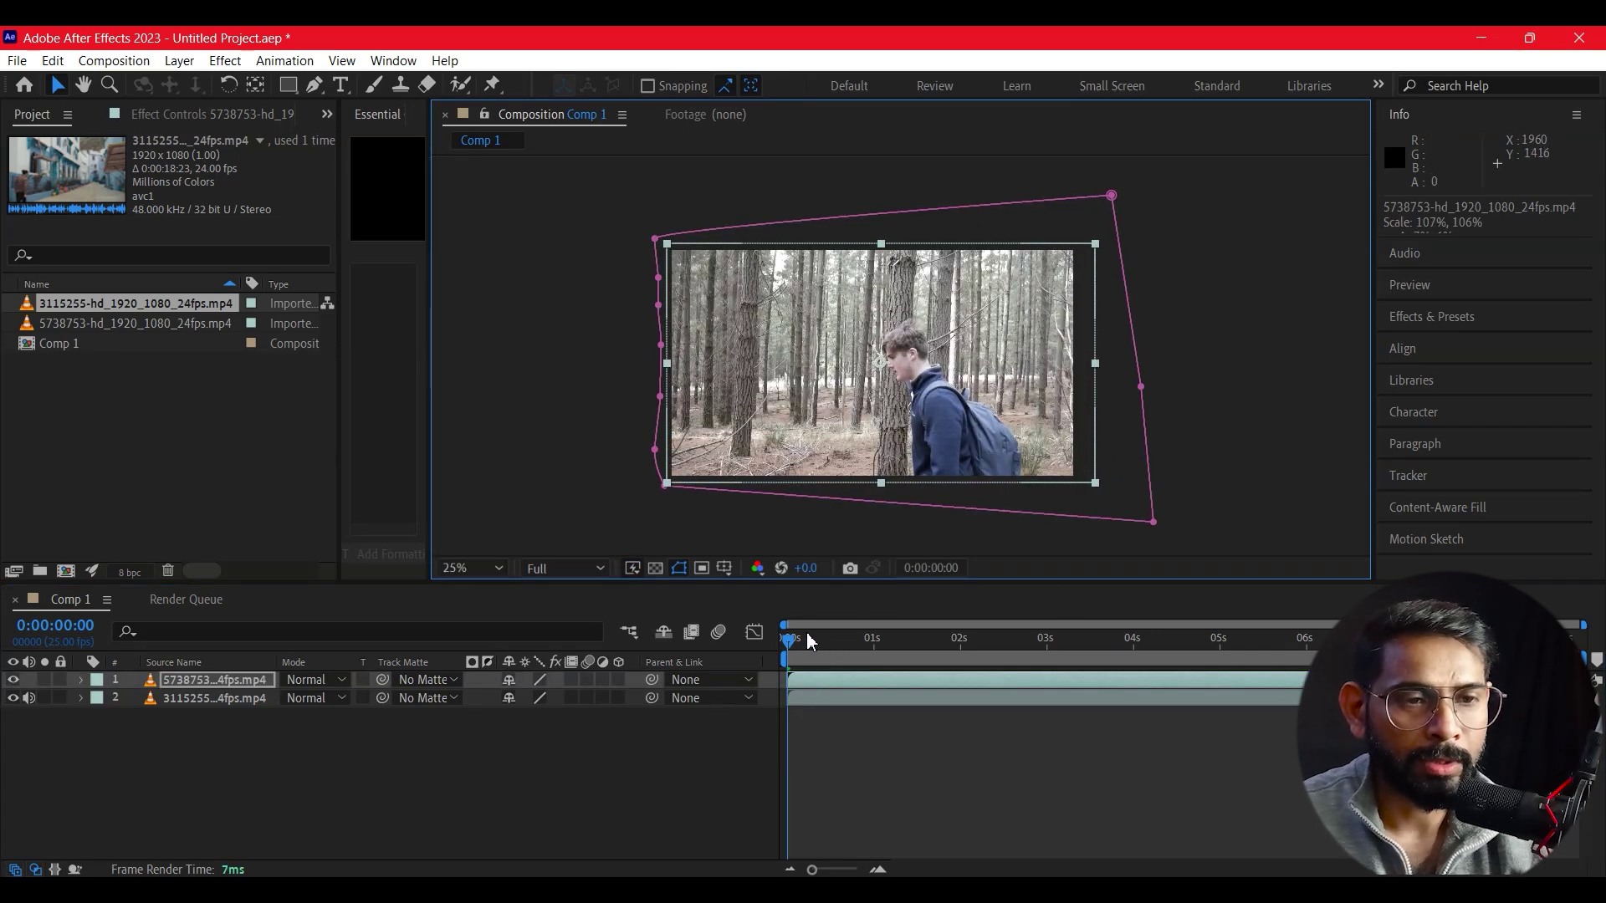
{"action": "key", "text": "space"}
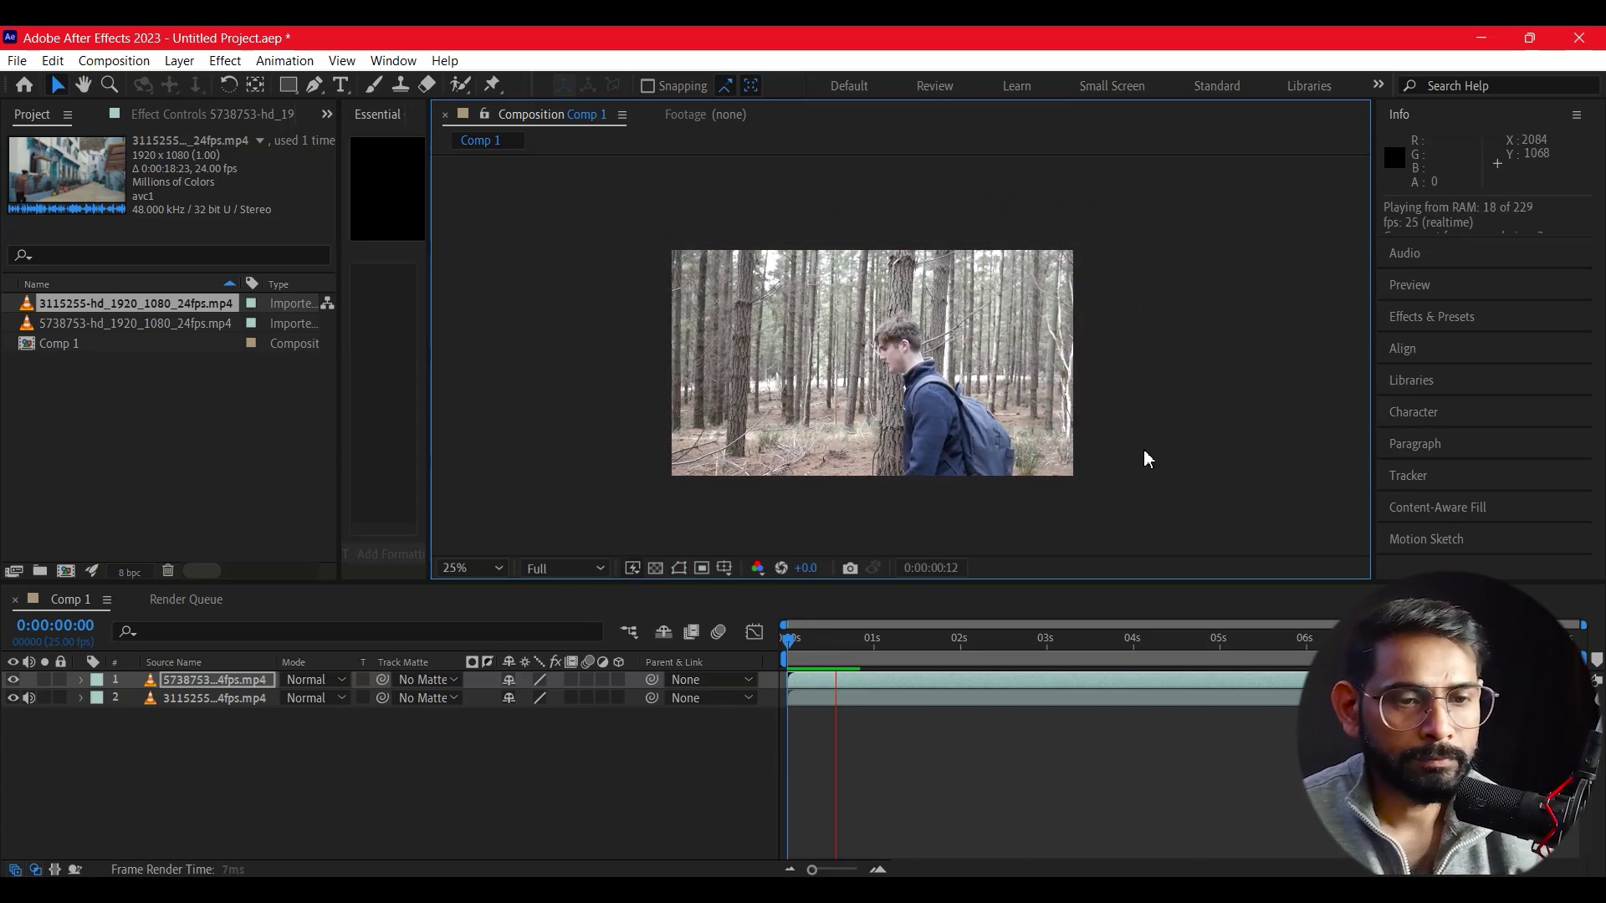
{"action": "key", "text": "space"}
{"action": "left_click", "coordinate": [1055, 736]}
{"action": "key", "text": "space"}
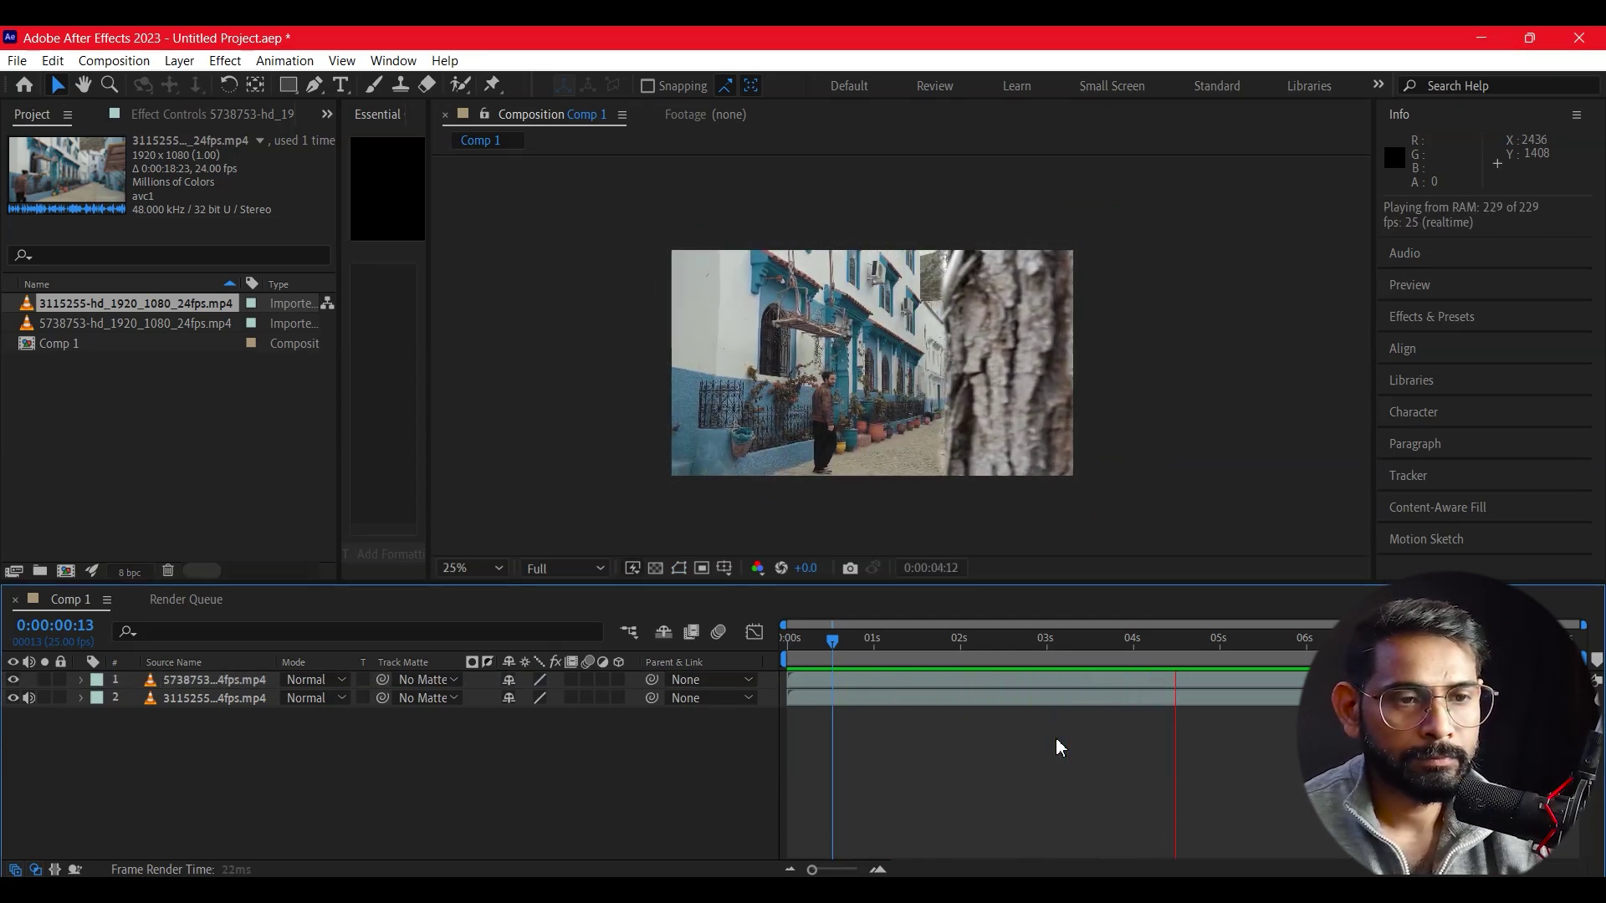
{"action": "key", "text": "space"}
- Replay the wipe from the first frame and scrub between two and three seconds to check its edges
{"action": "key", "text": "Home"}
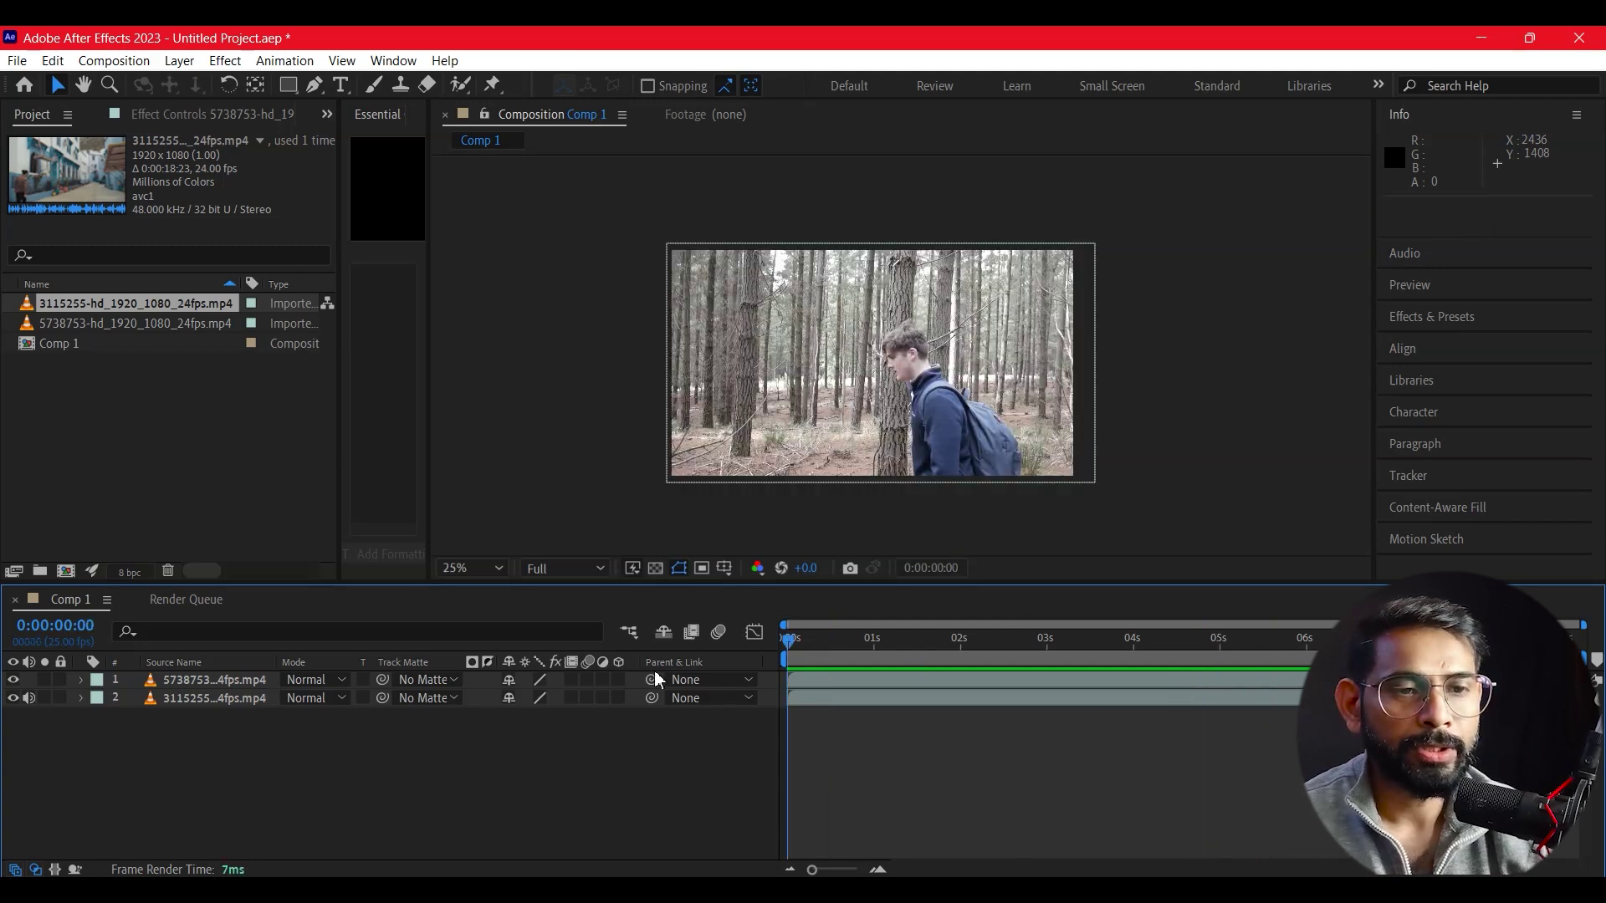
{"action": "left_click", "coordinate": [1315, 381]}
{"action": "key", "text": "space"}
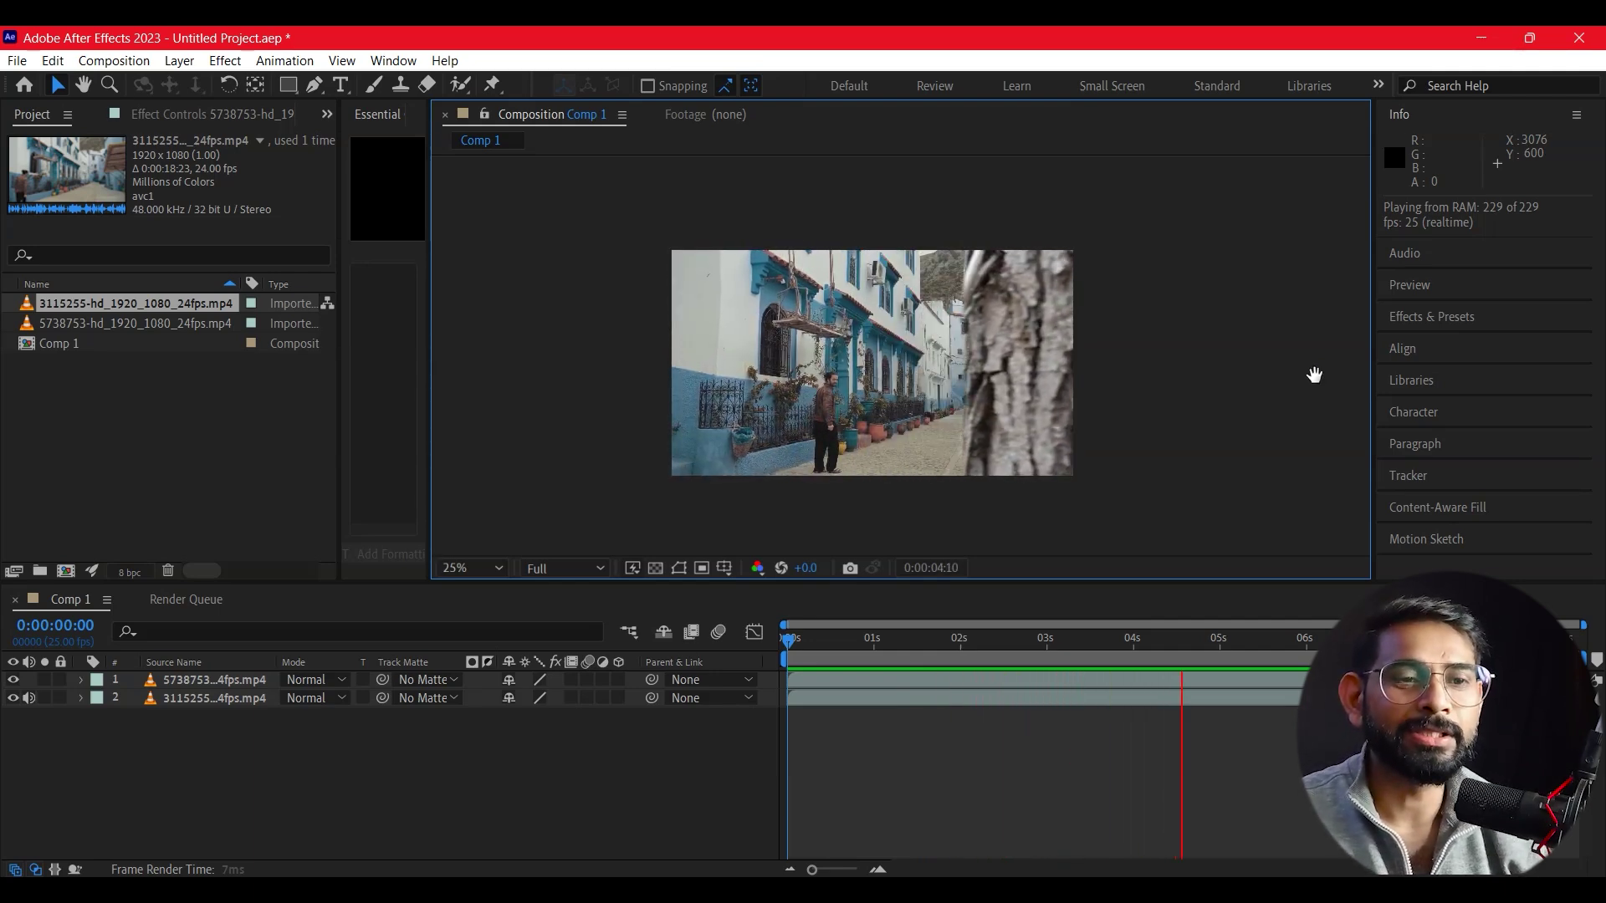
{"action": "key", "text": "space"}
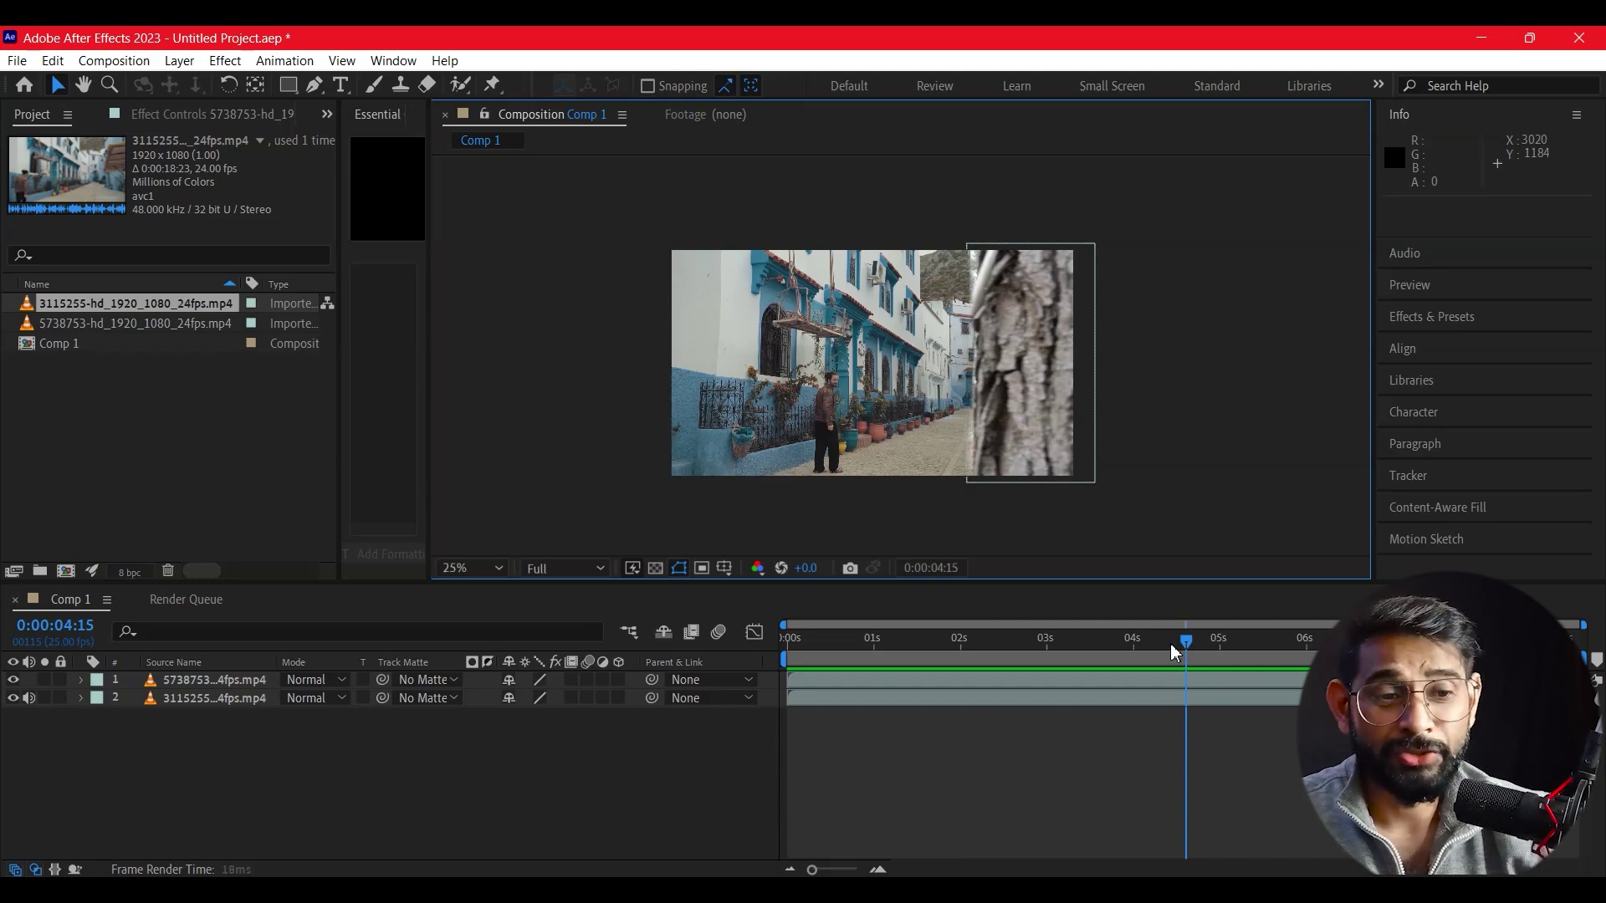
{"action": "left_click_drag", "start_coordinate": [1186, 650], "coordinate": [639, 682]}
{"action": "left_click", "coordinate": [1159, 431]}
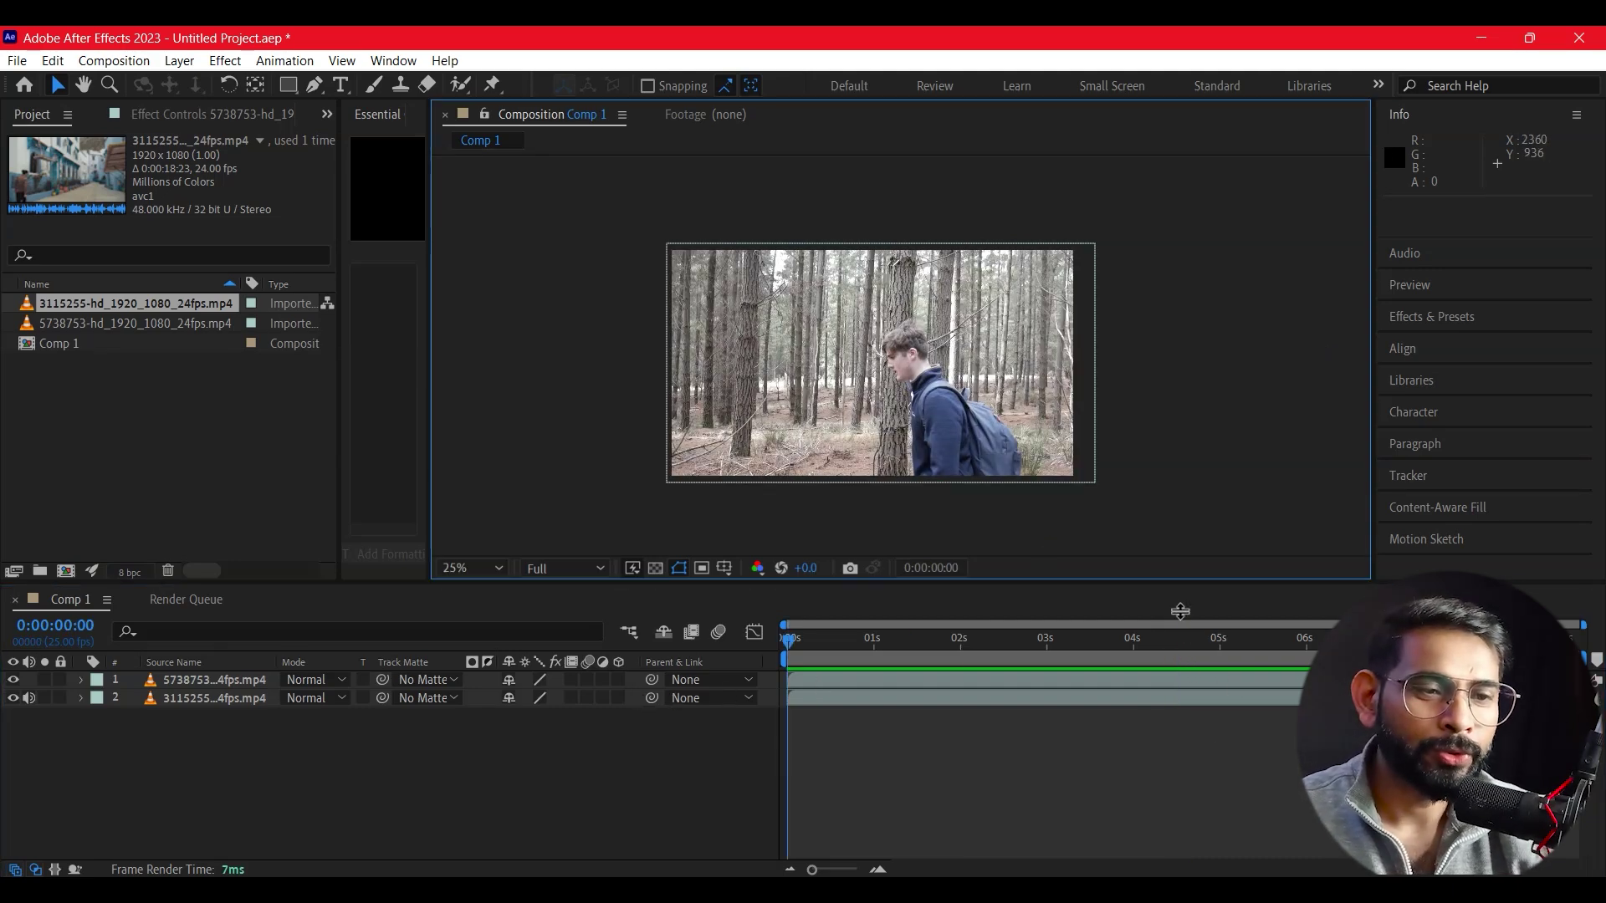
{"action": "key", "text": "space"}
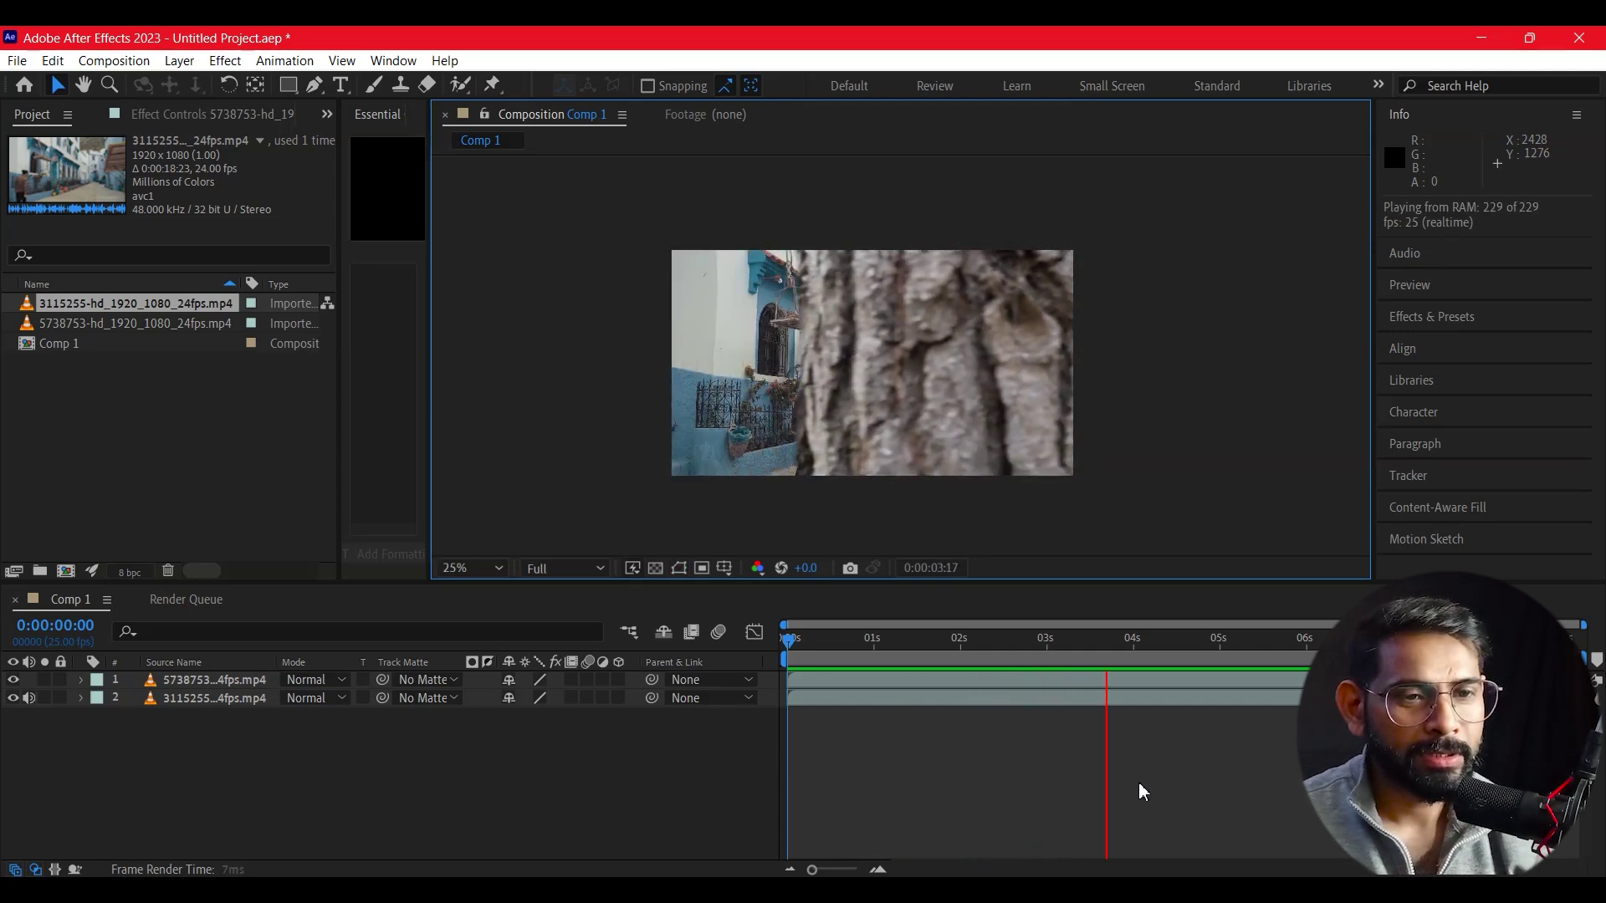
{"action": "key", "text": "space"}
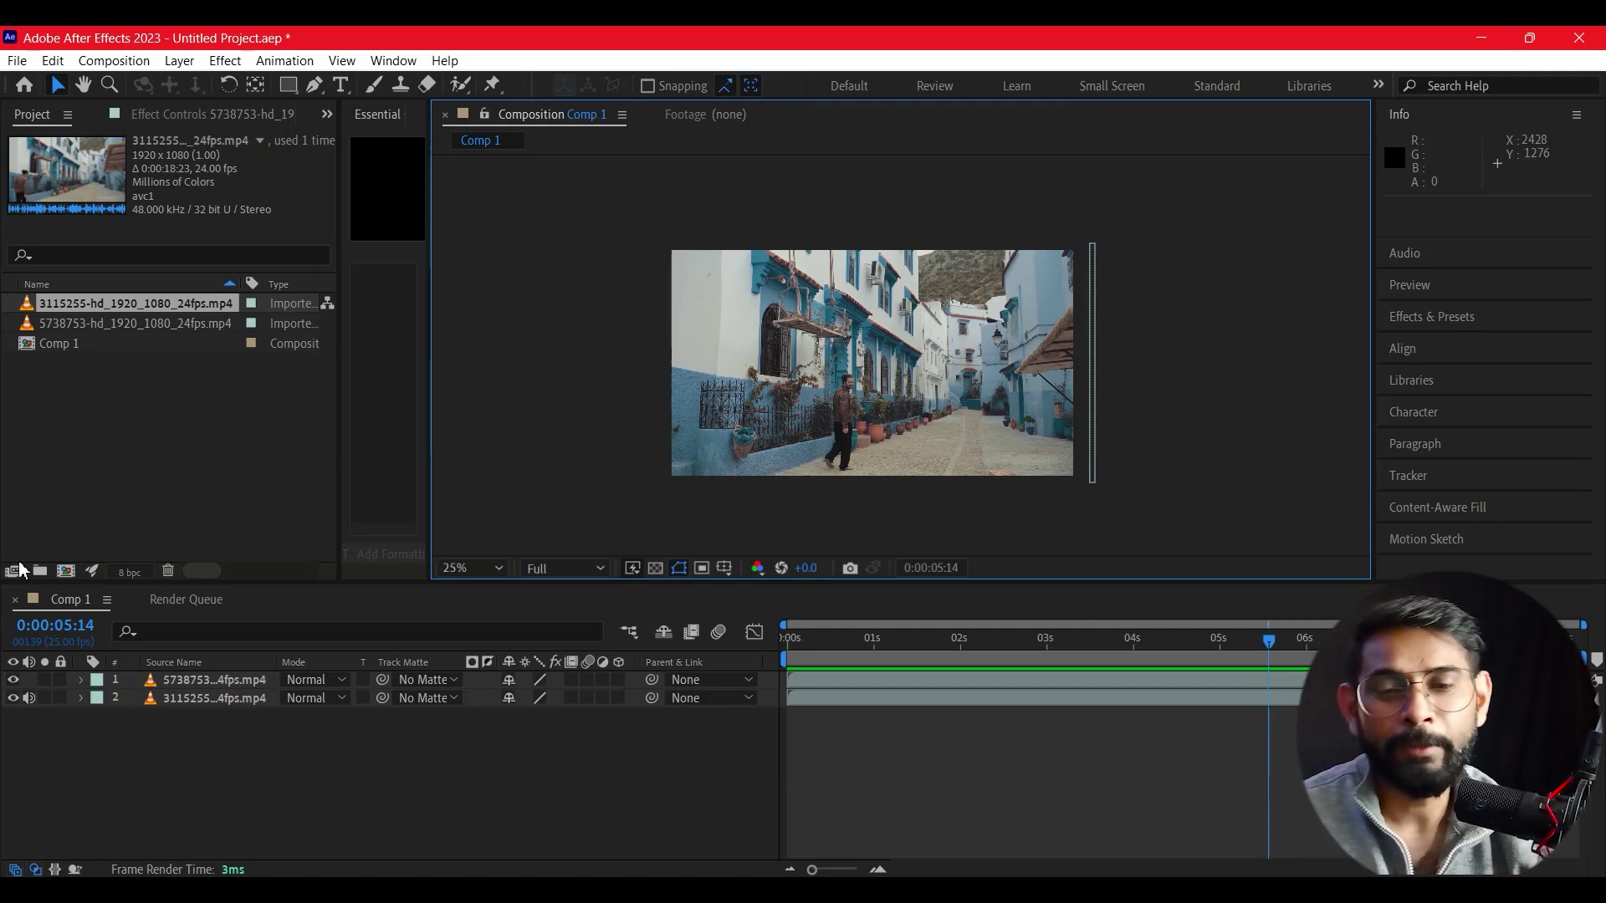
{"action": "left_click_drag", "start_coordinate": [1159, 642], "coordinate": [1046, 669]}
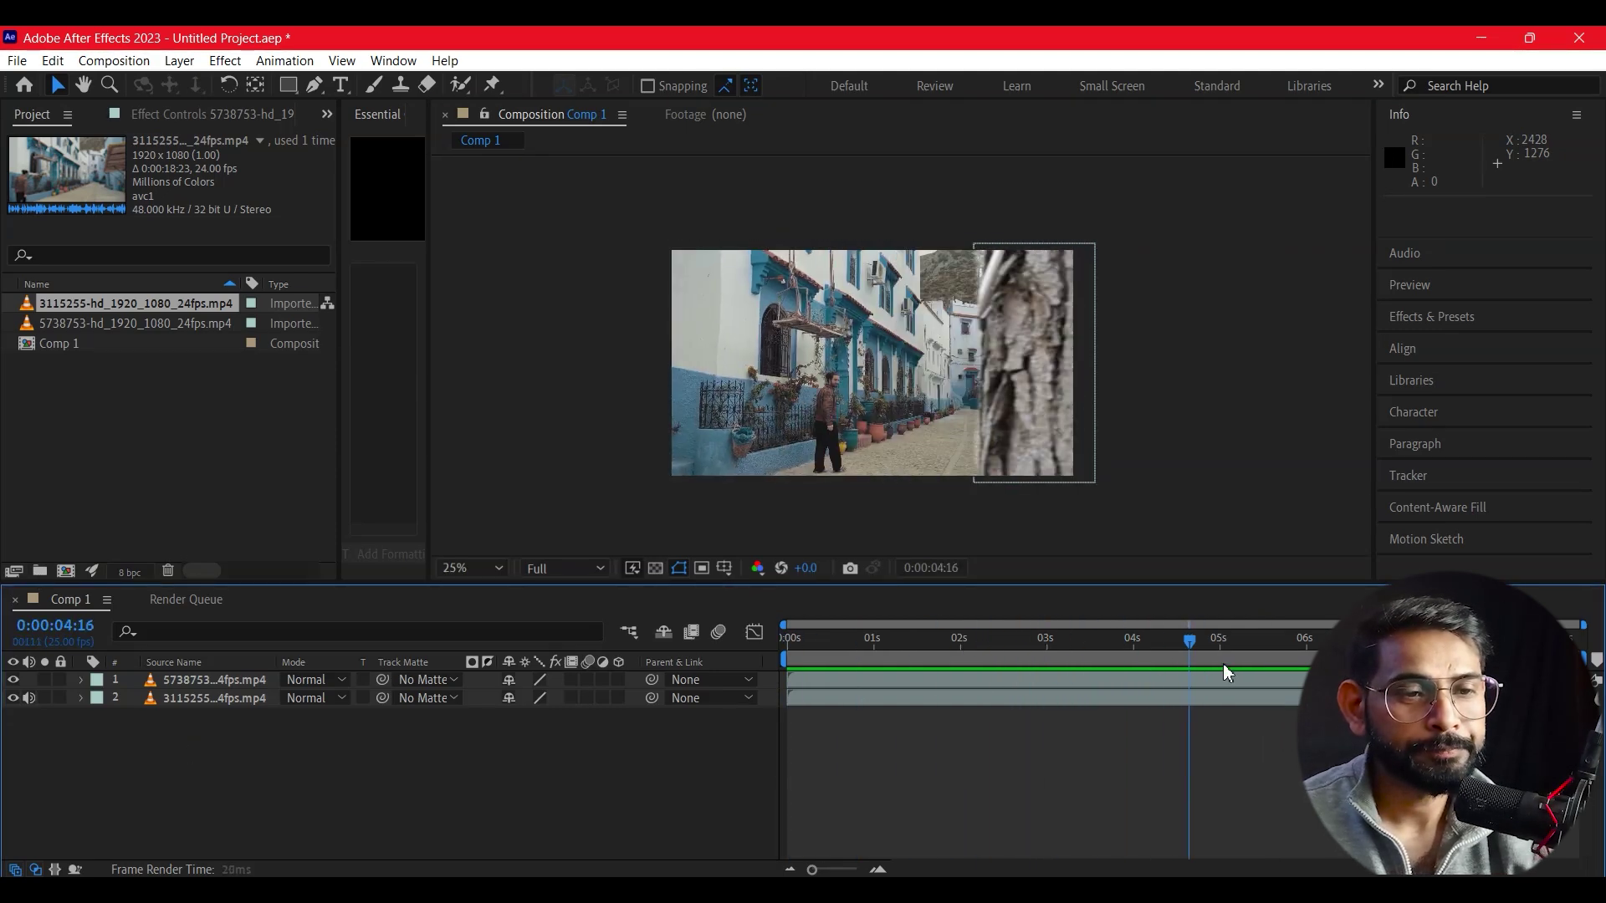
{"action": "left_click_drag", "start_coordinate": [1076, 667], "coordinate": [1247, 663]}
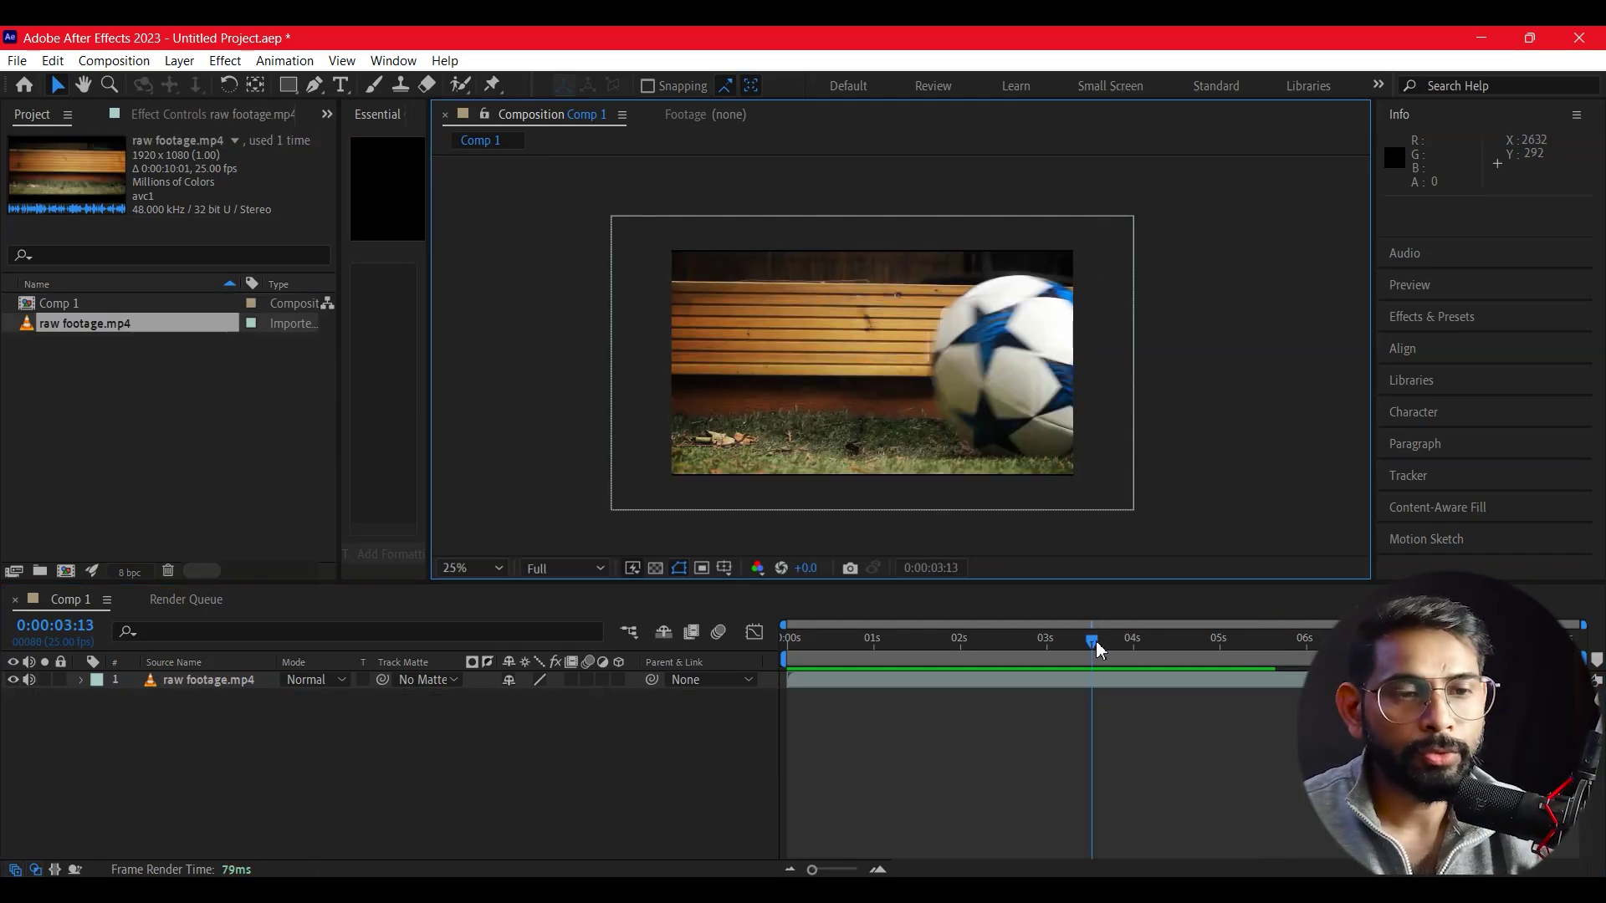
{"action": "mouse_move", "coordinate": [1096, 644]}
{"action": "left_mouse_down"}
{"action": "mouse_move", "coordinate": [1051, 679]}
{"action": "mouse_move", "coordinate": [1077, 689]}
{"action": "left_mouse_up"}
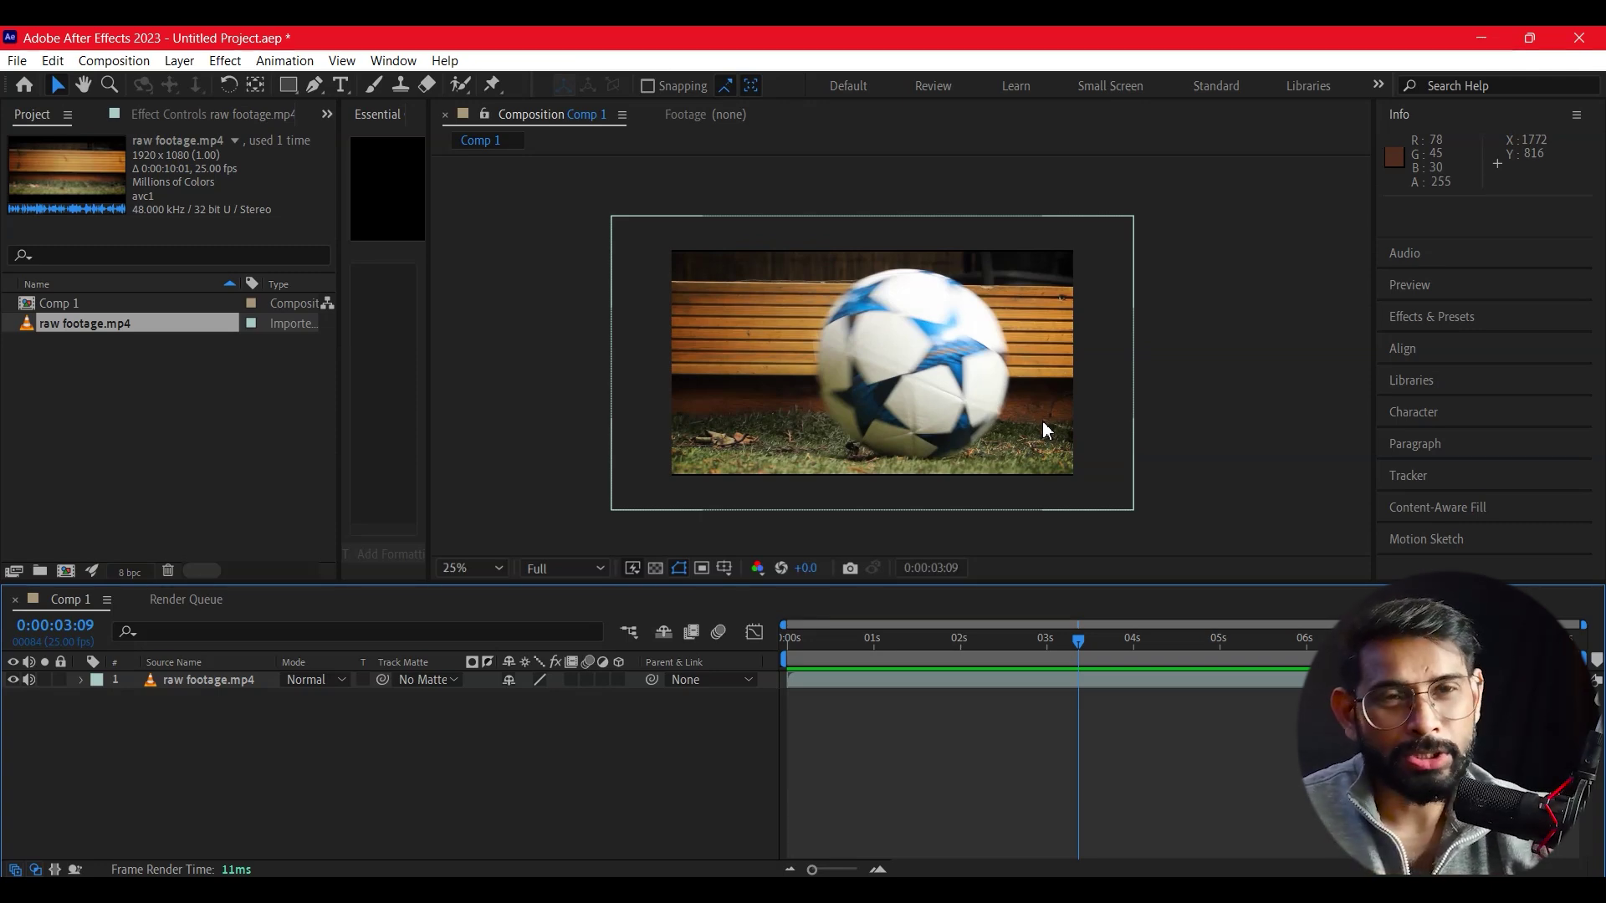
- Find 0:00:03:02 where the ball enters, then select and duplicate raw footage.mp4
{"action": "mouse_move", "coordinate": [1032, 637]}
{"action": "left_mouse_down"}
{"action": "mouse_move", "coordinate": [885, 646]}
{"action": "mouse_move", "coordinate": [1075, 716]}
{"action": "left_mouse_up"}
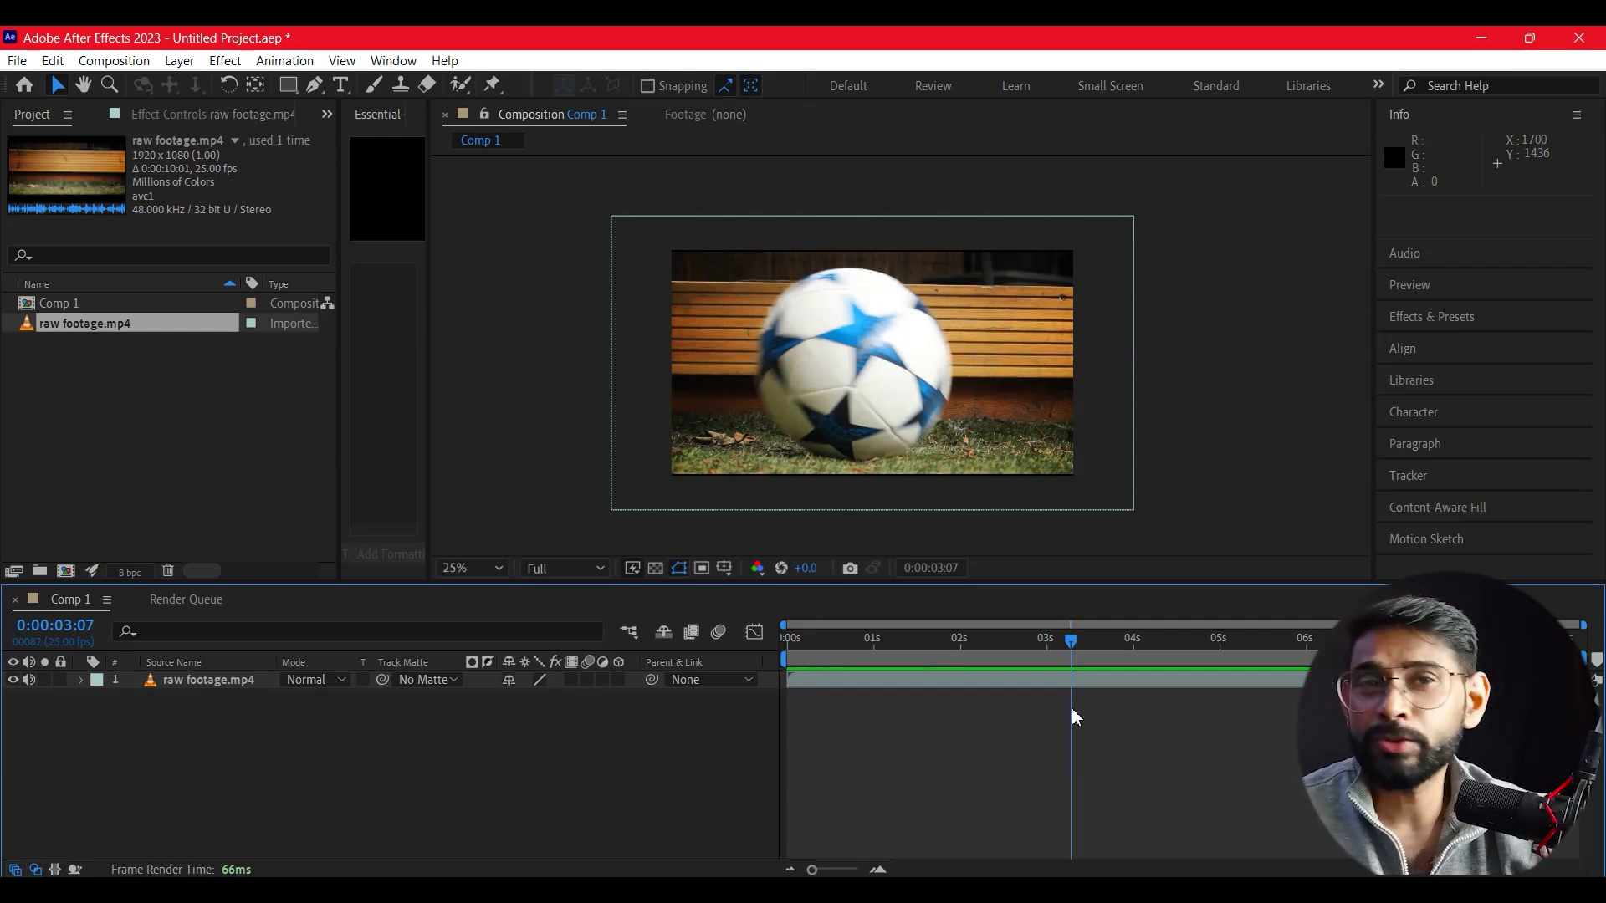
{"action": "left_click_drag", "start_coordinate": [1072, 709], "coordinate": [793, 738]}
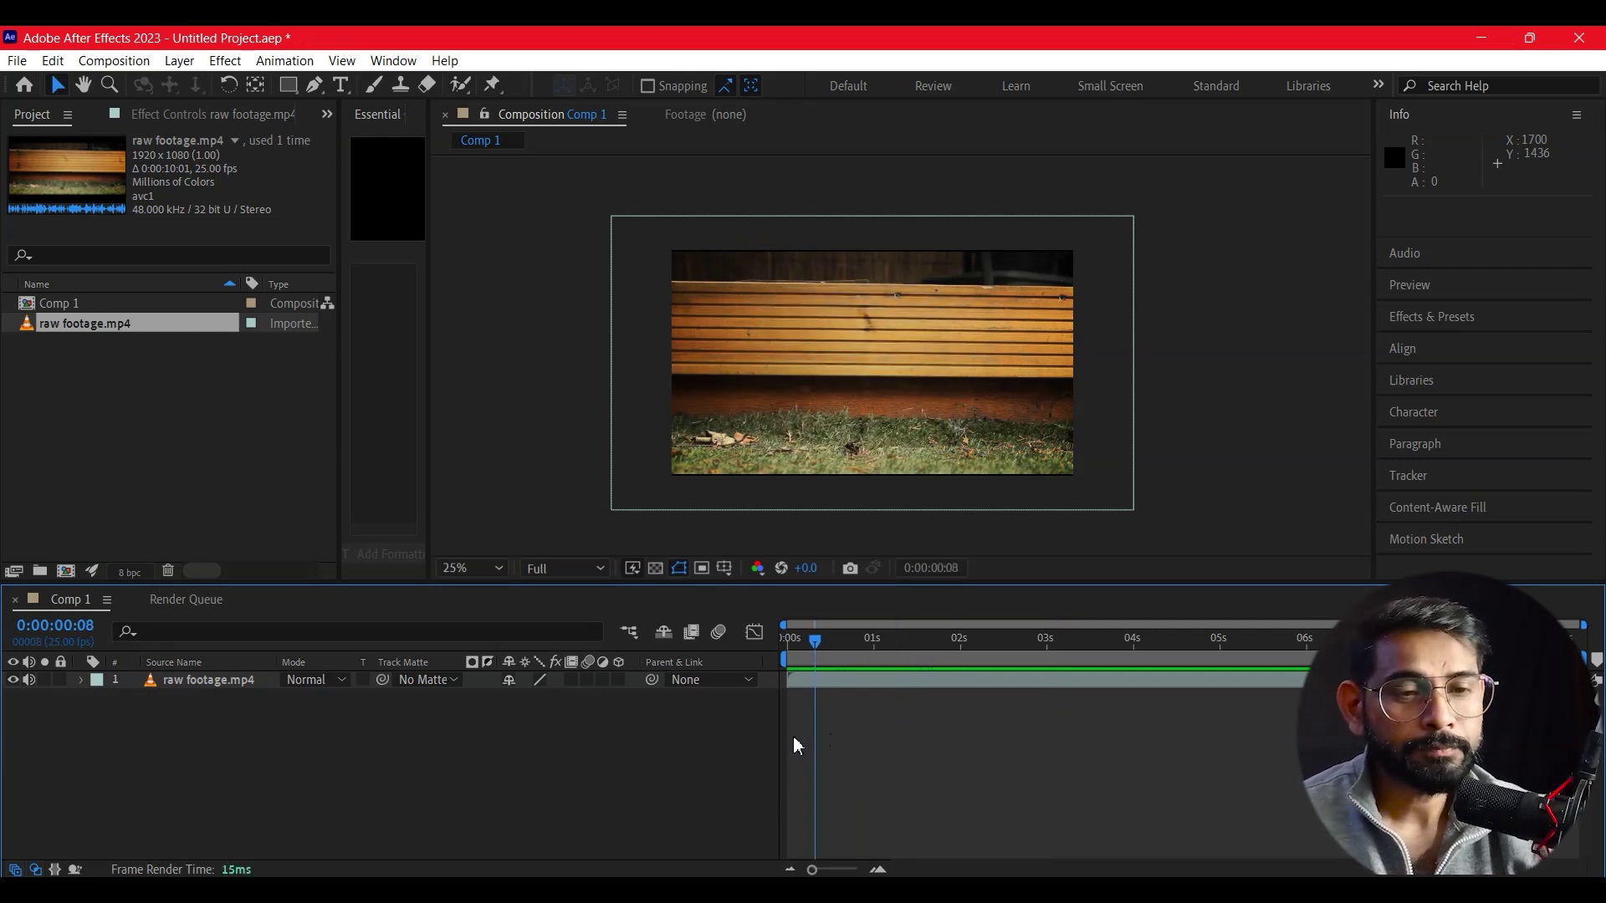
{"action": "left_click_drag", "start_coordinate": [897, 758], "coordinate": [1054, 770]}
{"action": "left_click", "coordinate": [193, 682]}
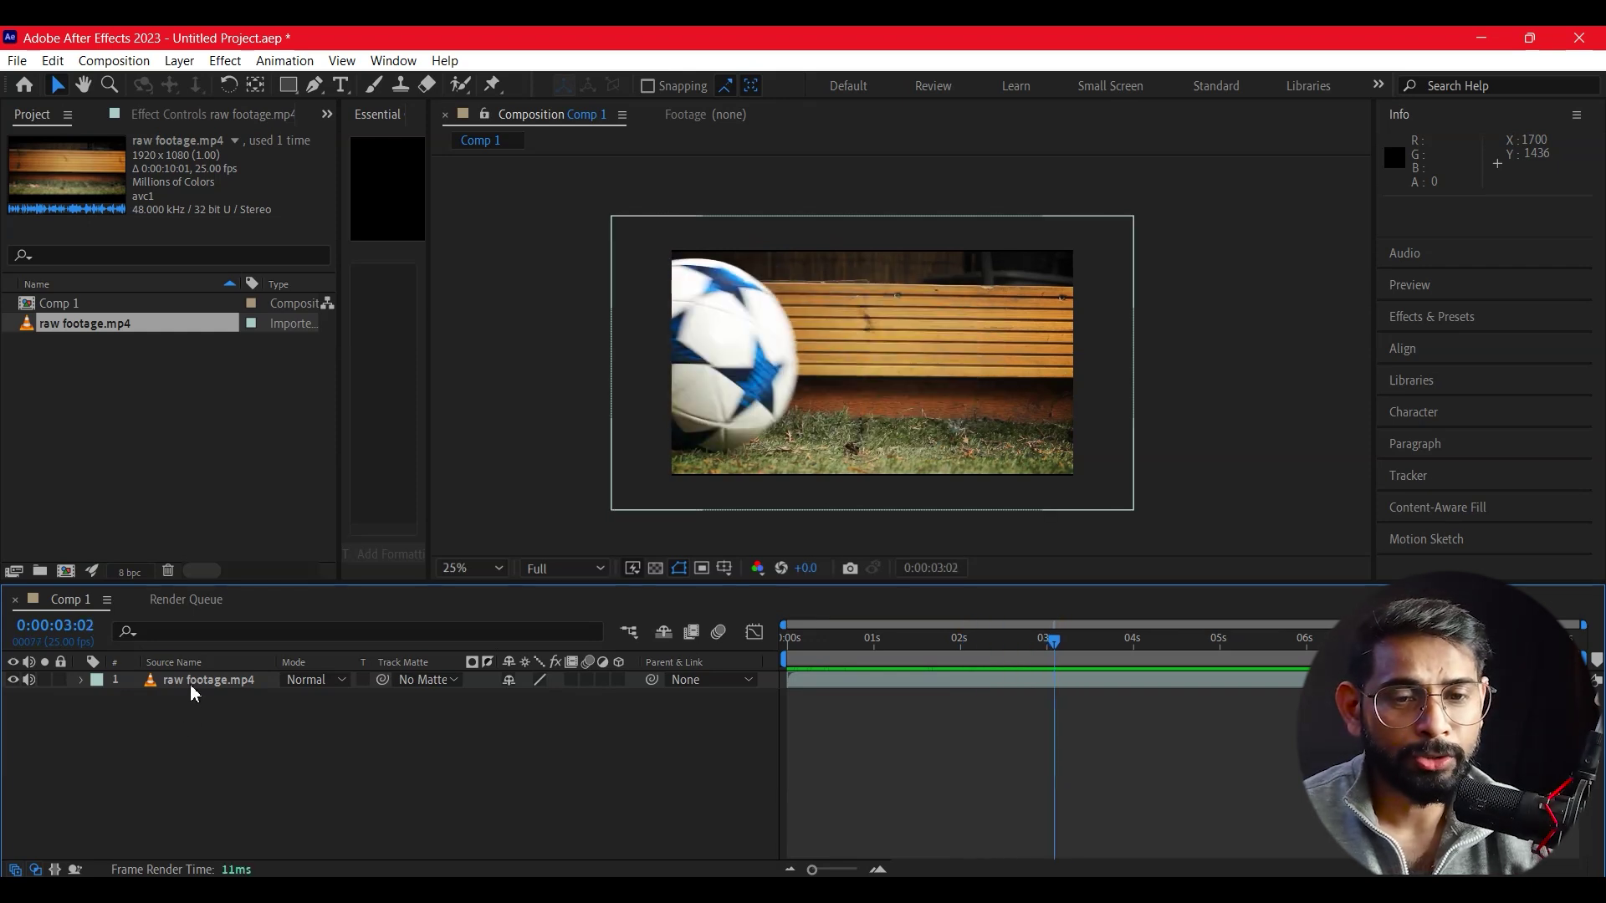
{"action": "key", "text": "ctrl+d"}
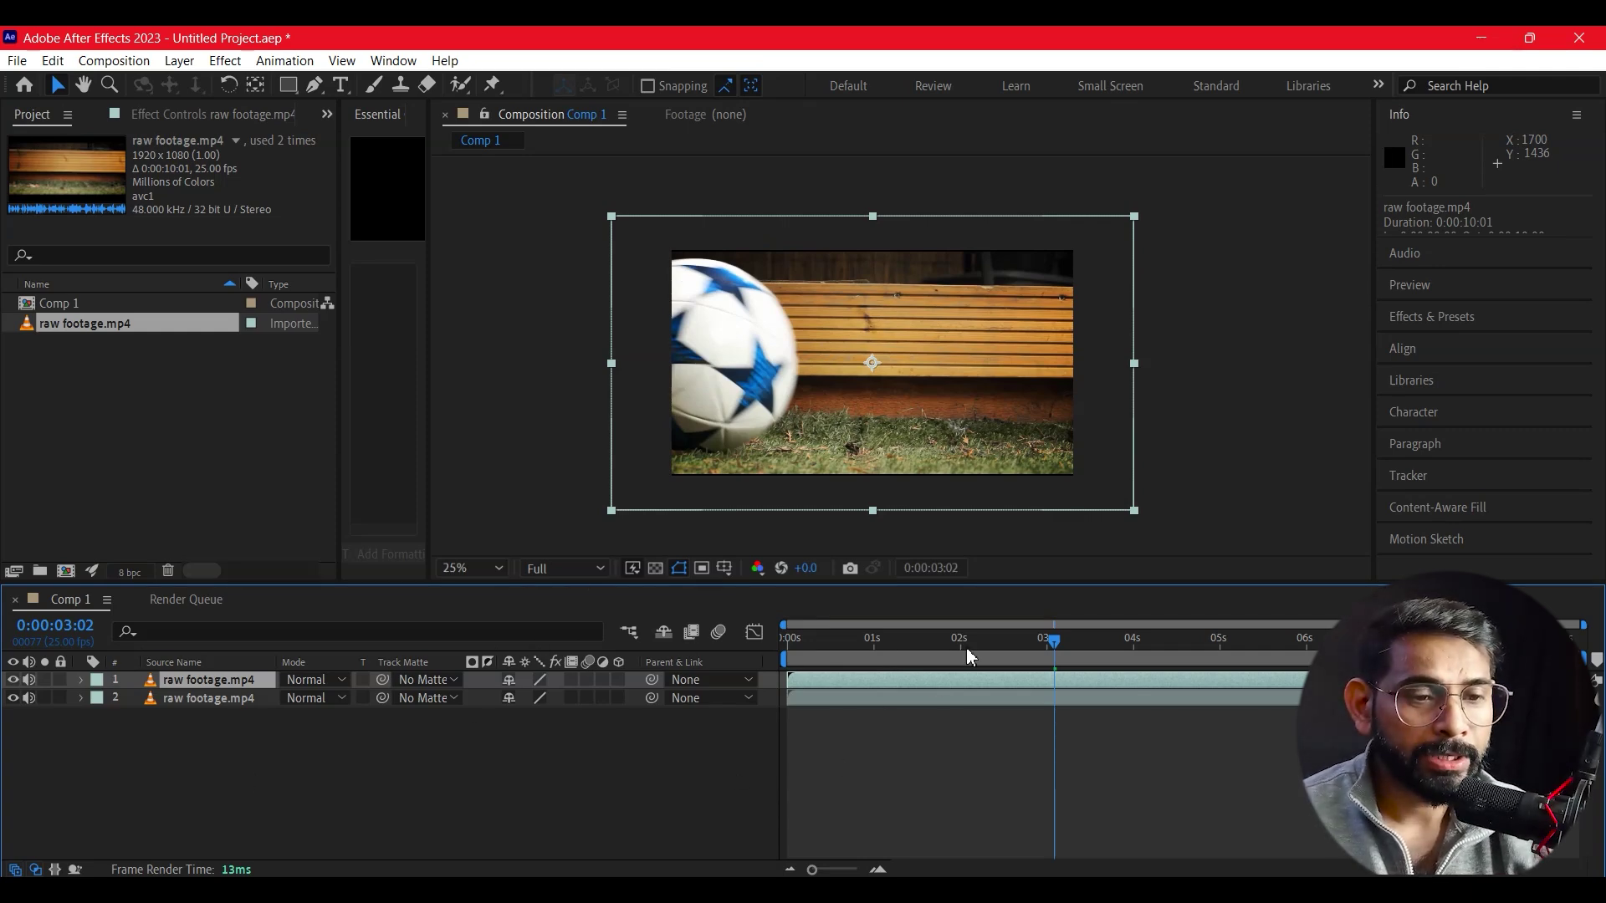
- Draw a closed curved Pen mask on the top footage copy along the ball's left edge
{"action": "left_click_drag", "start_coordinate": [969, 656], "coordinate": [832, 661]}
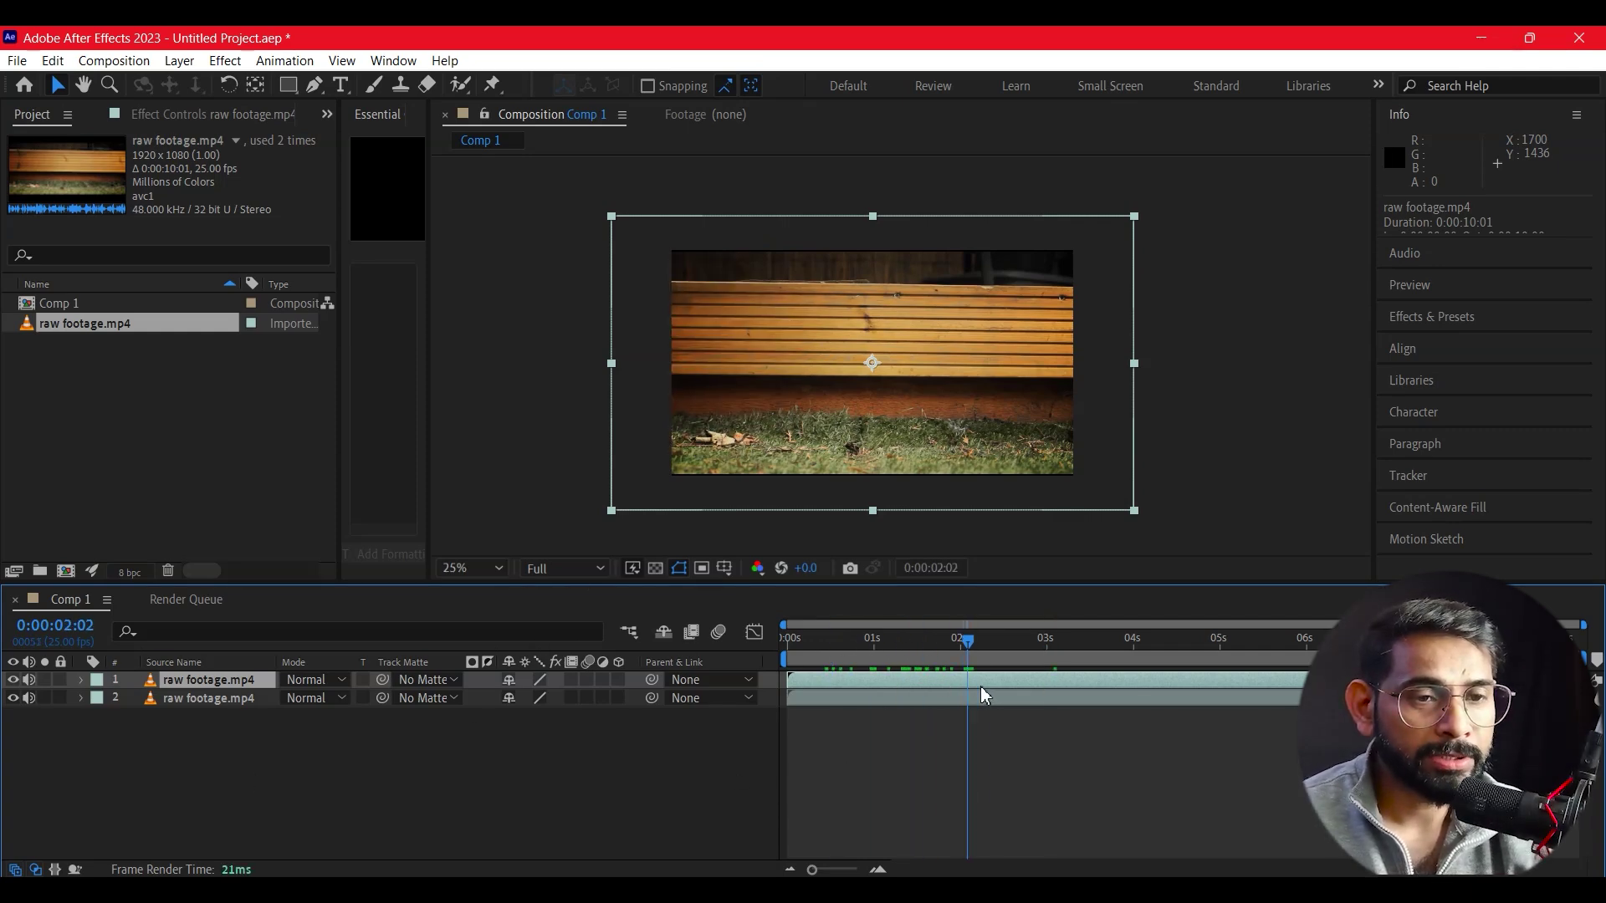
{"action": "key", "text": "space"}
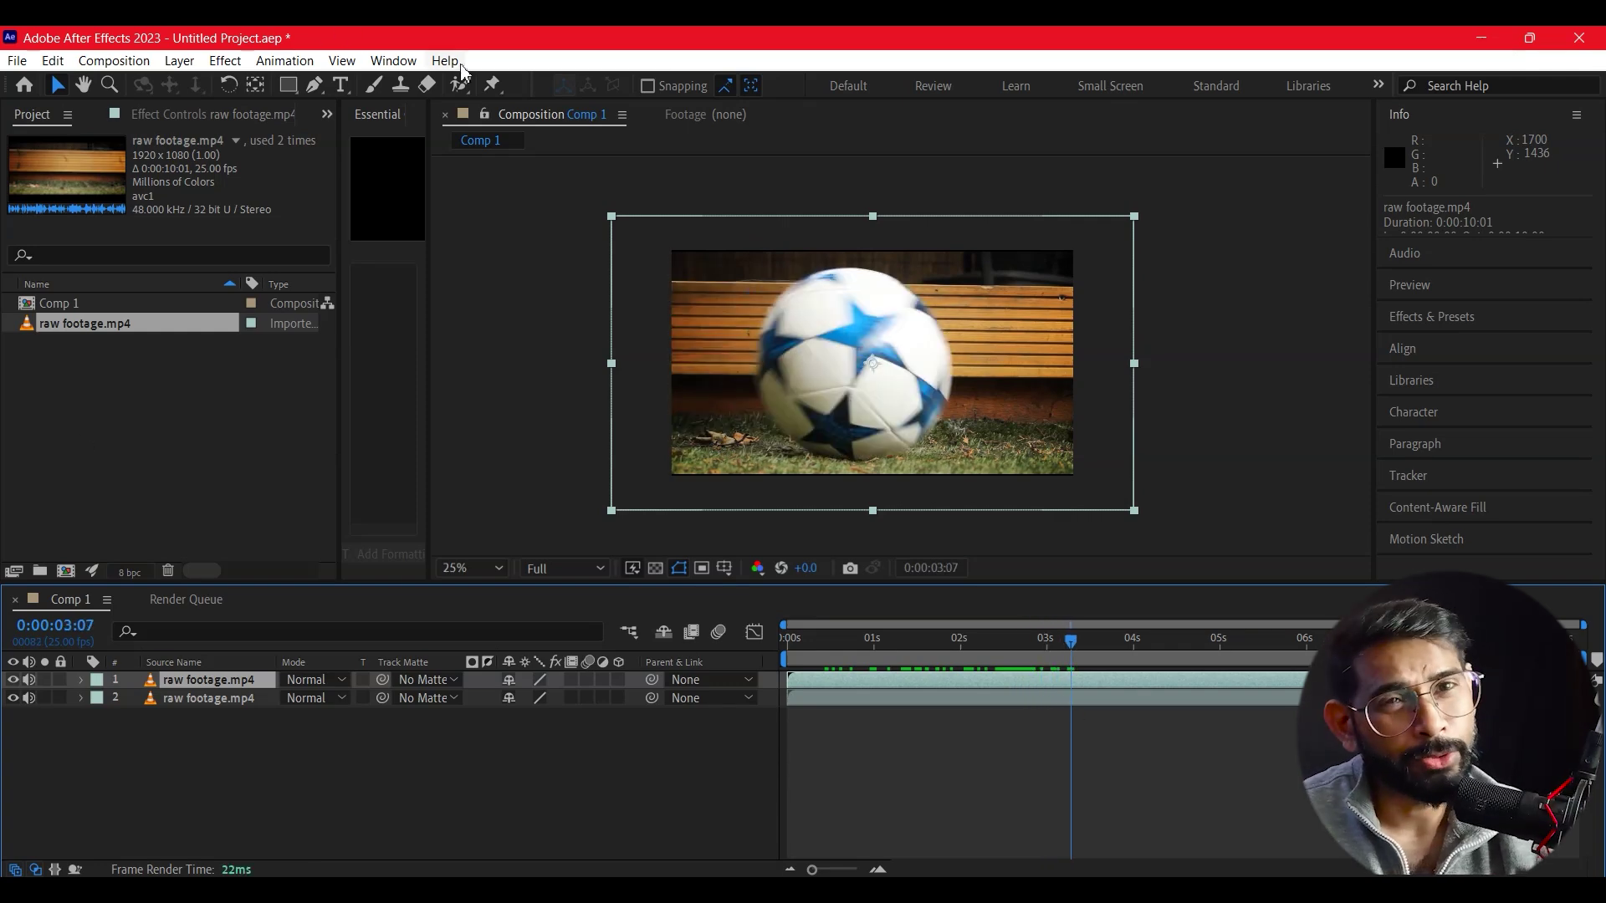
{"action": "left_click", "coordinate": [314, 84]}
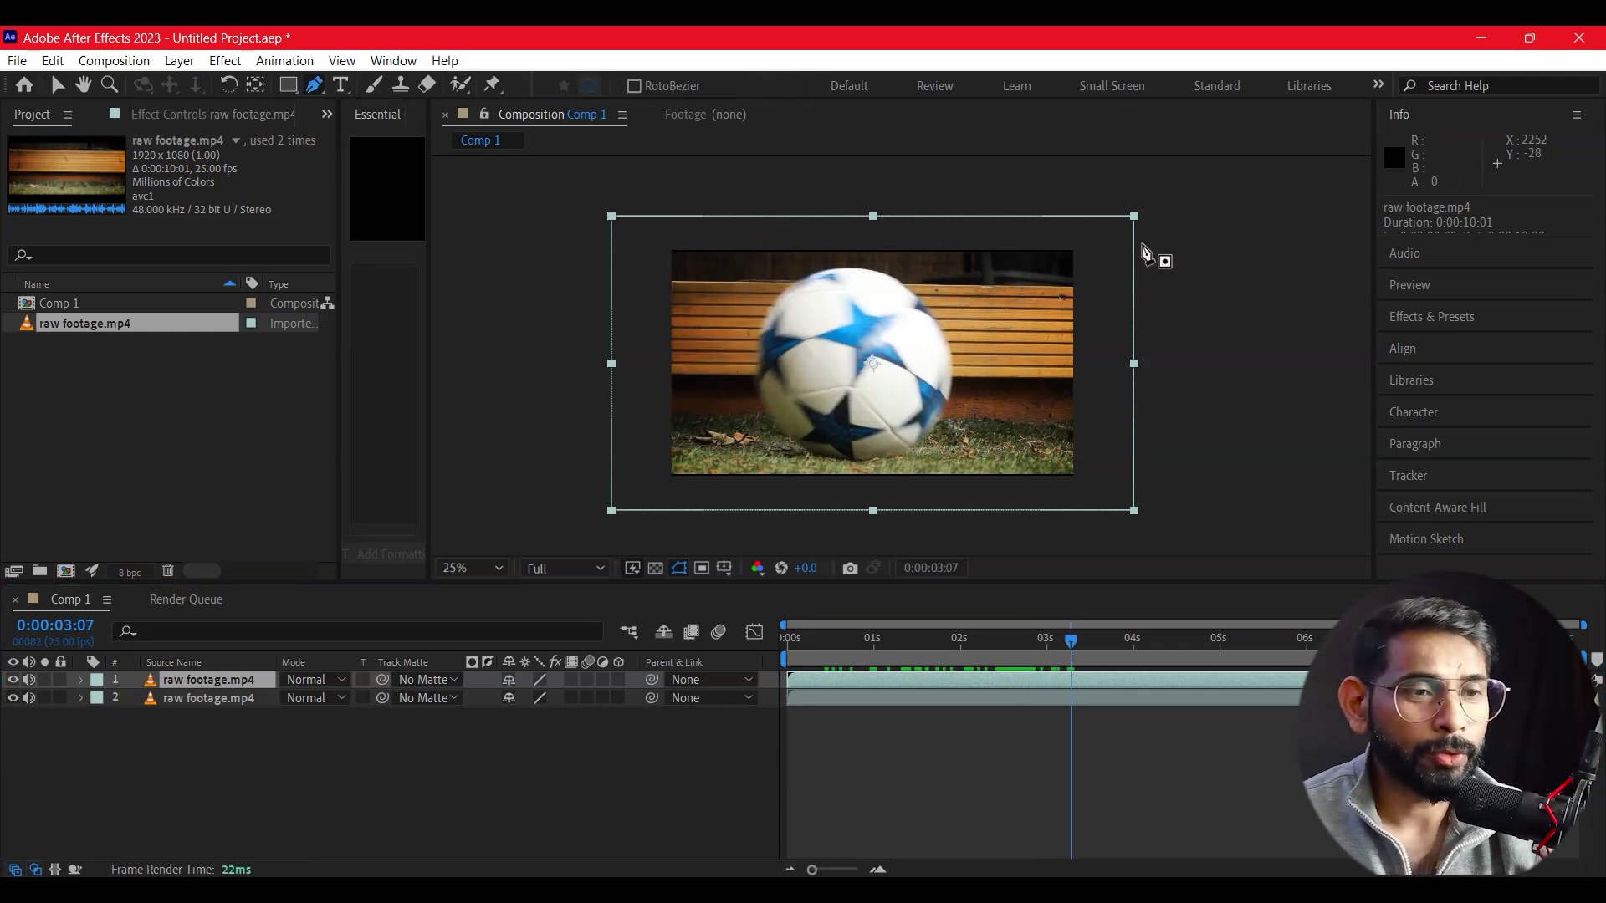
{"action": "left_click", "coordinate": [1176, 224]}
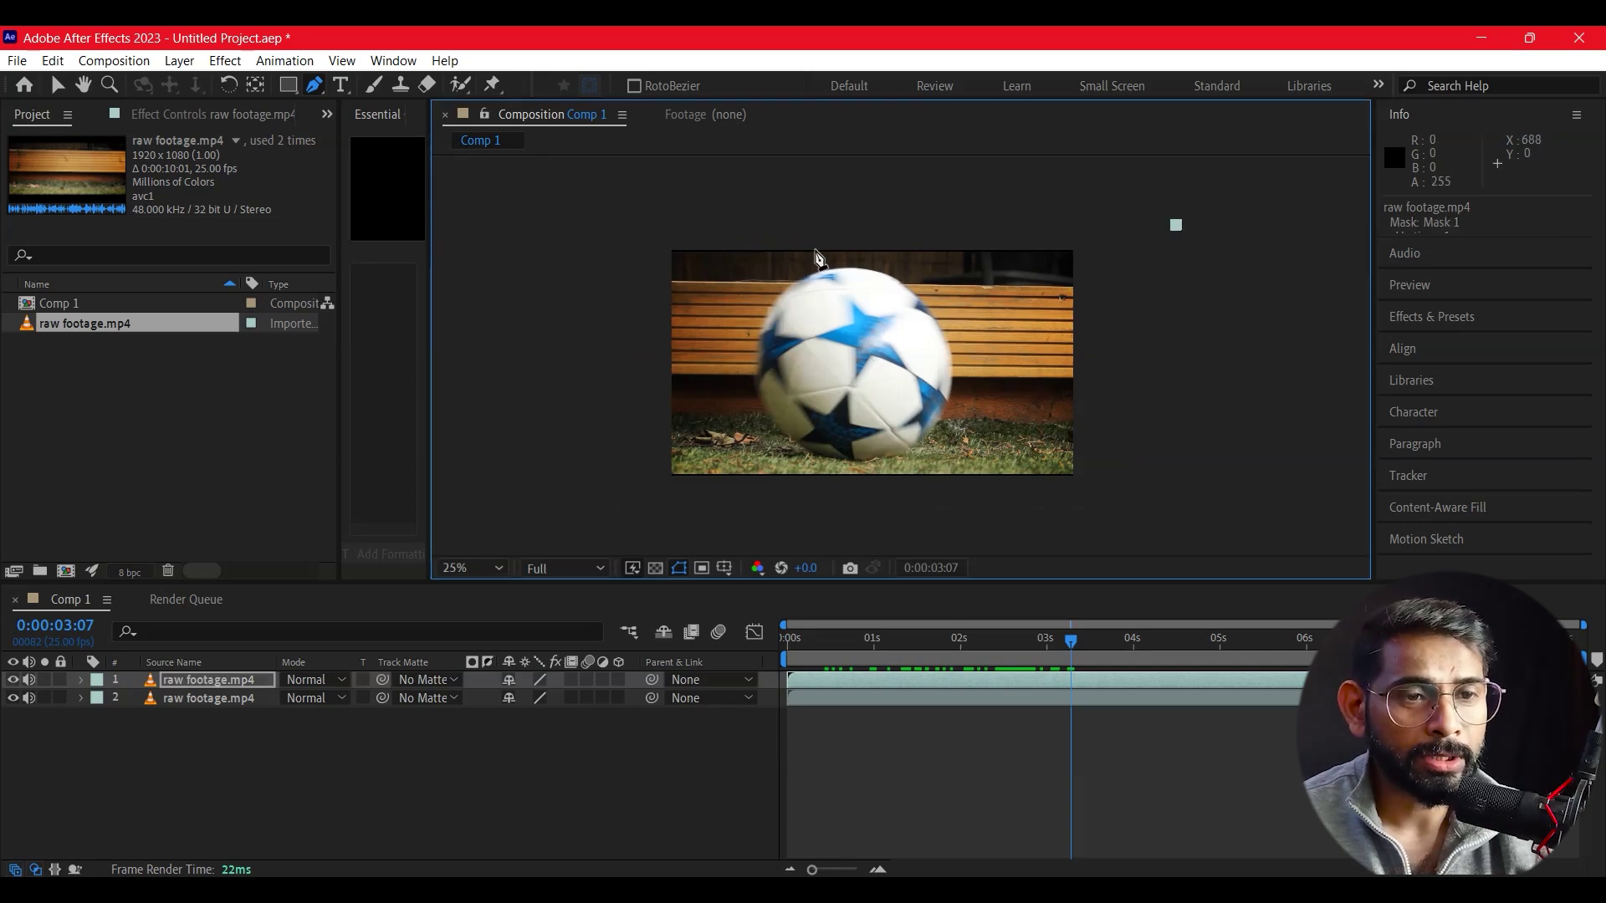
{"action": "left_click_drag", "start_coordinate": [762, 391], "coordinate": [773, 447]}
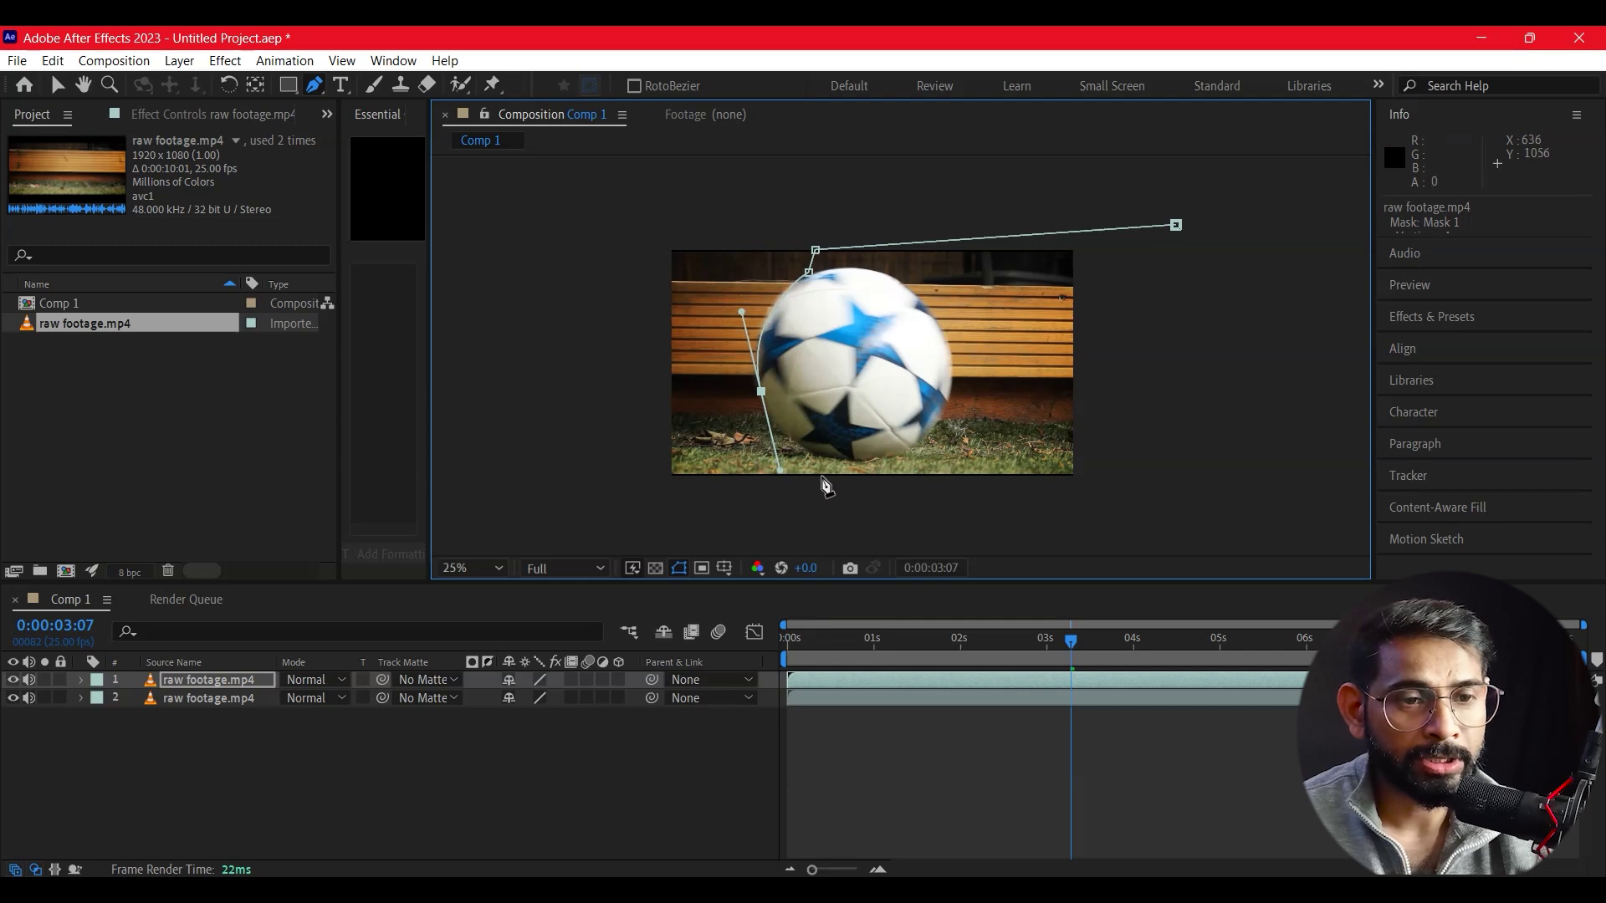
{"action": "left_click_drag", "start_coordinate": [895, 492], "coordinate": [911, 500]}
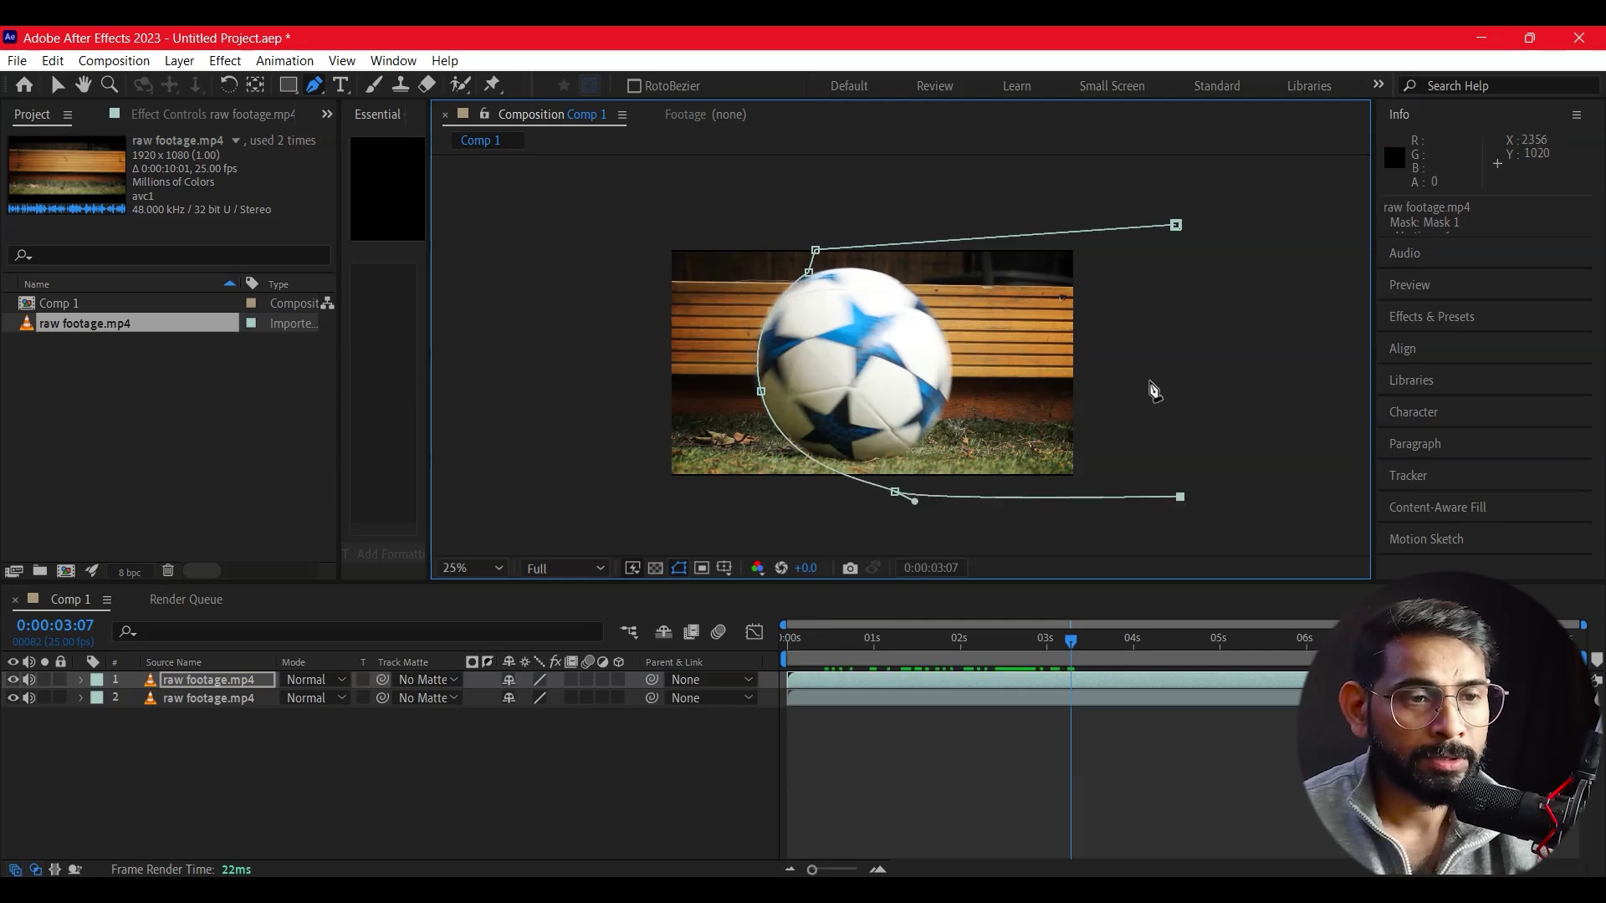
{"action": "left_click", "coordinate": [1176, 225]}
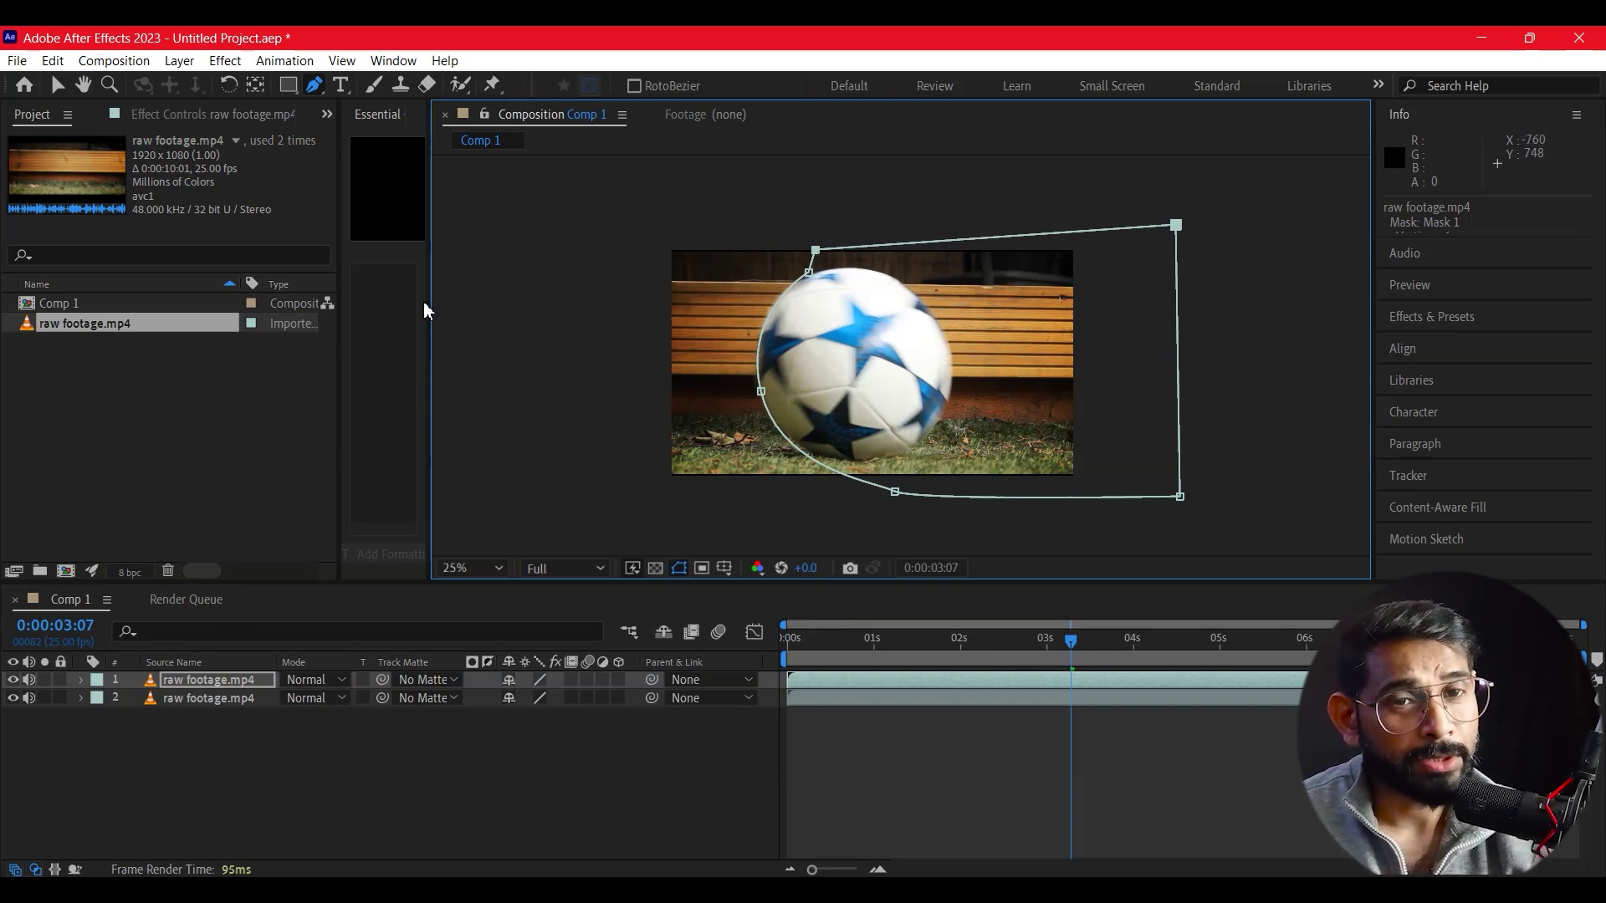
{"action": "left_click", "coordinate": [57, 85]}
{"action": "left_click", "coordinate": [244, 755]}
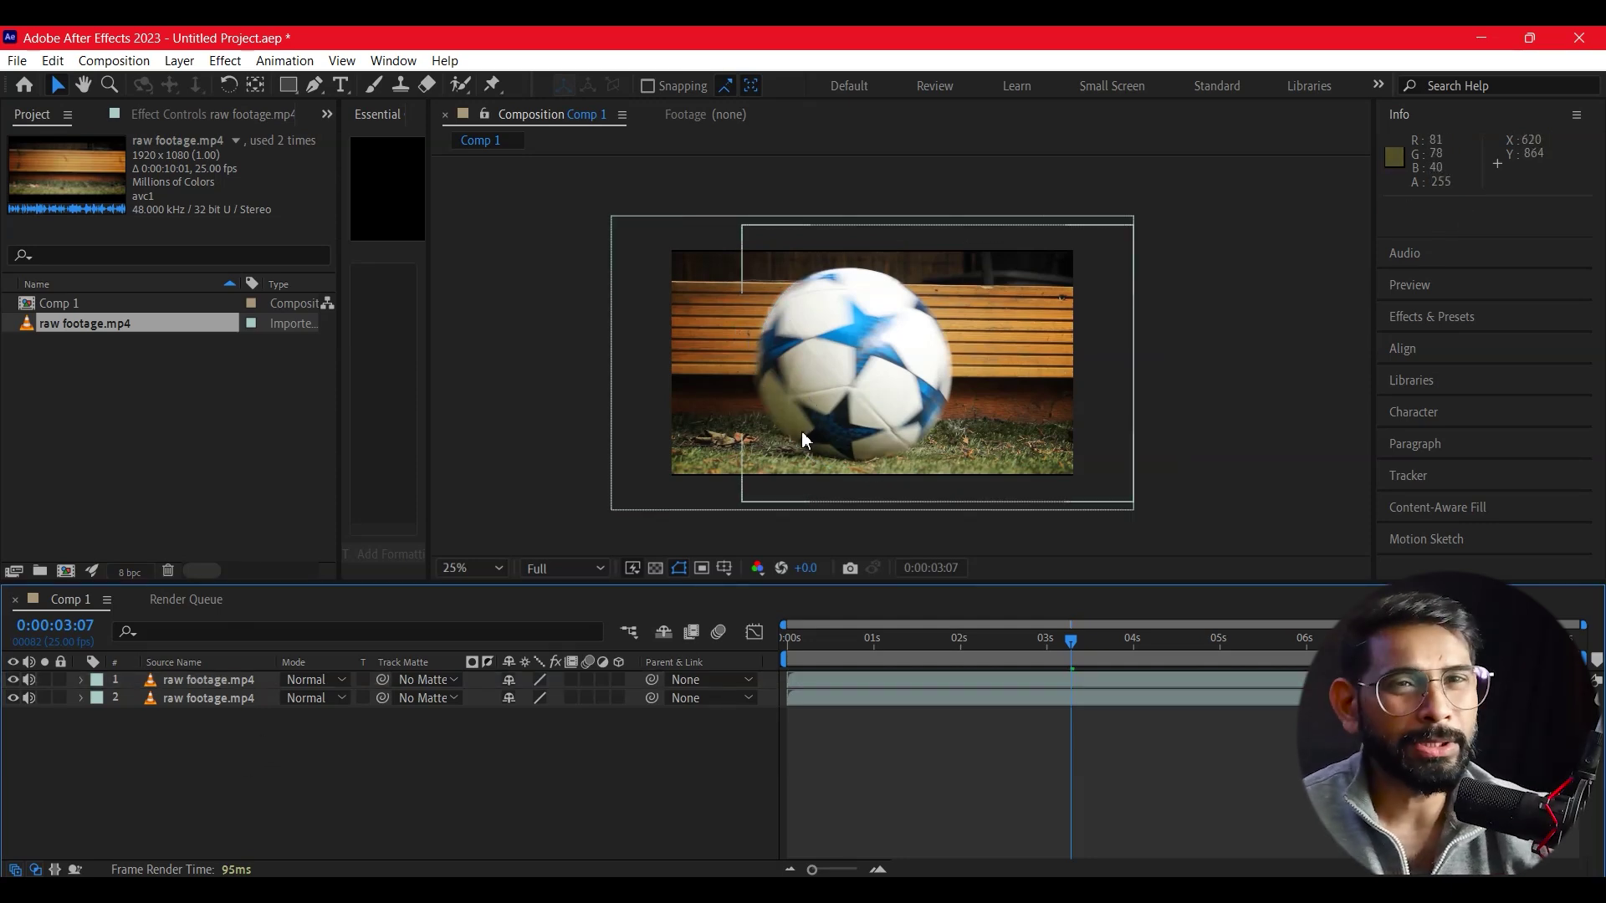
- Create a 'DreamCT tutor' text layer on the frame with the Type tool
{"action": "left_click", "coordinate": [341, 84]}
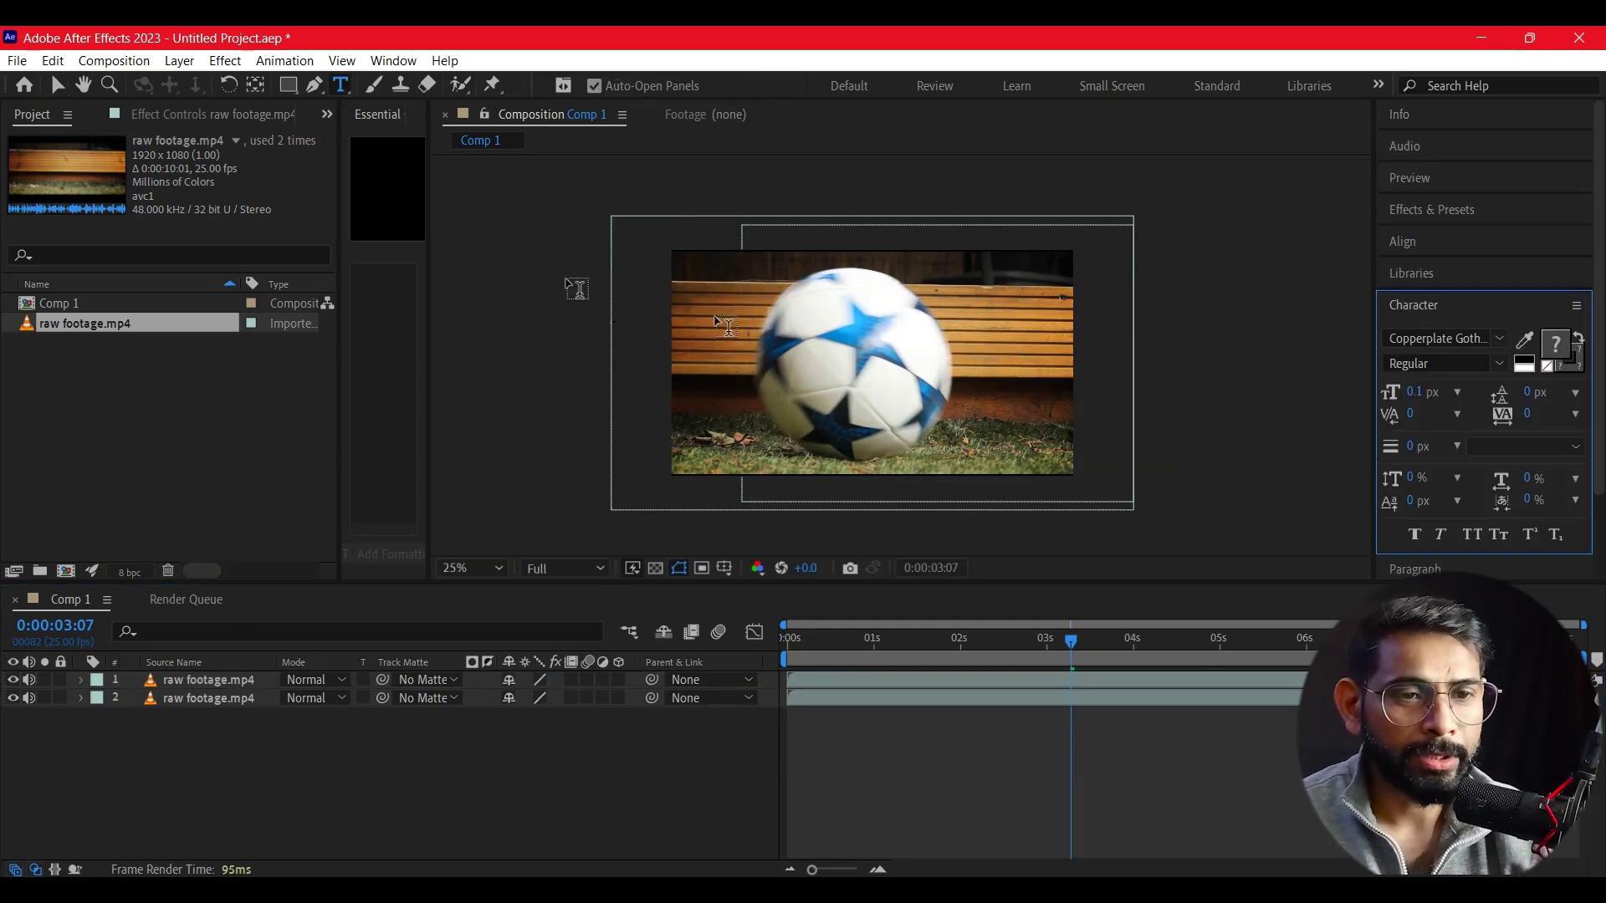
{"action": "left_click", "coordinate": [733, 352]}
{"action": "type", "text": "DreamCT tu"}
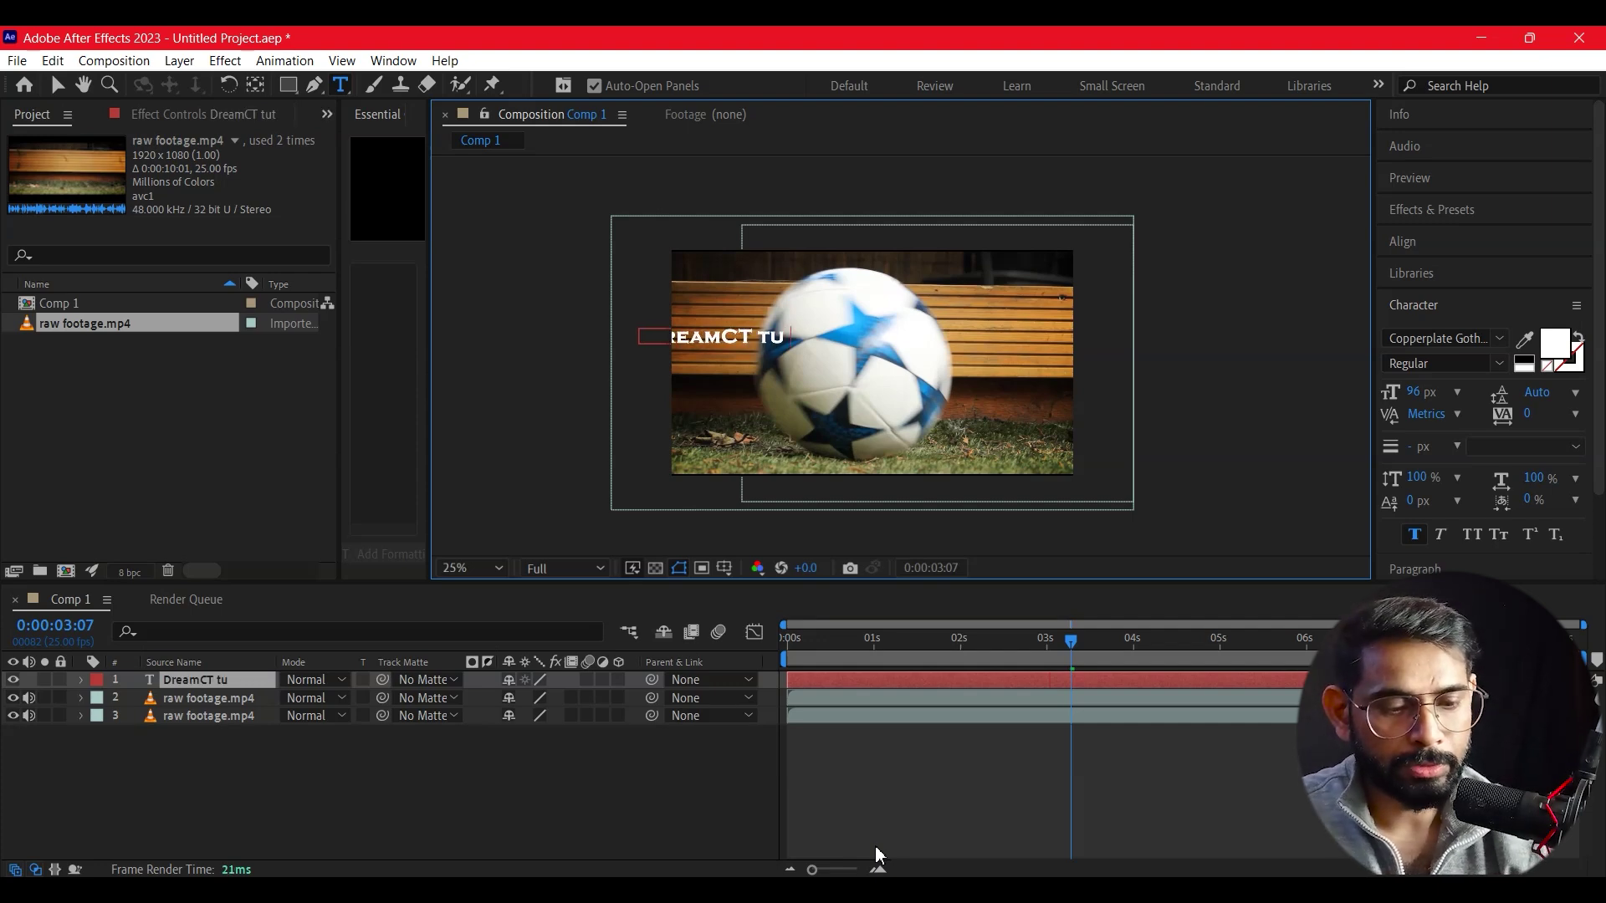
{"action": "type", "text": "or"}
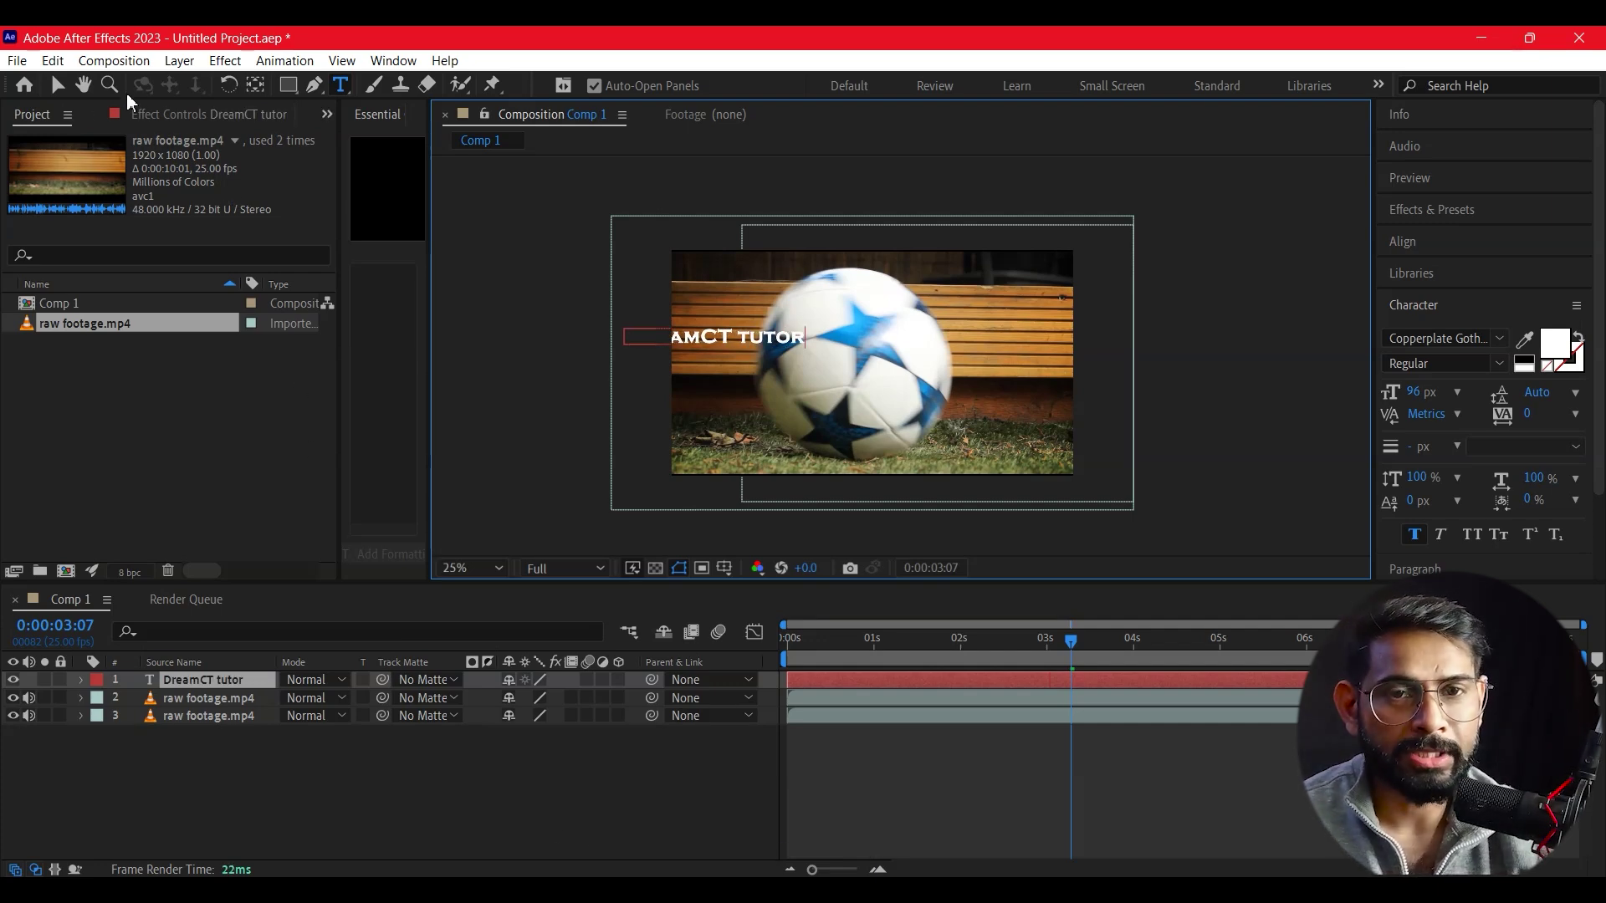
{"action": "left_click", "coordinate": [57, 84]}
- Move and scale the DreamCT tutor title to stretch across the middle of the frame
{"action": "left_click_drag", "start_coordinate": [750, 344], "coordinate": [839, 360]}
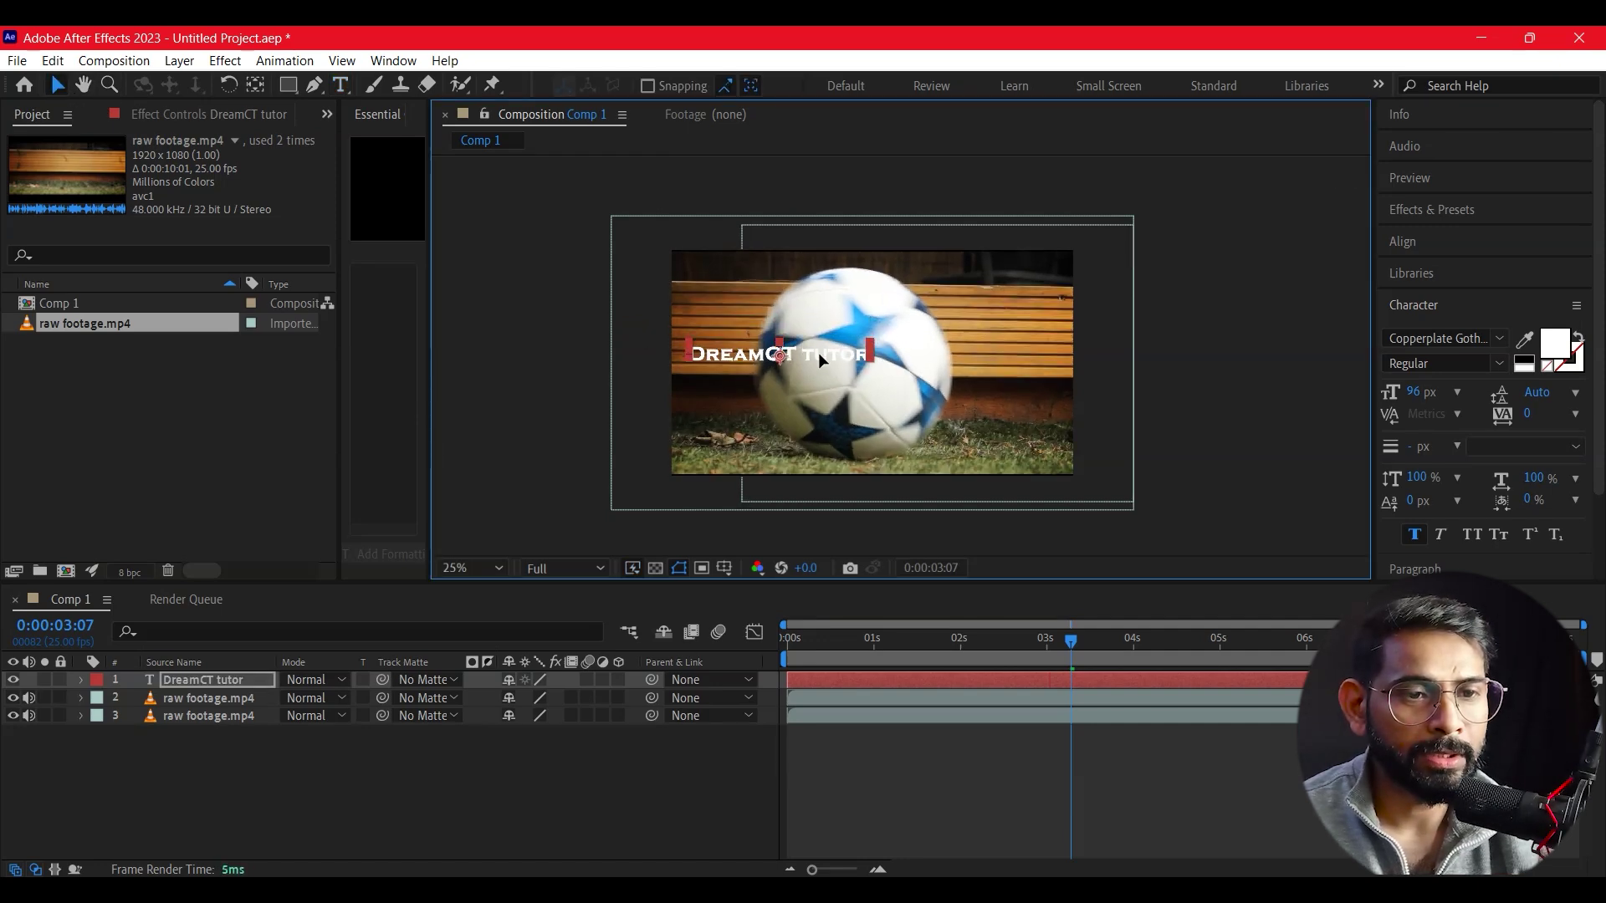
{"action": "mouse_move", "coordinate": [875, 338]}
{"action": "left_mouse_down"}
{"action": "mouse_move", "coordinate": [934, 311]}
{"action": "mouse_move", "coordinate": [888, 334]}
{"action": "mouse_move", "coordinate": [1007, 324]}
{"action": "left_mouse_up"}
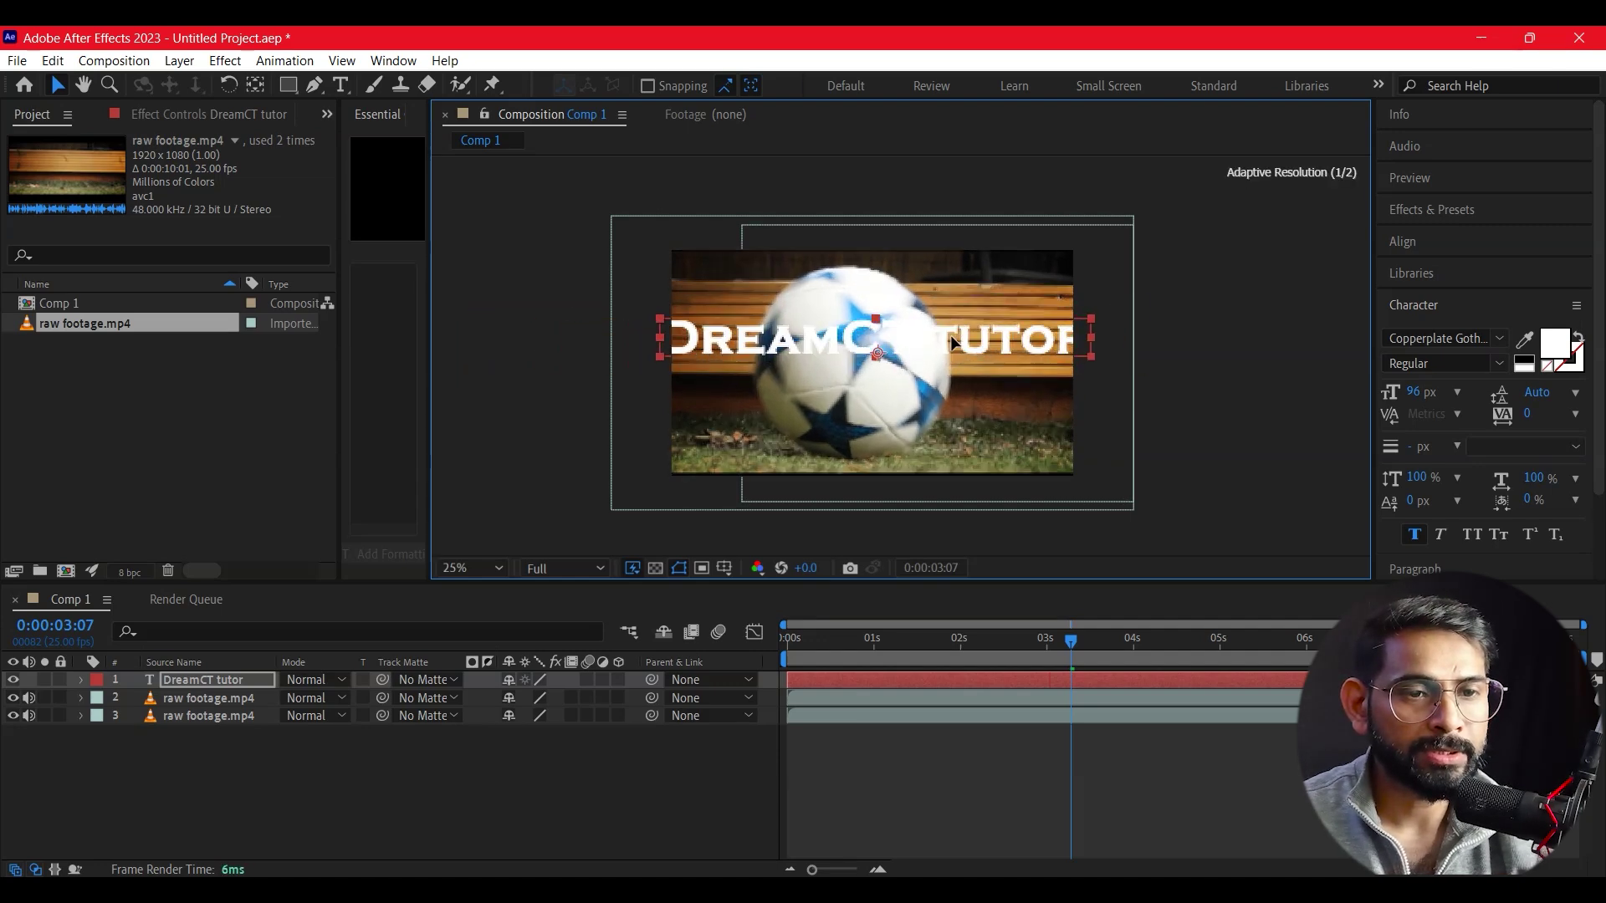
{"action": "left_click_drag", "start_coordinate": [1090, 320], "coordinate": [976, 355]}
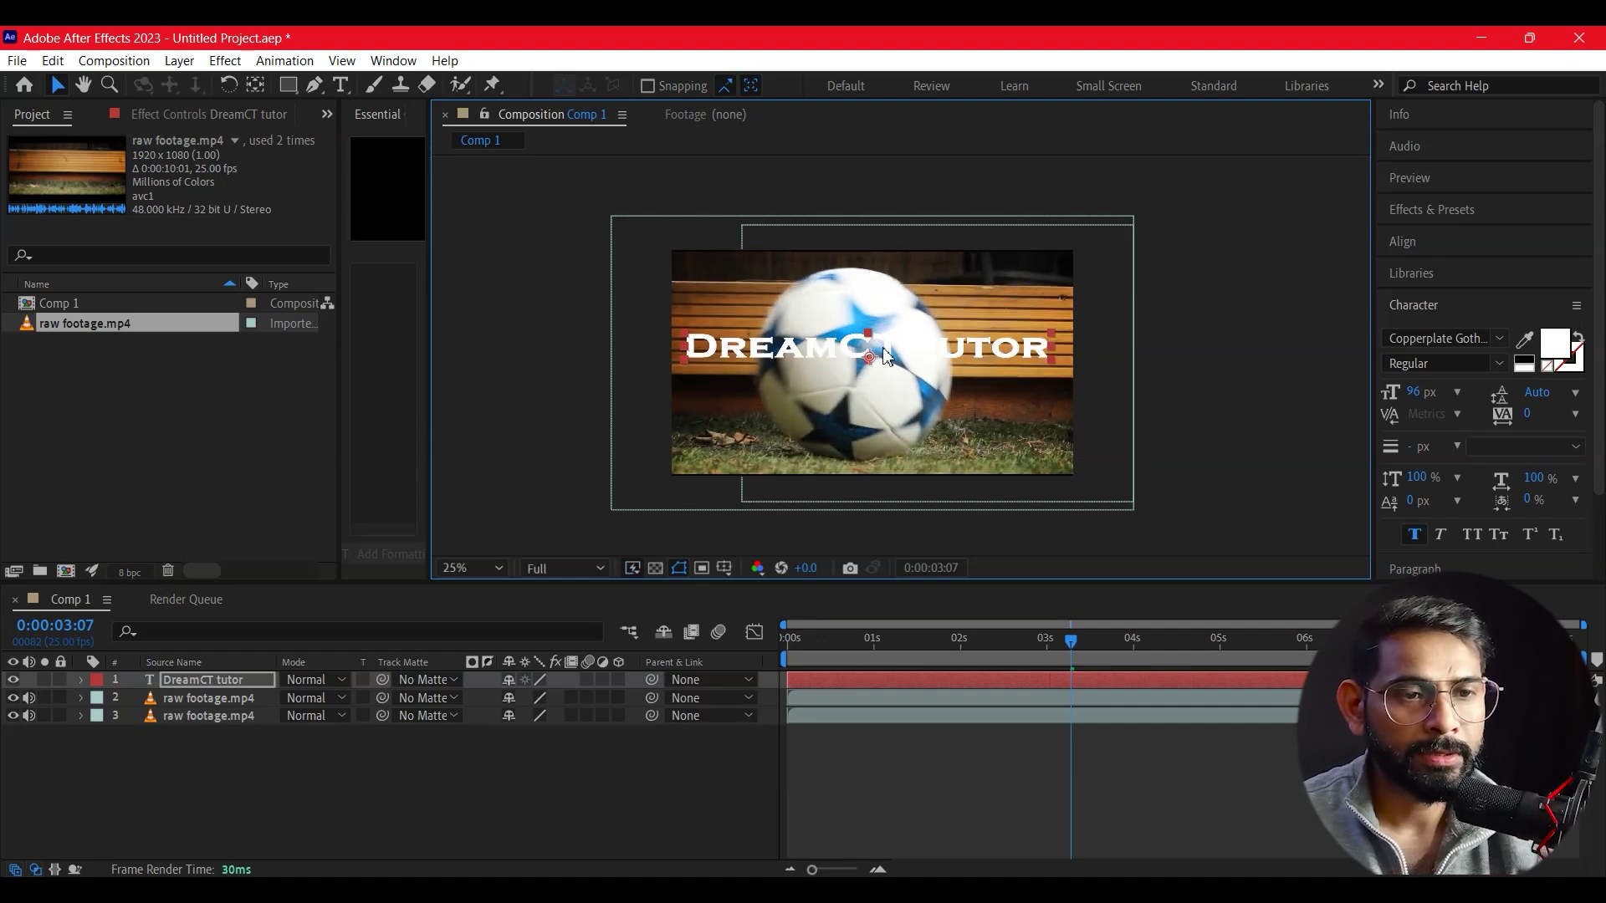
{"action": "left_click_drag", "start_coordinate": [869, 333], "coordinate": [868, 303]}
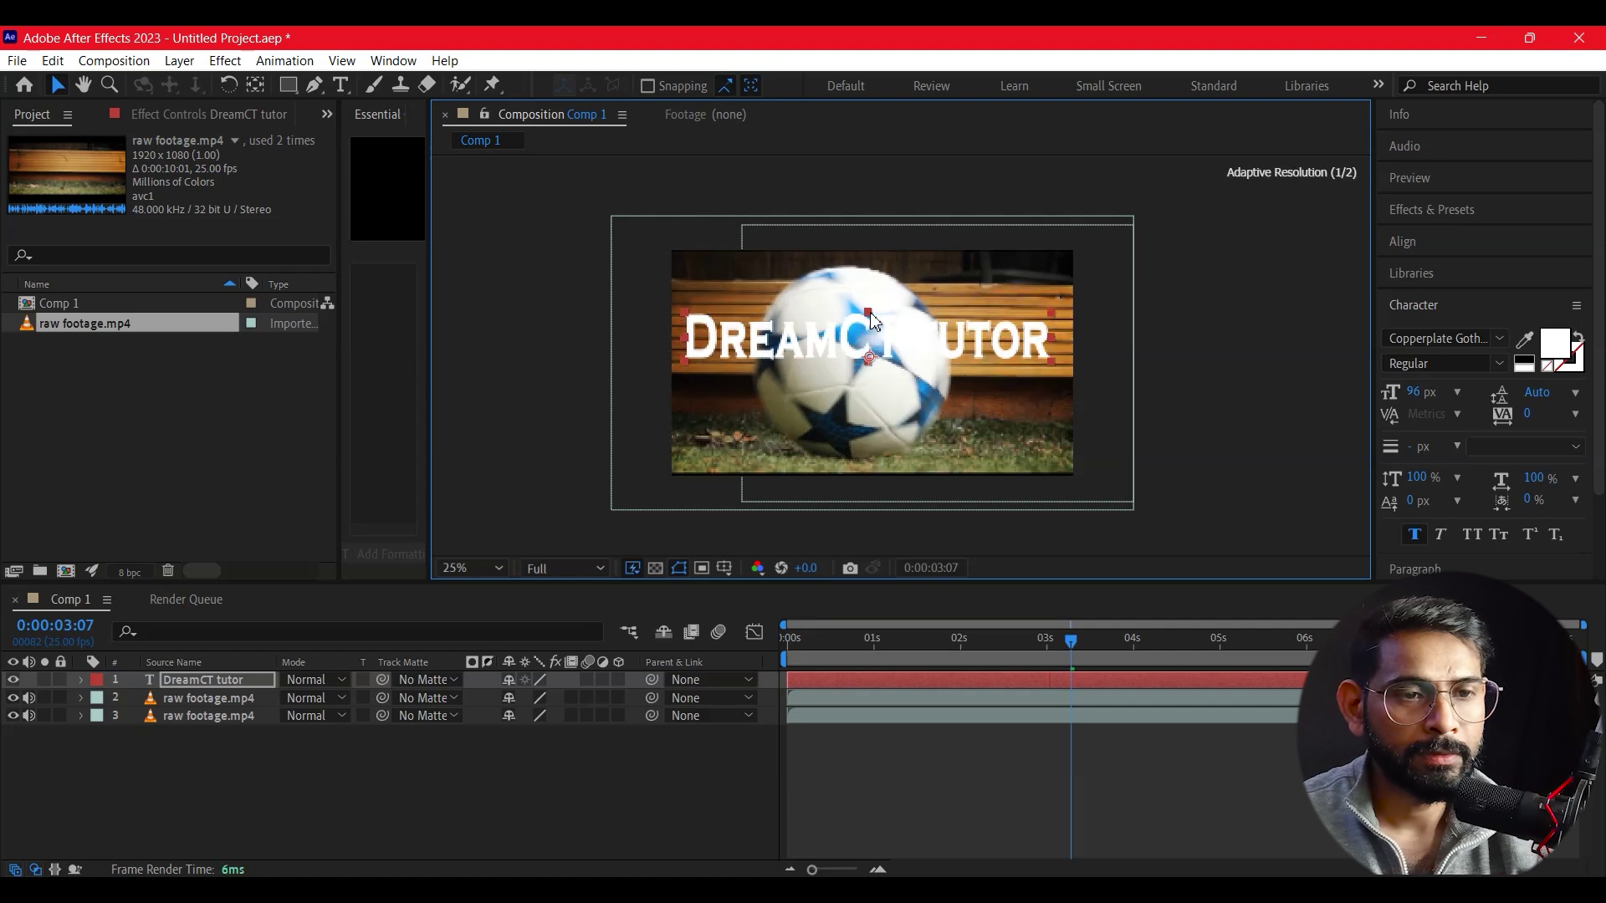
{"action": "left_click", "coordinate": [1196, 330]}
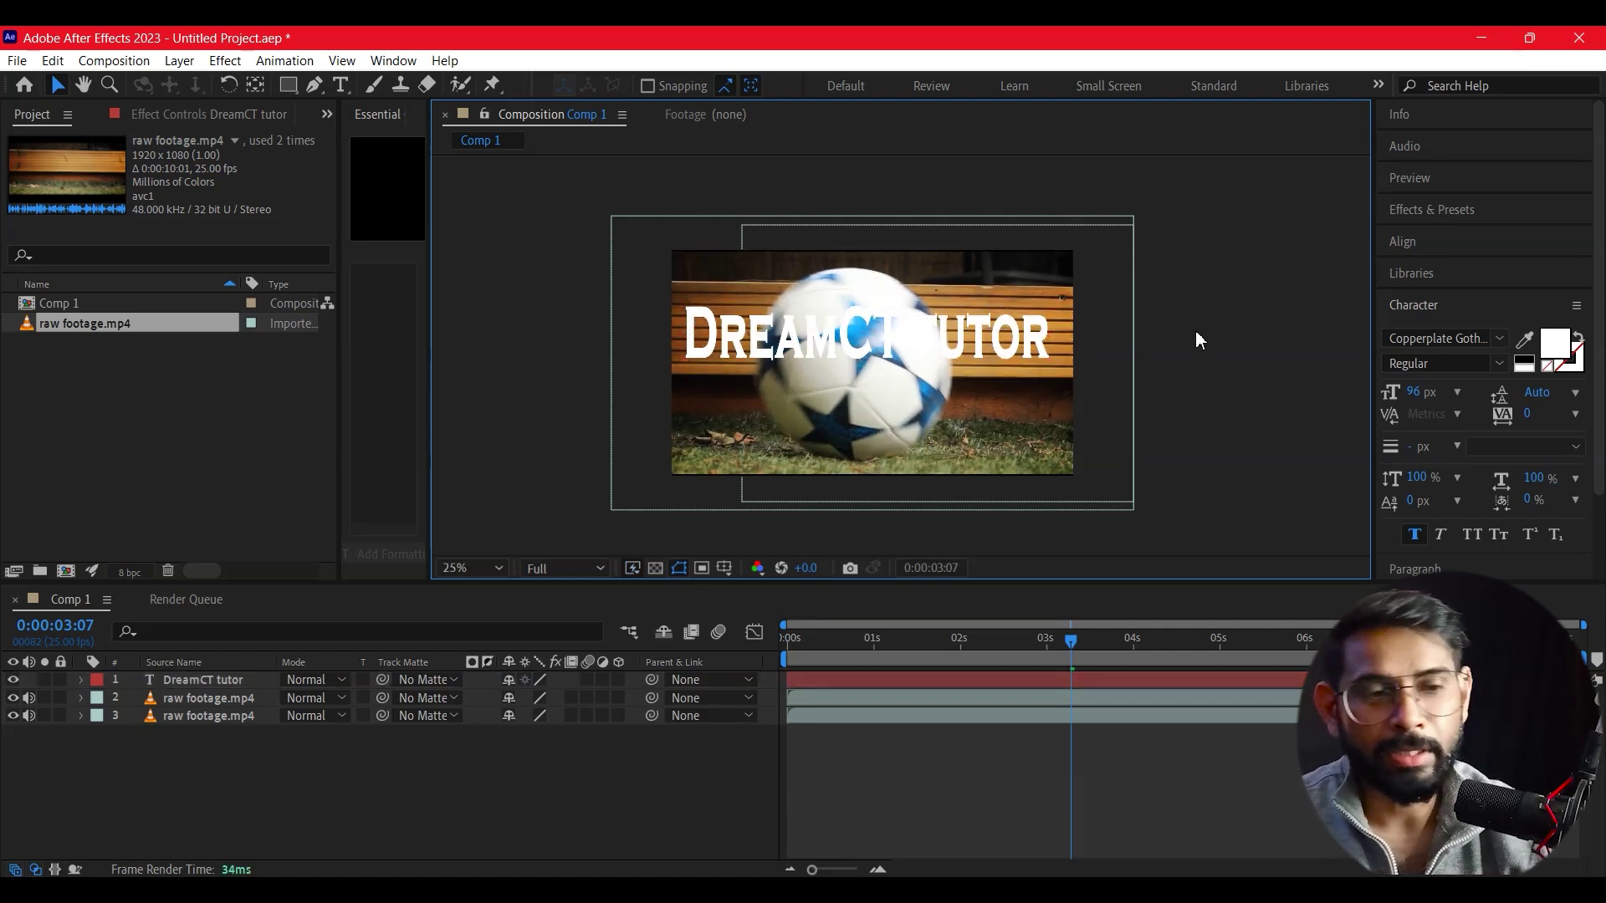
{"action": "left_click", "coordinate": [204, 681]}
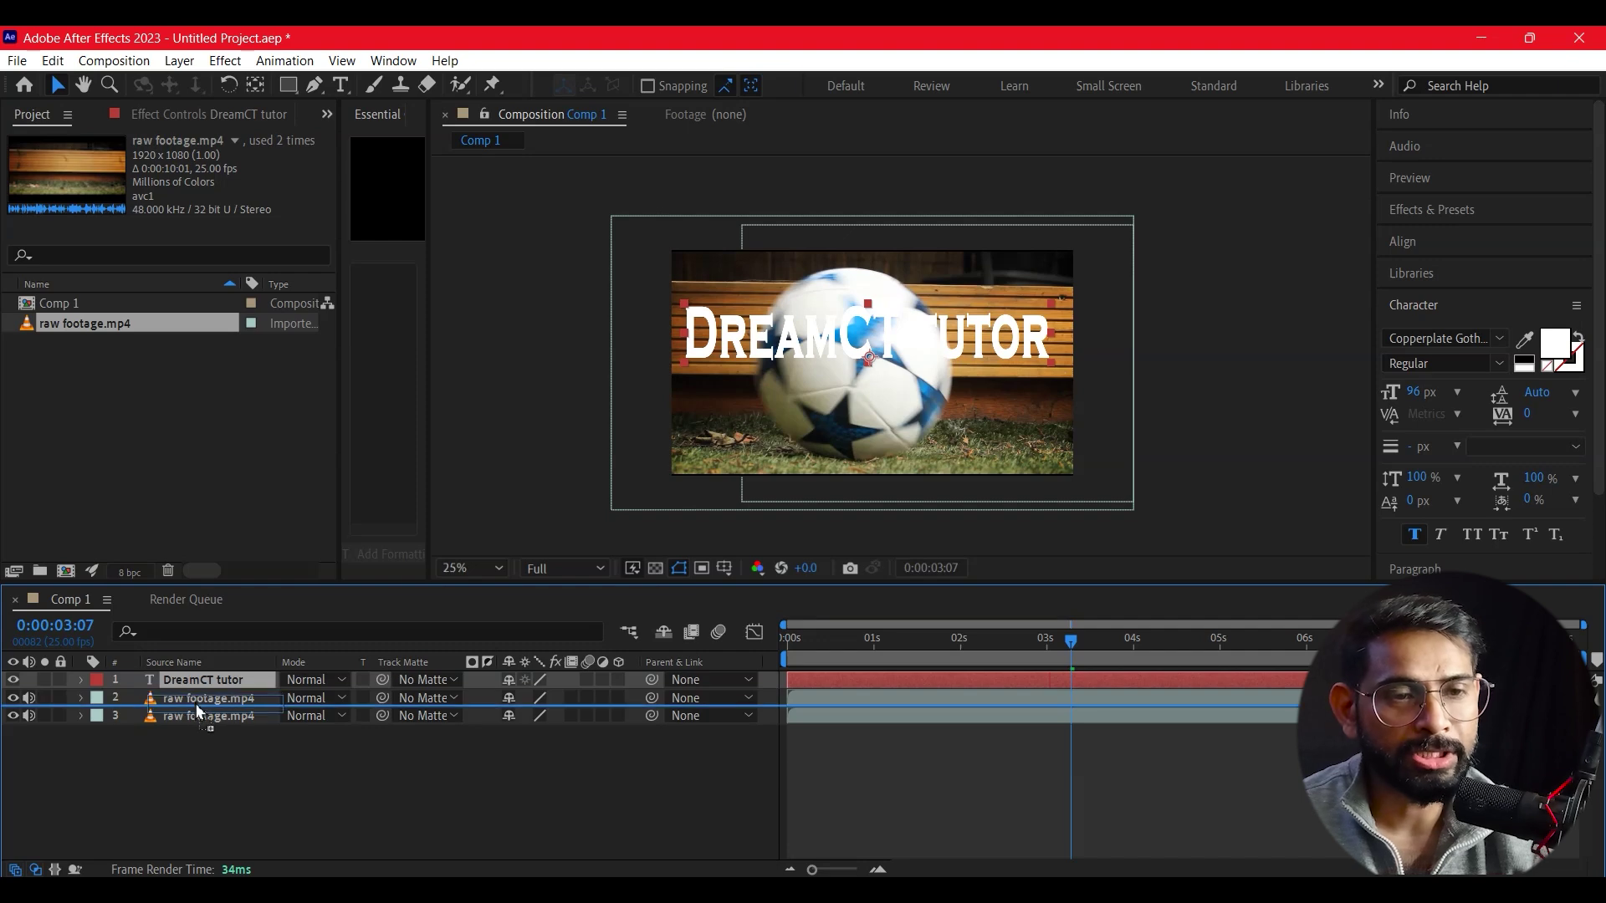
- Move the DreamCT tutor layer beneath the masked footage and raise the mask's top-left vertex slightly
{"action": "left_click_drag", "start_coordinate": [190, 686], "coordinate": [194, 703]}
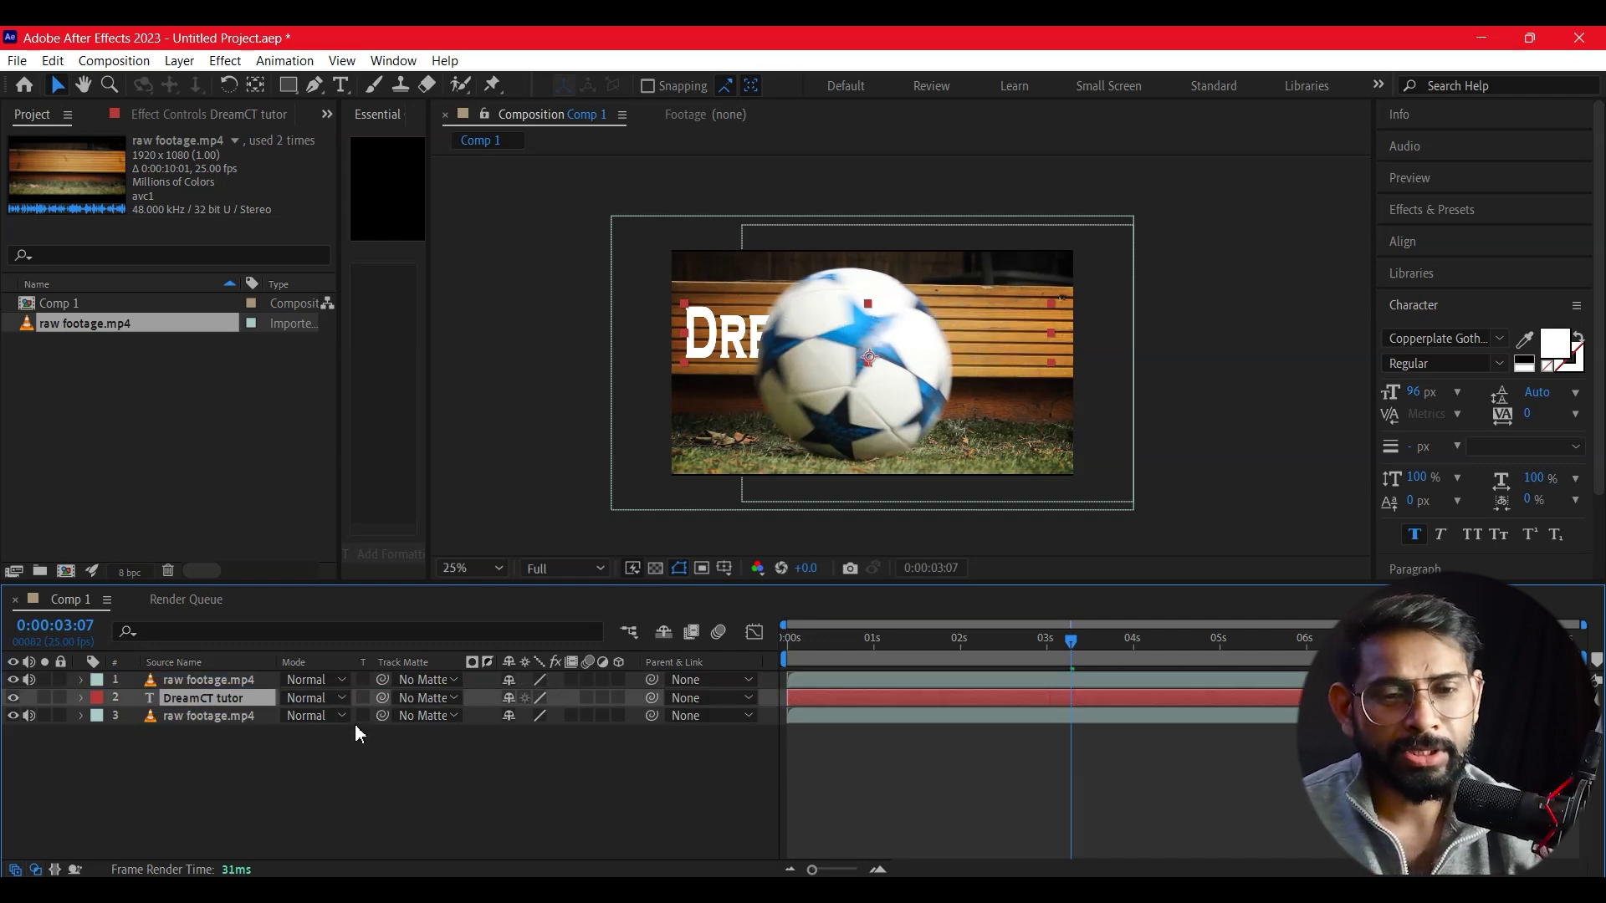
{"action": "left_click", "coordinate": [209, 715]}
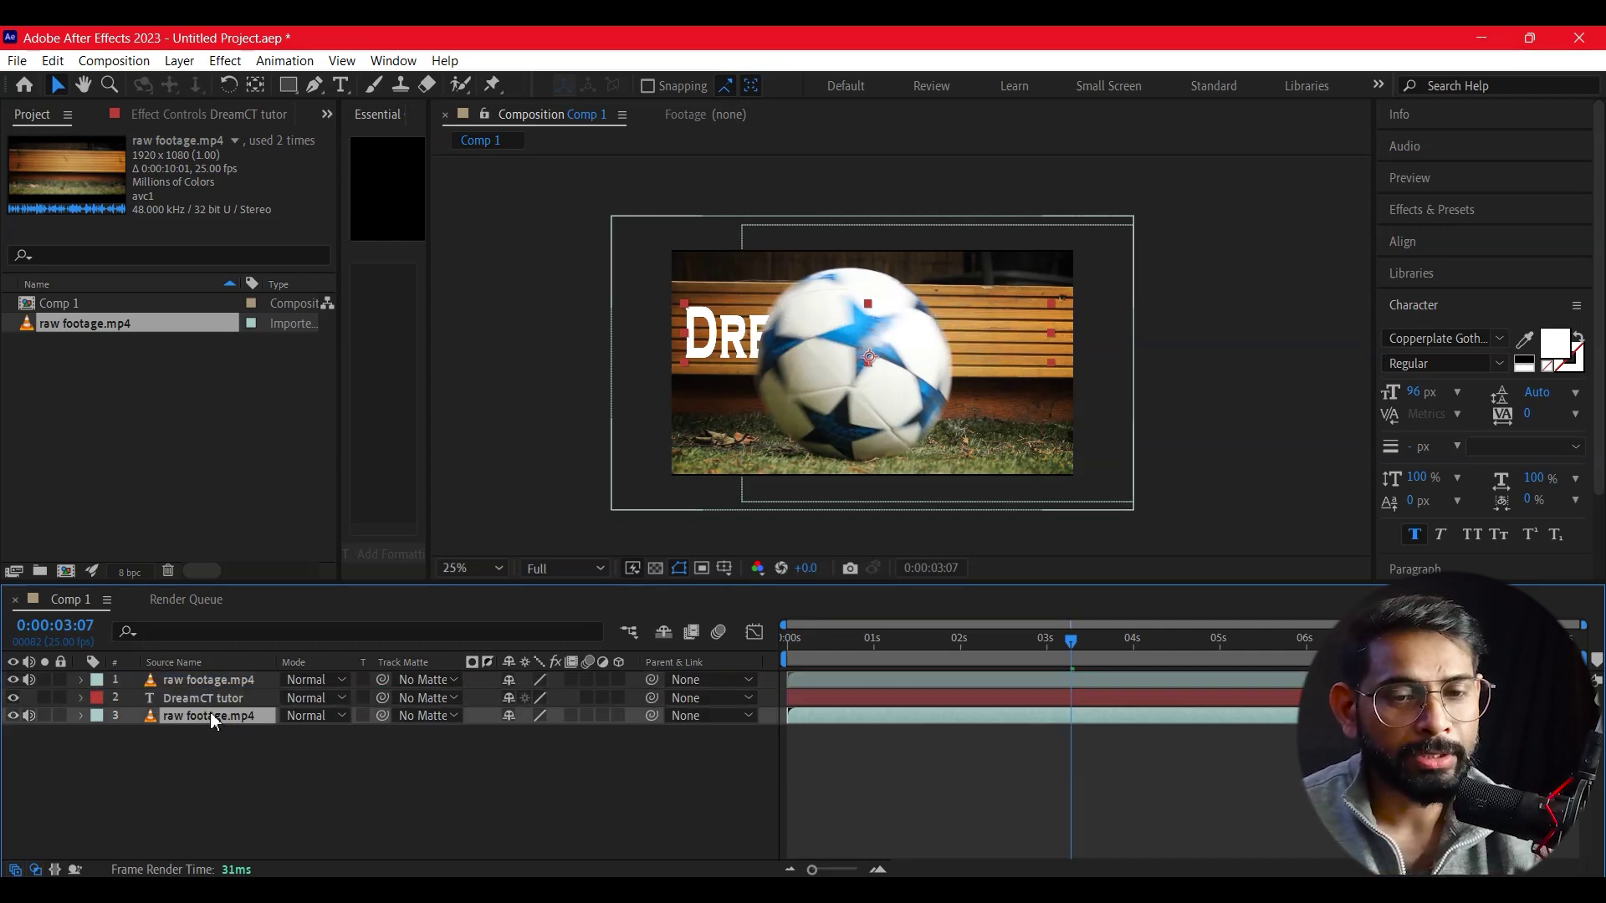
{"action": "left_click", "coordinate": [186, 697]}
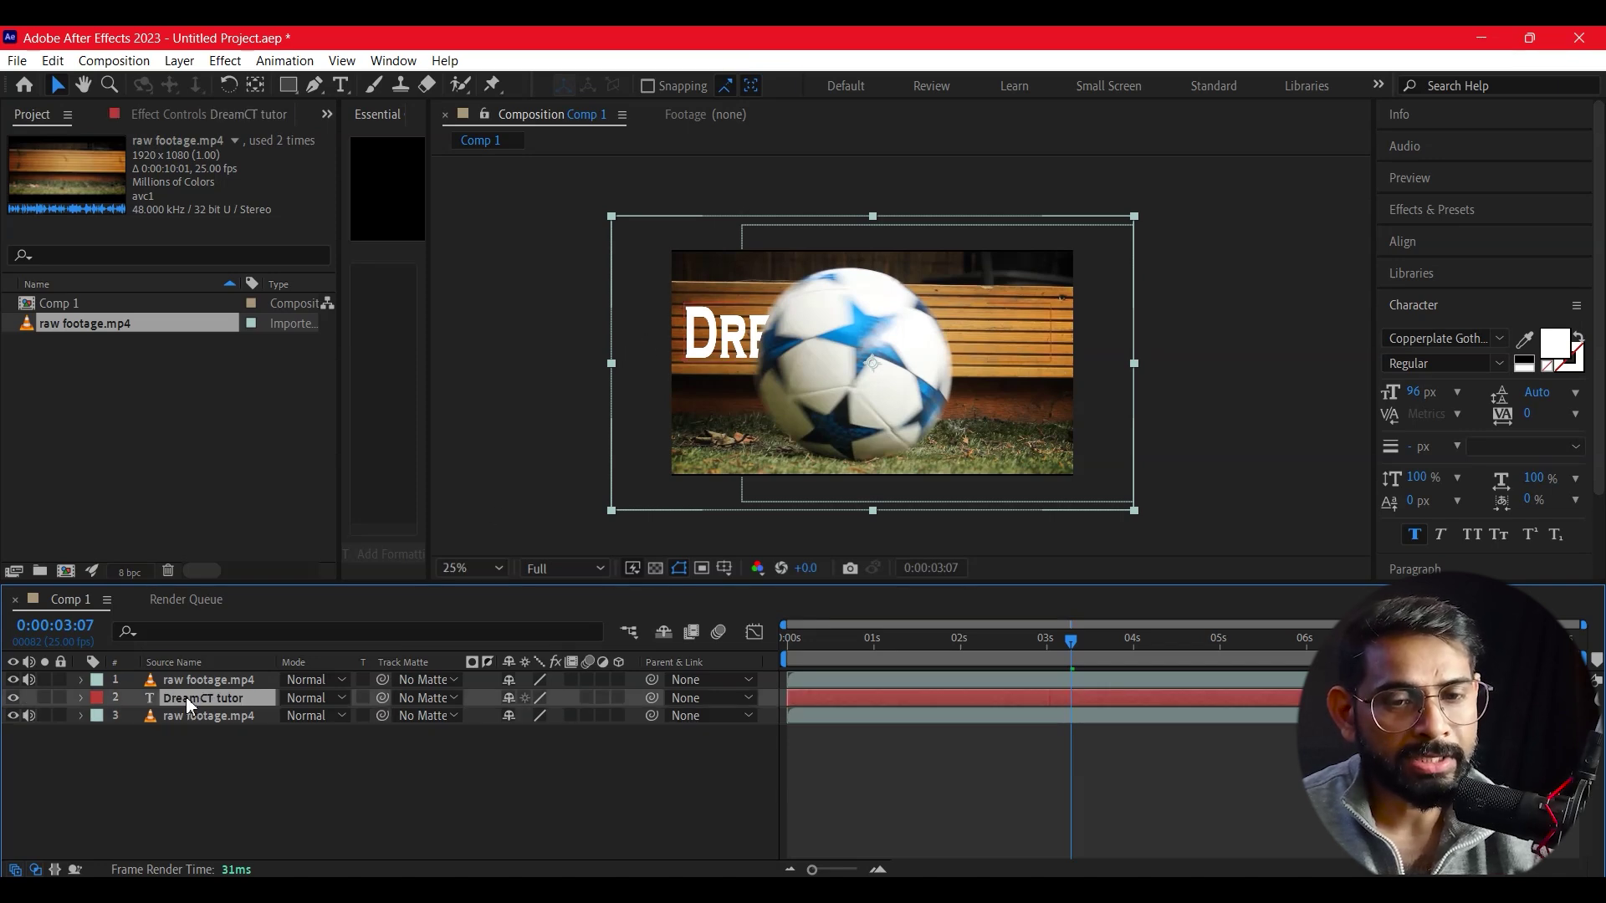
{"action": "left_click", "coordinate": [192, 679]}
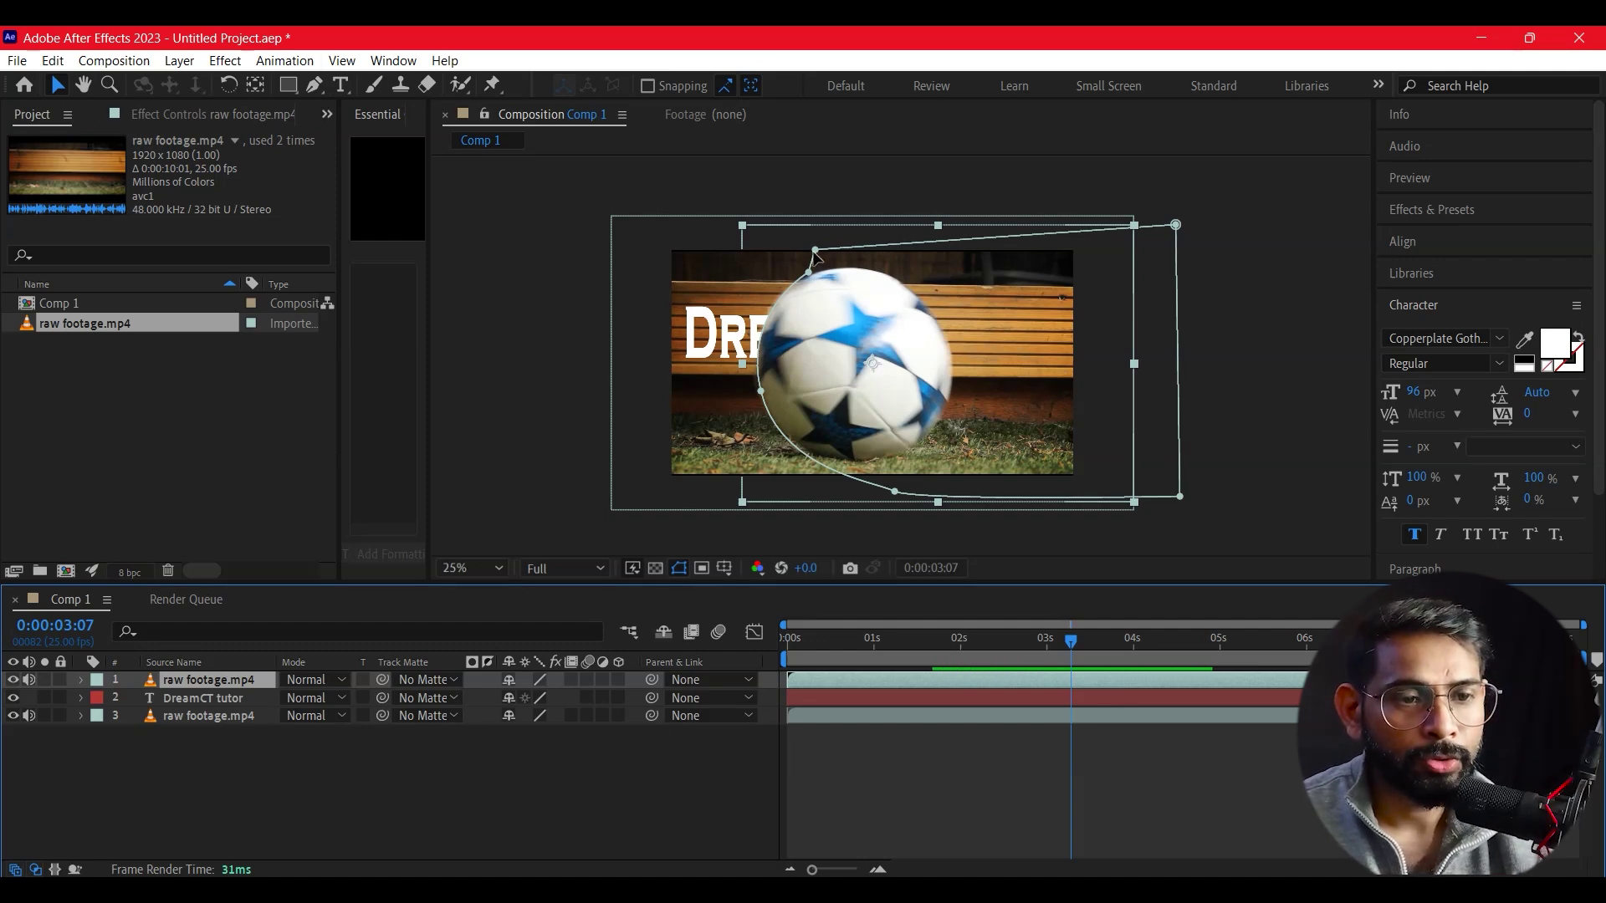
{"action": "left_click_drag", "start_coordinate": [815, 249], "coordinate": [815, 232]}
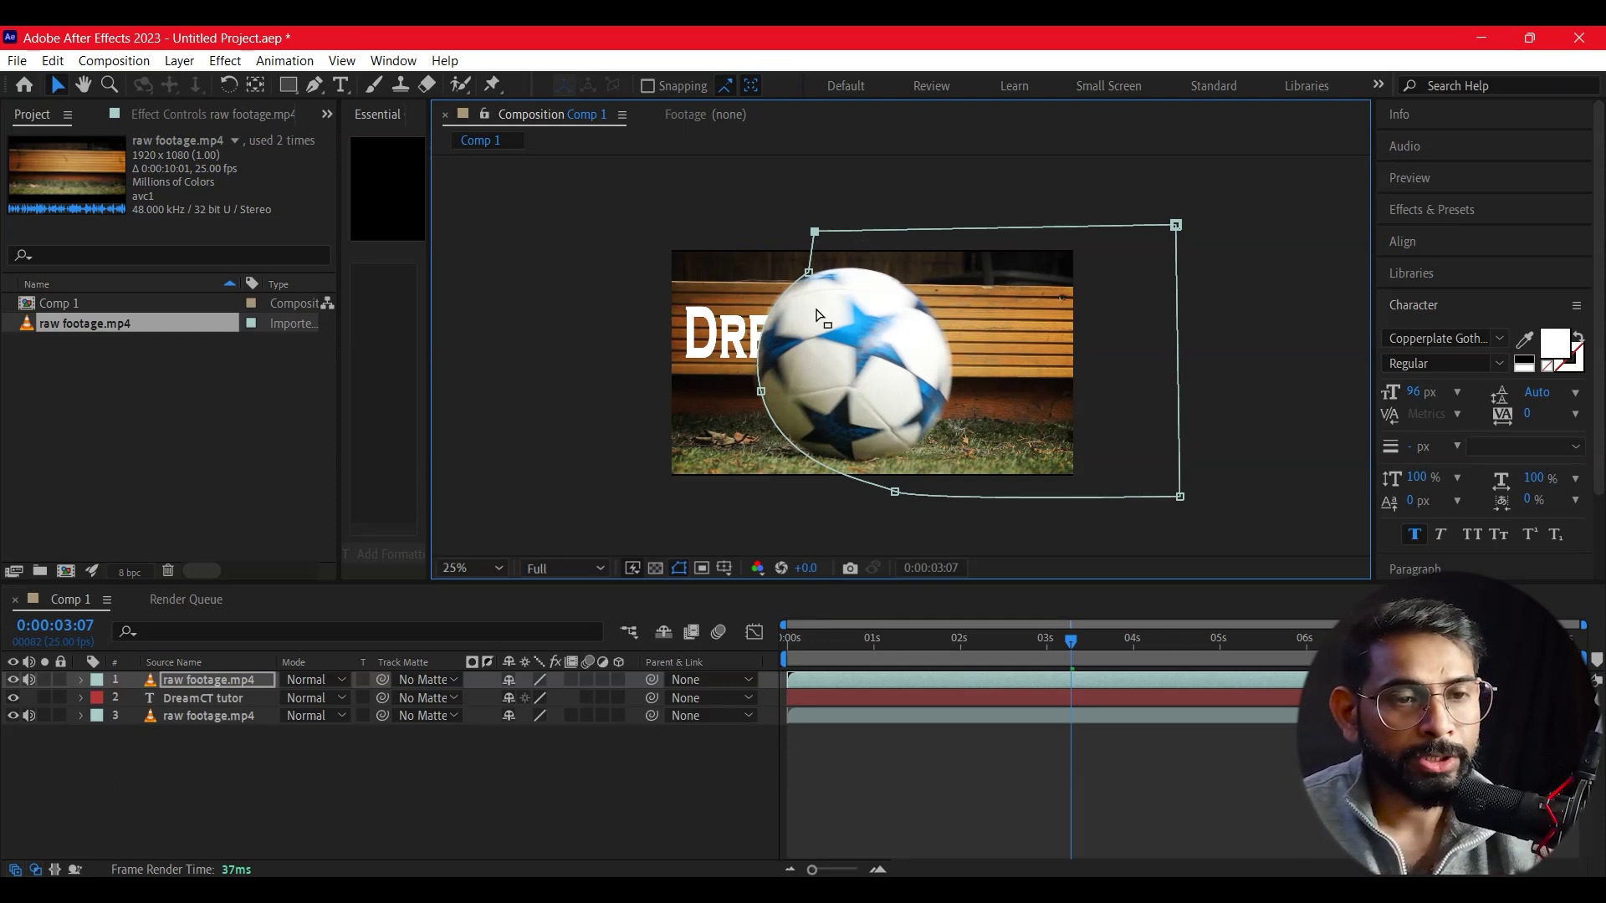
- Reveal Mask 1's Mask Path, set its first keyframe, and move to 0:00:03:01
{"action": "left_click", "coordinate": [80, 680]}
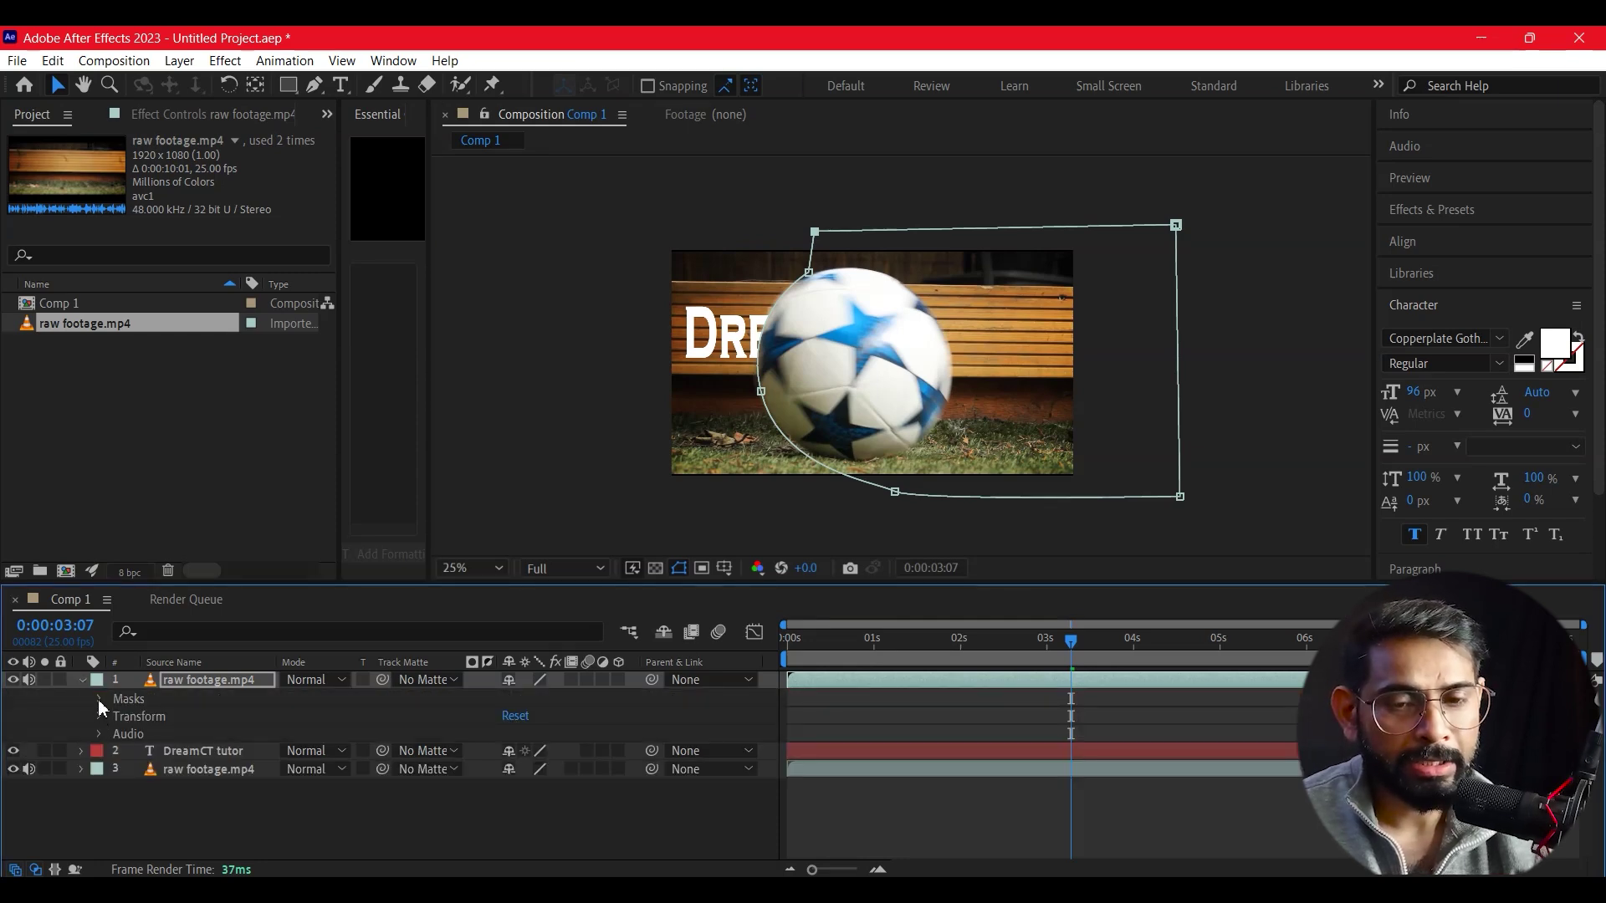
{"action": "left_click", "coordinate": [101, 698]}
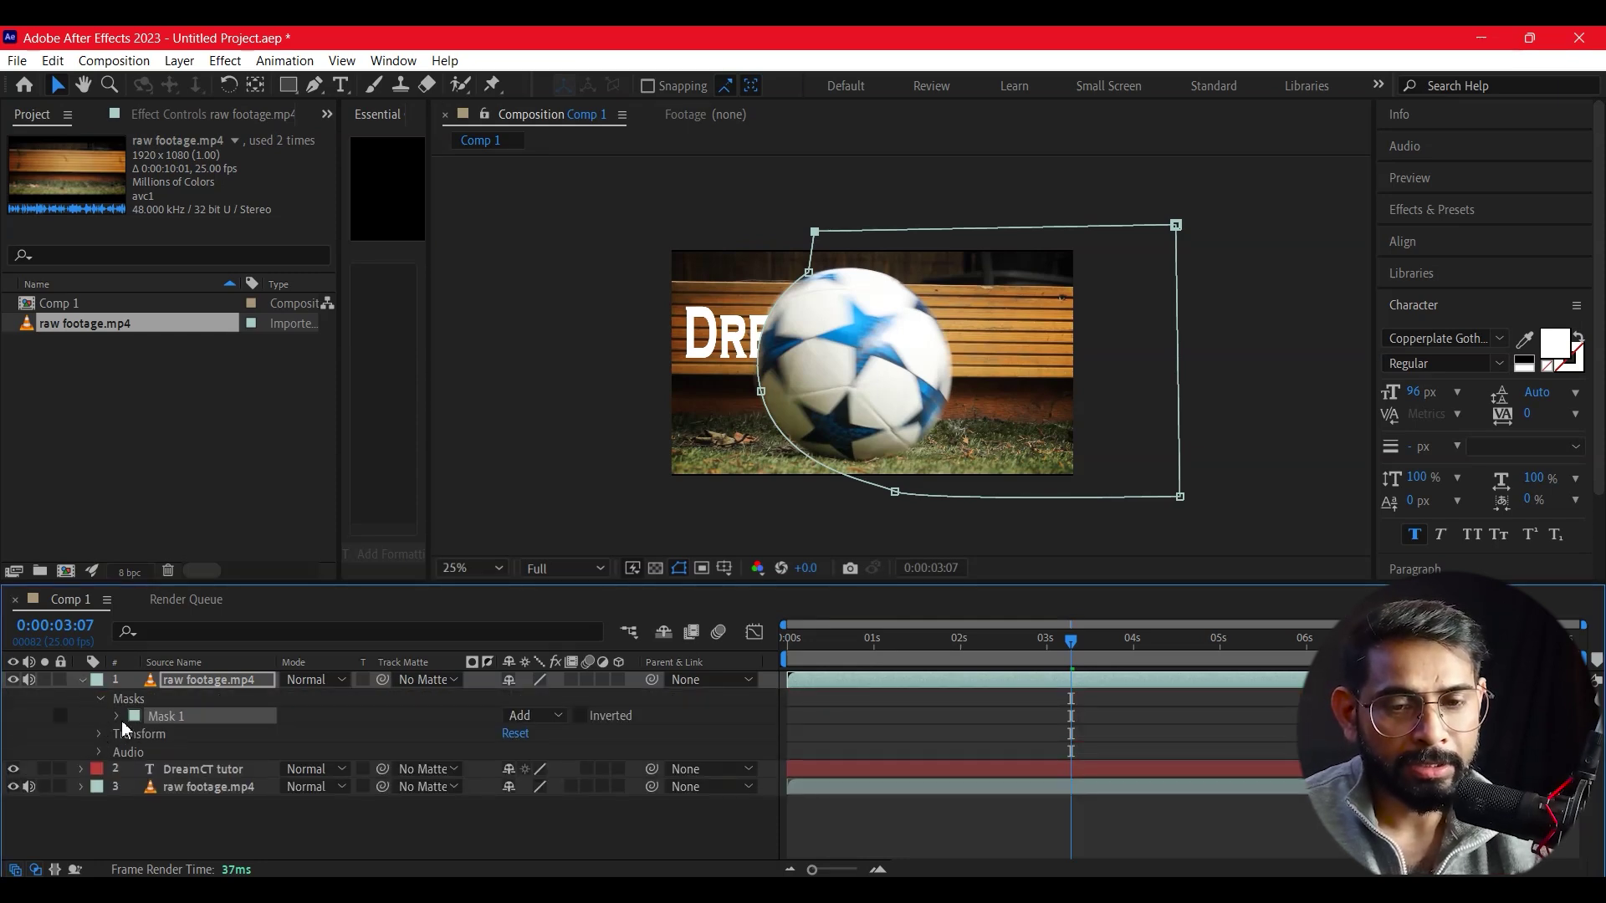
{"action": "left_click", "coordinate": [118, 717]}
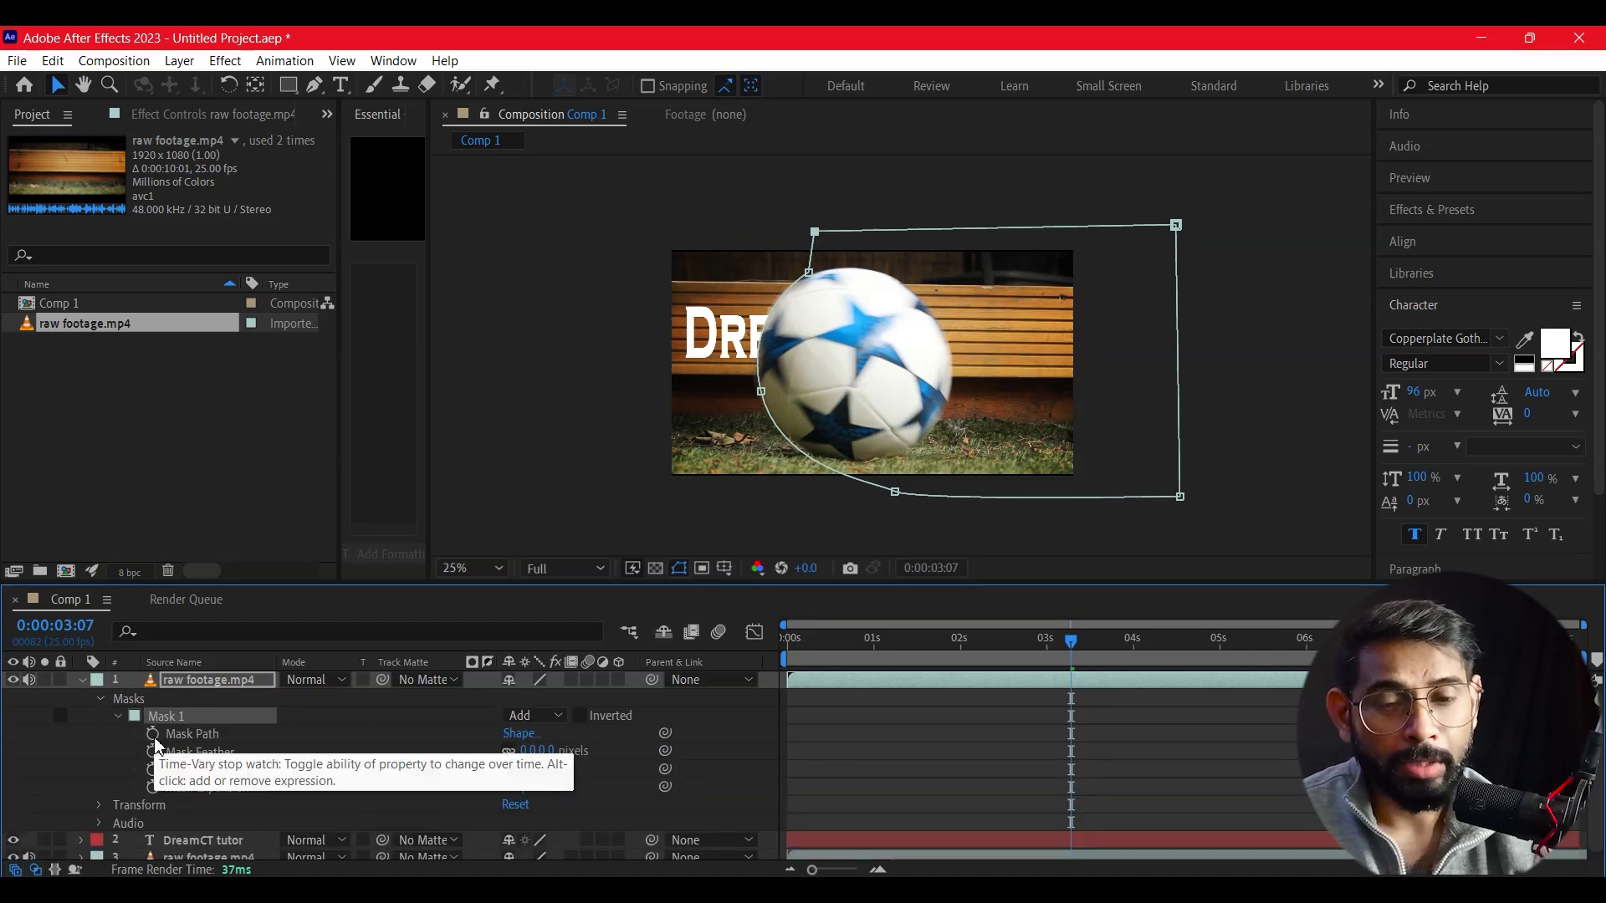
{"action": "left_click", "coordinate": [153, 733]}
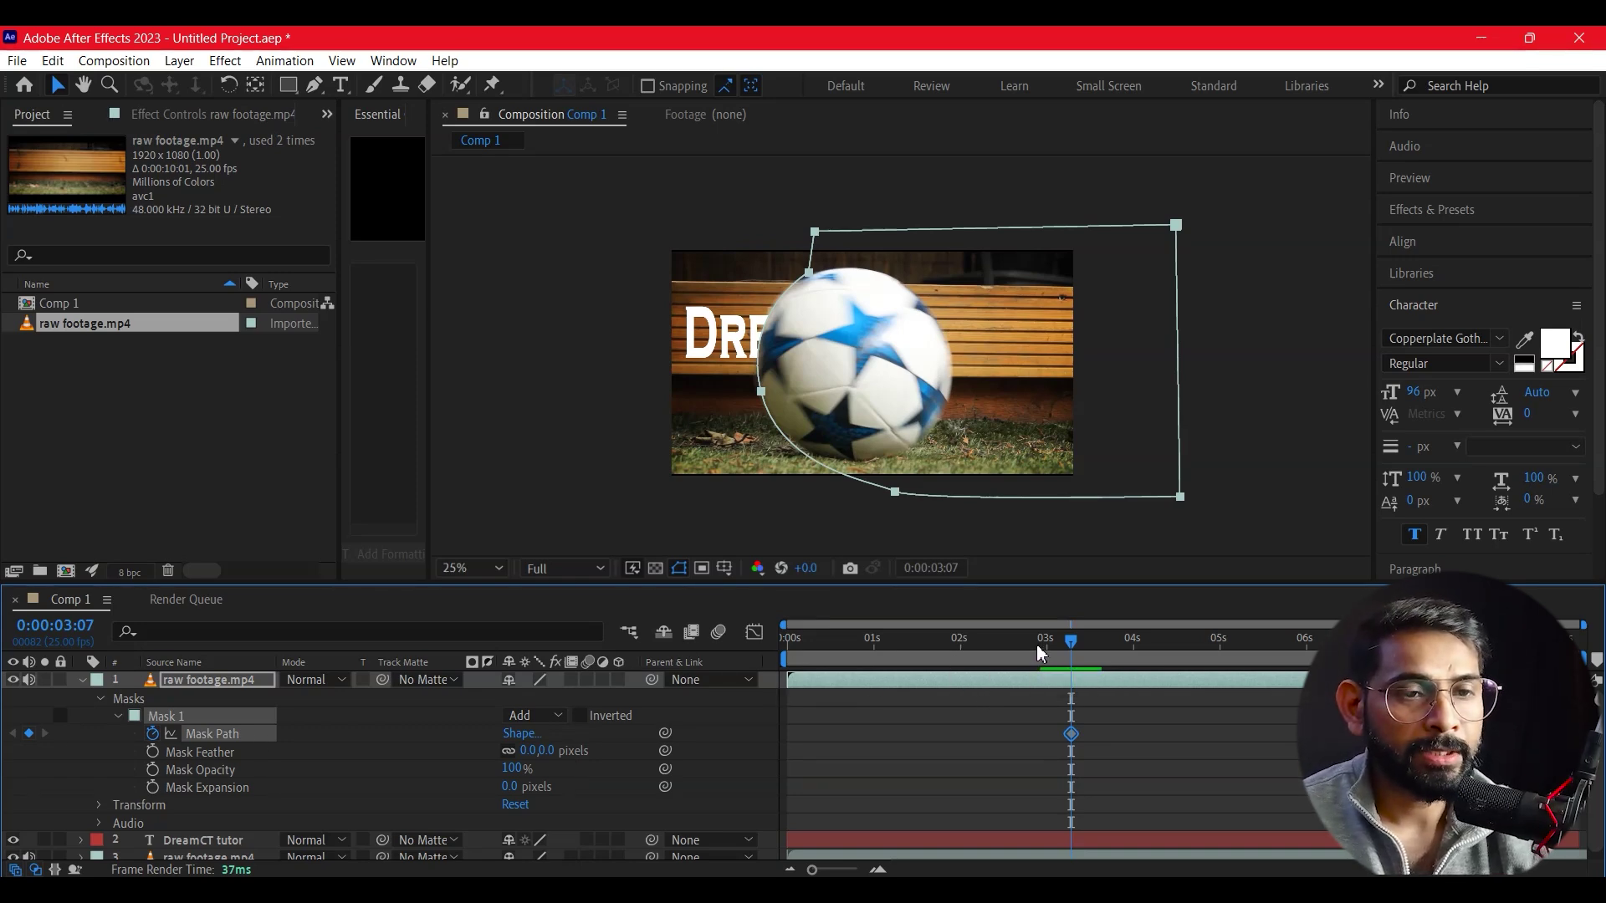
{"action": "left_click", "coordinate": [1004, 663]}
{"action": "left_click_drag", "start_coordinate": [1016, 672], "coordinate": [1061, 695]}
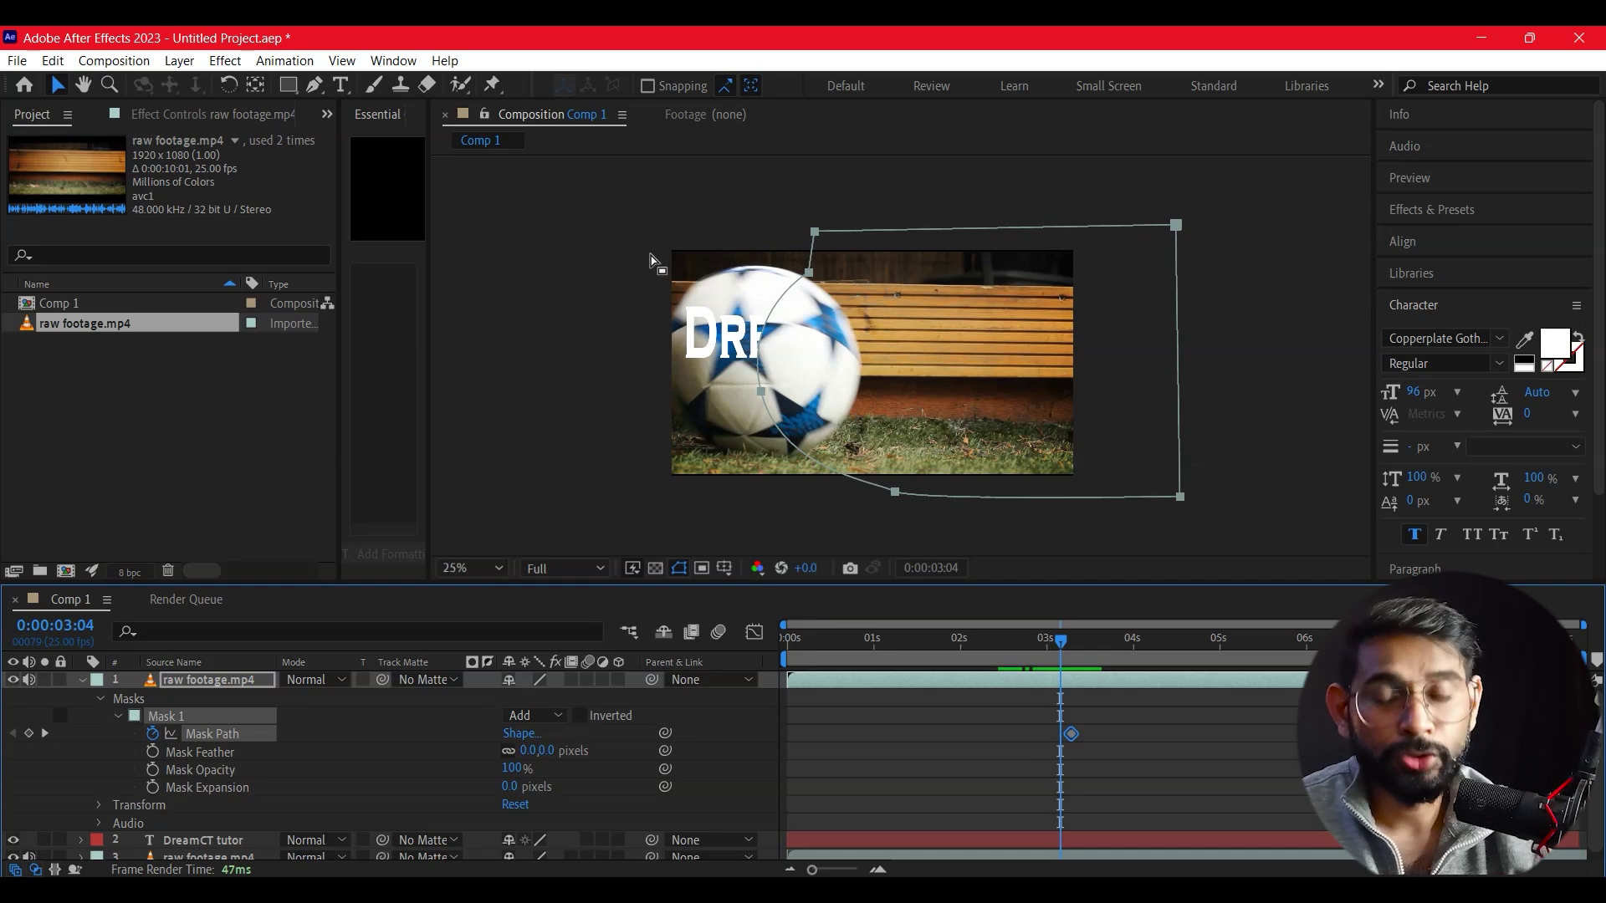
- Reshape the mask's bottom and left points to hug the ball at 3:01
{"action": "left_click", "coordinate": [808, 256]}
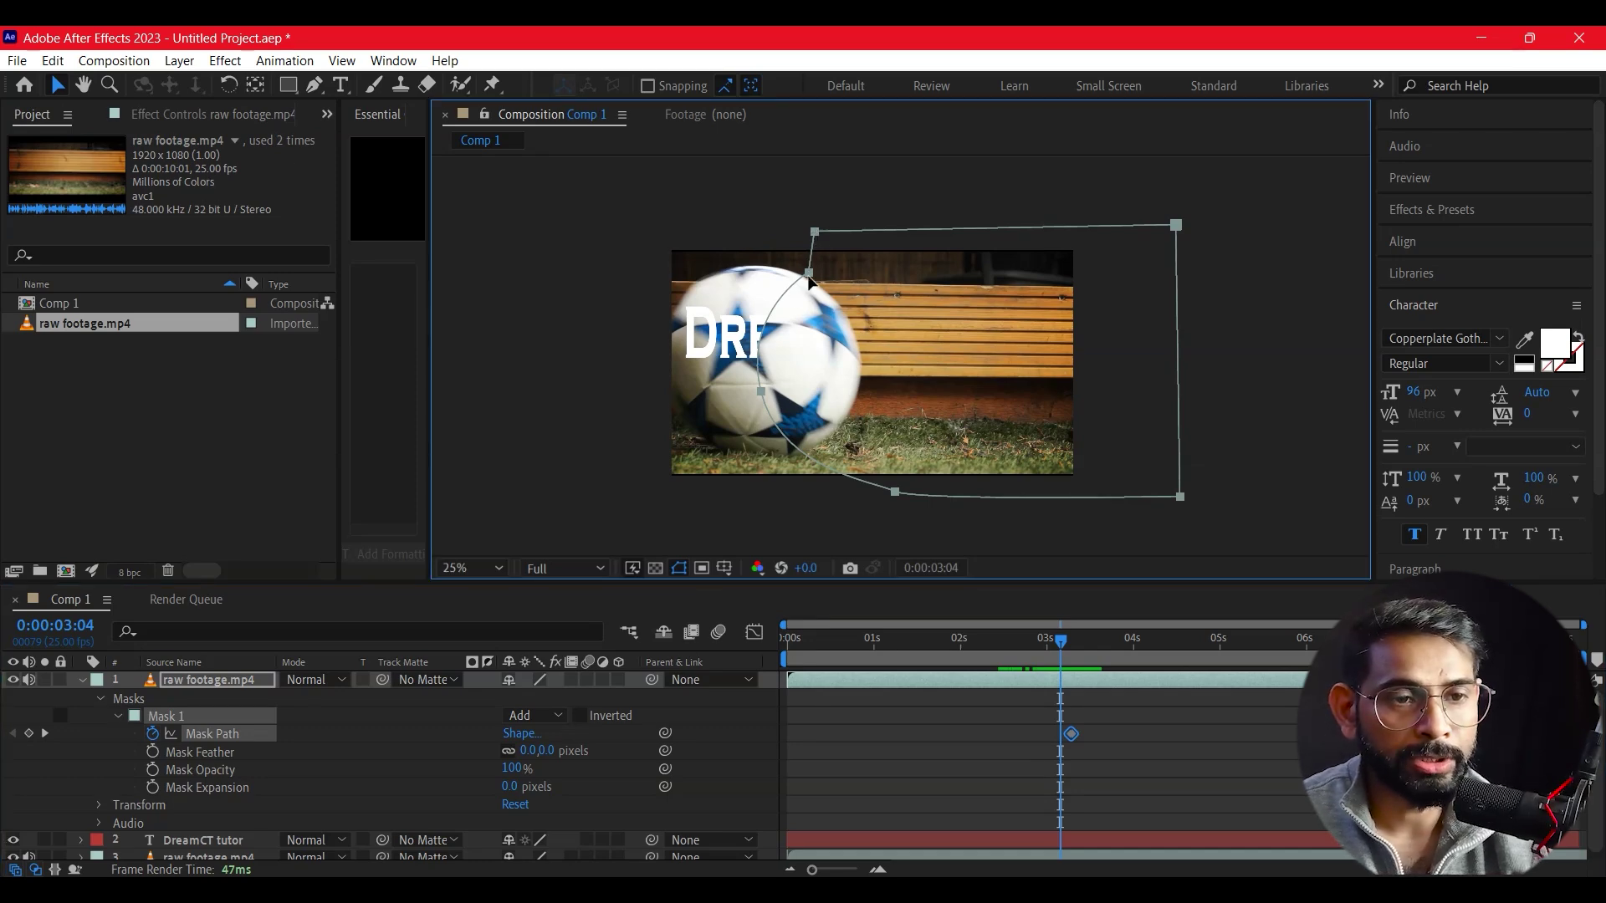
{"action": "left_click", "coordinate": [778, 354]}
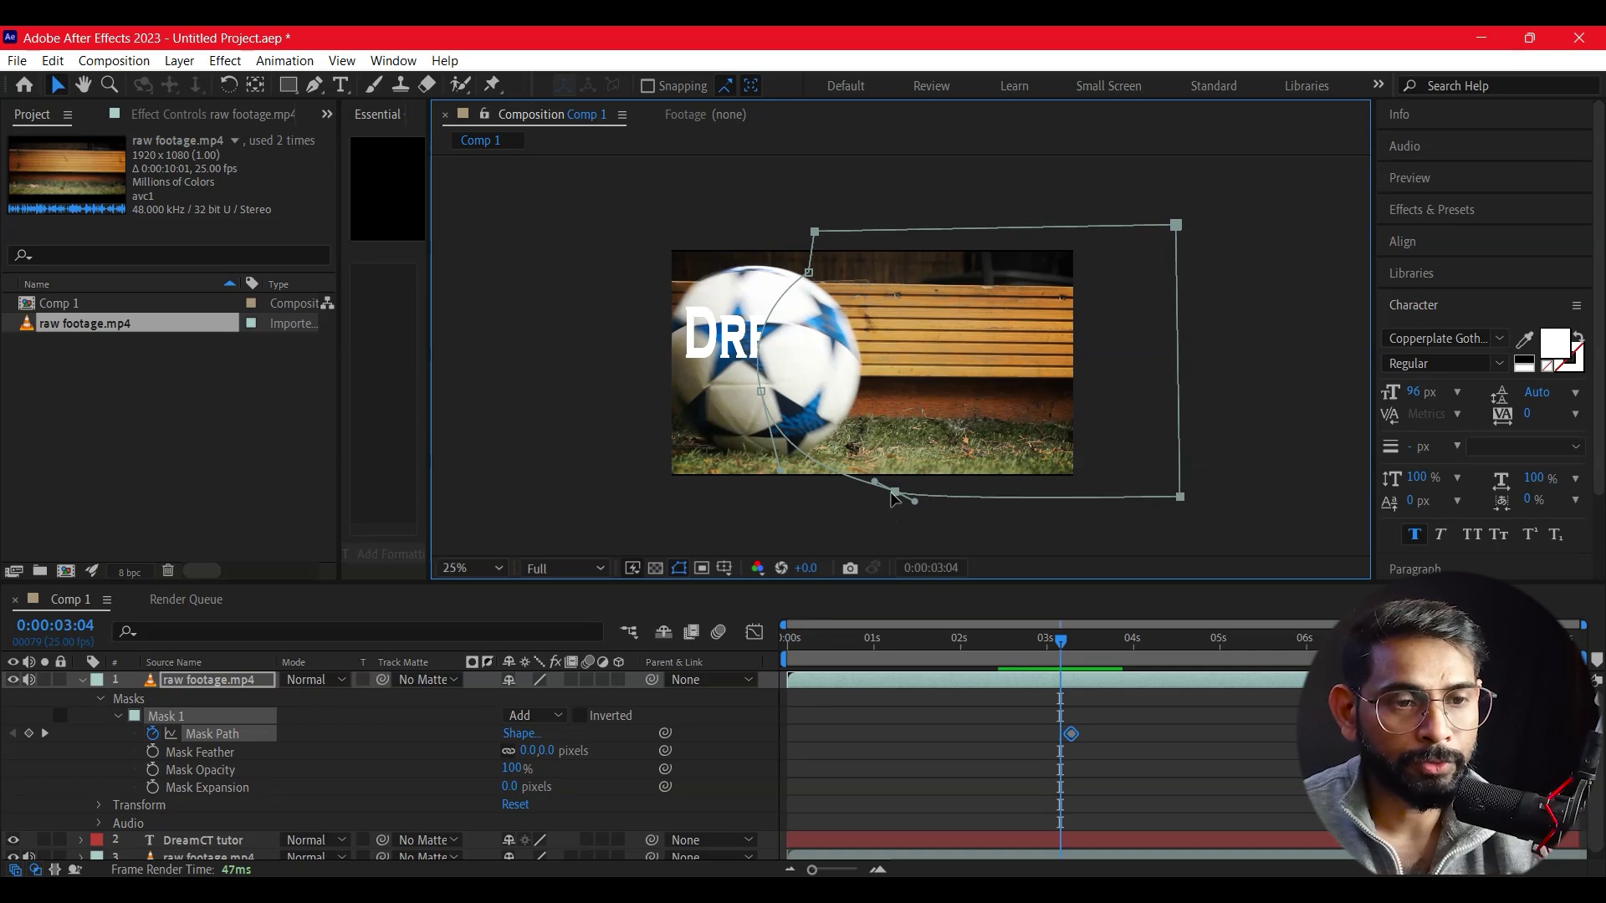
{"action": "left_click_drag", "start_coordinate": [893, 495], "coordinate": [875, 492]}
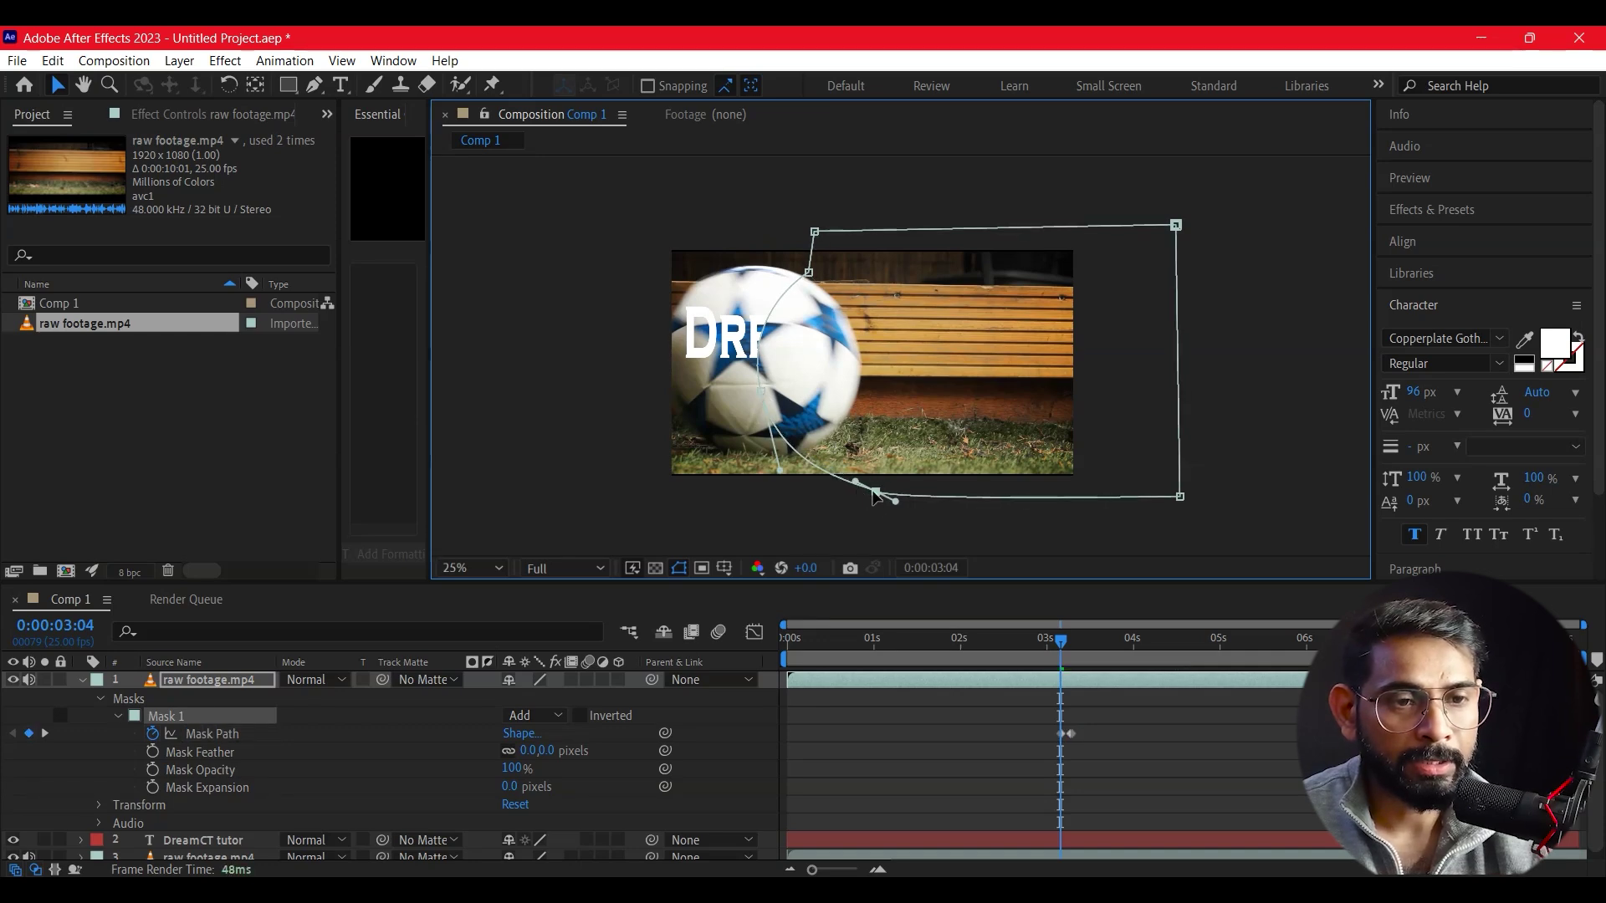
{"action": "mouse_move", "coordinate": [856, 410]}
{"action": "left_mouse_down"}
{"action": "mouse_move", "coordinate": [877, 500]}
{"action": "mouse_move", "coordinate": [788, 488]}
{"action": "left_mouse_up"}
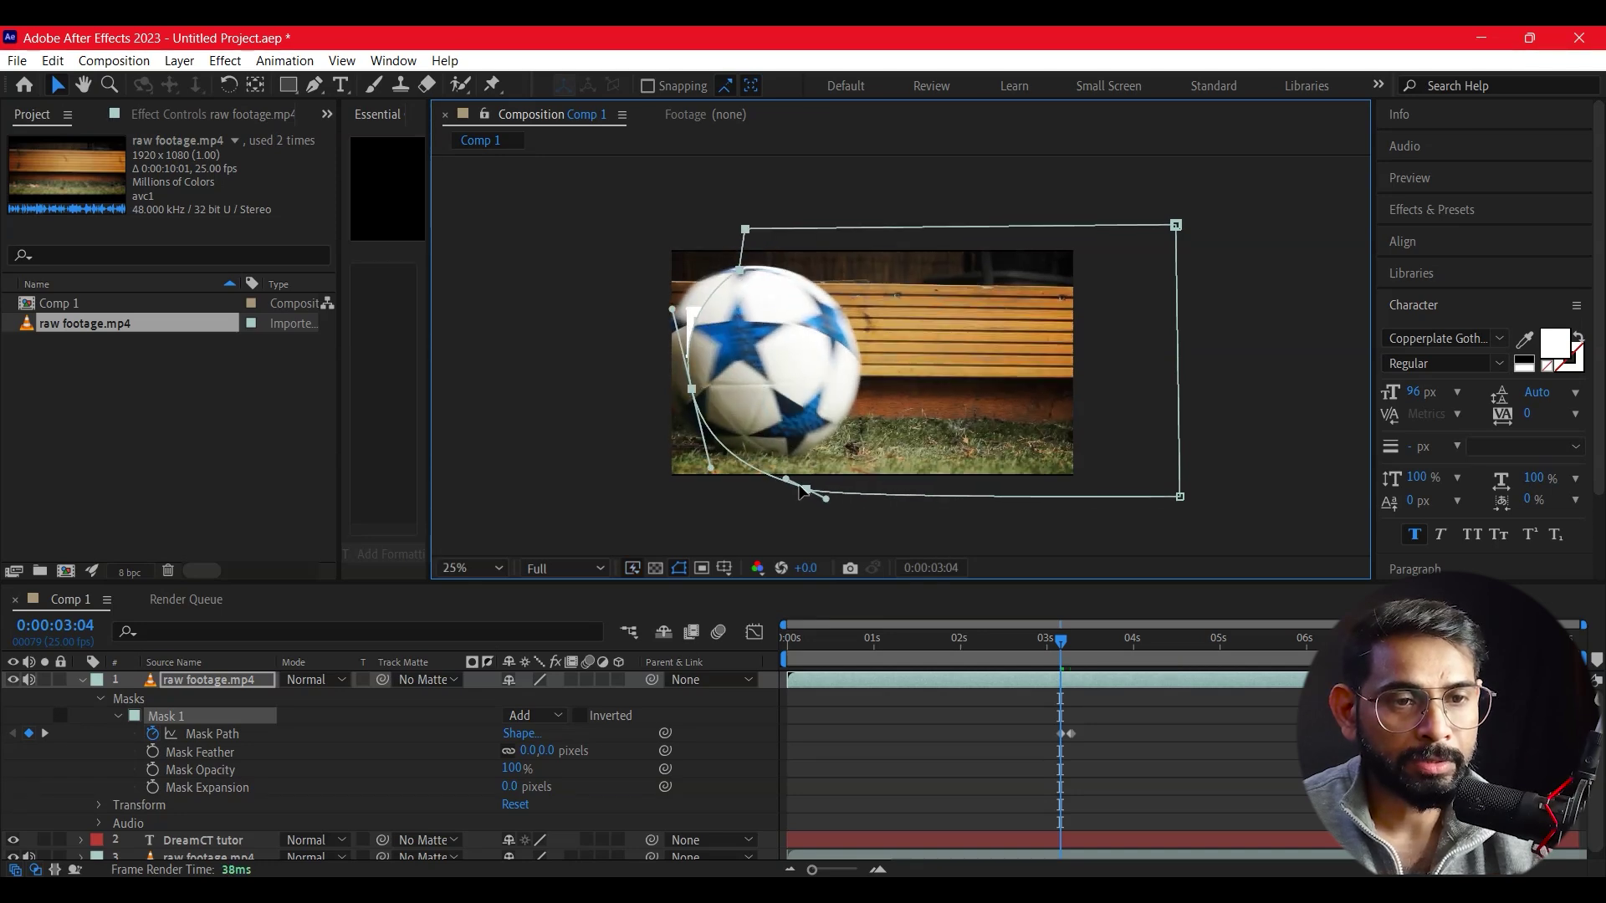
{"action": "left_click_drag", "start_coordinate": [788, 489], "coordinate": [785, 488]}
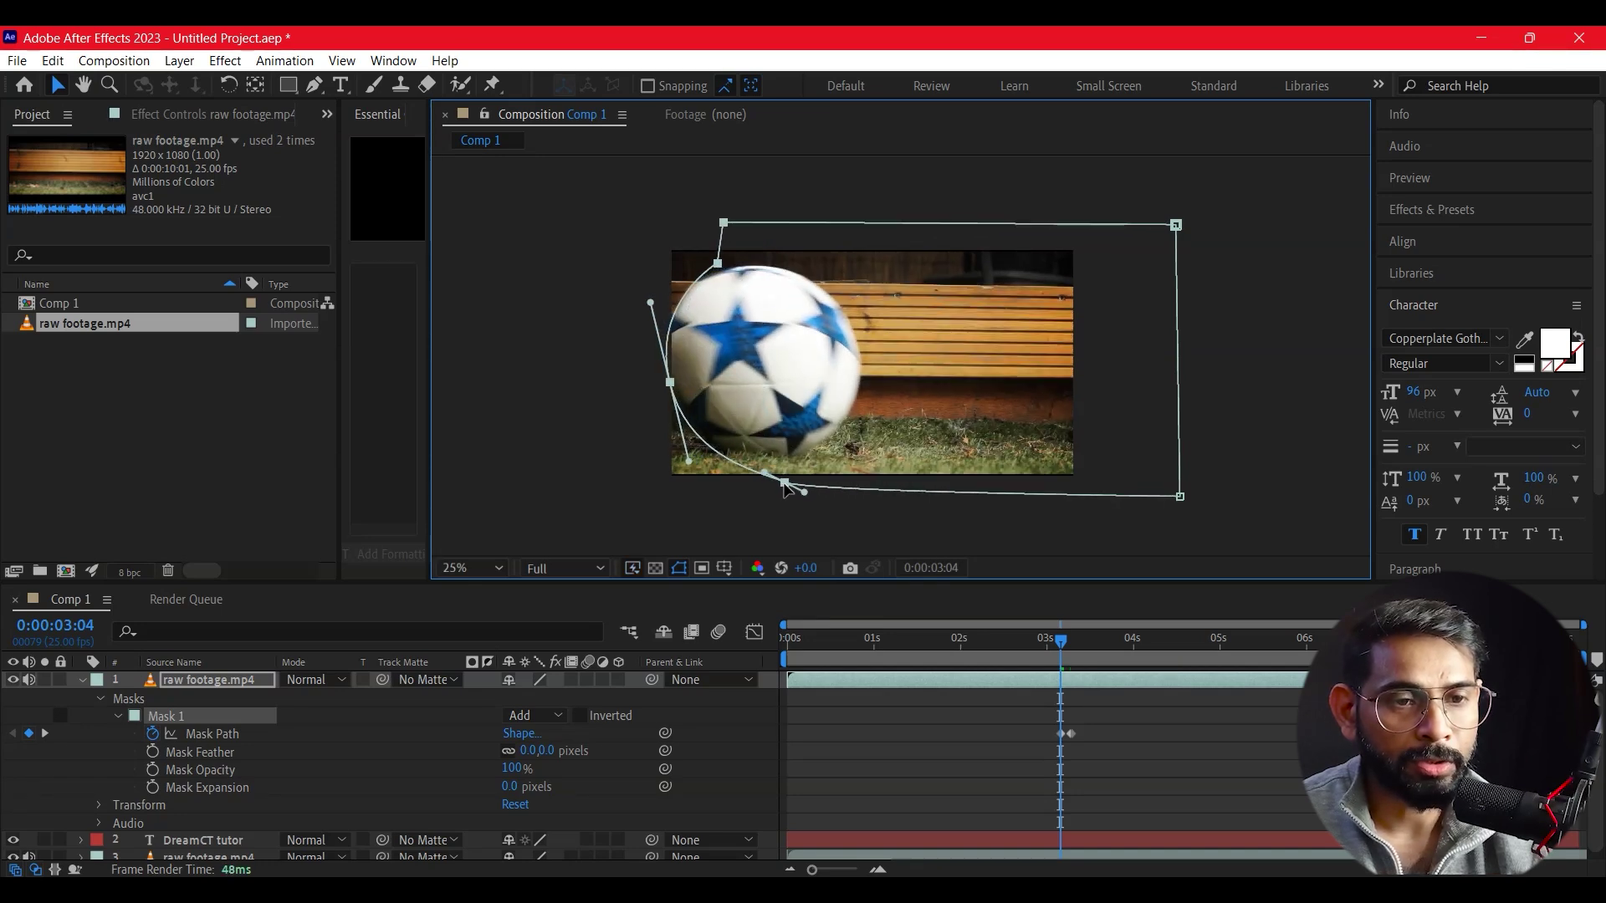
- Push the mask's left points outward at 2:22, then reselect the points at 3:11
{"action": "left_click_drag", "start_coordinate": [1058, 639], "coordinate": [1037, 640]}
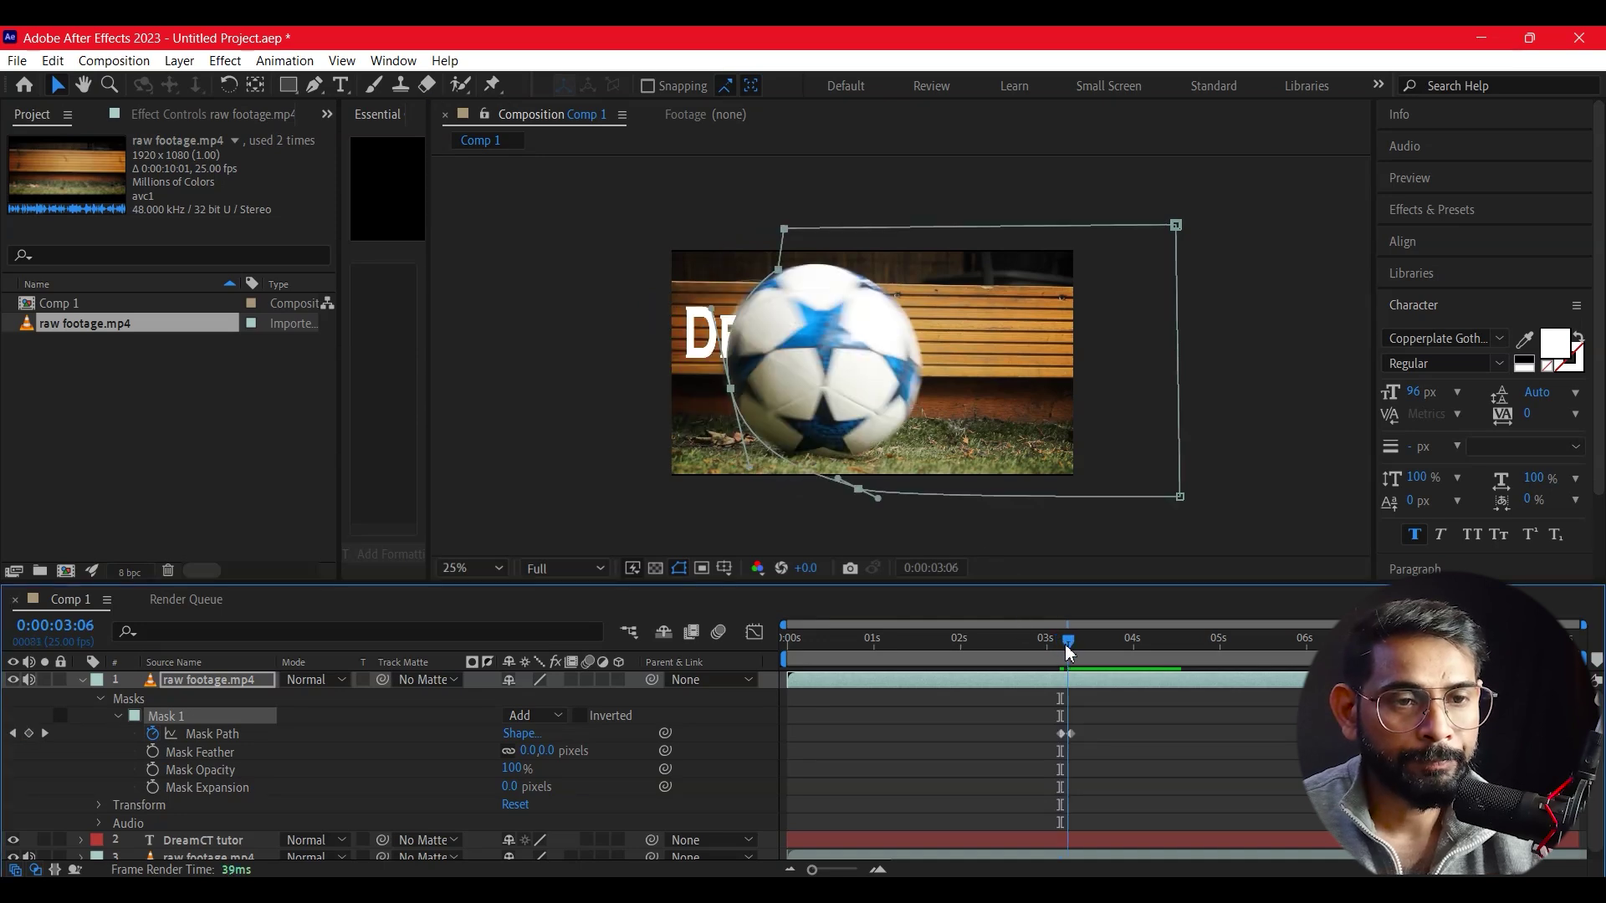
{"action": "left_click_drag", "start_coordinate": [632, 202], "coordinate": [801, 497]}
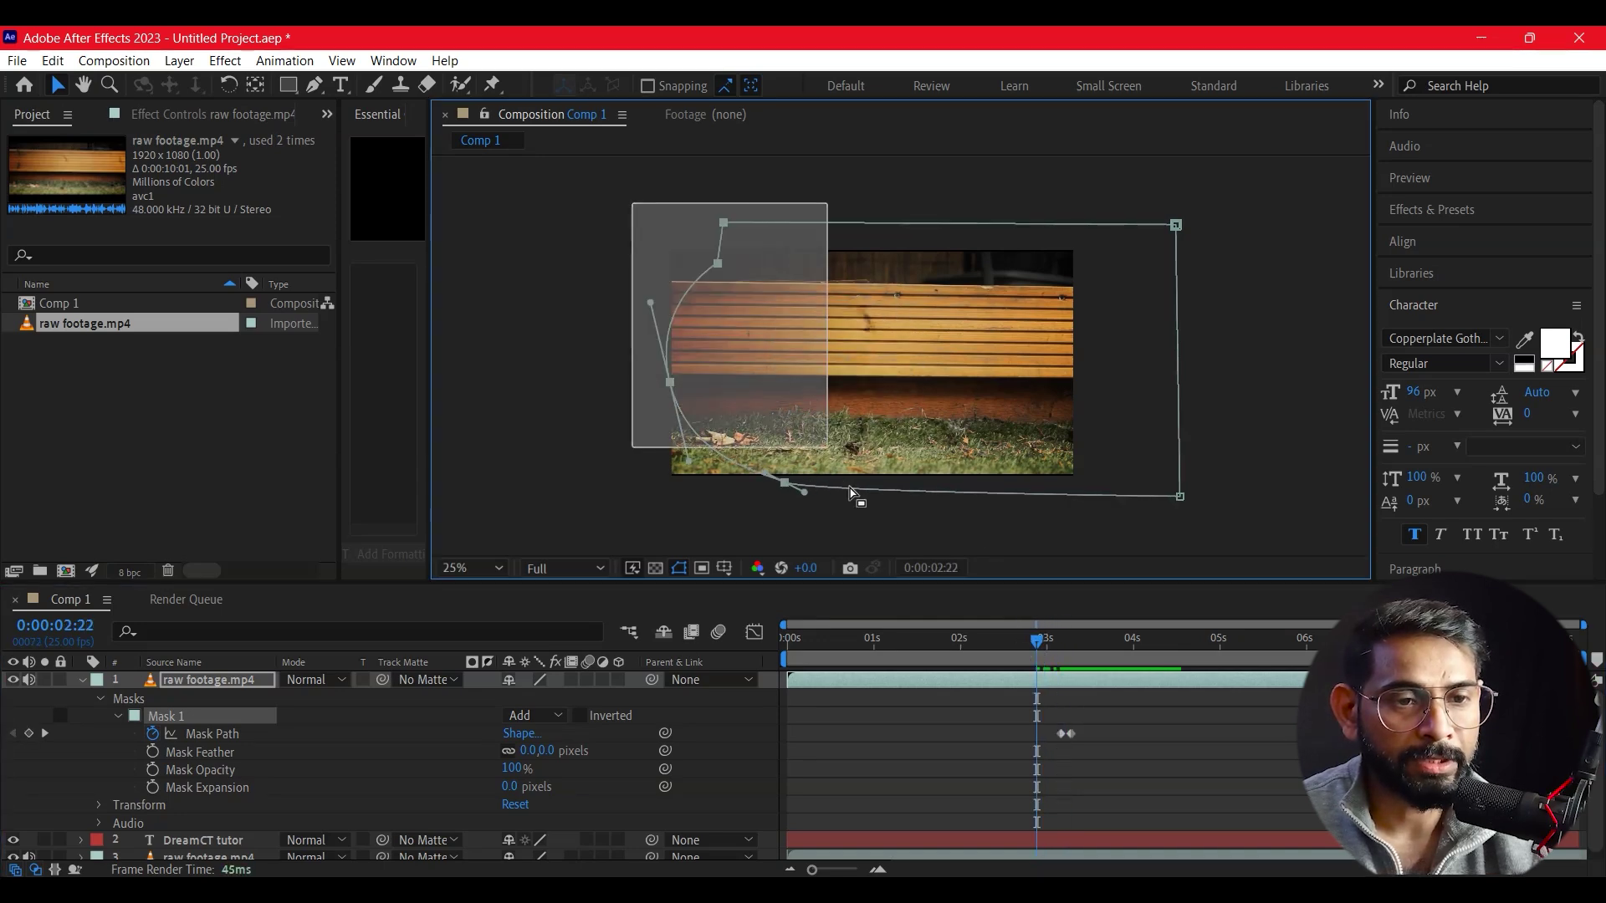
{"action": "left_click_drag", "start_coordinate": [774, 489], "coordinate": [693, 509]}
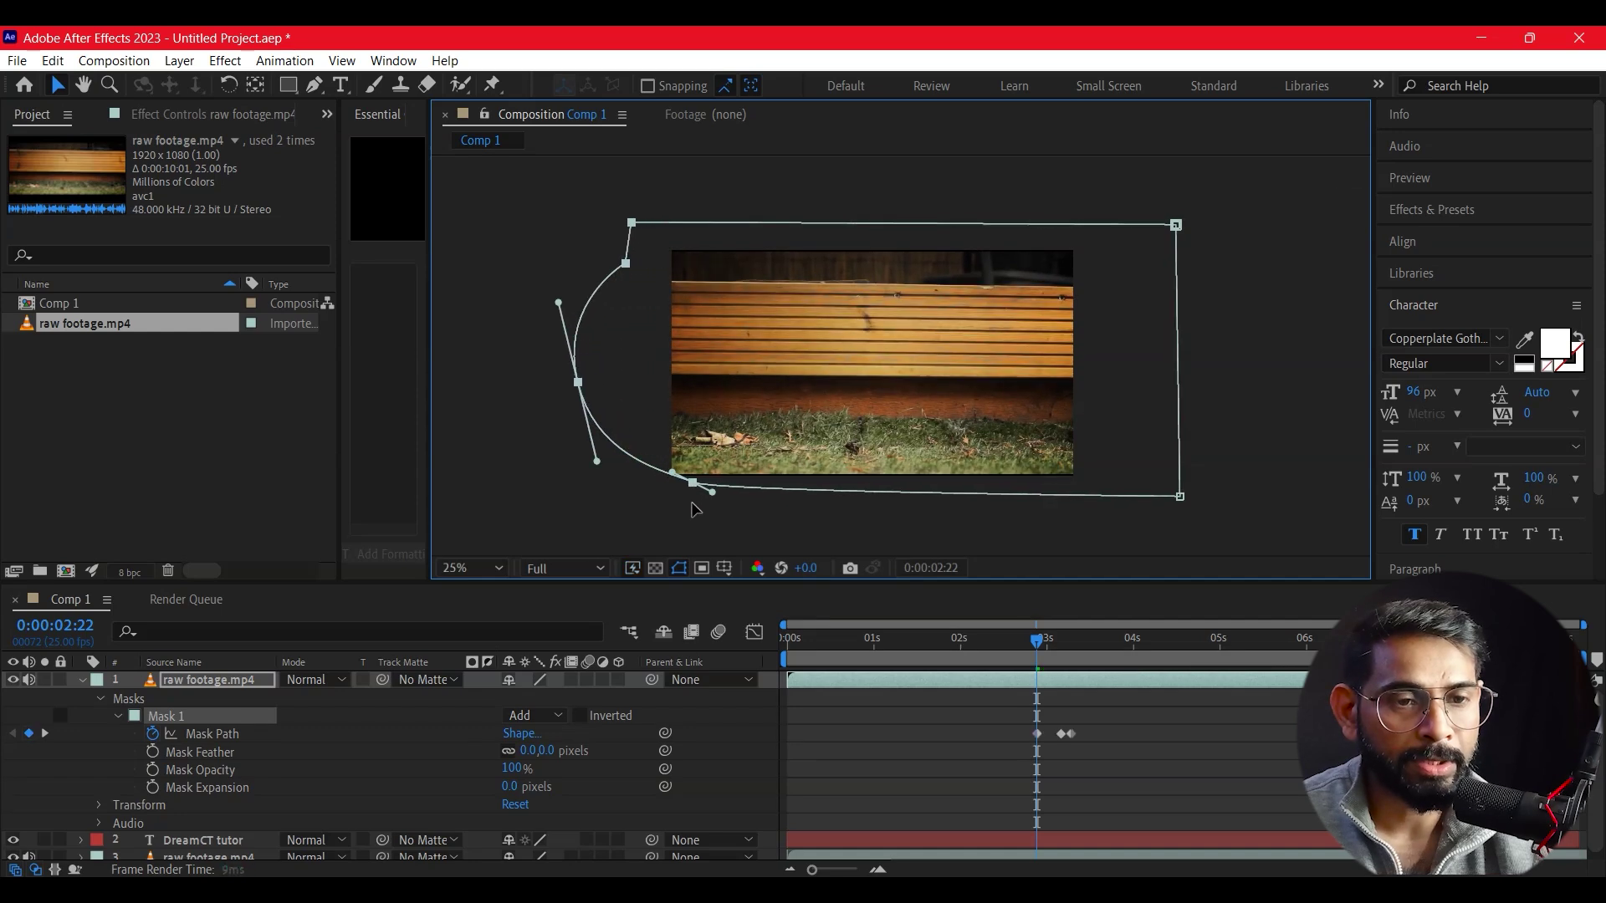
{"action": "left_click_drag", "start_coordinate": [1037, 640], "coordinate": [1086, 672]}
{"action": "mouse_move", "coordinate": [771, 211]}
{"action": "left_mouse_down"}
{"action": "mouse_move", "coordinate": [926, 512]}
{"action": "mouse_move", "coordinate": [895, 485]}
{"action": "left_mouse_up"}
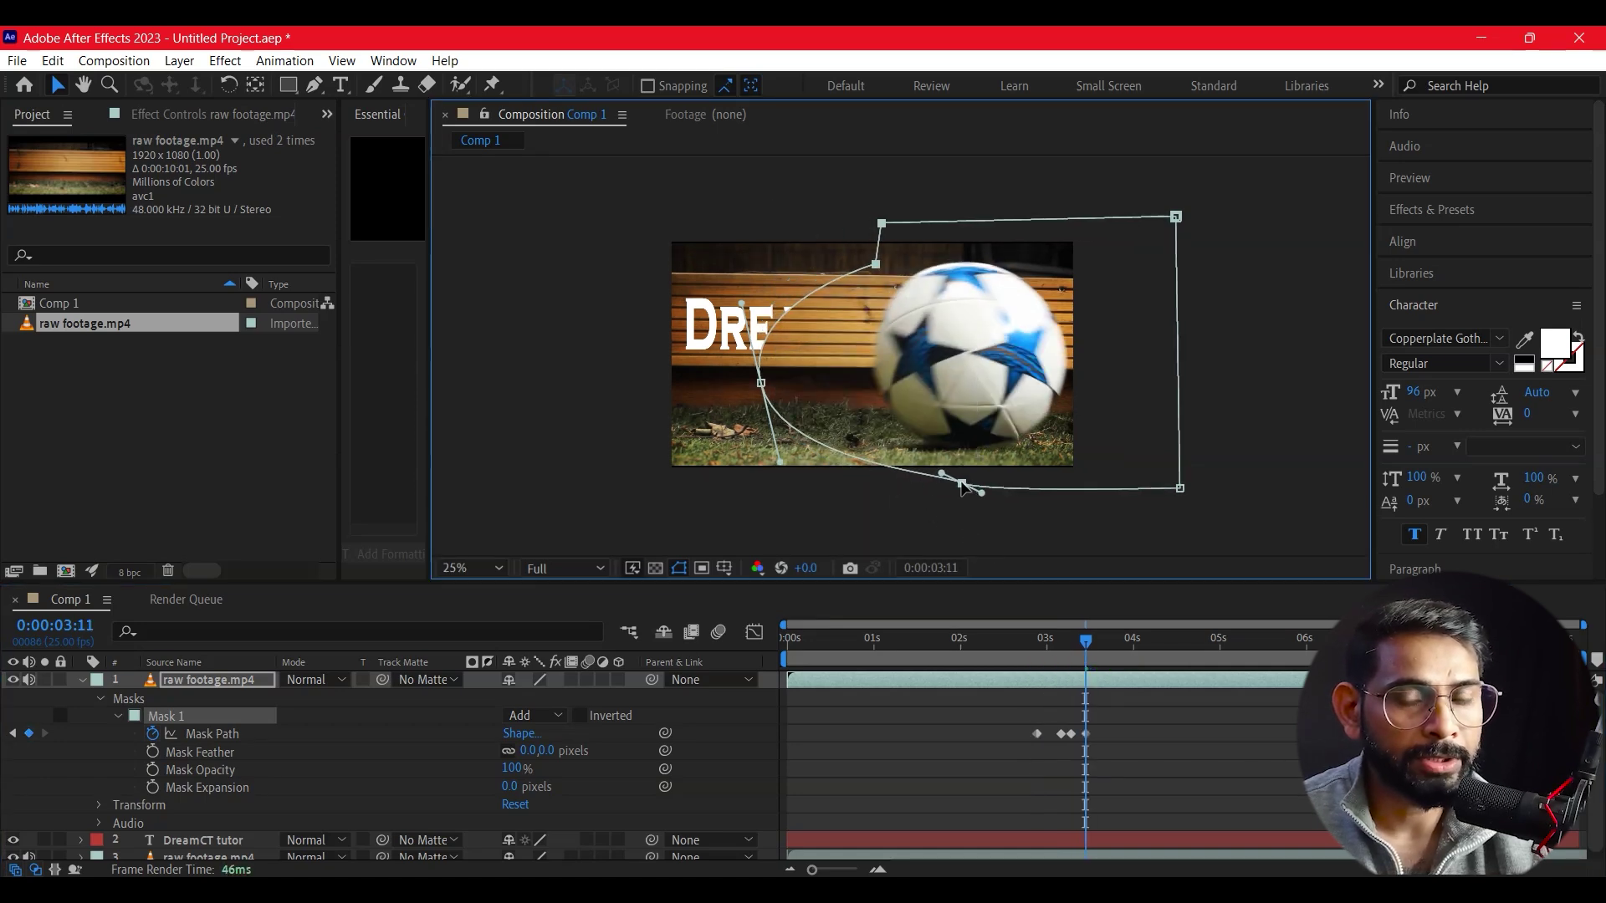
{"action": "key", "text": "ctrl+z"}
{"action": "left_click_drag", "start_coordinate": [707, 174], "coordinate": [975, 550]}
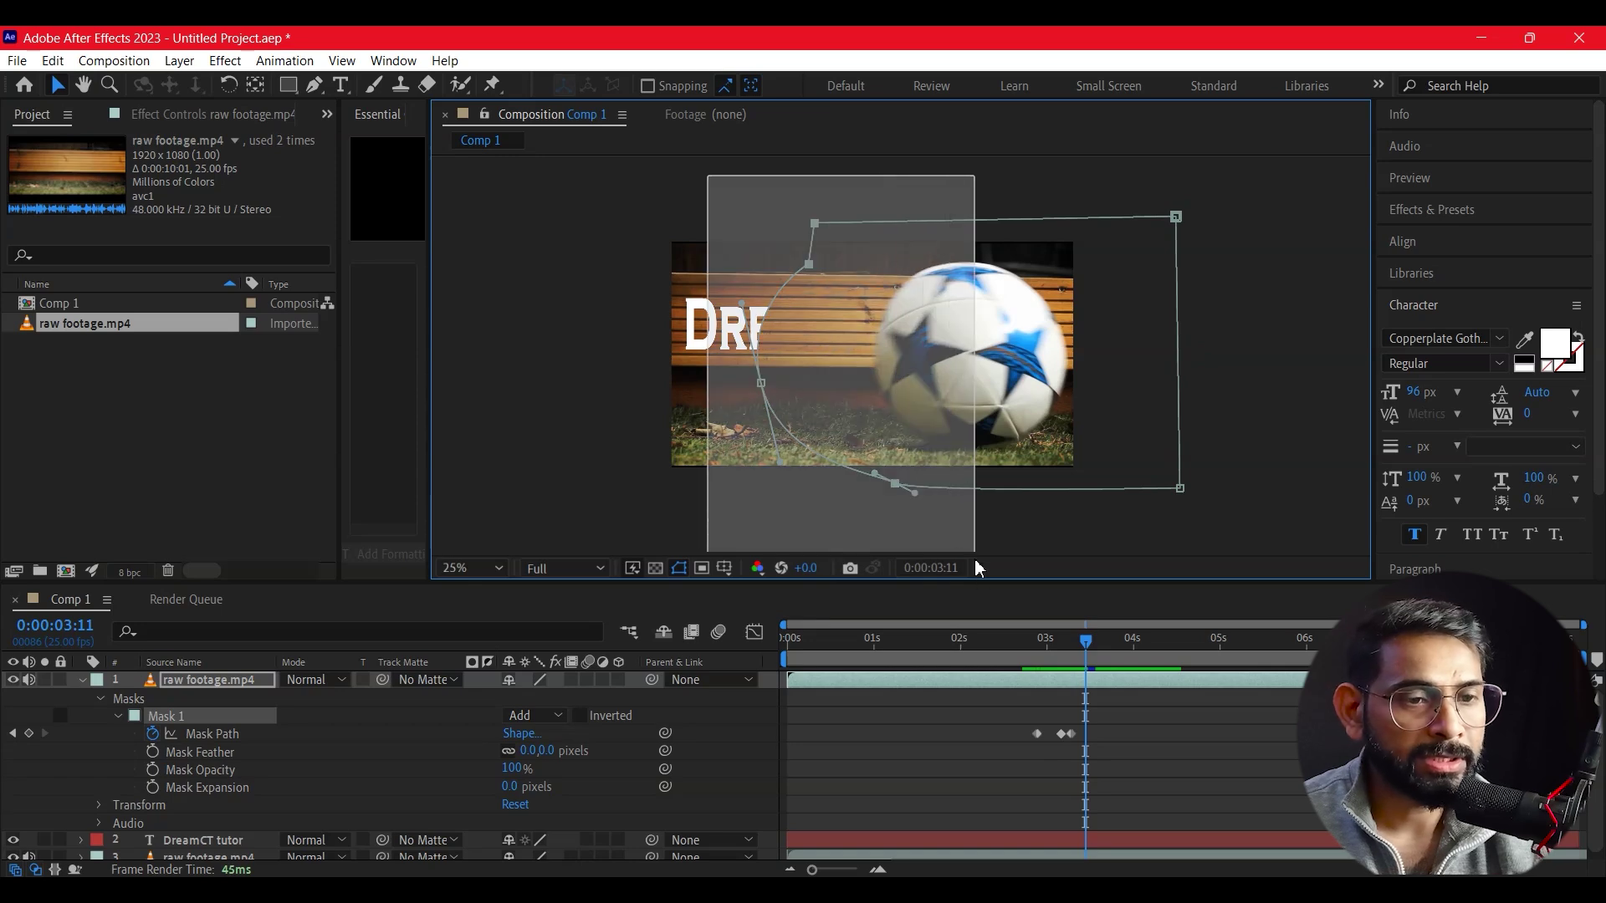
- Shift the mask points right to trail the ball at 3:11 and 3:16
{"action": "left_click_drag", "start_coordinate": [895, 488], "coordinate": [1009, 499]}
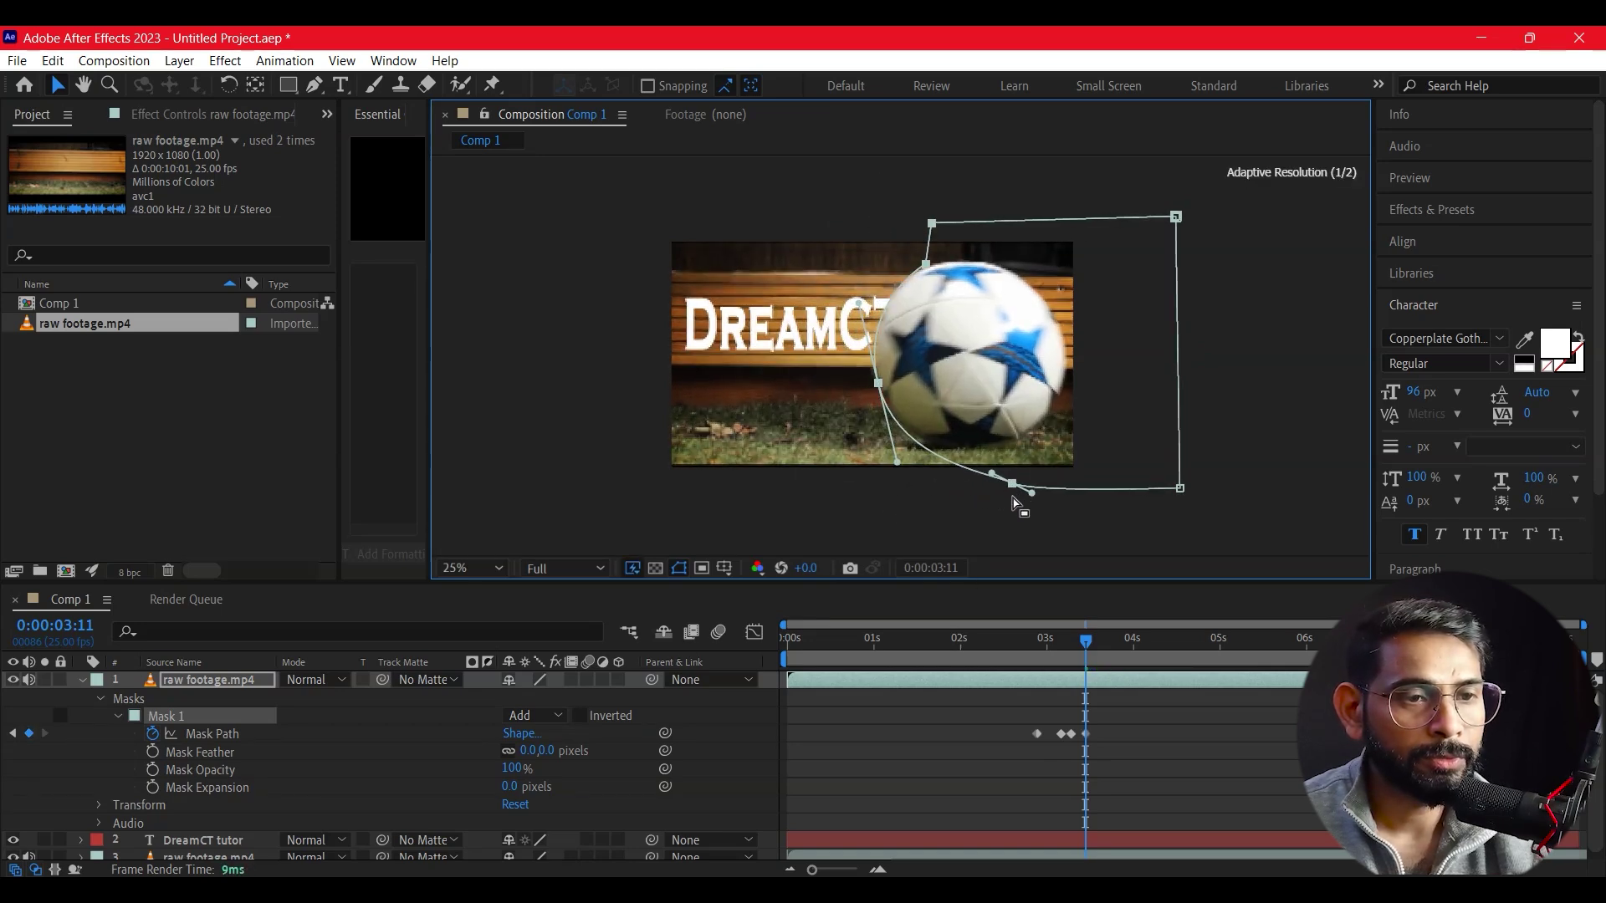
{"action": "left_click", "coordinate": [1103, 643]}
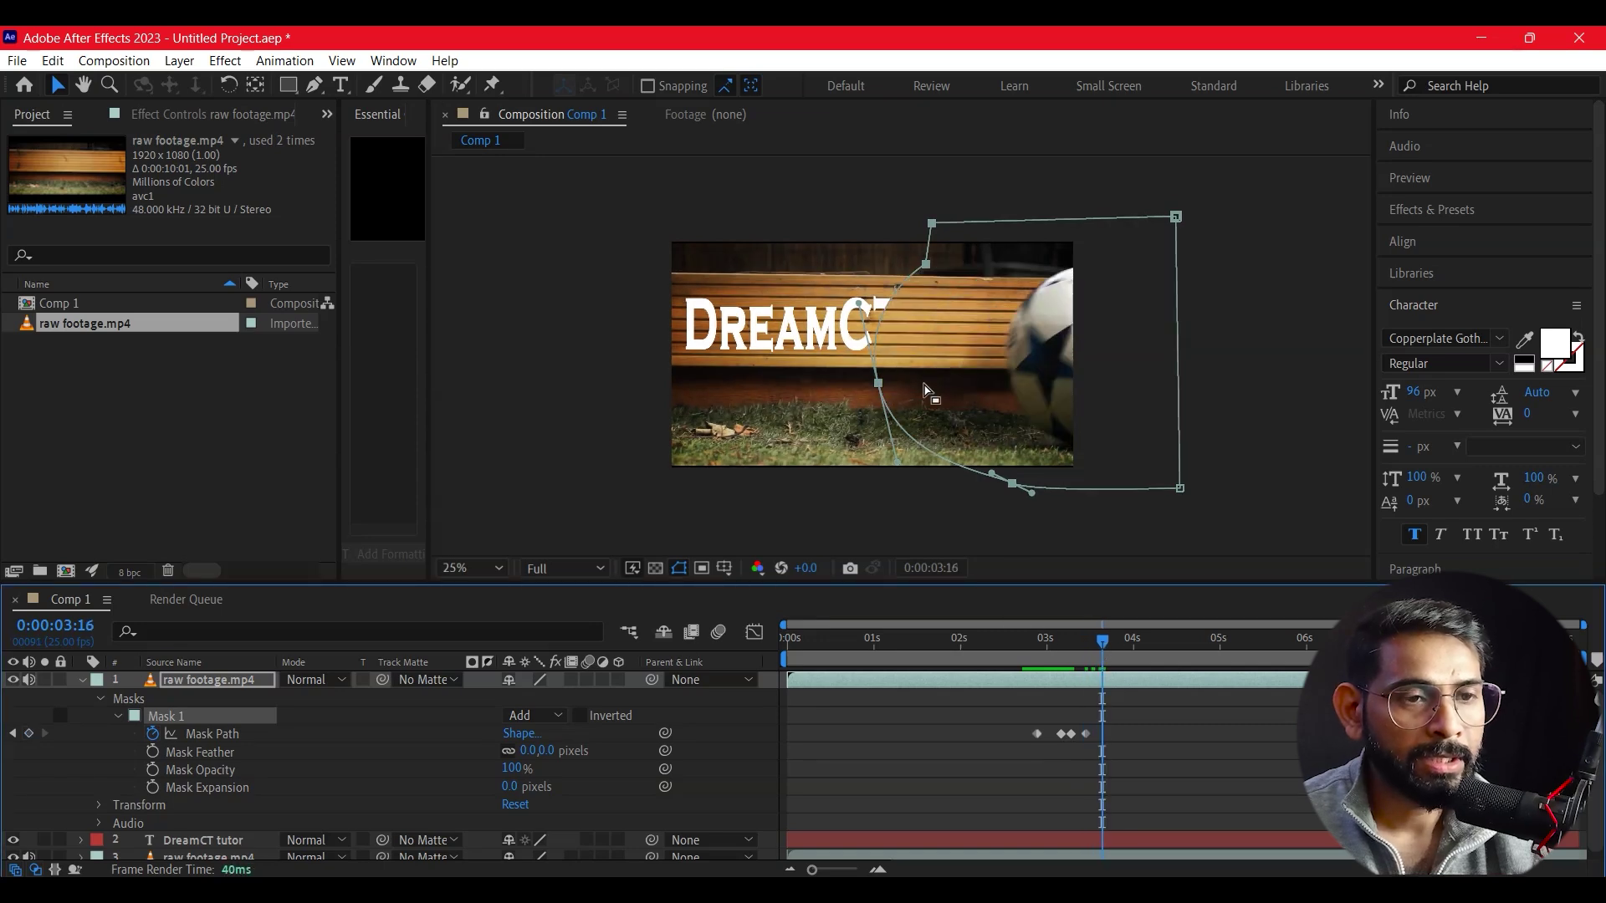
{"action": "left_click_drag", "start_coordinate": [866, 221], "coordinate": [1012, 490]}
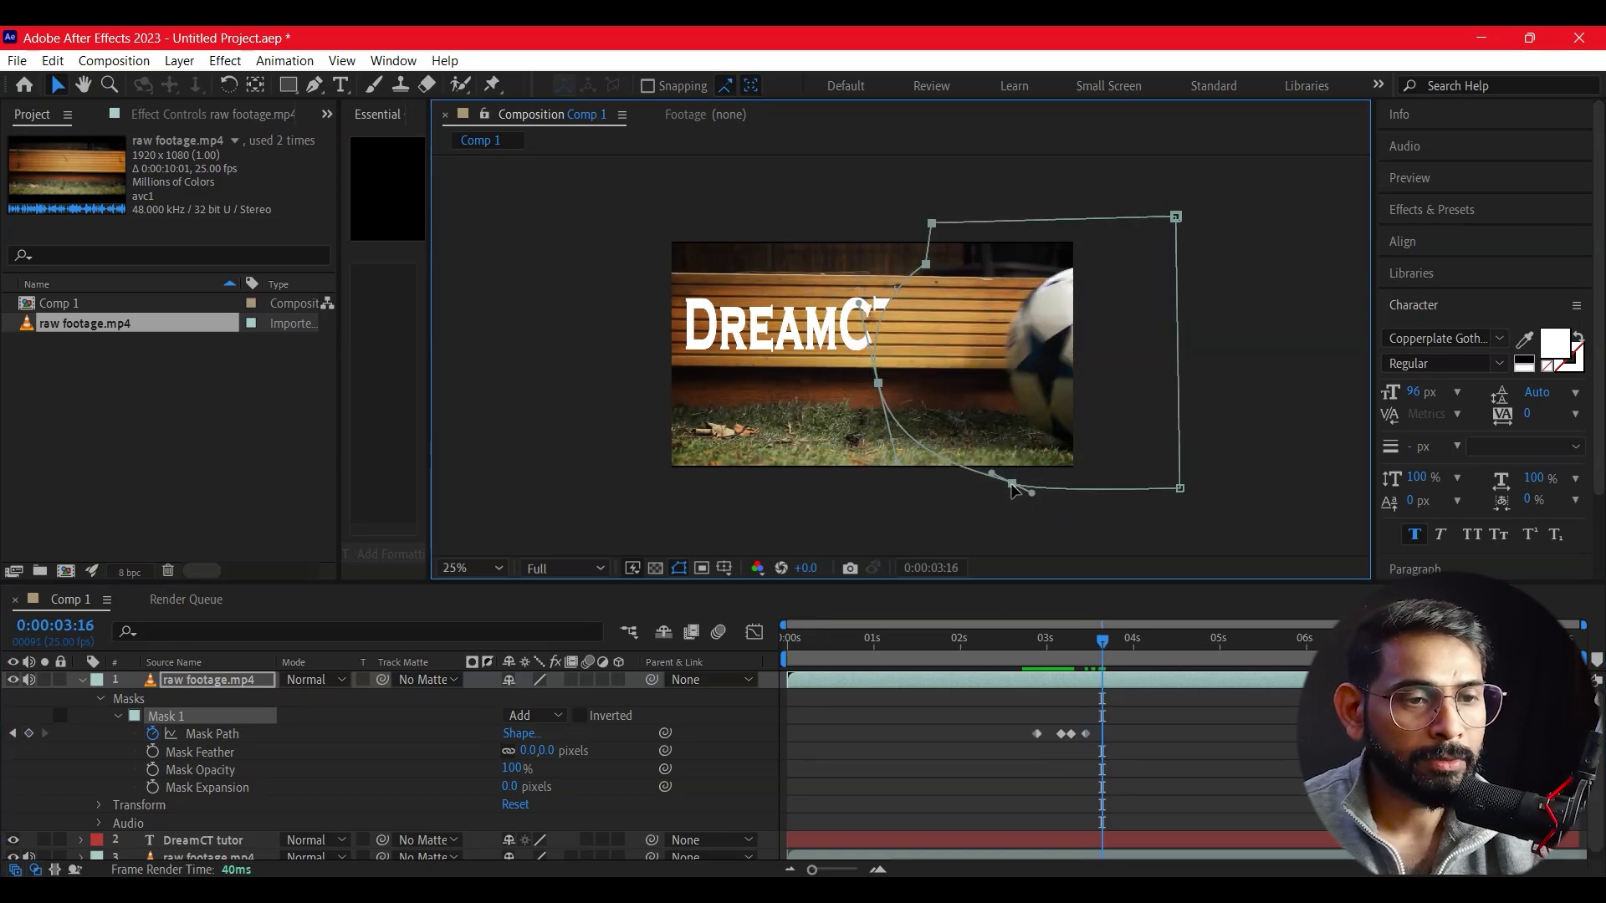
{"action": "mouse_move", "coordinate": [856, 197]}
{"action": "left_mouse_down"}
{"action": "mouse_move", "coordinate": [1037, 502]}
{"action": "mouse_move", "coordinate": [1156, 485]}
{"action": "left_mouse_up"}
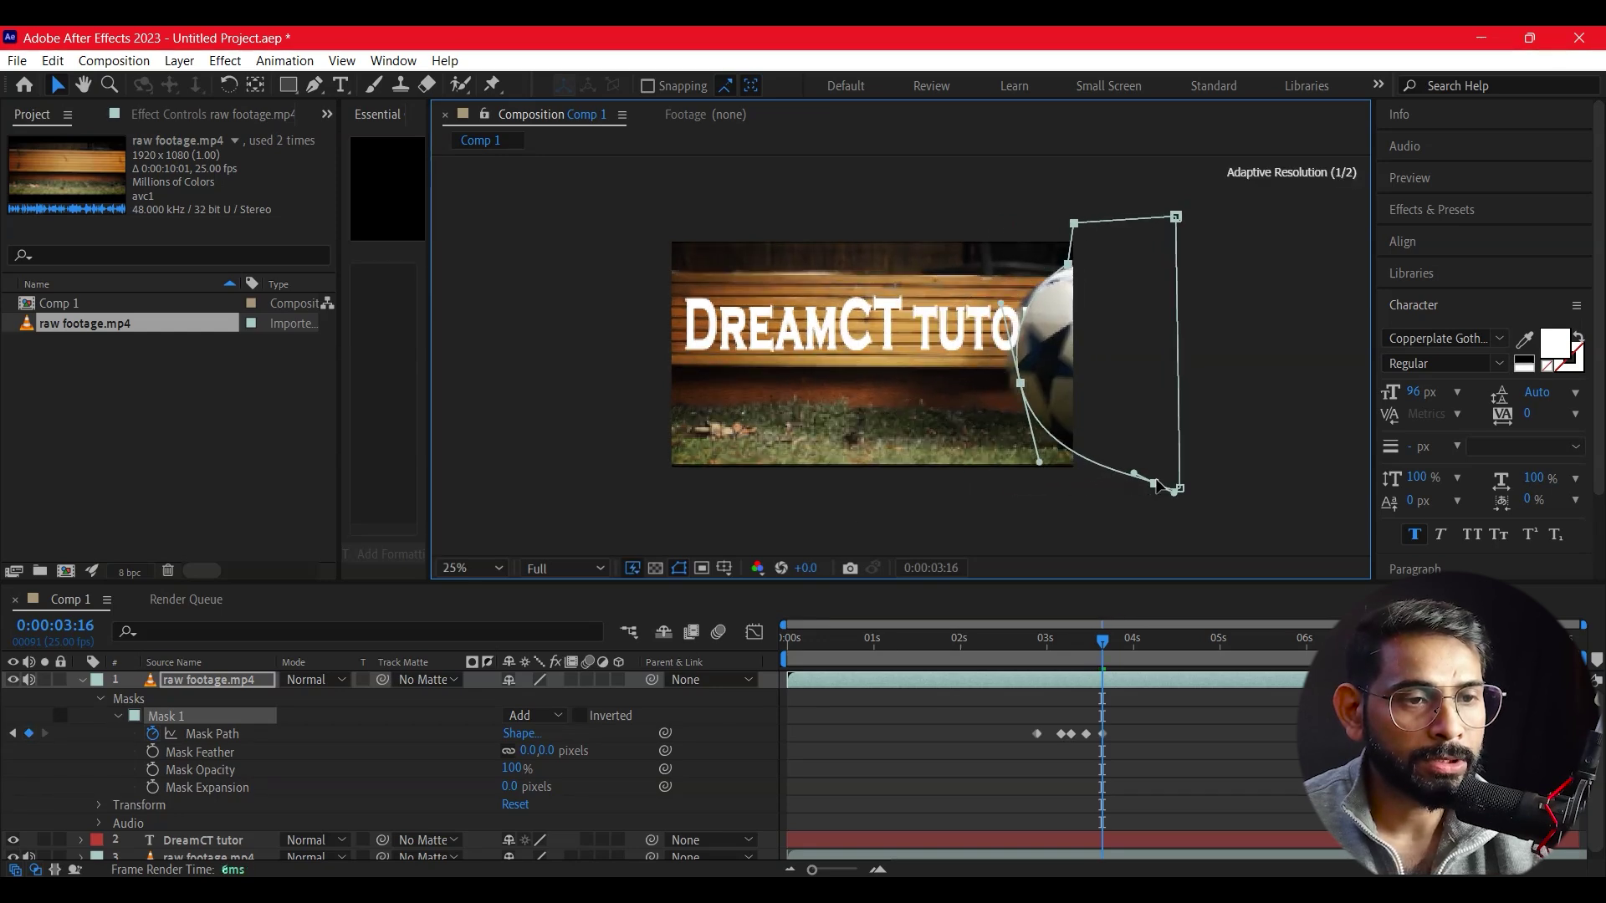
- At 3:21 move the mask edge right to reveal the full TUTOR, then check 3:10
{"action": "left_click", "coordinate": [1119, 641]}
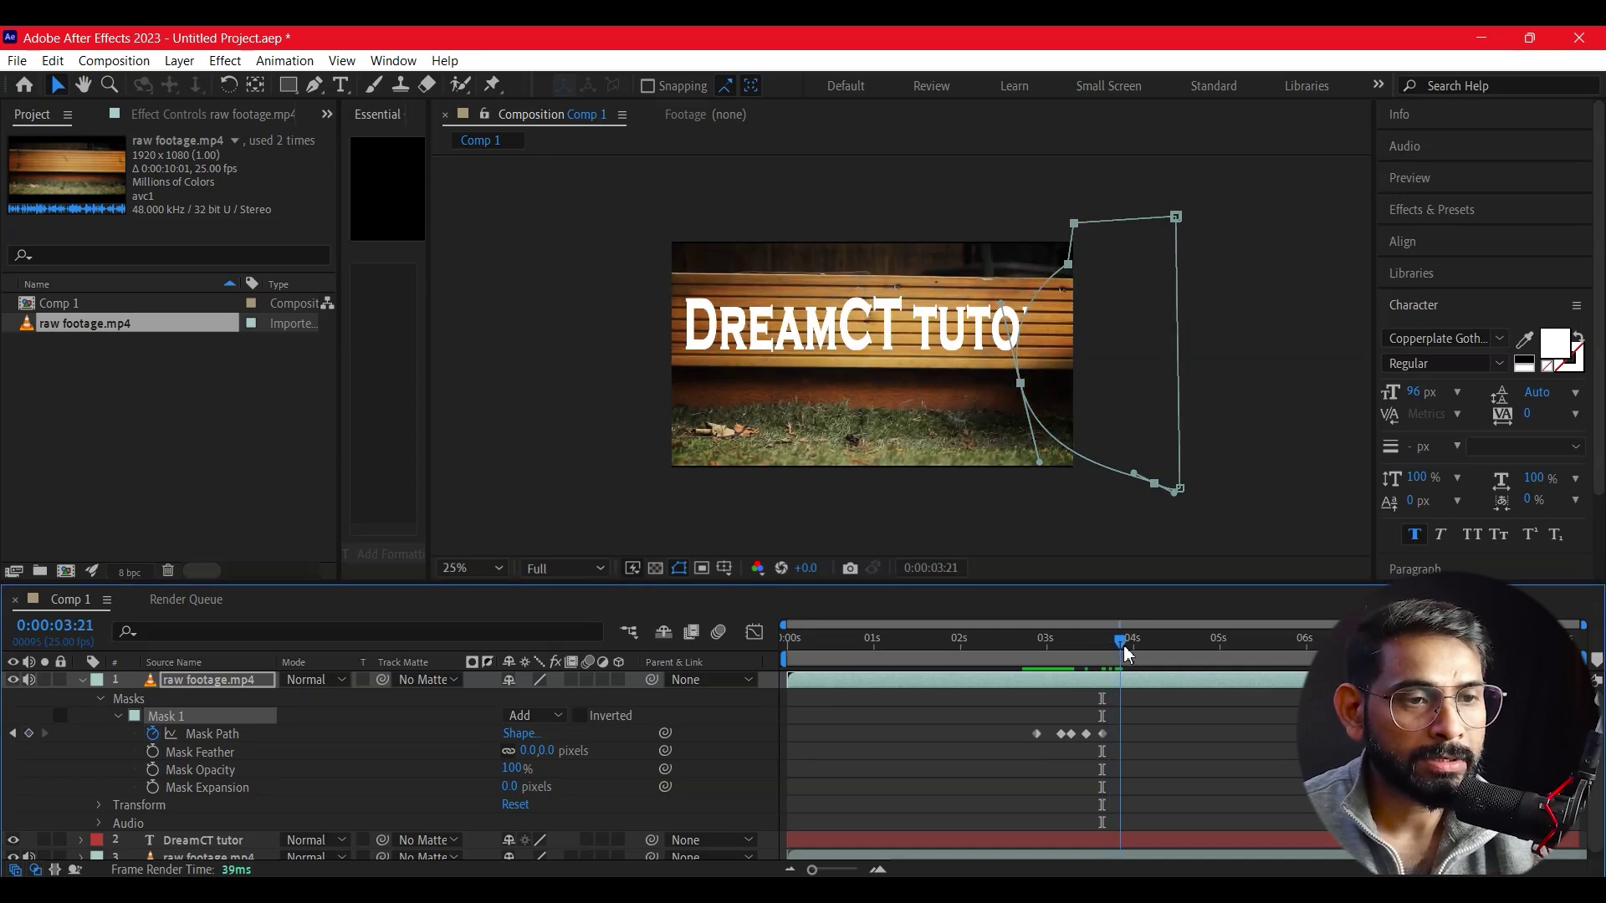
{"action": "left_click_drag", "start_coordinate": [971, 205], "coordinate": [1157, 504]}
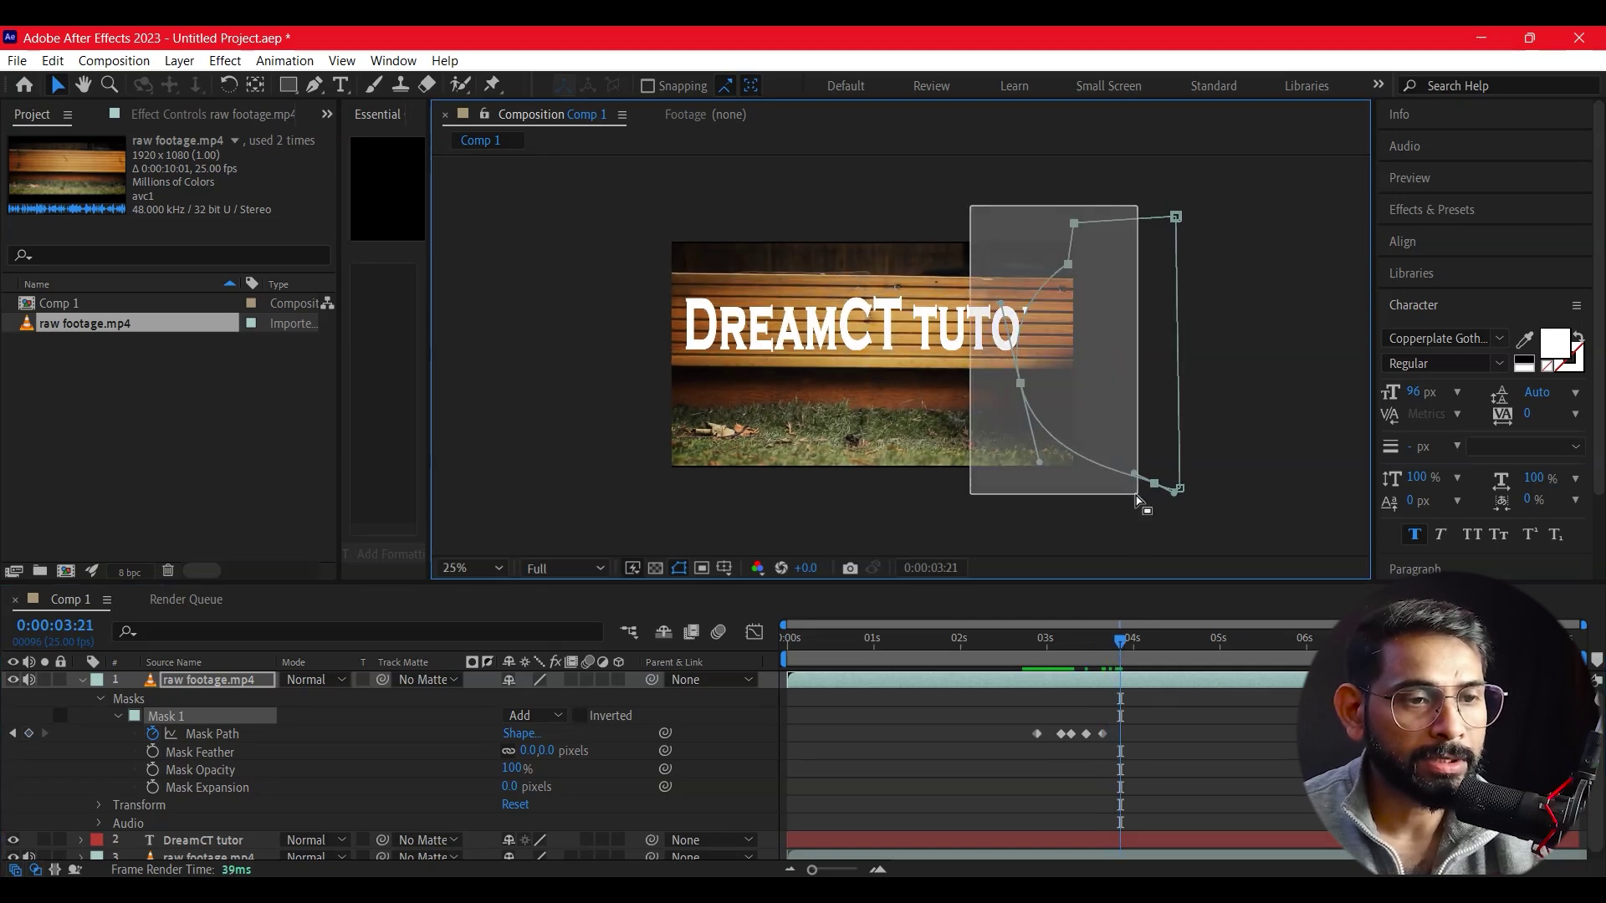
{"action": "left_click_drag", "start_coordinate": [1158, 507], "coordinate": [1181, 503]}
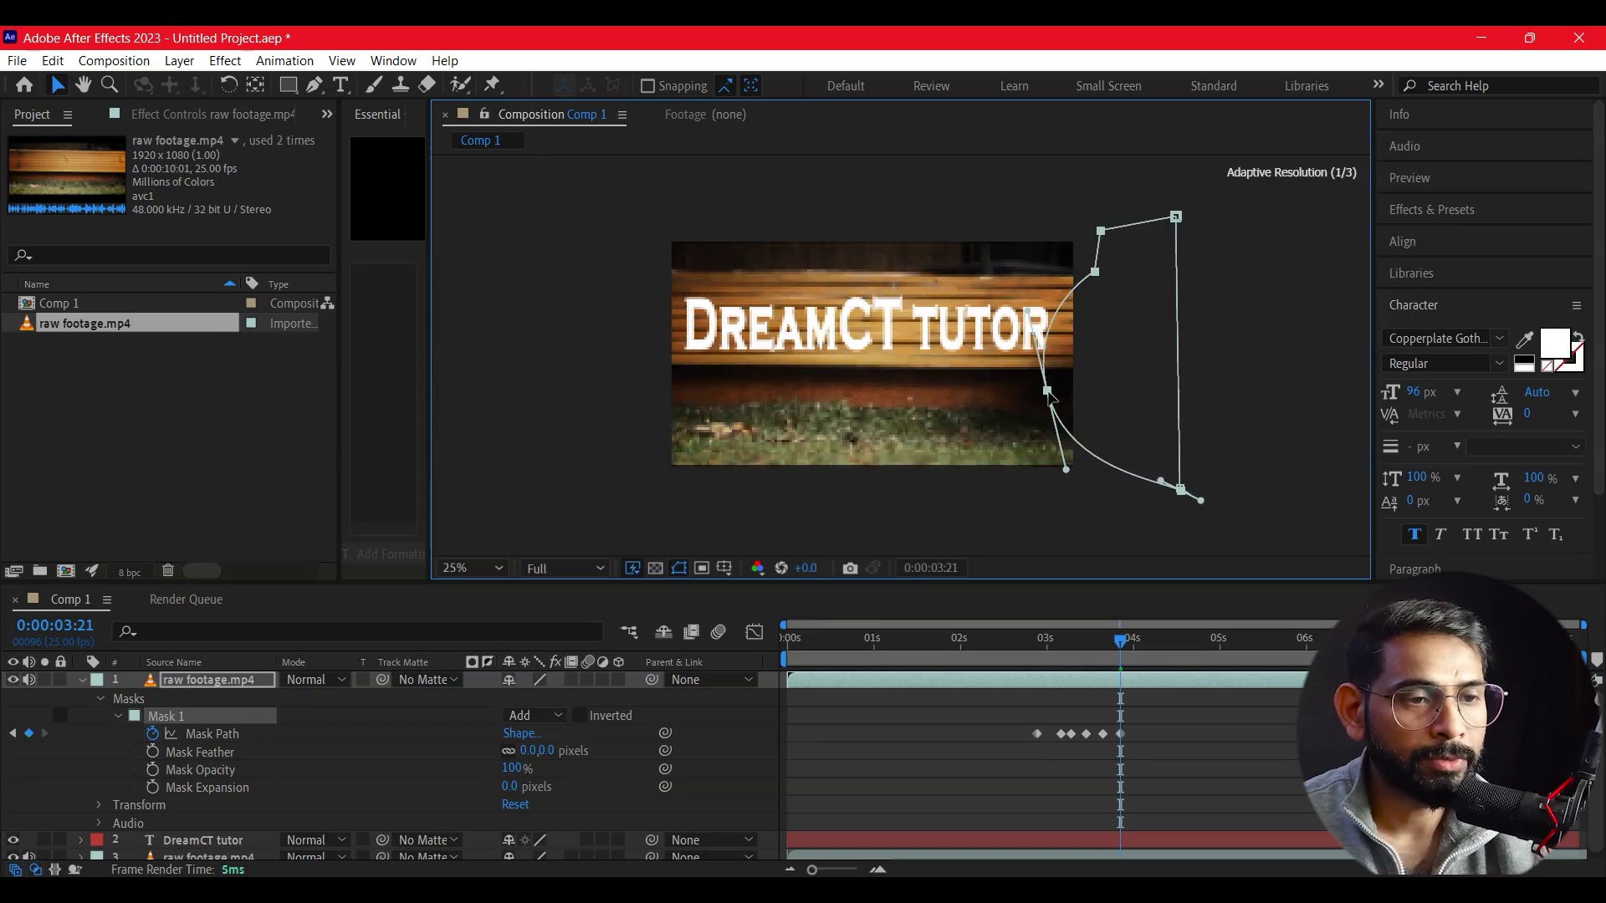
{"action": "left_click_drag", "start_coordinate": [1022, 393], "coordinate": [1038, 400]}
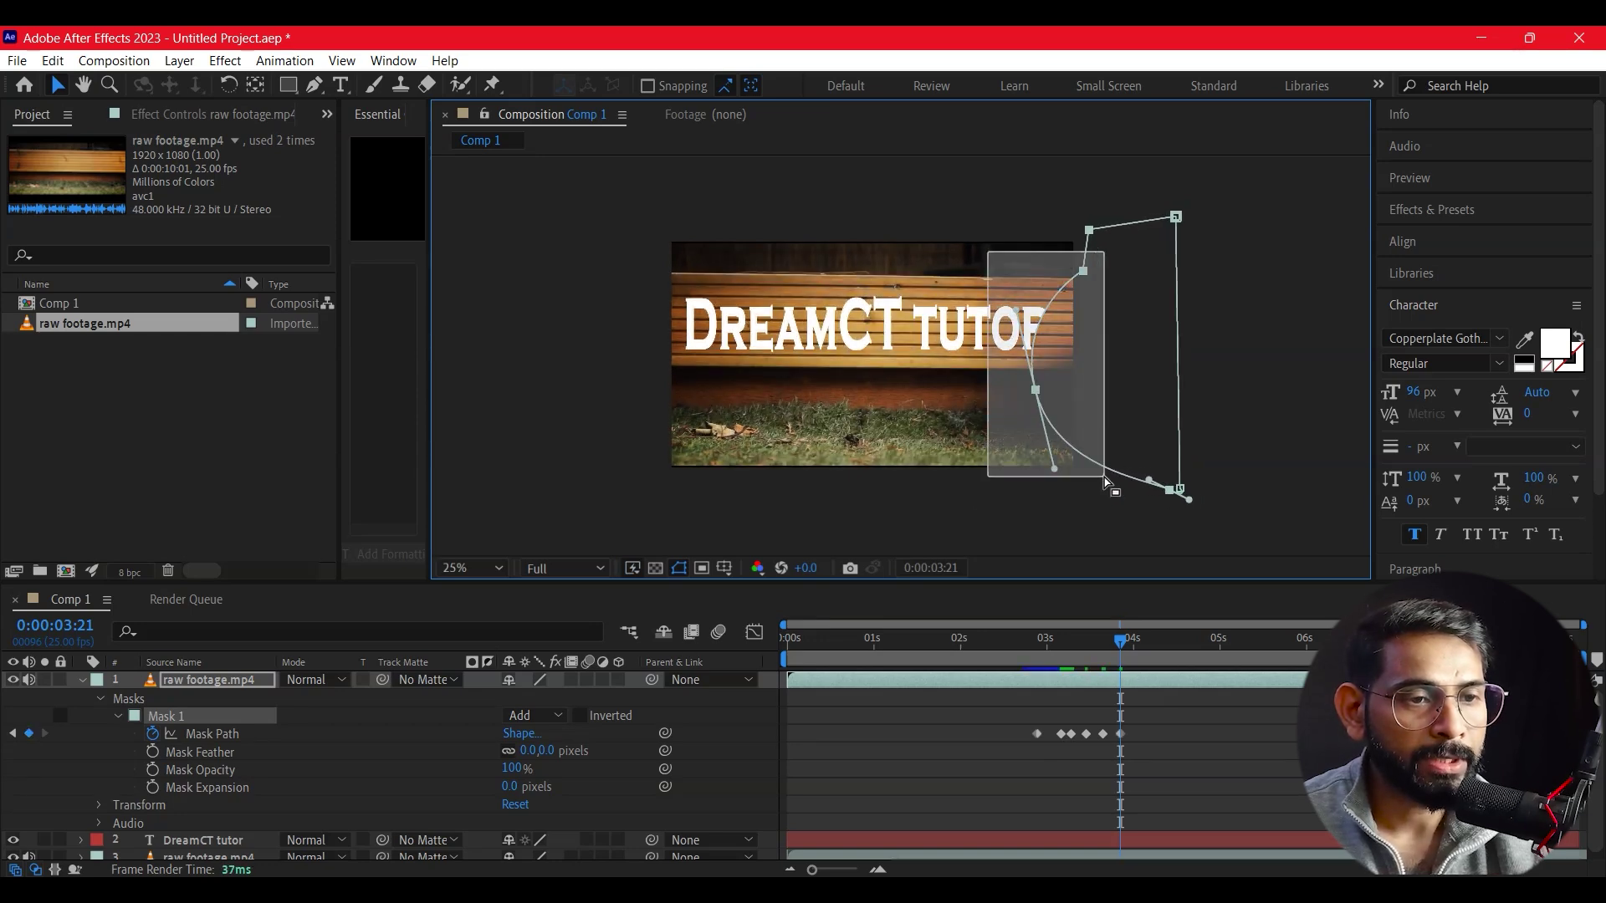
{"action": "left_click_drag", "start_coordinate": [988, 268], "coordinate": [1152, 497]}
{"action": "left_click_drag", "start_coordinate": [1057, 393], "coordinate": [1097, 400]}
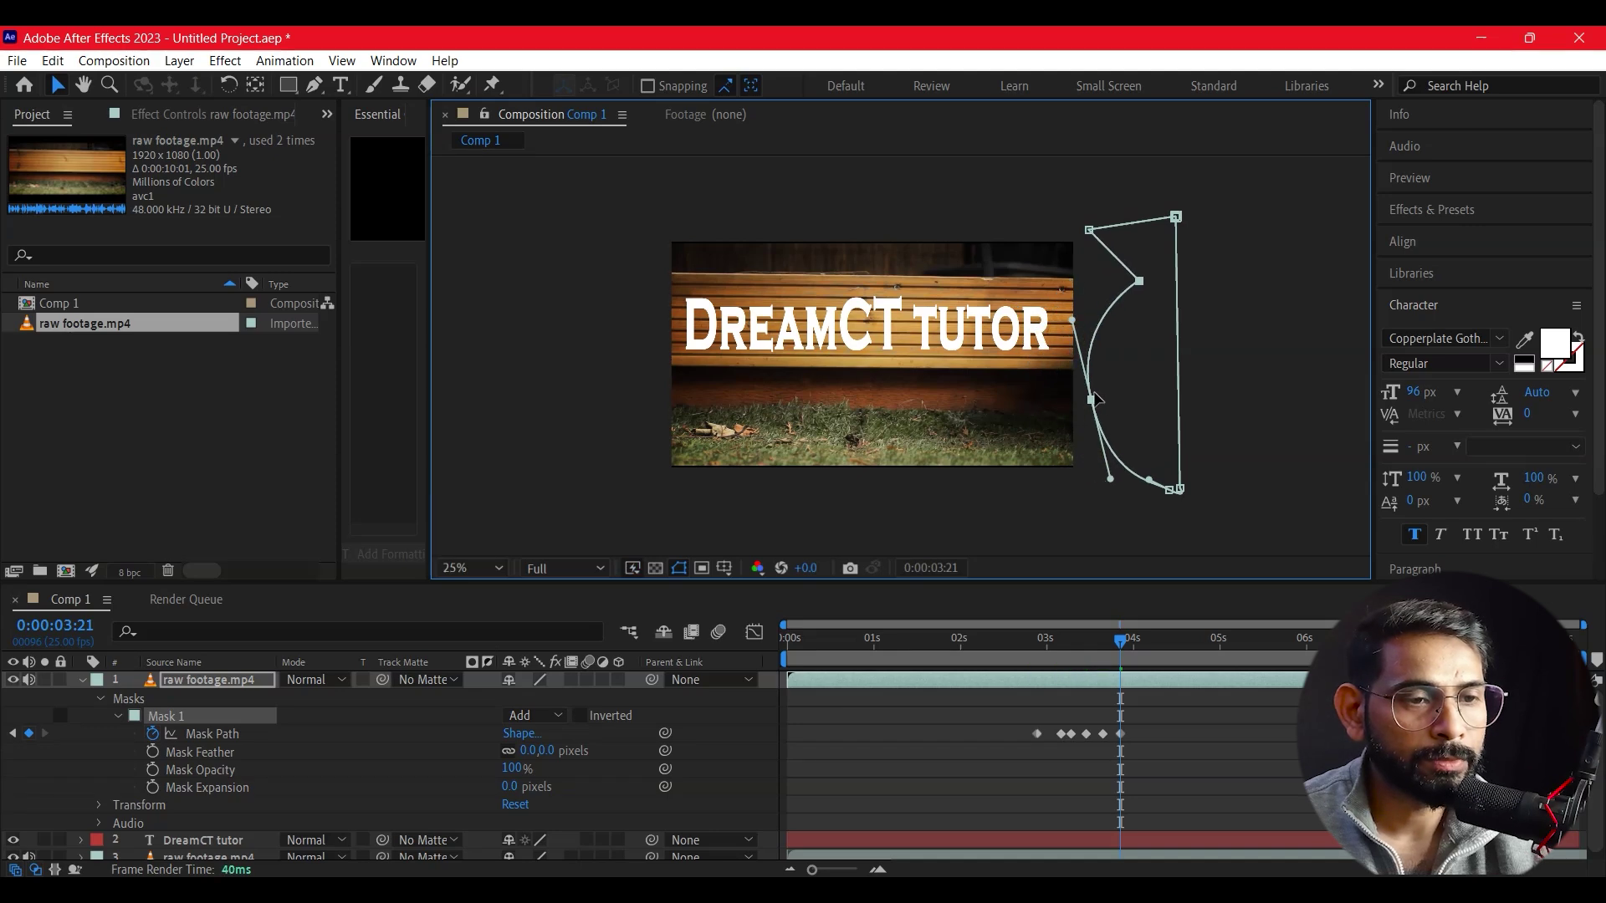
{"action": "left_click", "coordinate": [1119, 639]}
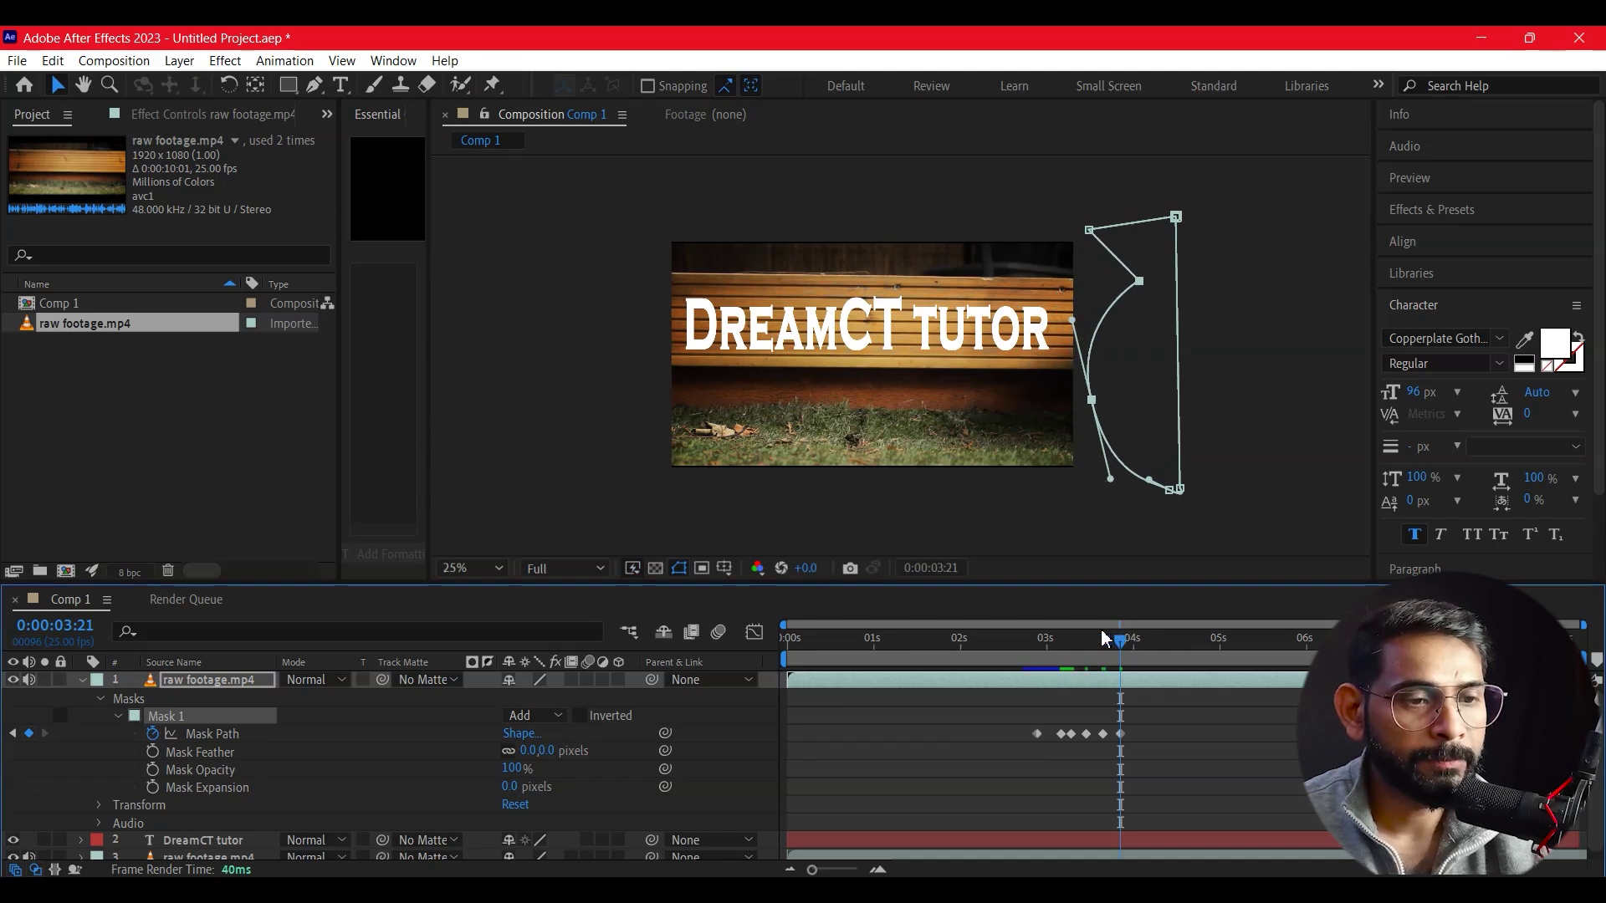
{"action": "left_click_drag", "start_coordinate": [1122, 653], "coordinate": [1005, 669]}
{"action": "left_click", "coordinate": [1254, 423]}
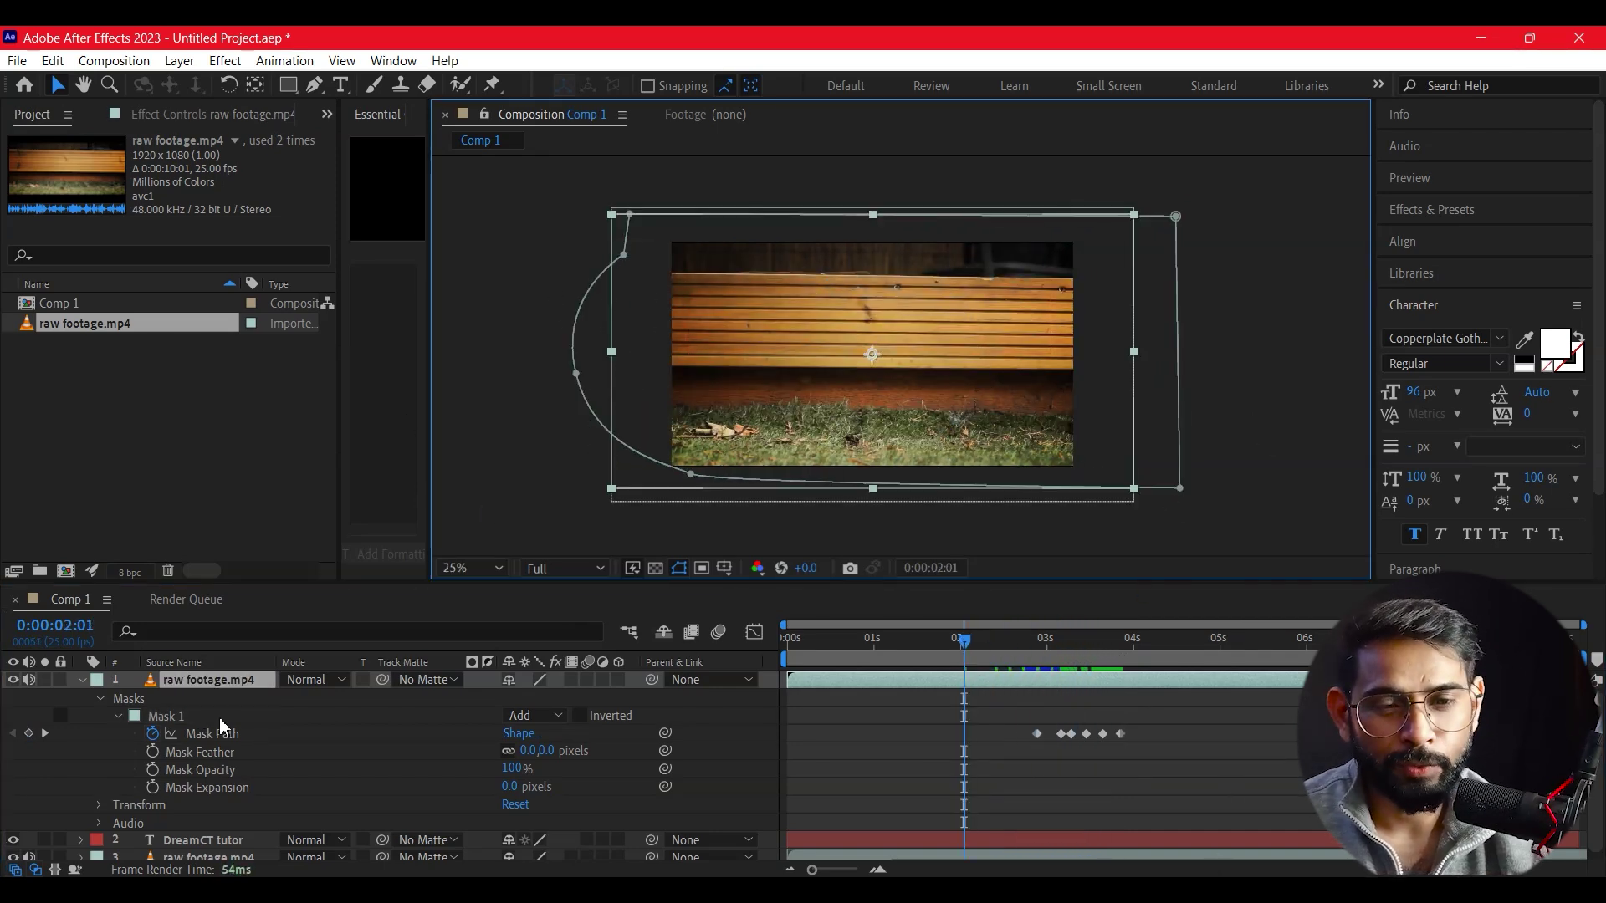
- Collapse the footage layer, clear all selections and preview the animation
{"action": "left_click", "coordinate": [79, 680]}
{"action": "left_click", "coordinate": [186, 485]}
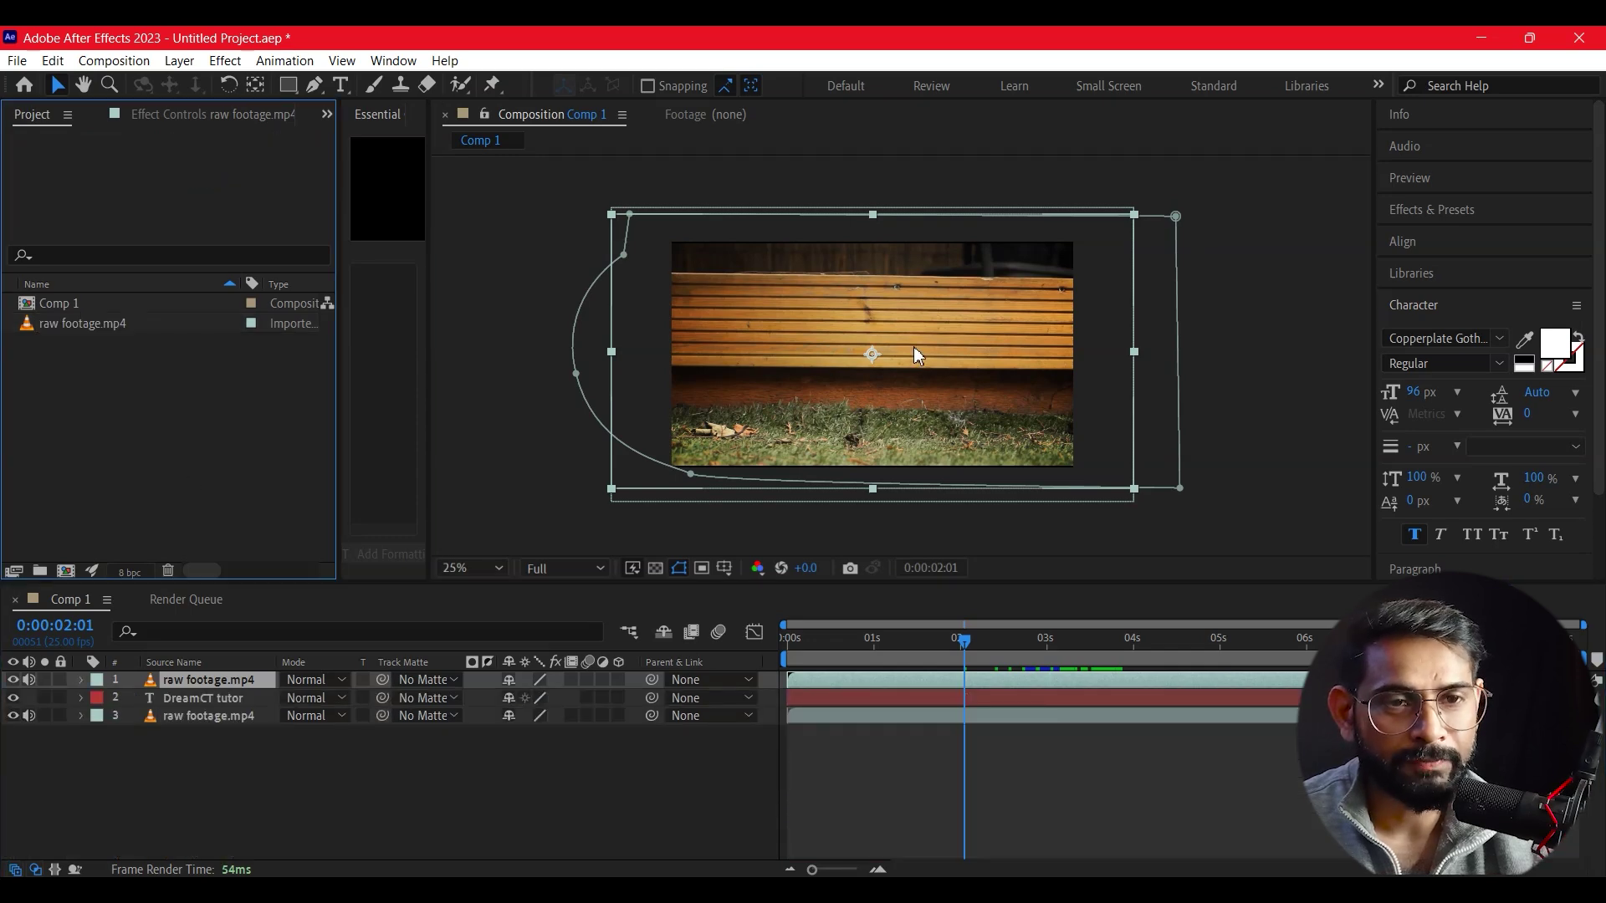
{"action": "left_click", "coordinate": [1299, 571]}
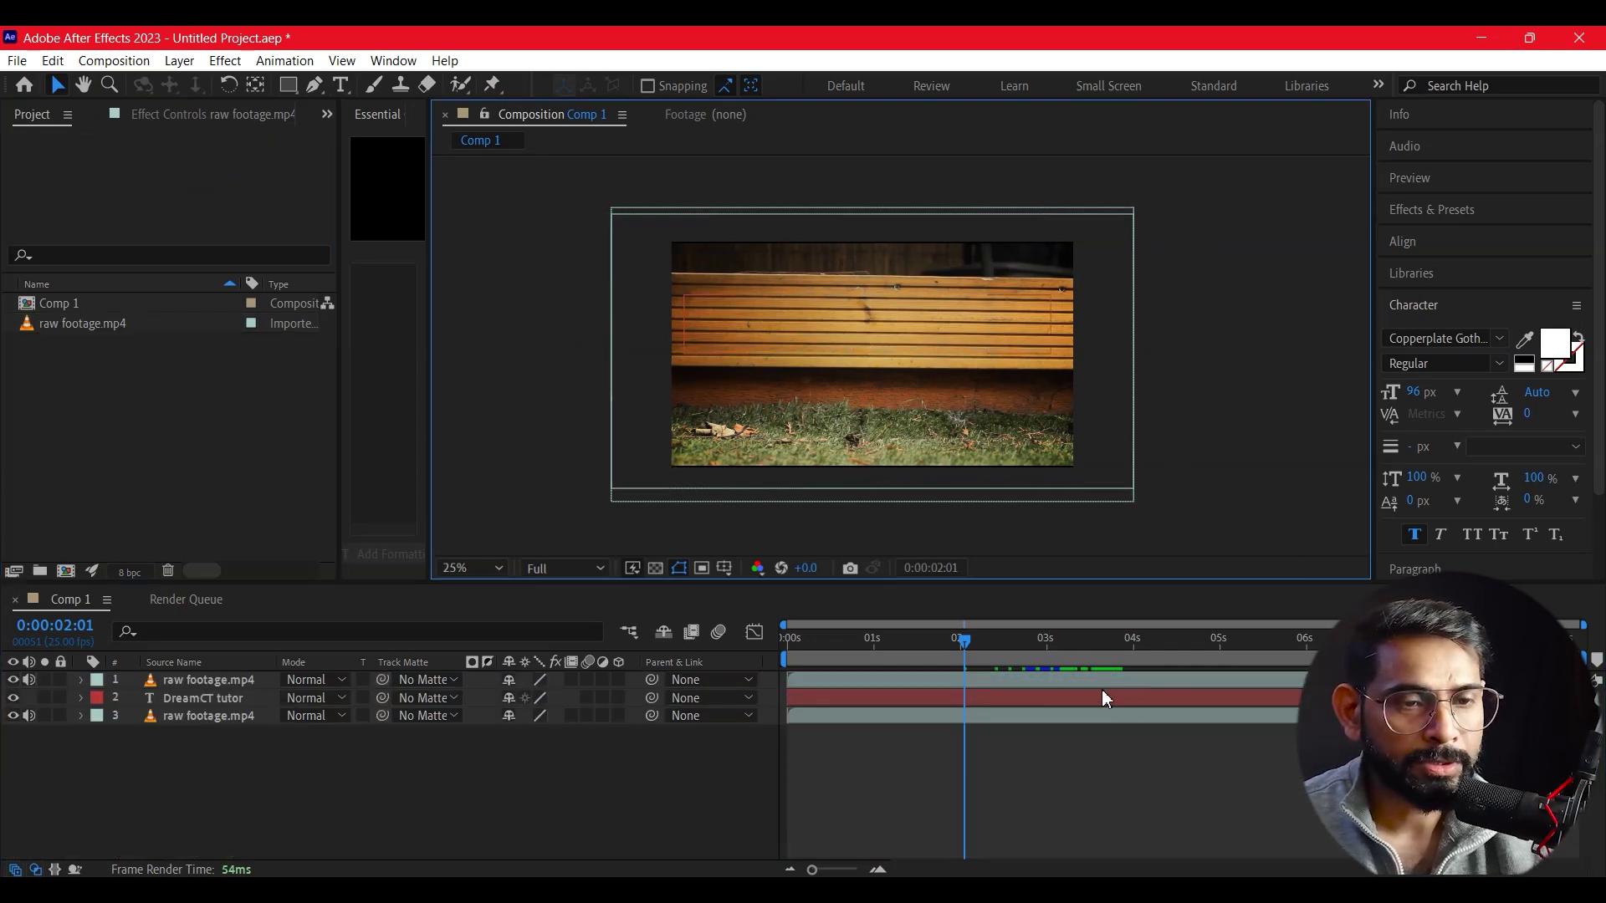
{"action": "left_click", "coordinate": [1227, 471]}
{"action": "key", "text": "space"}
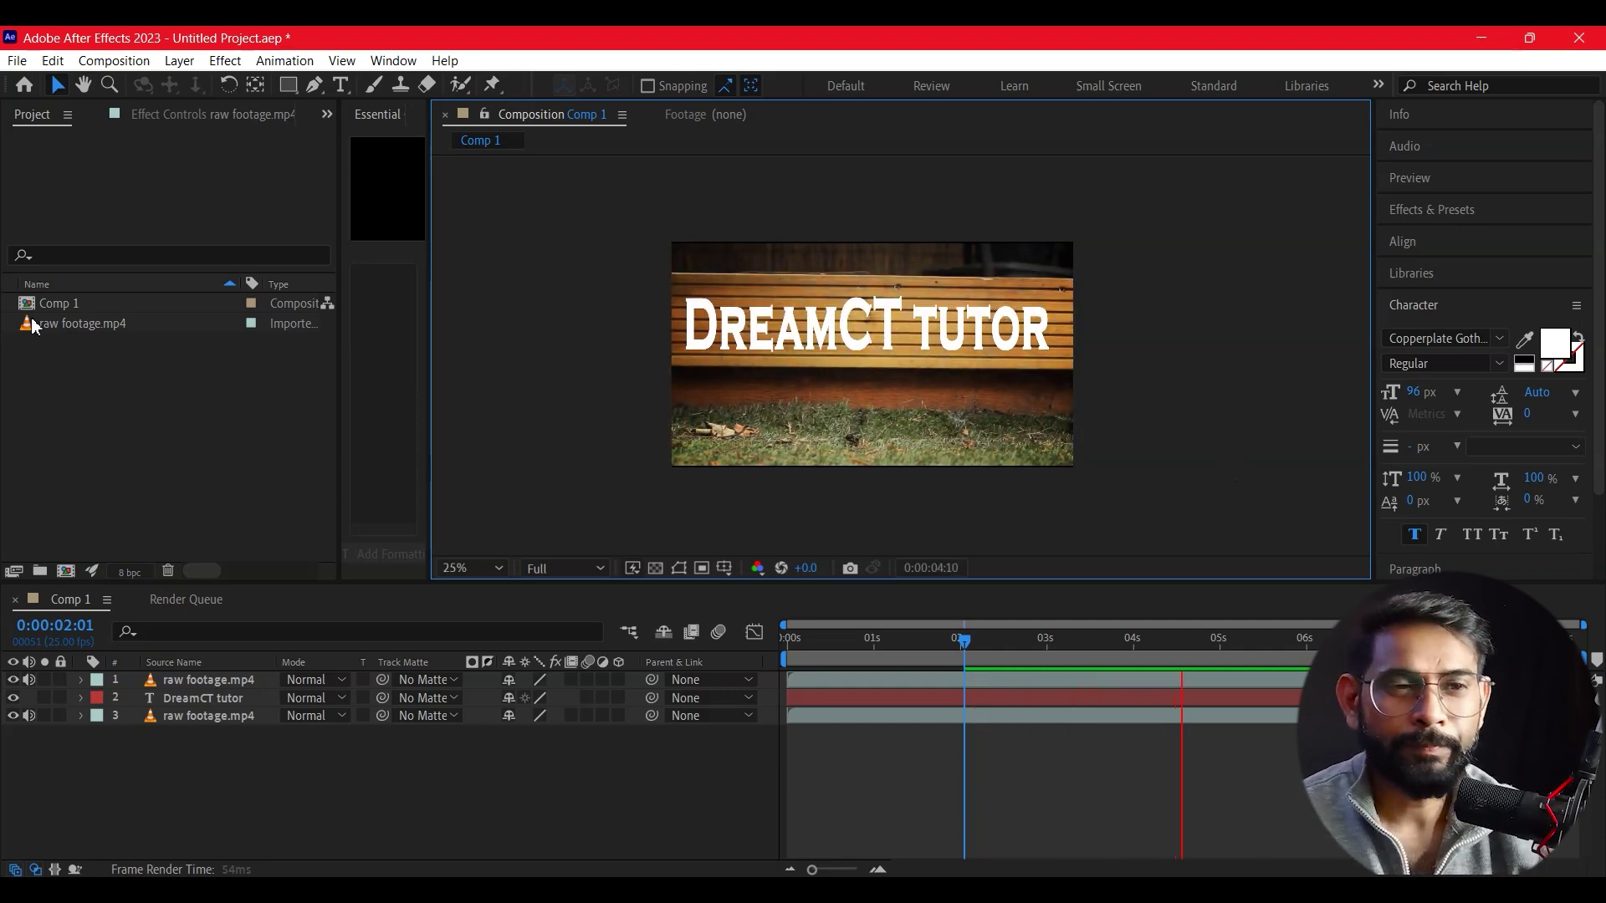
- Zoom in on the viewer and replay the ball-and-title reveal from the first frame
{"action": "left_click_drag", "start_coordinate": [958, 653], "coordinate": [798, 652]}
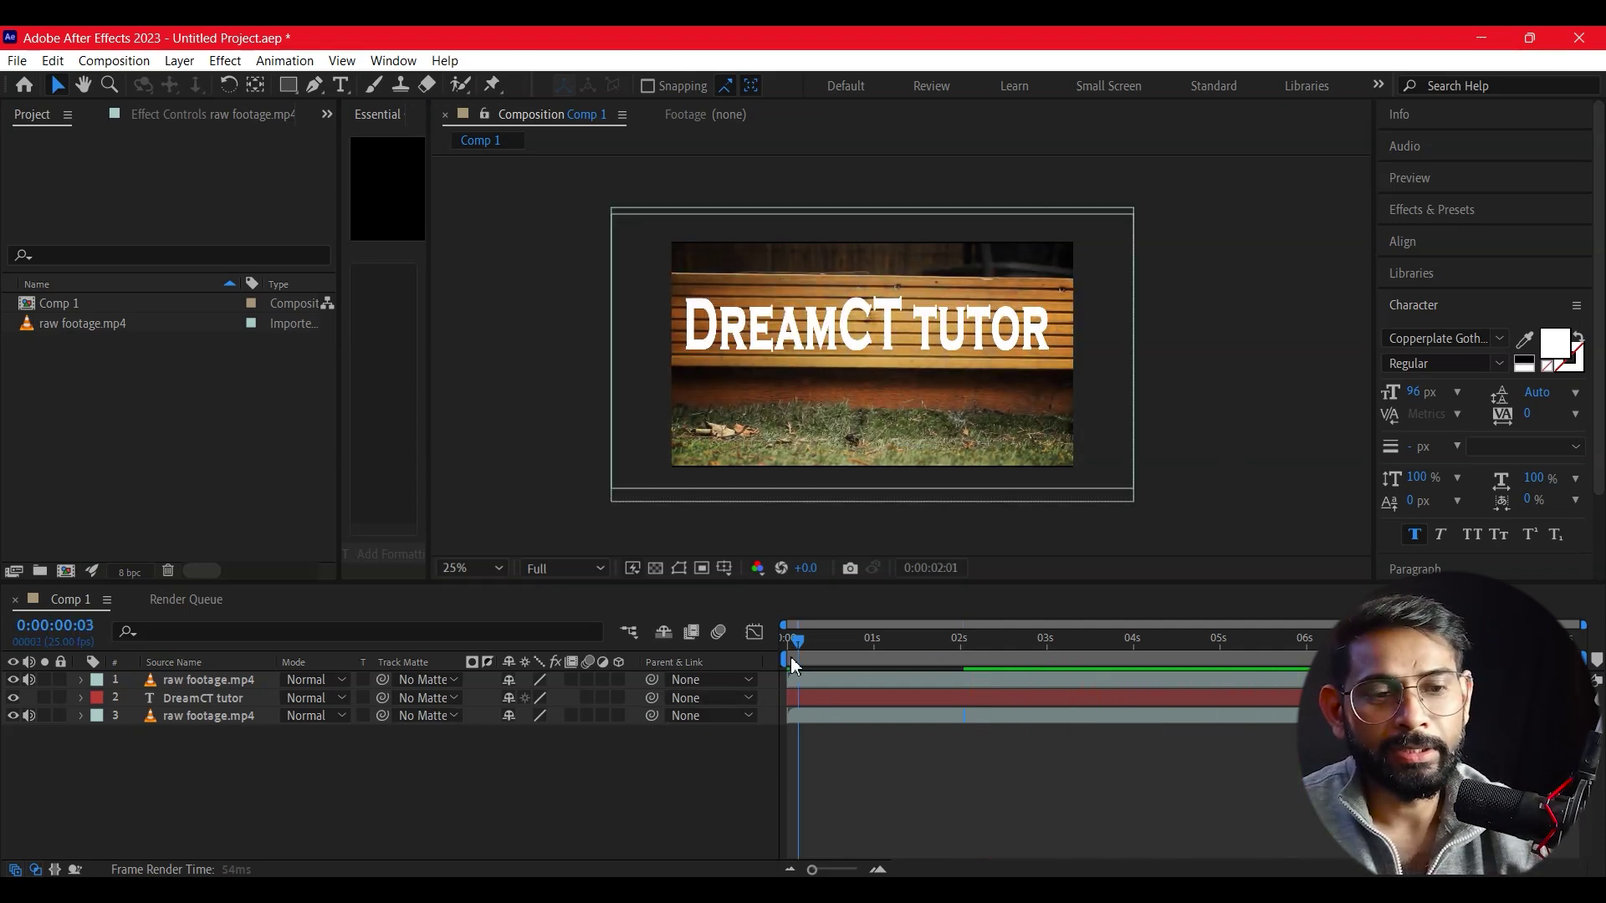
{"action": "scroll", "coordinate": [937, 359], "scroll_direction": "up", "scroll_amount": 2}
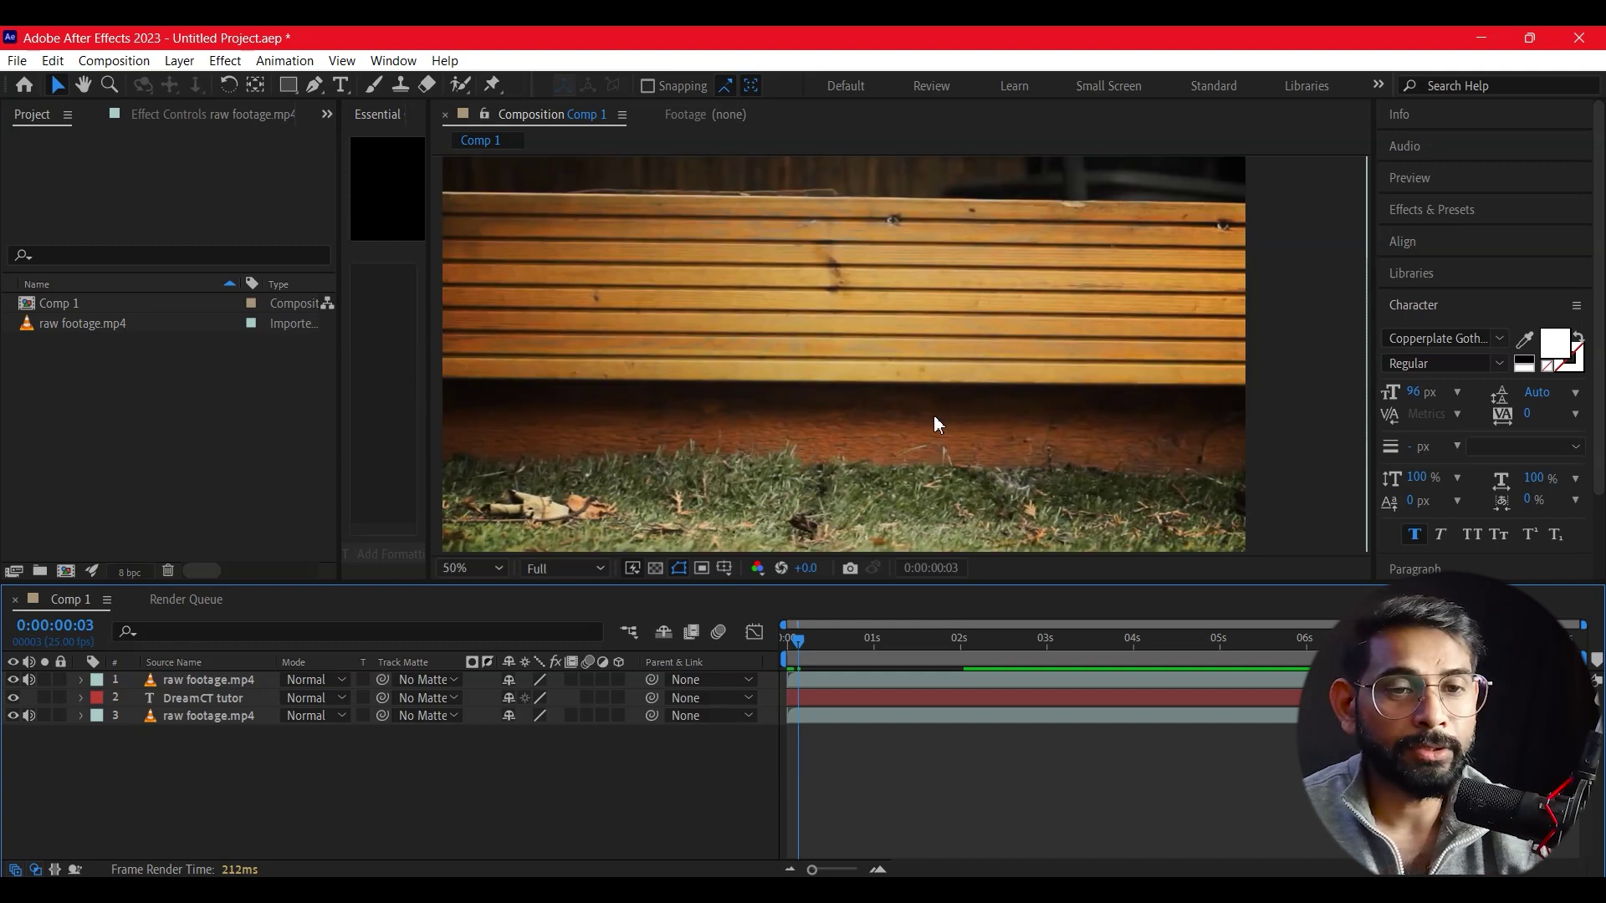
{"action": "left_click_drag", "start_coordinate": [935, 423], "coordinate": [959, 410]}
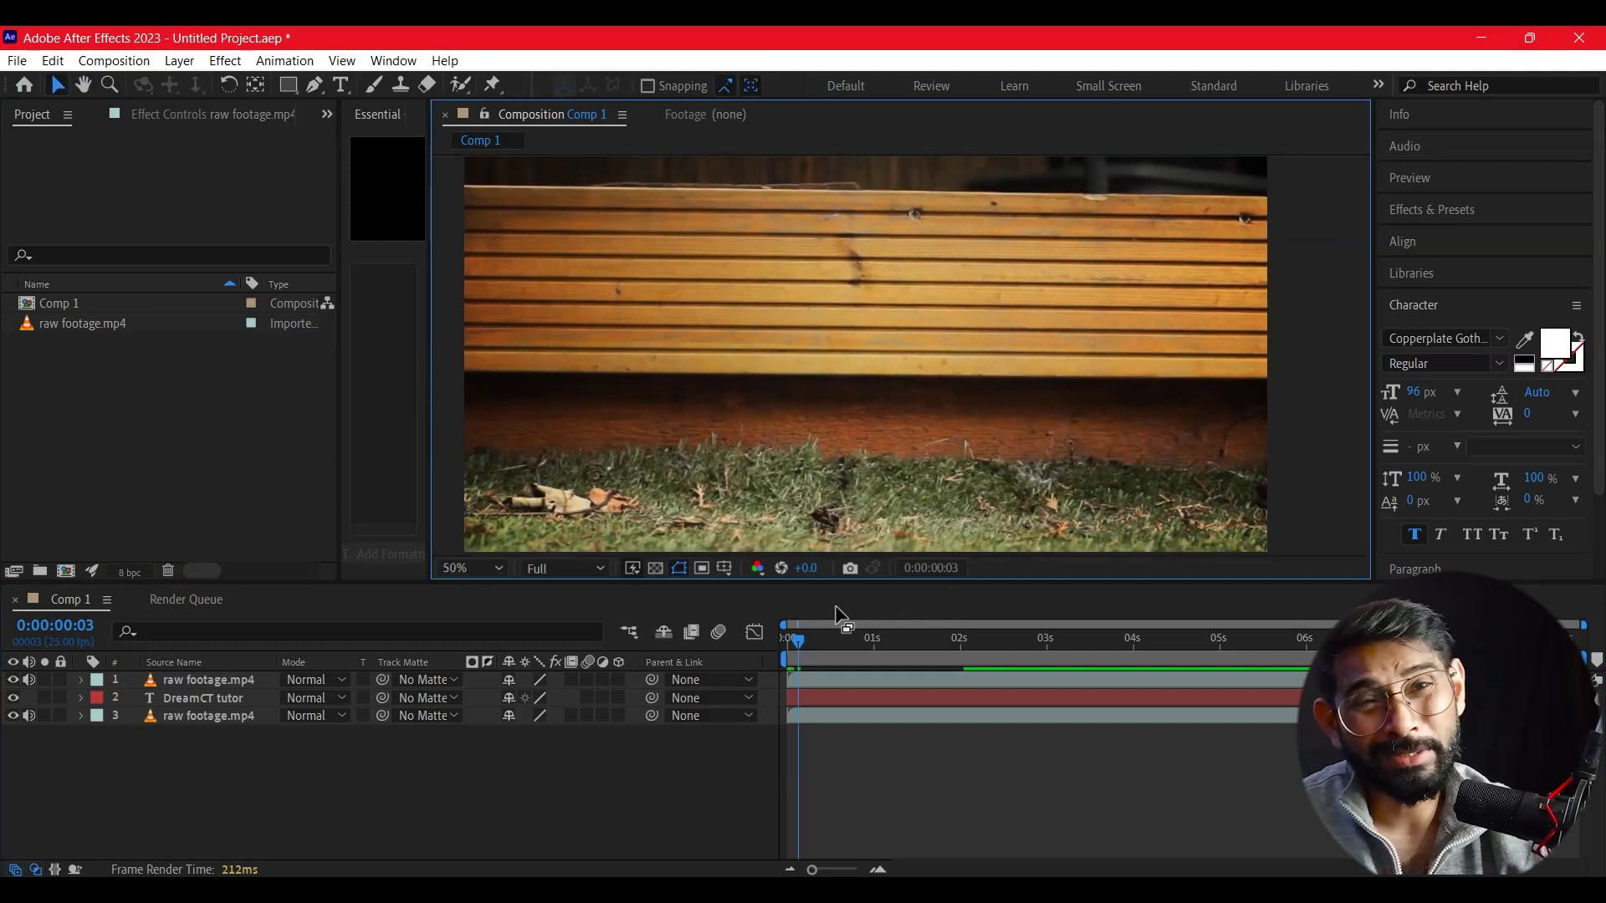
{"action": "left_click_drag", "start_coordinate": [861, 639], "coordinate": [722, 635]}
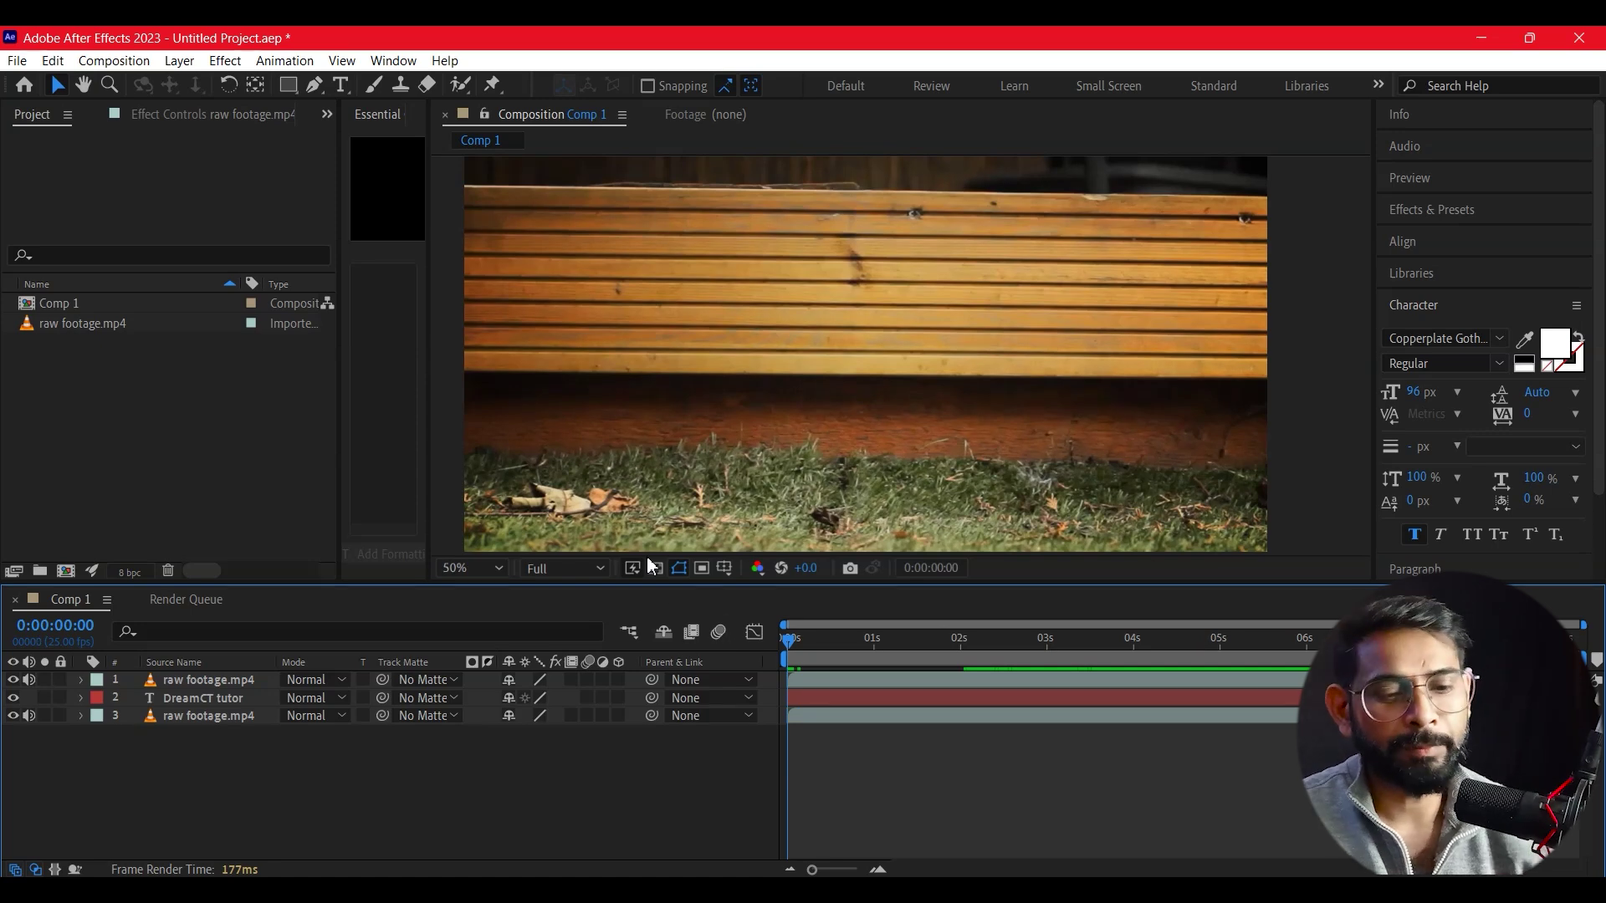
{"action": "key", "text": "space"}
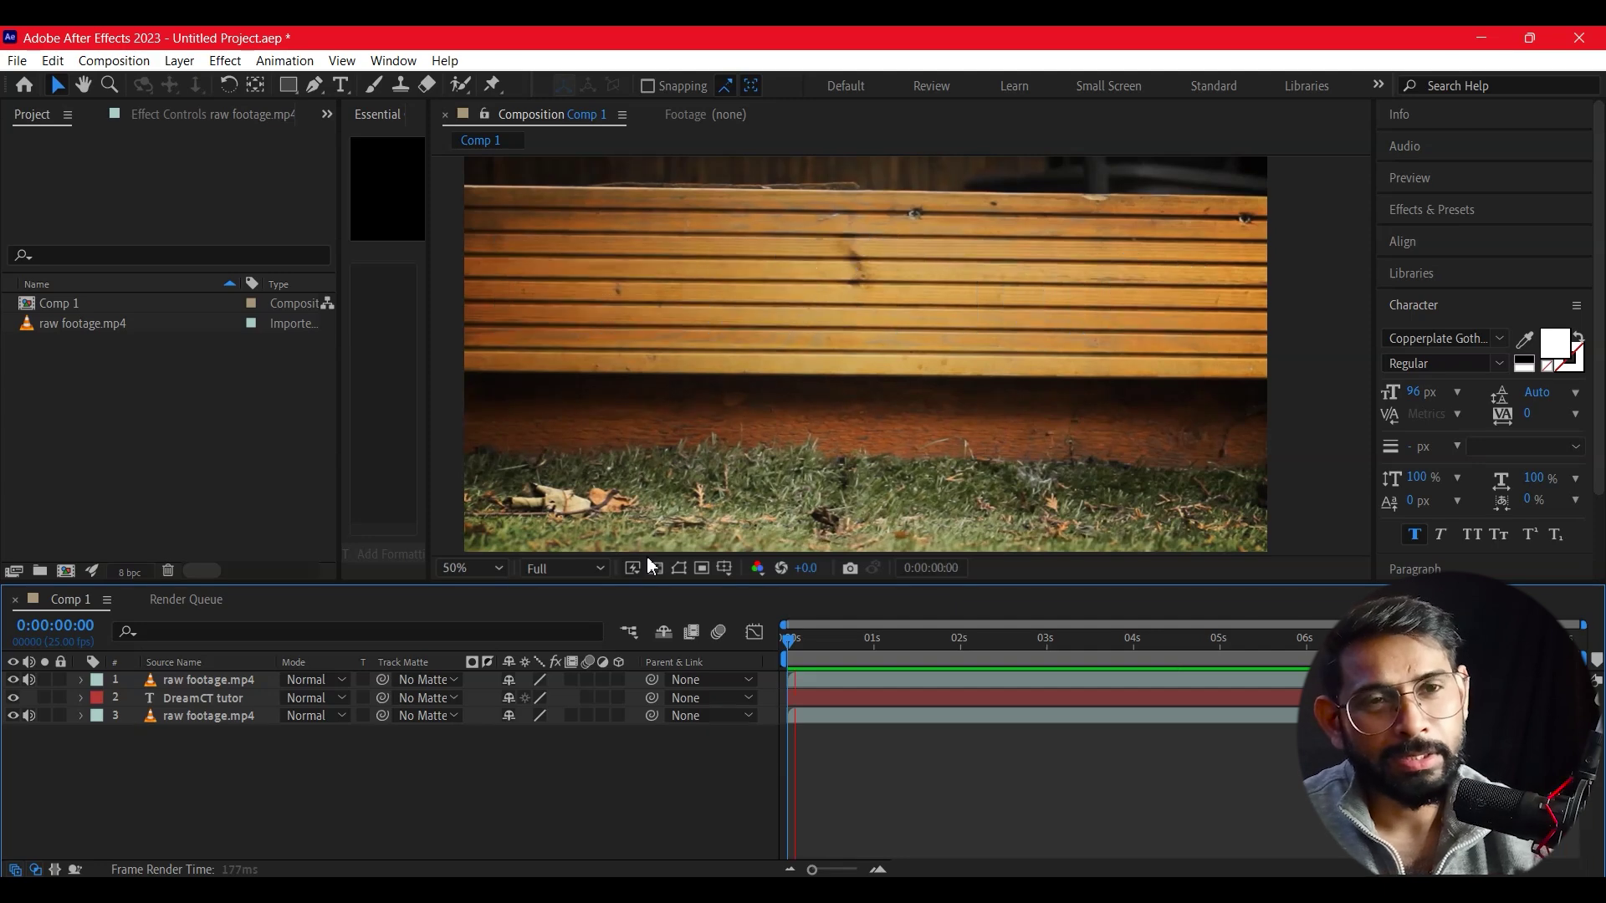
{"action": "left_click", "coordinate": [788, 659]}
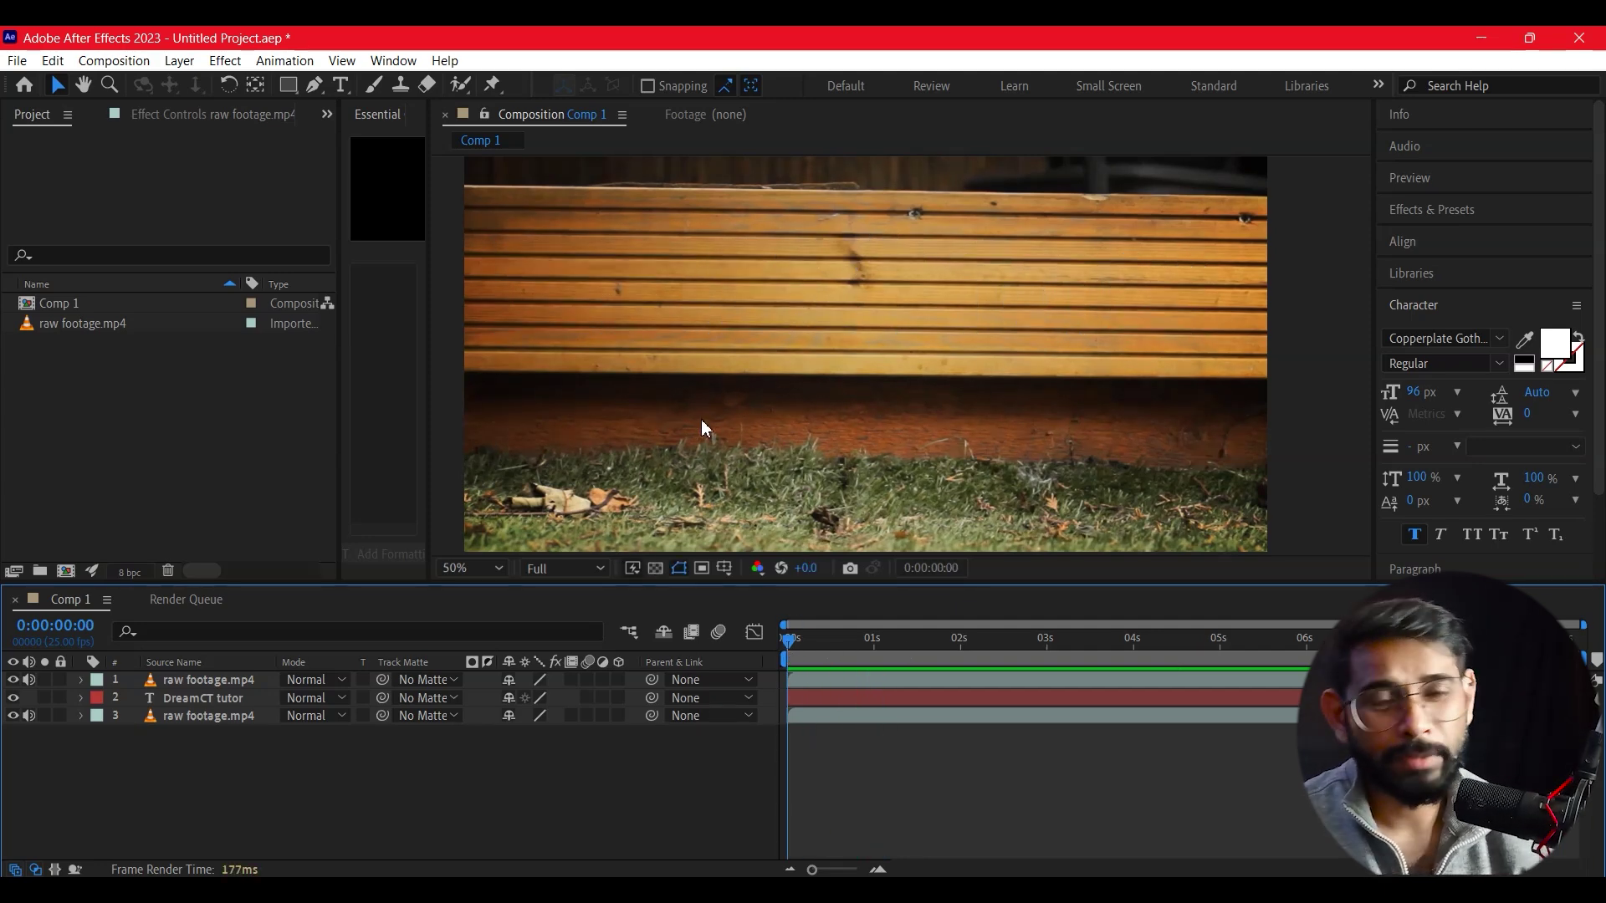